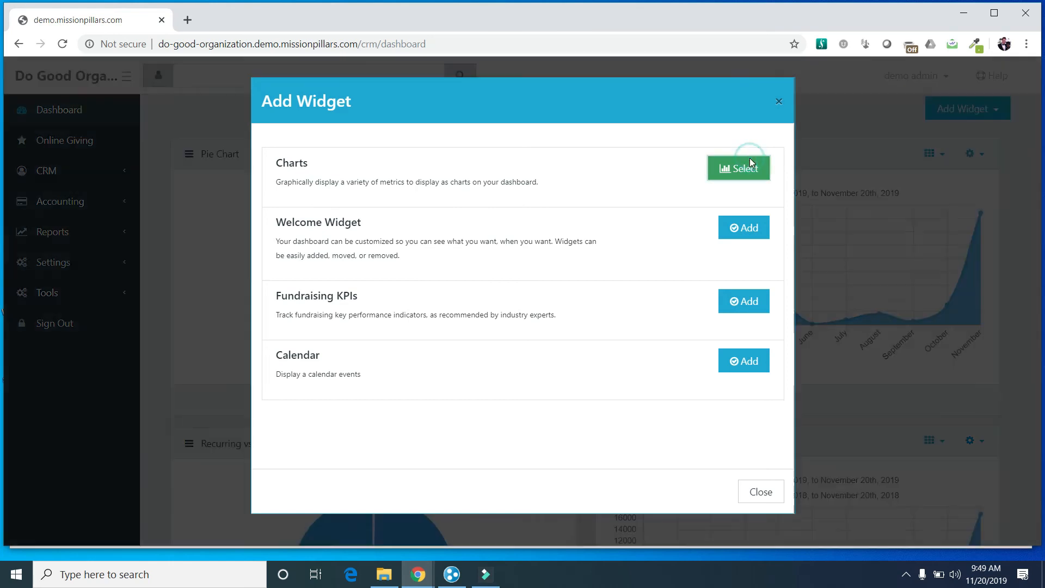
- Leave the widget catalogue and change the lowest online vs. offline pie chart widget's metric to Donation Status, saving the update
{"action": "left_click", "coordinate": [736, 232]}
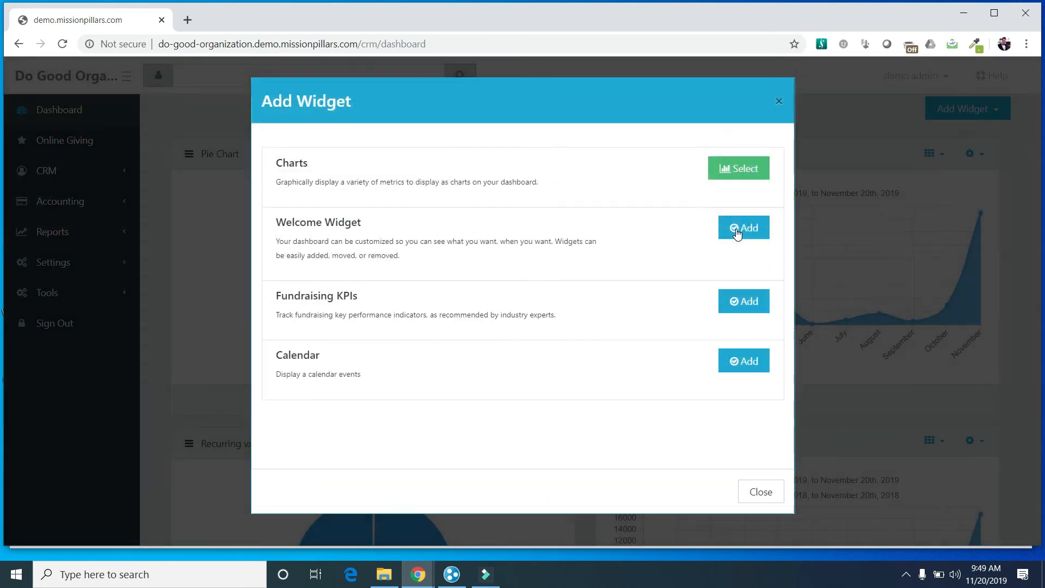
{"action": "left_click", "coordinate": [772, 102]}
{"action": "scroll", "coordinate": [588, 269], "scroll_direction": "down", "scroll_amount": 8}
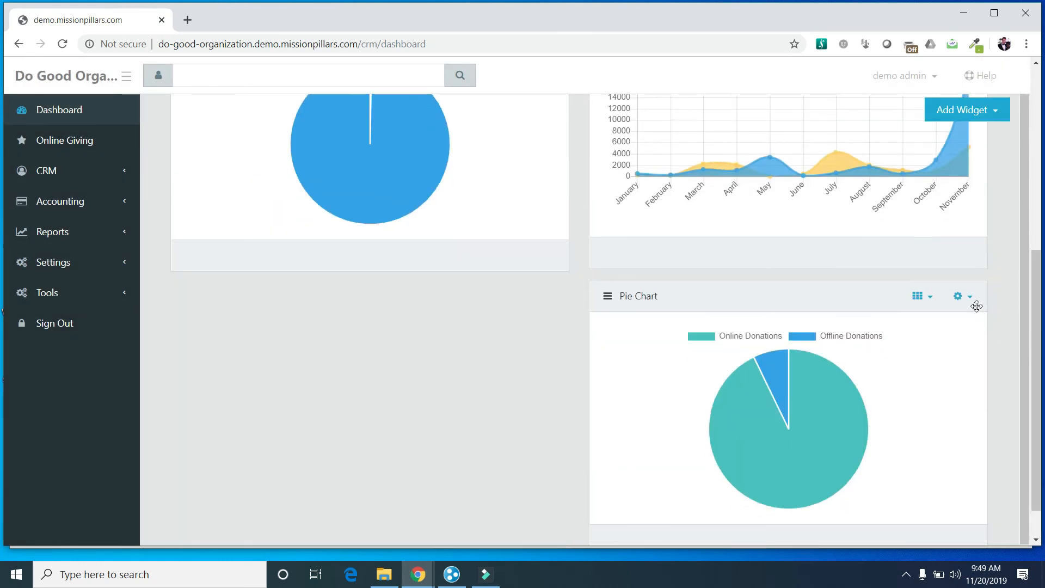
{"action": "left_click", "coordinate": [960, 296]}
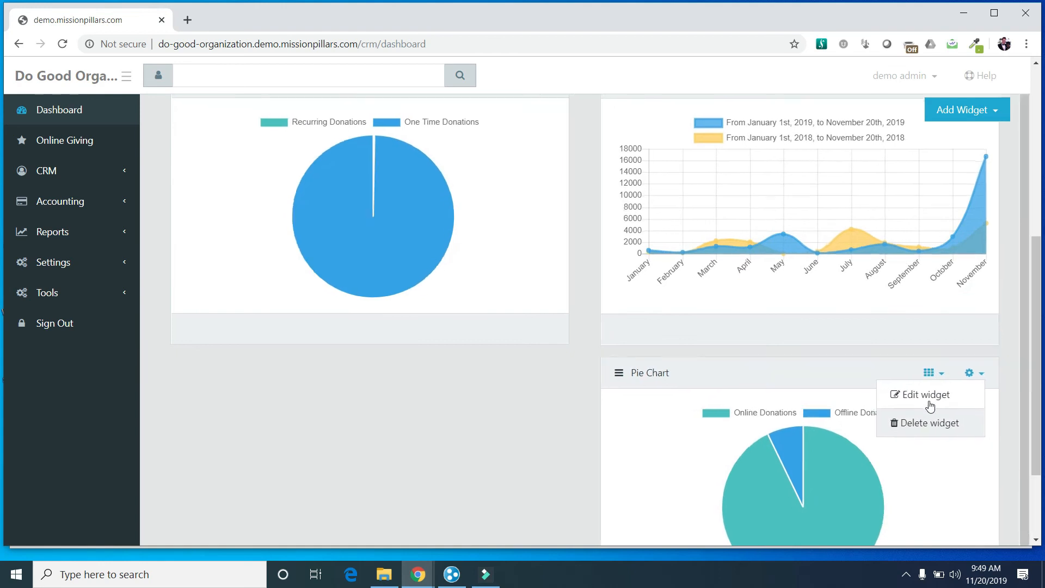
{"action": "left_click", "coordinate": [928, 395]}
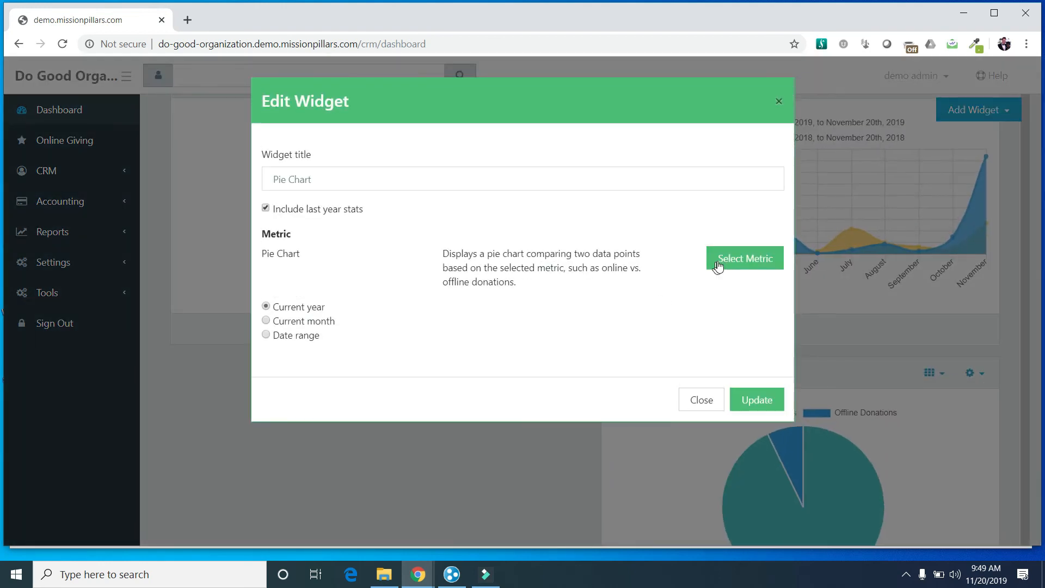
{"action": "left_click", "coordinate": [738, 264]}
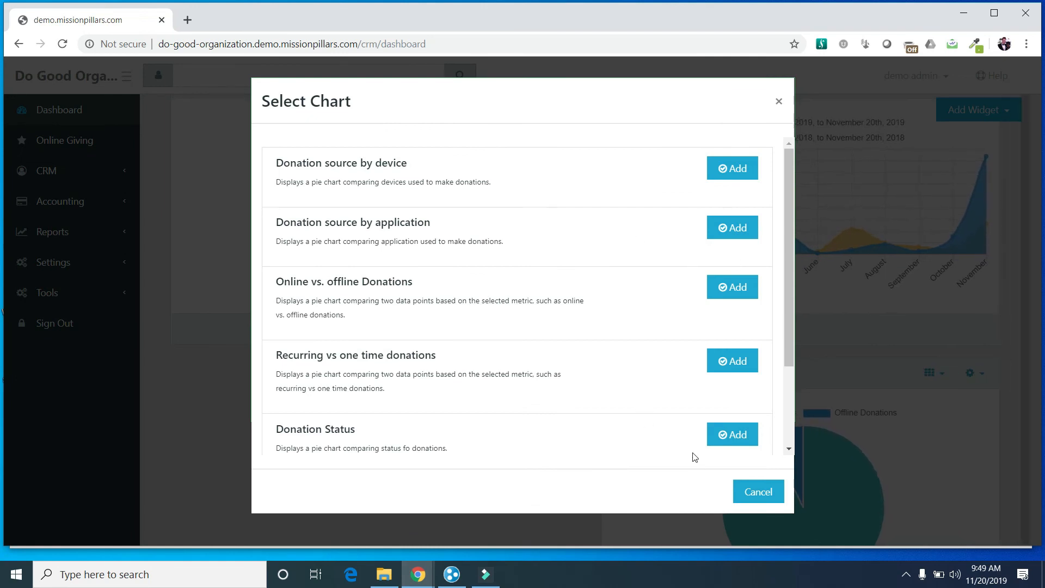
{"action": "left_click", "coordinate": [730, 436]}
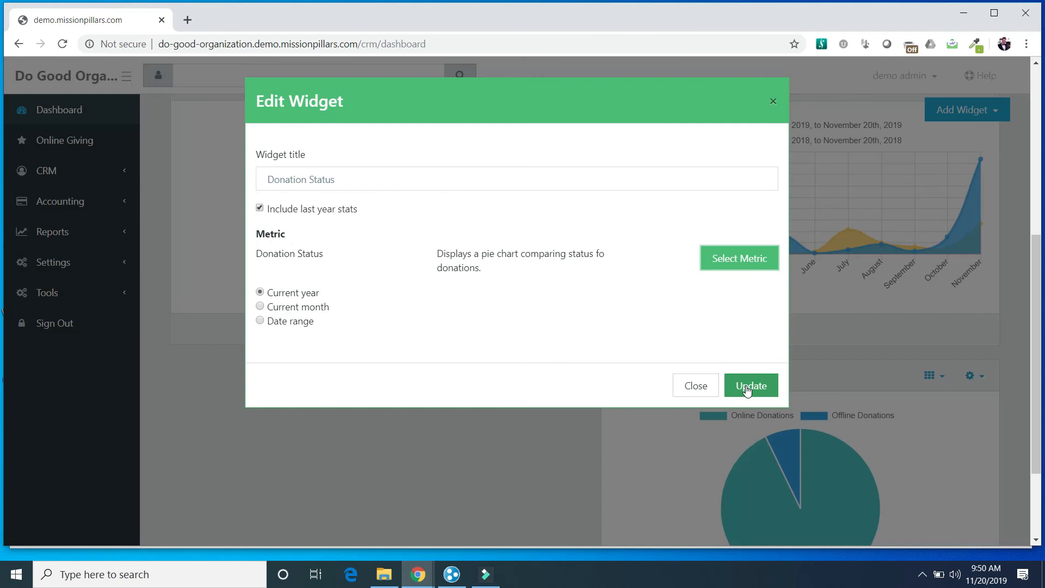
{"action": "left_click", "coordinate": [748, 386]}
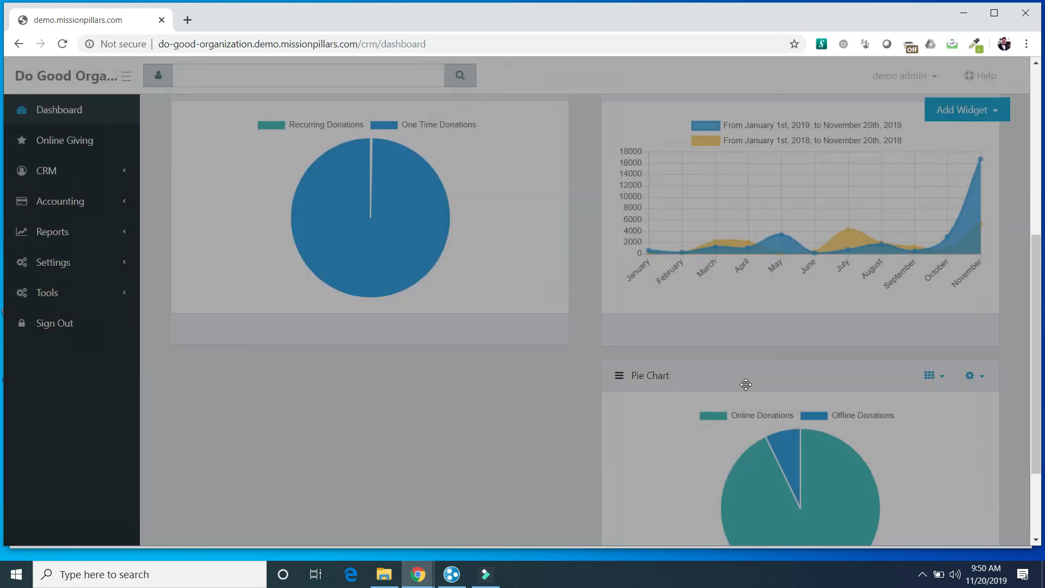
- Reload the dashboard and inspect the slices of the Donation Status pie chart
{"action": "left_click", "coordinate": [62, 44]}
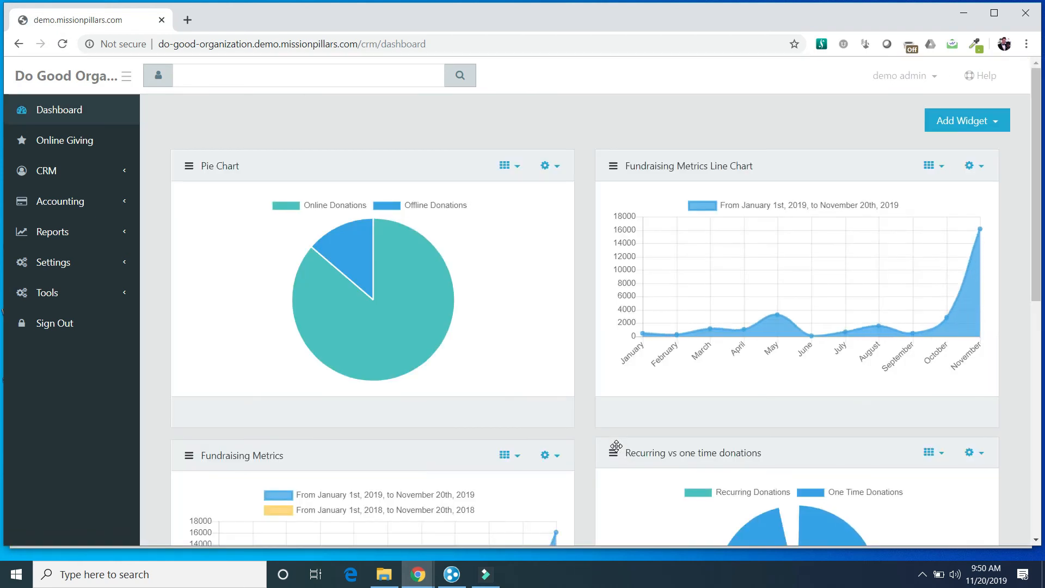
{"action": "scroll", "coordinate": [616, 446], "scroll_direction": "down", "scroll_amount": 3}
{"action": "scroll", "coordinate": [616, 446], "scroll_direction": "down", "scroll_amount": 5}
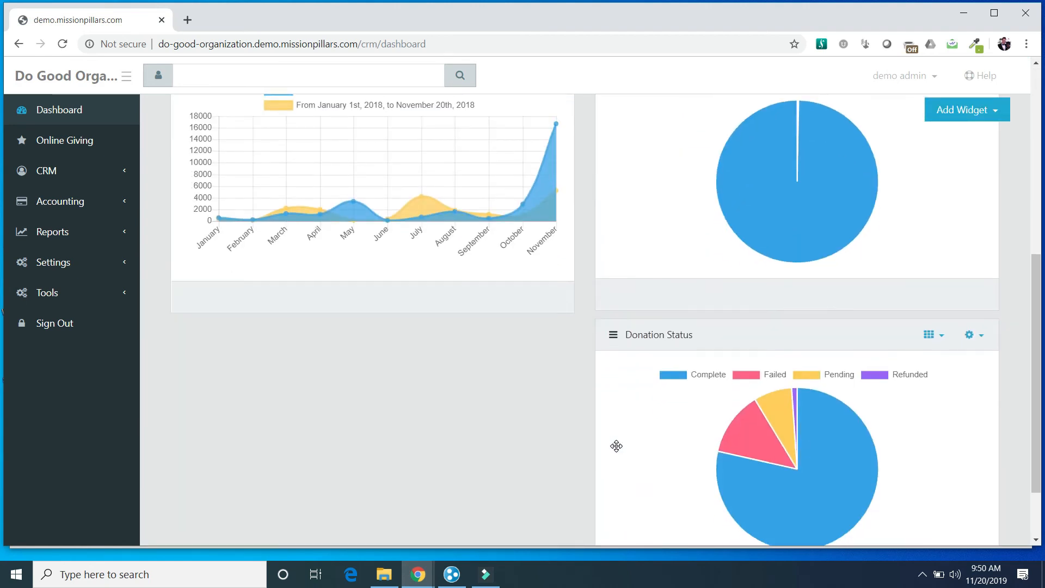
{"action": "scroll", "coordinate": [616, 446], "scroll_direction": "down", "scroll_amount": 2}
{"action": "mouse_move", "coordinate": [737, 368]}
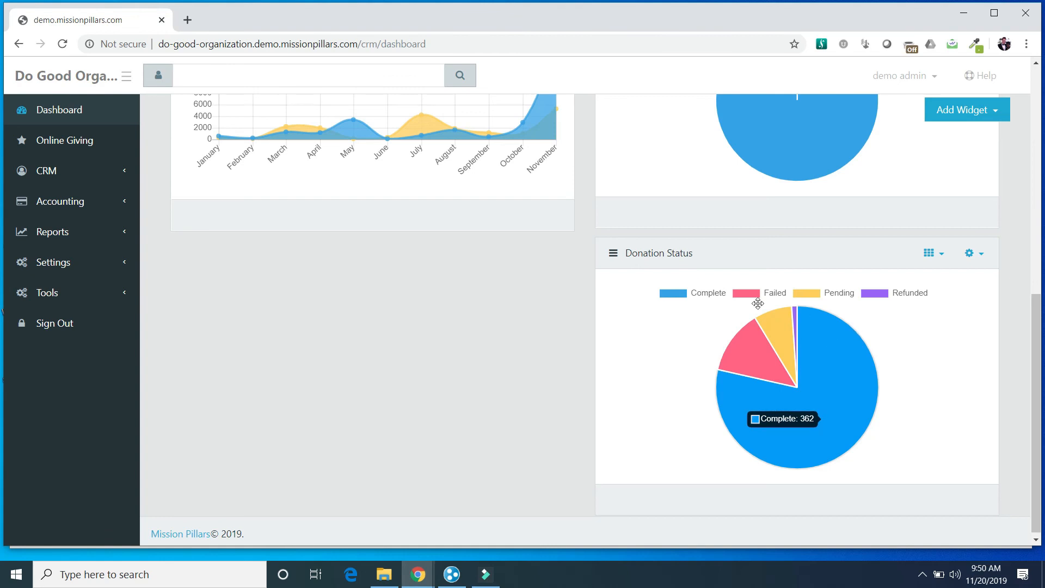
- Move the Fundraising Metrics Line Chart widget to the first position on the dashboard, in place of the Pie Chart
{"action": "scroll", "coordinate": [508, 256], "scroll_direction": "up", "scroll_amount": 4}
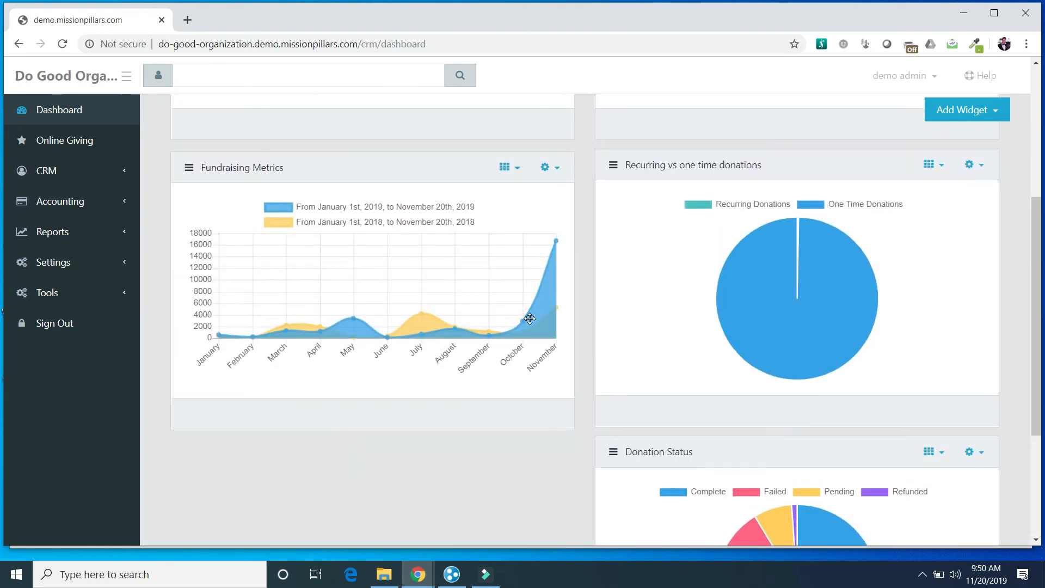
{"action": "scroll", "coordinate": [518, 289], "scroll_direction": "up", "scroll_amount": 4}
{"action": "scroll", "coordinate": [595, 361], "scroll_direction": "up", "scroll_amount": 2}
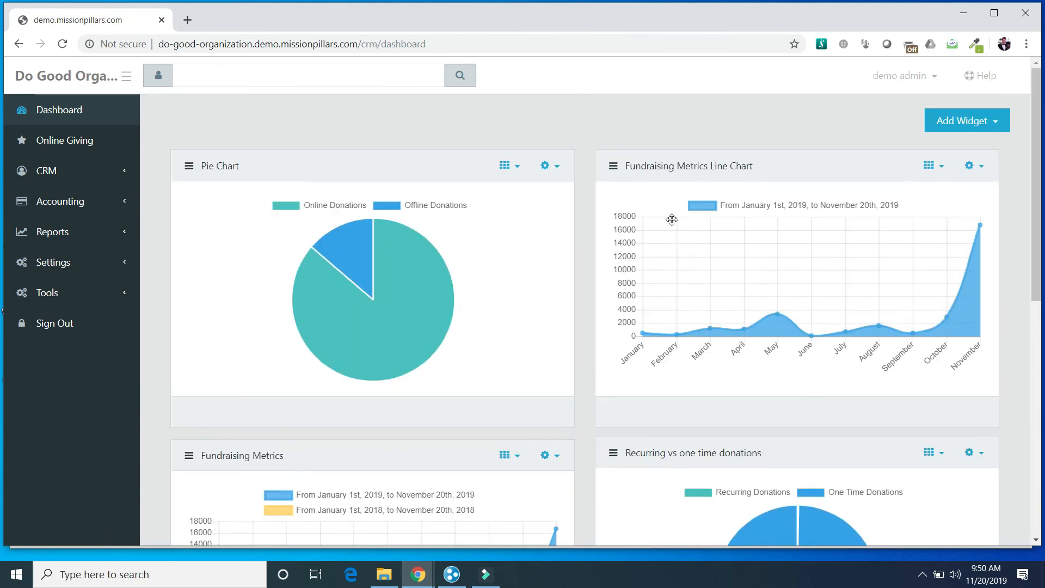
{"action": "left_click_drag", "start_coordinate": [732, 166], "coordinate": [315, 172]}
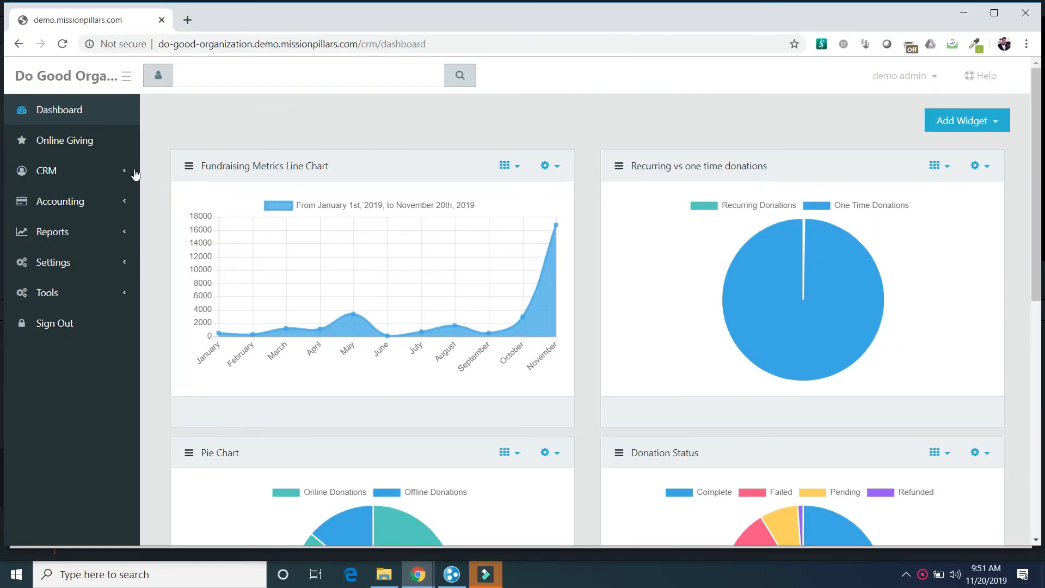
- Open the list of all contacts in the CRM and look through its entries
{"action": "left_click", "coordinate": [135, 173]}
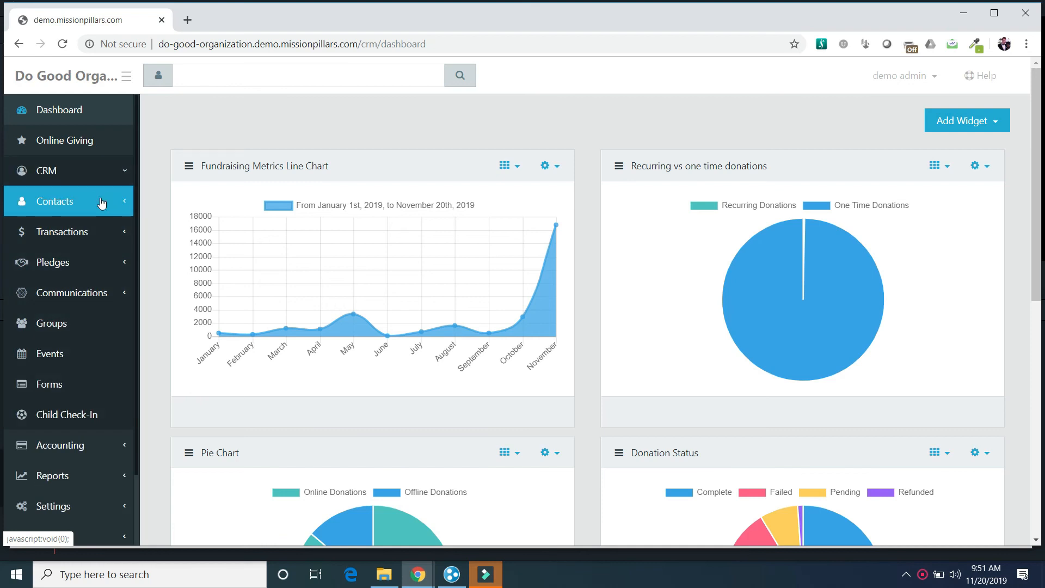
{"action": "left_click", "coordinate": [101, 203]}
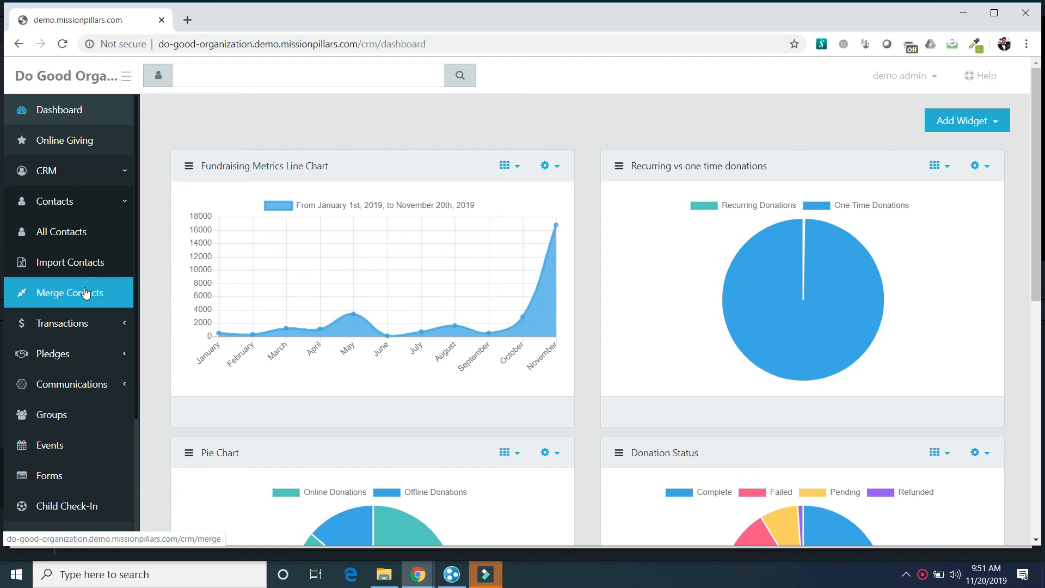
{"action": "left_click", "coordinate": [85, 235]}
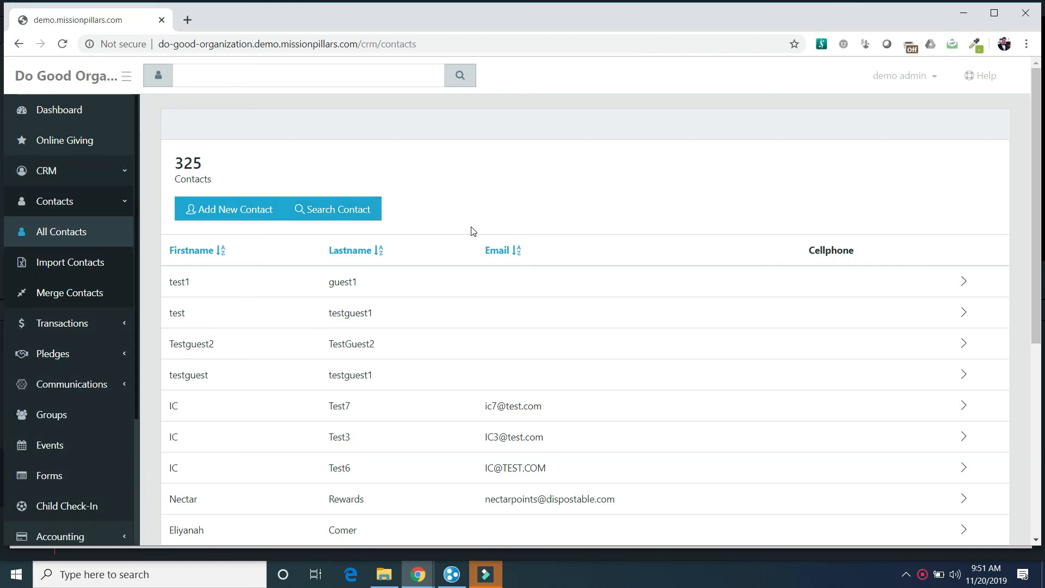
{"action": "scroll", "coordinate": [473, 231], "scroll_direction": "down", "scroll_amount": 5}
{"action": "scroll", "coordinate": [474, 231], "scroll_direction": "up", "scroll_amount": 5}
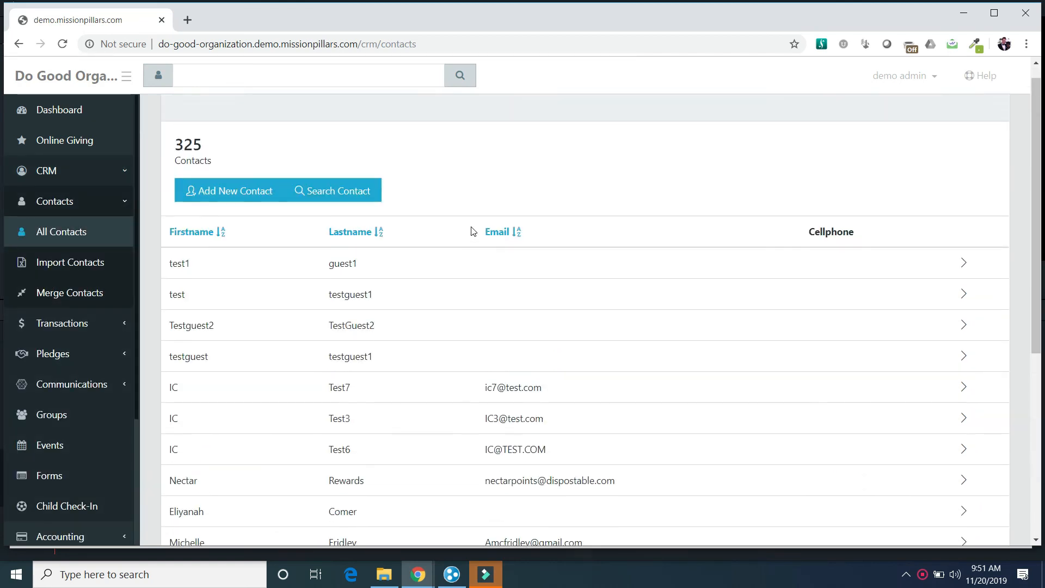
- Search the contacts for "demo" and open the record of the second suggested match
{"action": "left_click", "coordinate": [309, 76]}
{"action": "type", "text": "demo"}
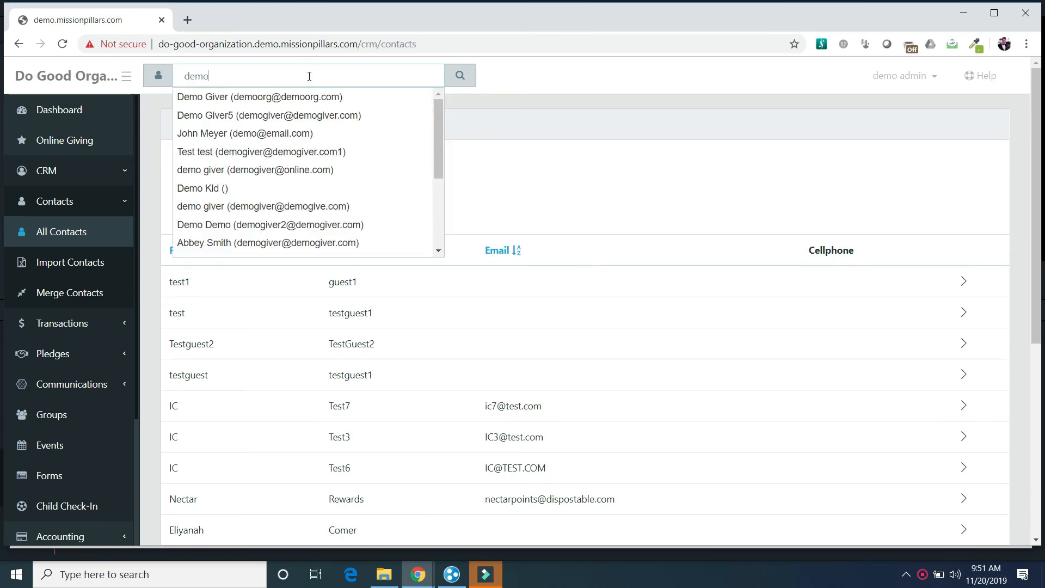
{"action": "left_click", "coordinate": [287, 116]}
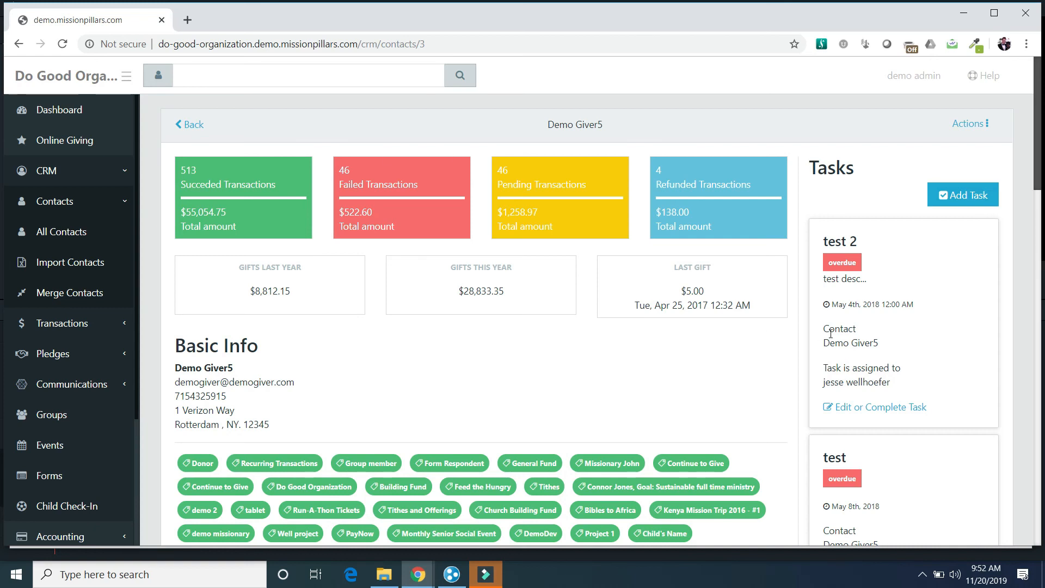
- Examine the contact's giving totals, basic info, tags, assigned tasks and transaction timeline
{"action": "scroll", "coordinate": [883, 330], "scroll_direction": "down", "scroll_amount": 3}
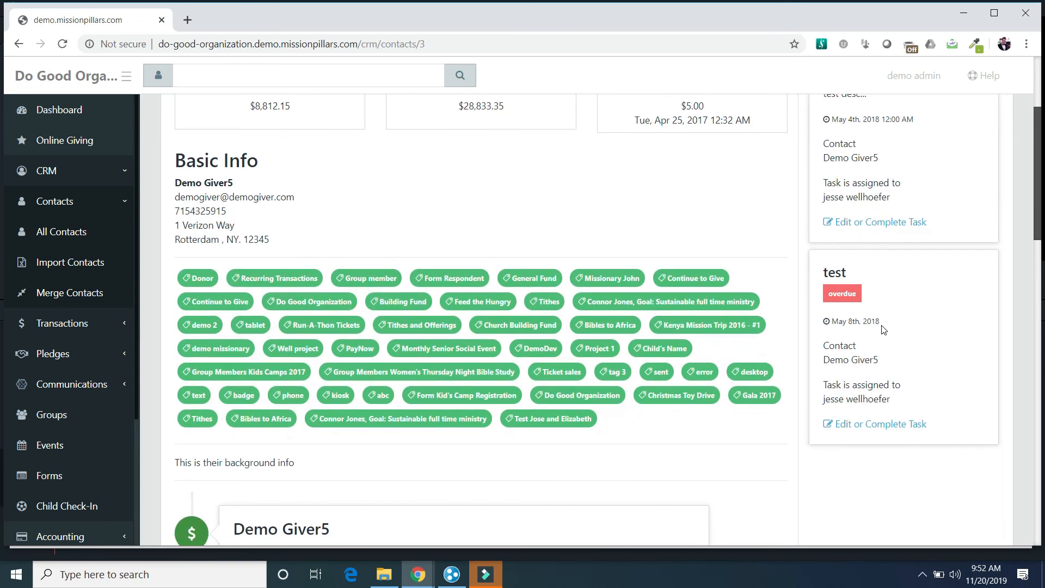
{"action": "scroll", "coordinate": [883, 329], "scroll_direction": "down", "scroll_amount": 2}
{"action": "scroll", "coordinate": [883, 329], "scroll_direction": "up", "scroll_amount": 5}
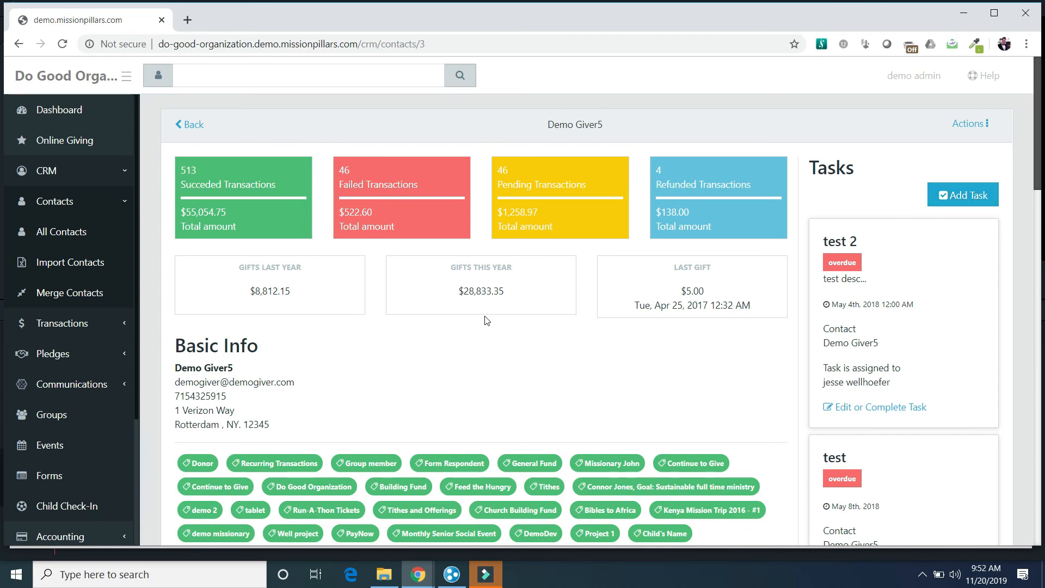
{"action": "scroll", "coordinate": [487, 320], "scroll_direction": "down", "scroll_amount": 4}
{"action": "scroll", "coordinate": [487, 321], "scroll_direction": "down", "scroll_amount": 5}
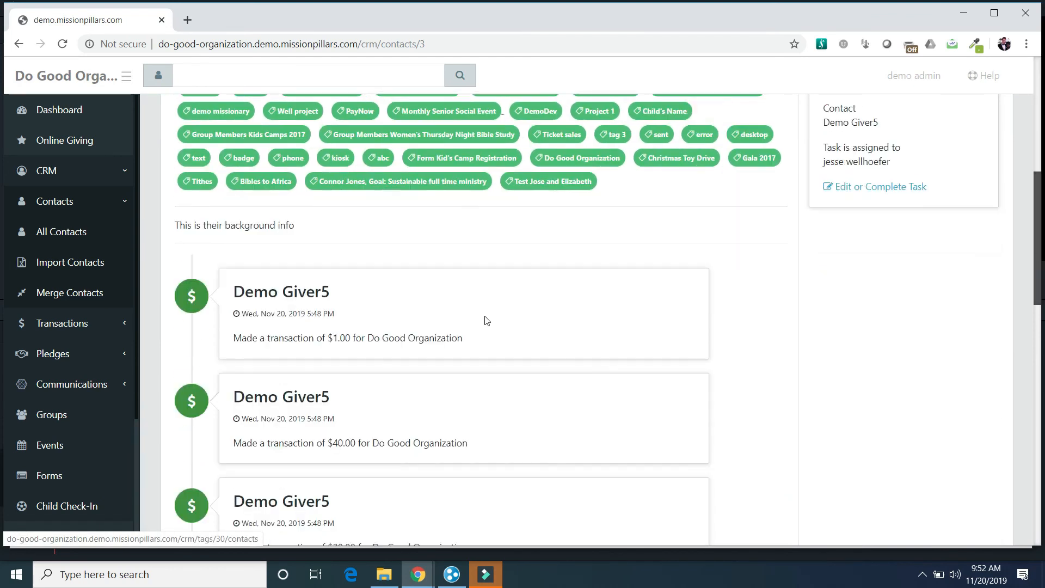
{"action": "scroll", "coordinate": [487, 320], "scroll_direction": "down", "scroll_amount": 1}
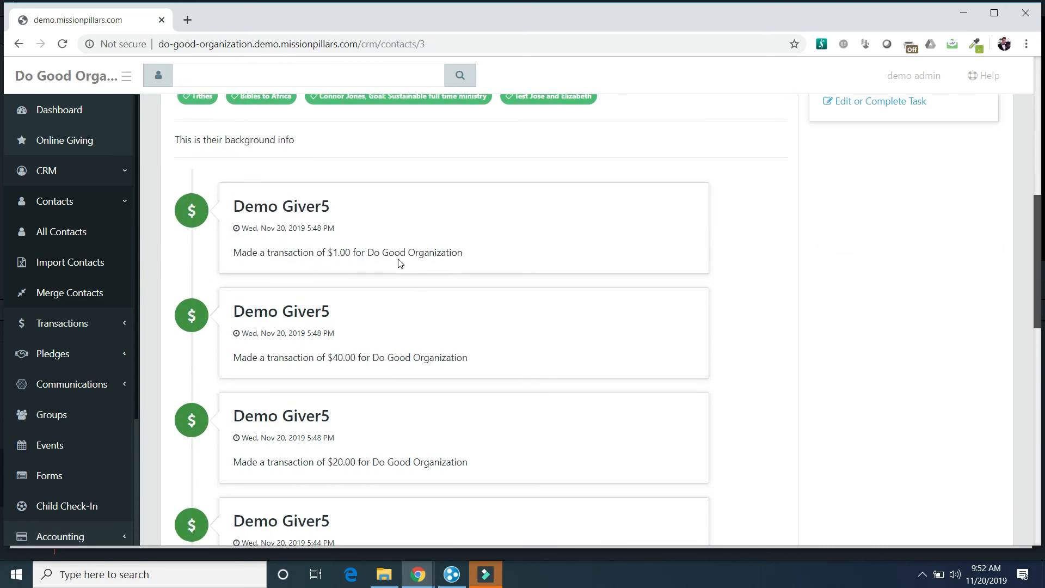
{"action": "scroll", "coordinate": [400, 263], "scroll_direction": "down", "scroll_amount": 10}
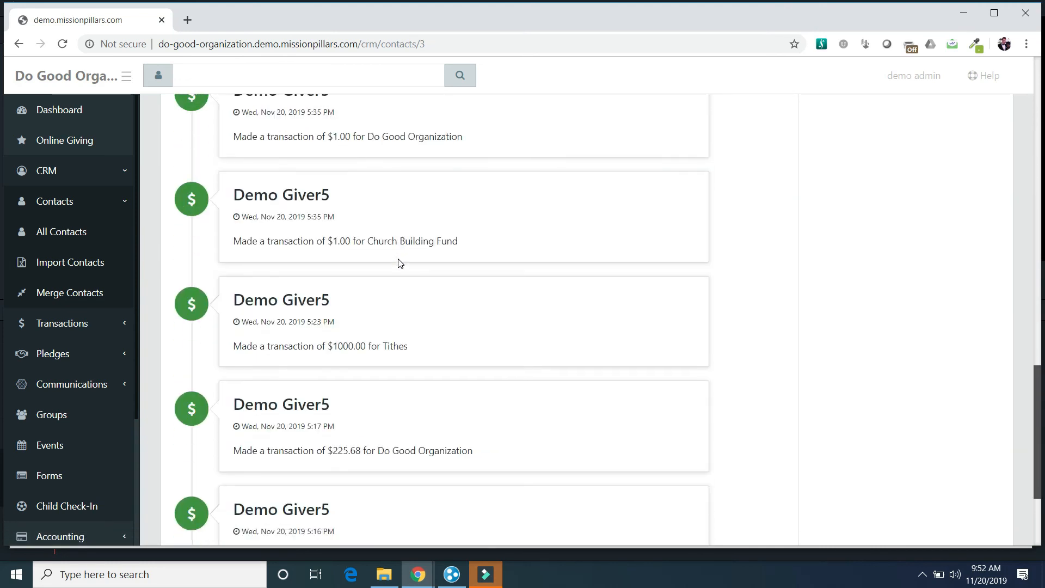
{"action": "scroll", "coordinate": [400, 263], "scroll_direction": "down", "scroll_amount": 3}
{"action": "scroll", "coordinate": [400, 263], "scroll_direction": "up", "scroll_amount": 14}
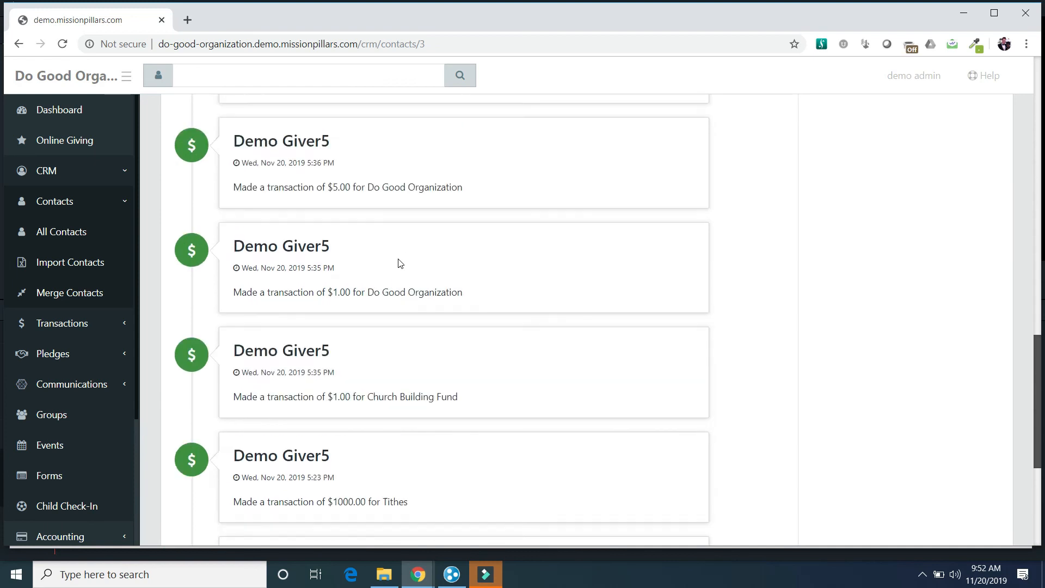
{"action": "scroll", "coordinate": [400, 264], "scroll_direction": "up", "scroll_amount": 8}
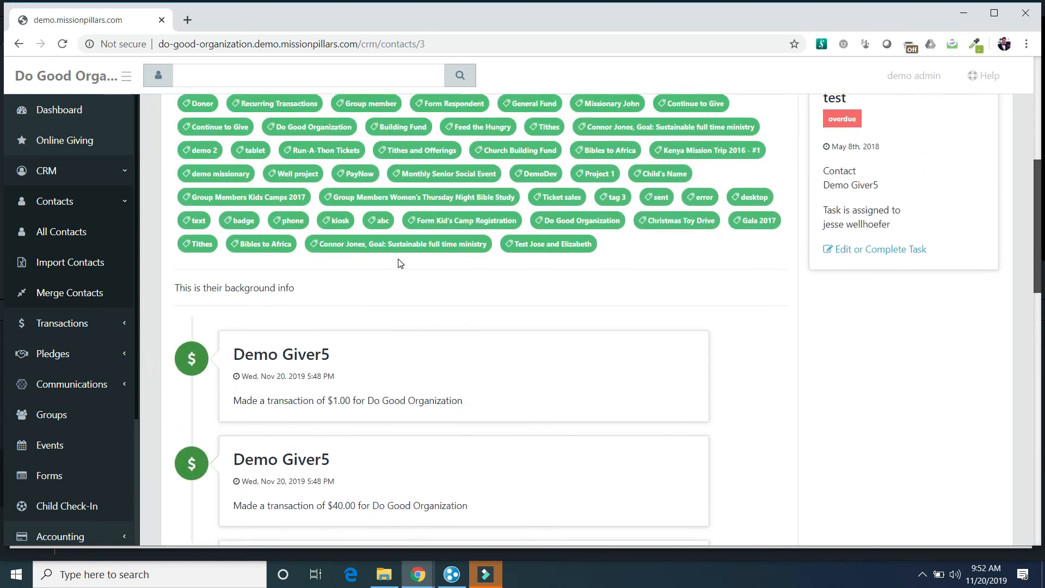
{"action": "scroll", "coordinate": [400, 263], "scroll_direction": "up", "scroll_amount": 3}
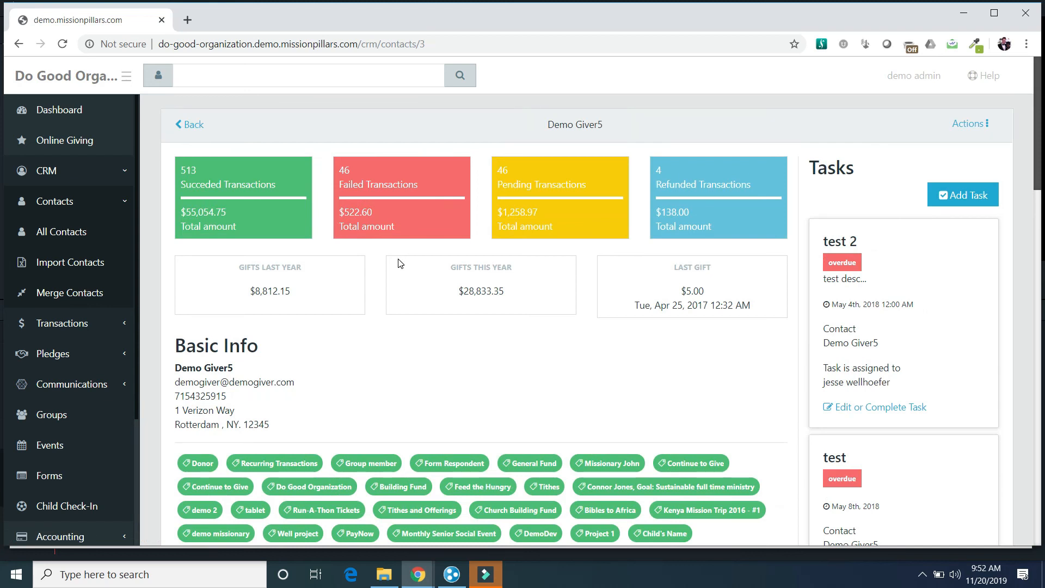
{"action": "scroll", "coordinate": [400, 264], "scroll_direction": "down", "scroll_amount": 2}
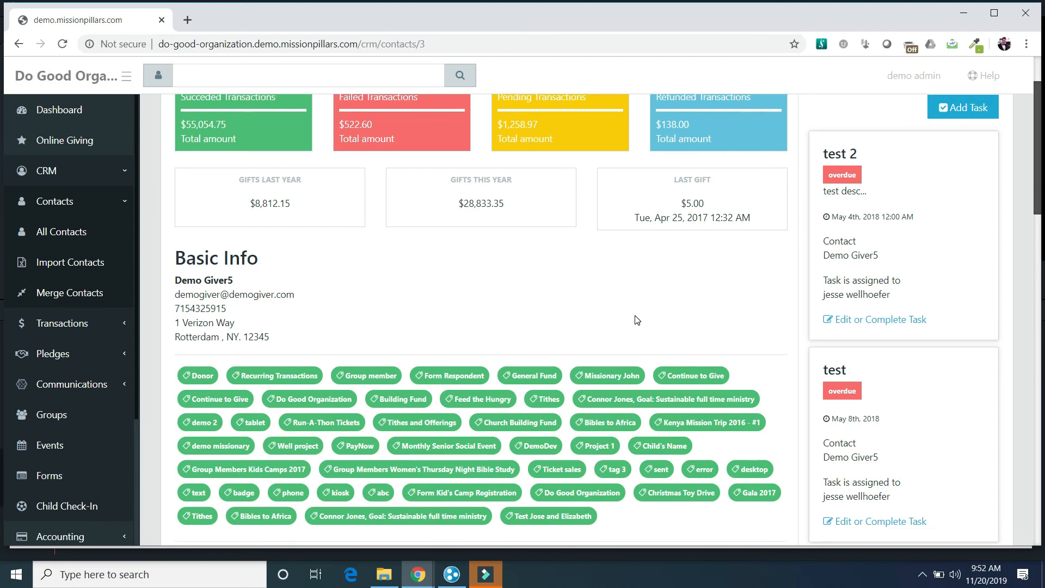
{"action": "scroll", "coordinate": [634, 321], "scroll_direction": "up", "scroll_amount": 2}
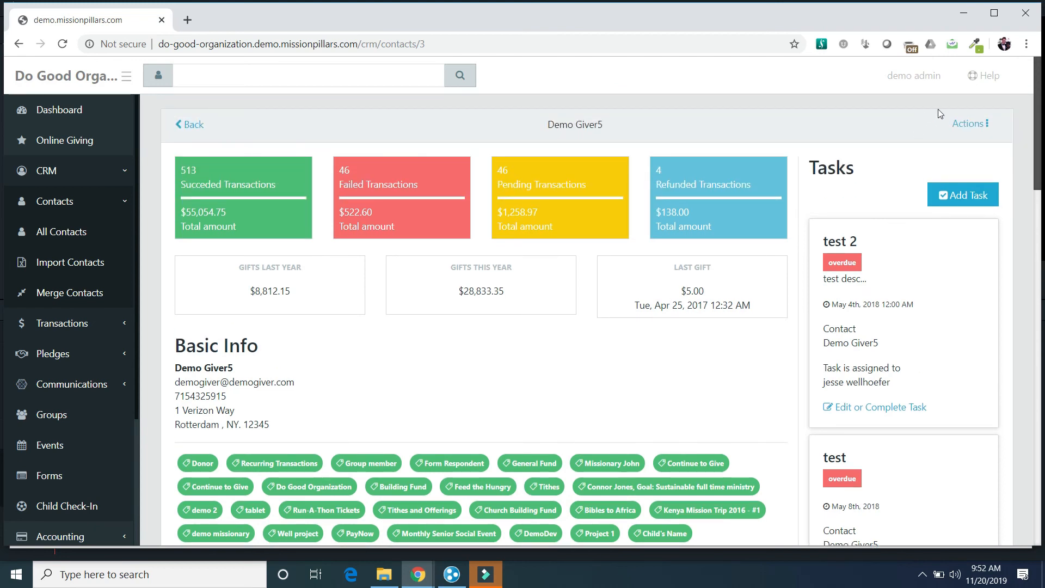
- Replace the contact's background info with "This is our demo giver" and save it
{"action": "left_click", "coordinate": [965, 125]}
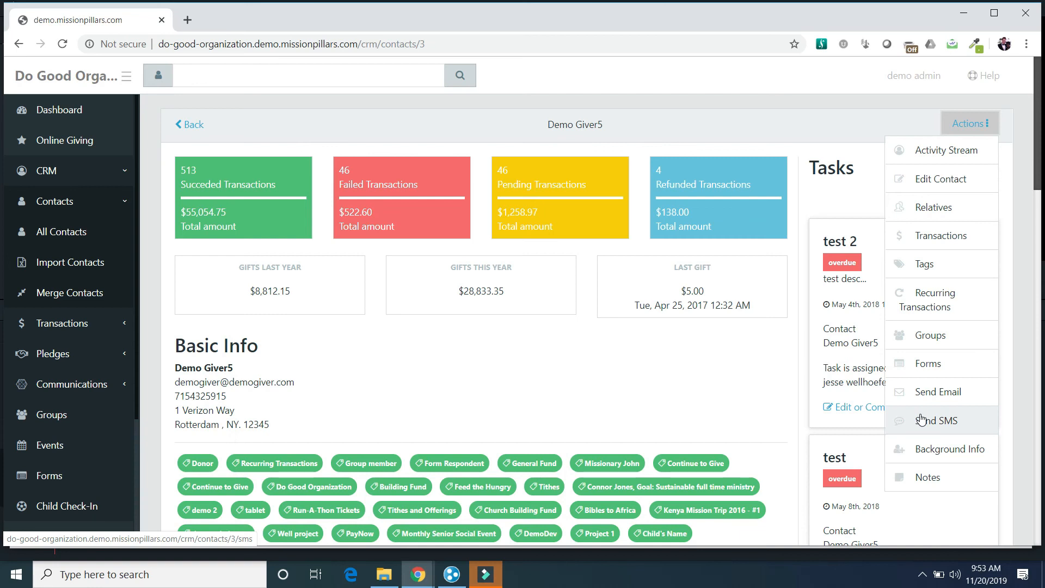
{"action": "left_click", "coordinate": [935, 454]}
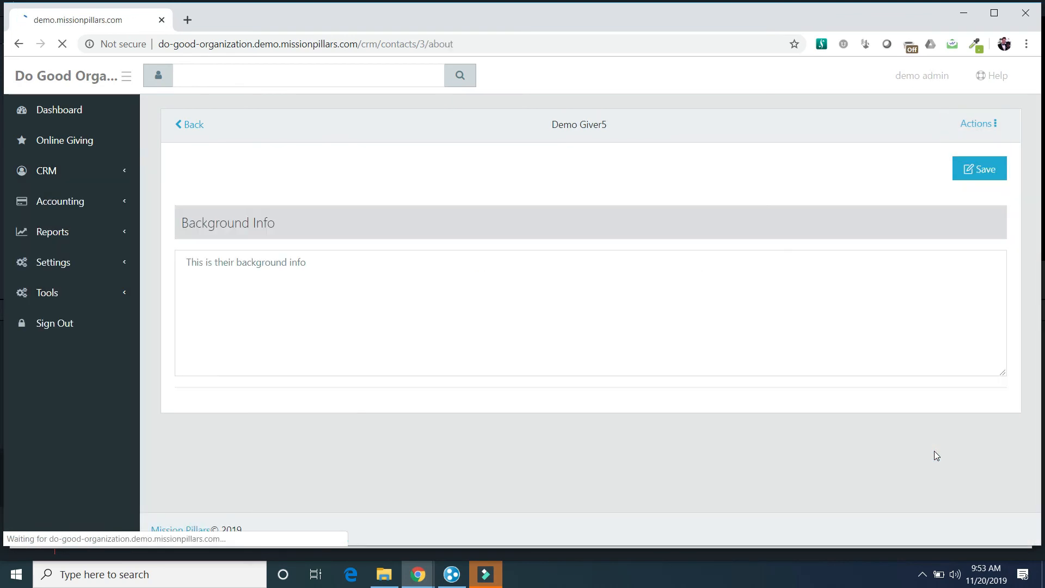
{"action": "left_click", "coordinate": [304, 264]}
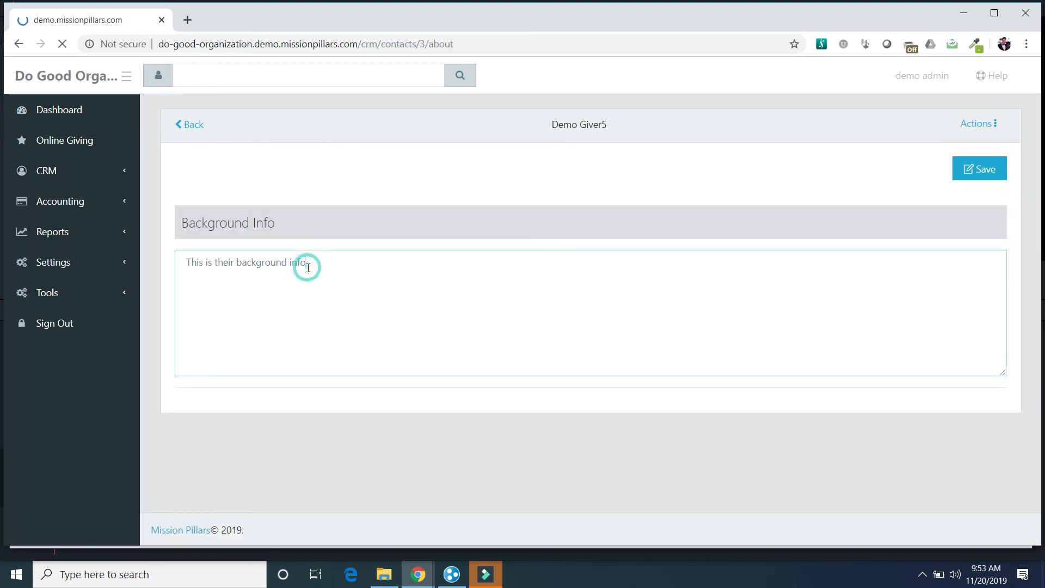
{"action": "key", "text": "BackSpace"}
{"action": "key", "text": "BackSpace"}
{"action": "key", "text": "BackSpace"}
{"action": "key", "text": "BackSpace"}
{"action": "key", "text": "BackSpace"}
{"action": "key", "text": "BackSpace"}
{"action": "key", "text": "BackSpace"}
{"action": "key", "text": "BackSpace"}
{"action": "key", "text": "BackSpace"}
{"action": "key", "text": "BackSpace"}
{"action": "key", "text": "BackSpace"}
{"action": "key", "text": "BackSpace"}
{"action": "key", "text": "BackSpace"}
{"action": "key", "text": "BackSpace"}
{"action": "key", "text": "BackSpace"}
{"action": "key", "text": "BackSpace"}
{"action": "key", "text": "BackSpace"}
{"action": "key", "text": "BackSpace"}
{"action": "key", "text": "BackSpace"}
{"action": "key", "text": "BackSpace"}
{"action": "key", "text": "BackSpace"}
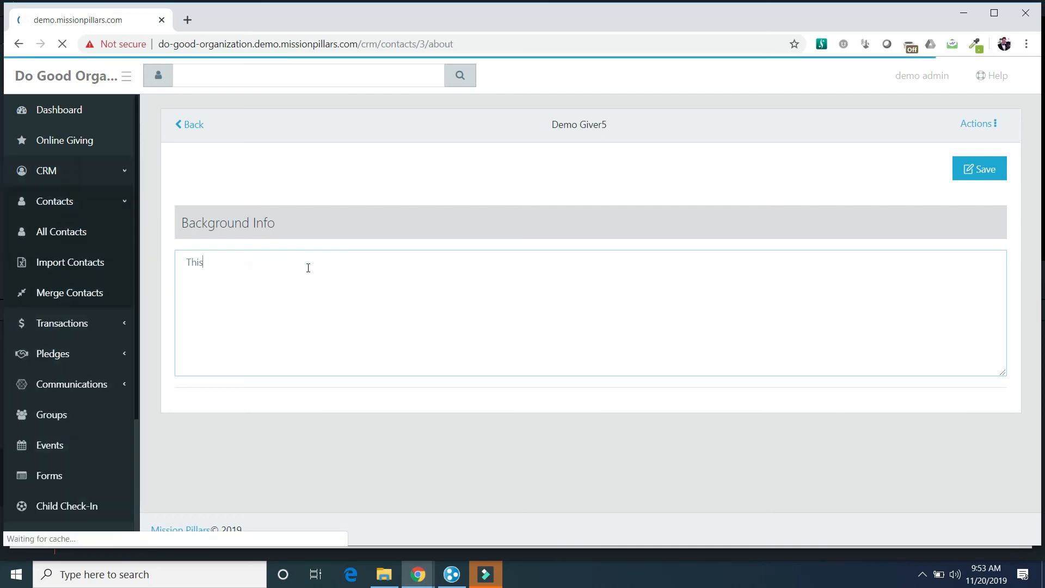
{"action": "type", "text": "THIS"}
{"action": "key", "text": "BackSpace"}
{"action": "key", "text": "BackSpace"}
{"action": "key", "text": "BackSpace"}
{"action": "type", "text": "his is our demo"}
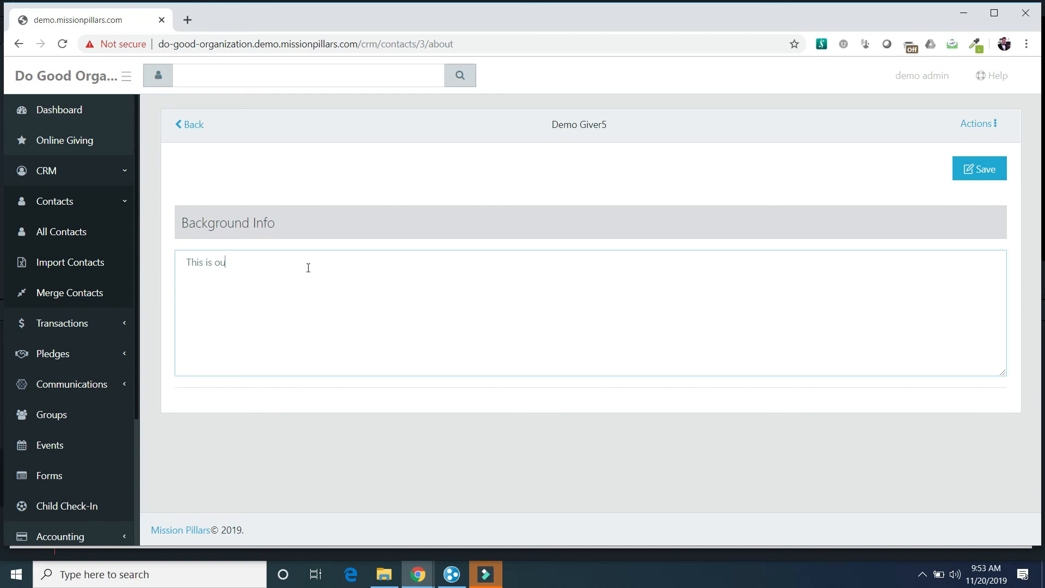
{"action": "type", "text": " Give"}
{"action": "key", "text": "BackSpace"}
{"action": "key", "text": "BackSpace"}
{"action": "type", "text": "giver"}
{"action": "left_click", "coordinate": [994, 170]}
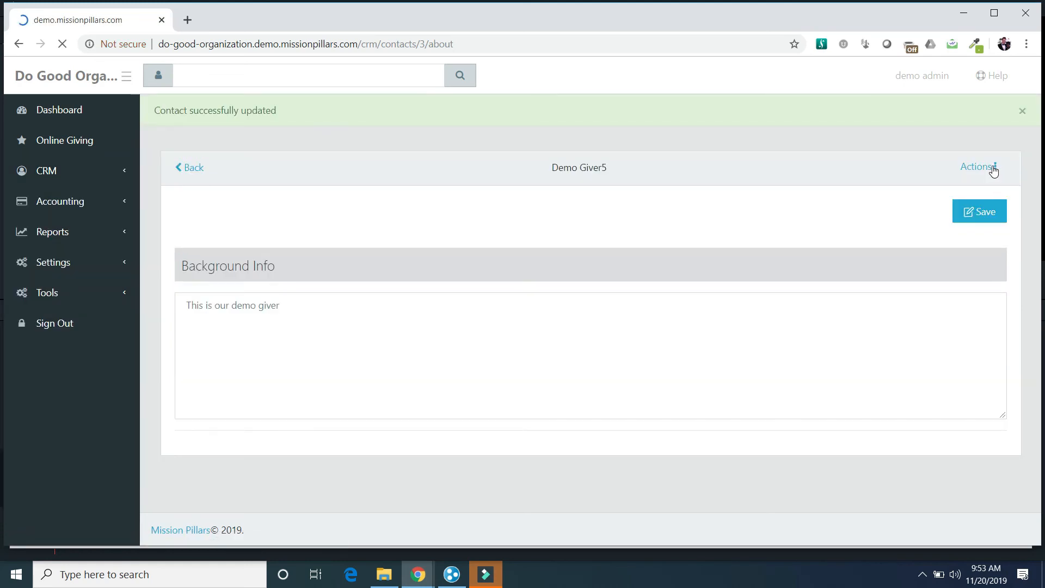
- Open the notes of the current contact
{"action": "left_click", "coordinate": [980, 166]}
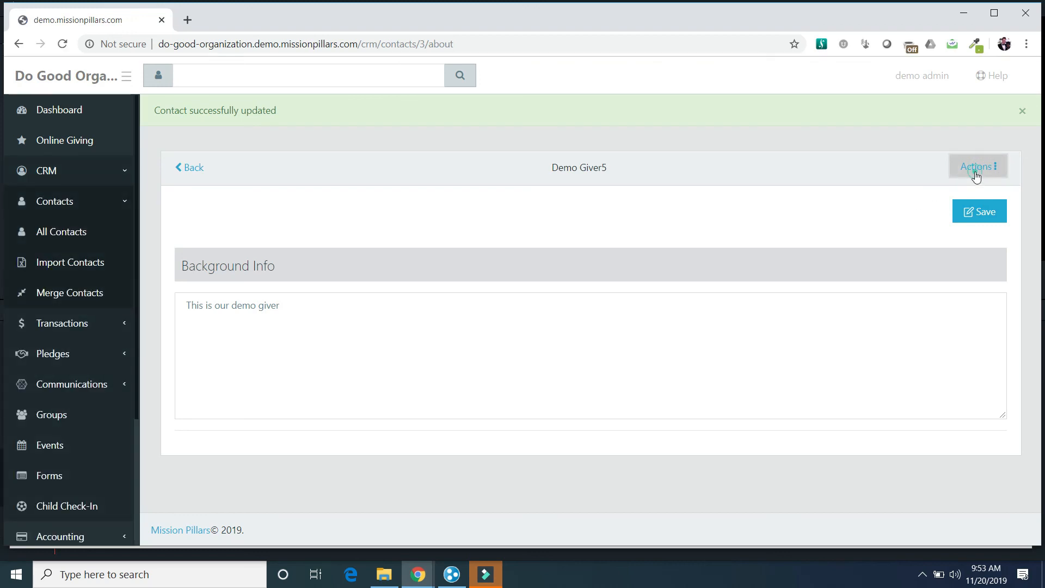
{"action": "left_click", "coordinate": [980, 168]}
{"action": "scroll", "coordinate": [905, 455], "scroll_direction": "down", "scroll_amount": 1}
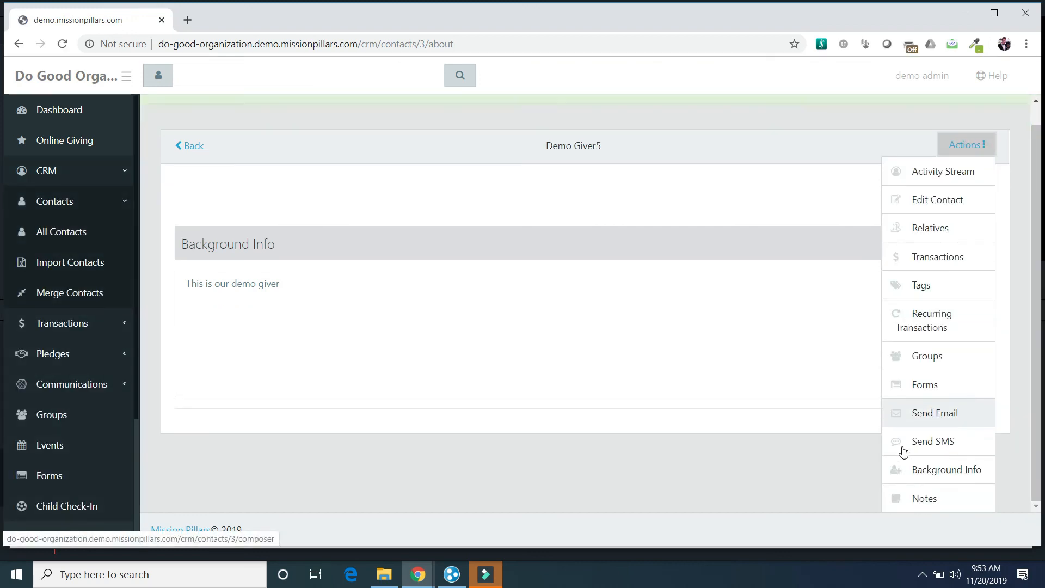
{"action": "left_click", "coordinate": [917, 498]}
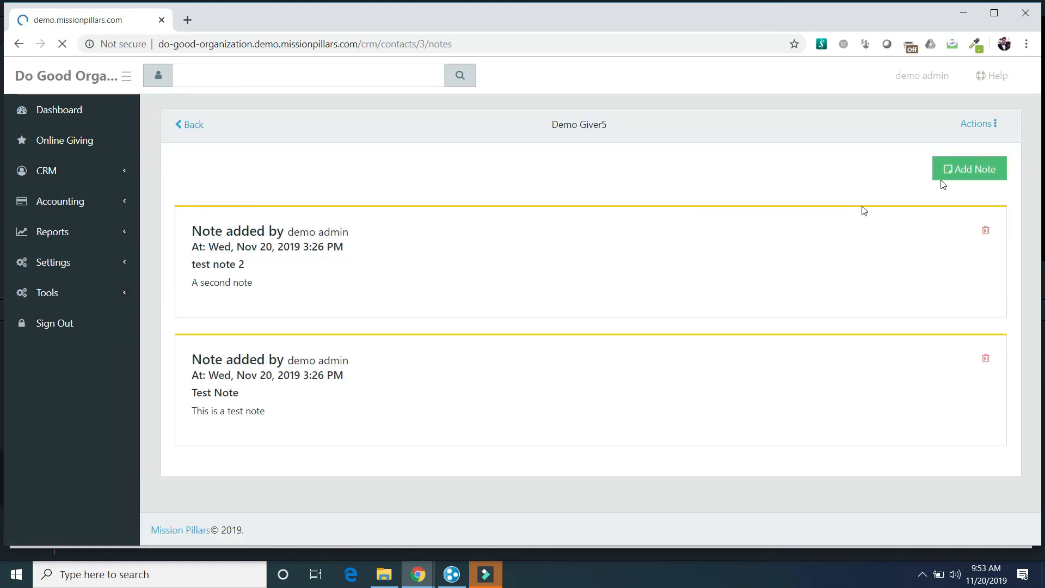
- Add a note titled "Called Yesterda" with the text "I called them and they are so happy!" and check it among the contact's notes
{"action": "left_click", "coordinate": [983, 170]}
{"action": "left_click", "coordinate": [420, 159]}
{"action": "type", "text": "Called"}
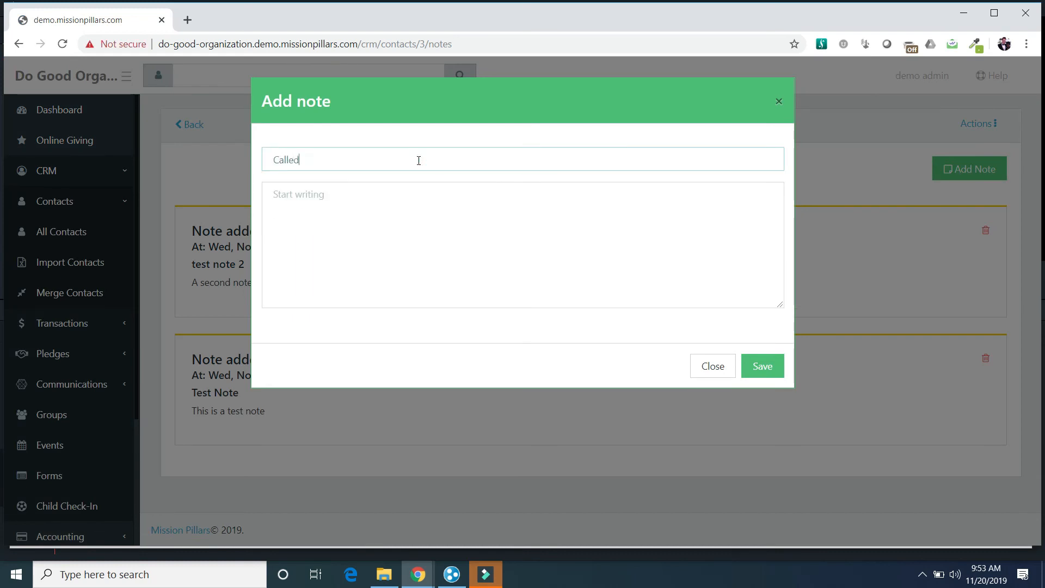
{"action": "type", "text": " YesterdaI called them an"}
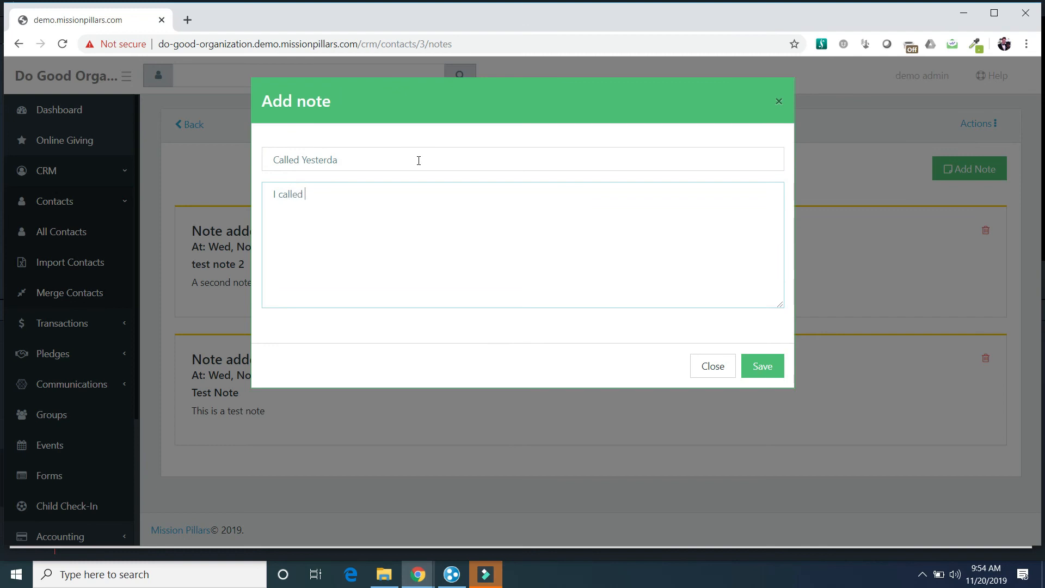
{"action": "type", "text": "d they are so happy!"}
{"action": "left_click", "coordinate": [774, 366]}
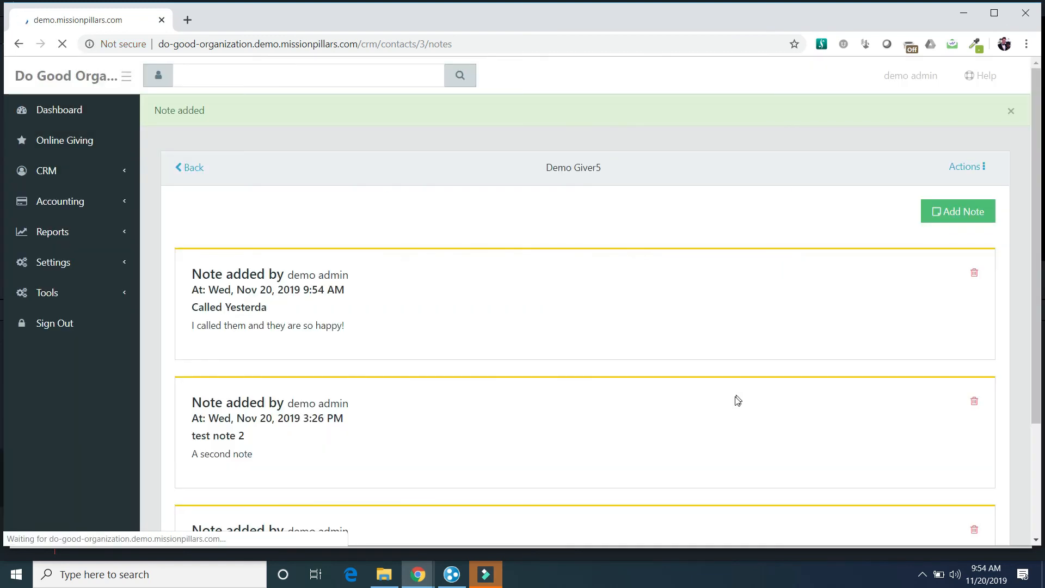
{"action": "scroll", "coordinate": [723, 357], "scroll_direction": "down", "scroll_amount": 3}
{"action": "scroll", "coordinate": [723, 357], "scroll_direction": "up", "scroll_amount": 3}
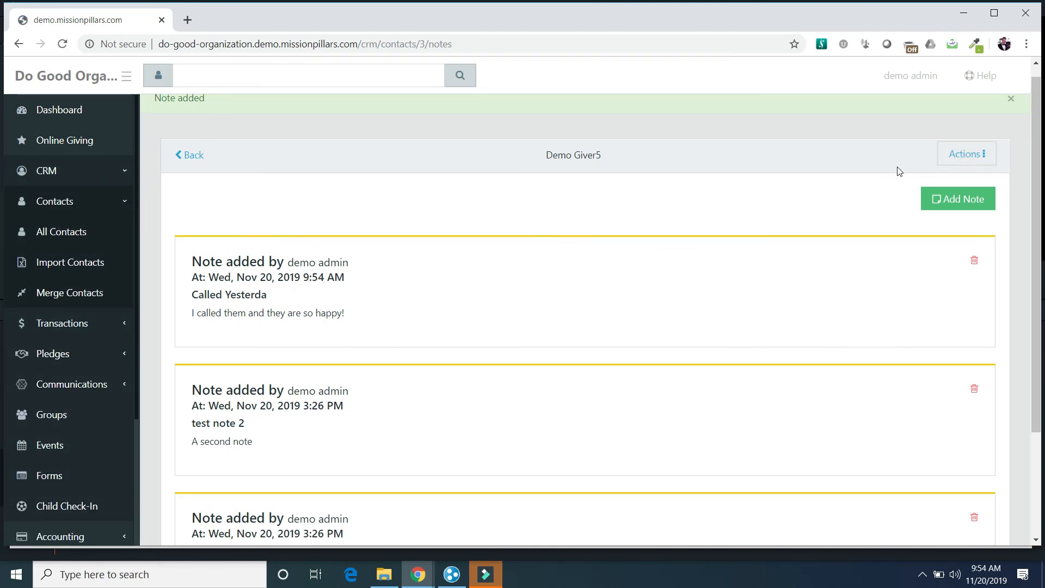
- Open the purposes in the settings and look through the listed titles and types
{"action": "left_click", "coordinate": [958, 155]}
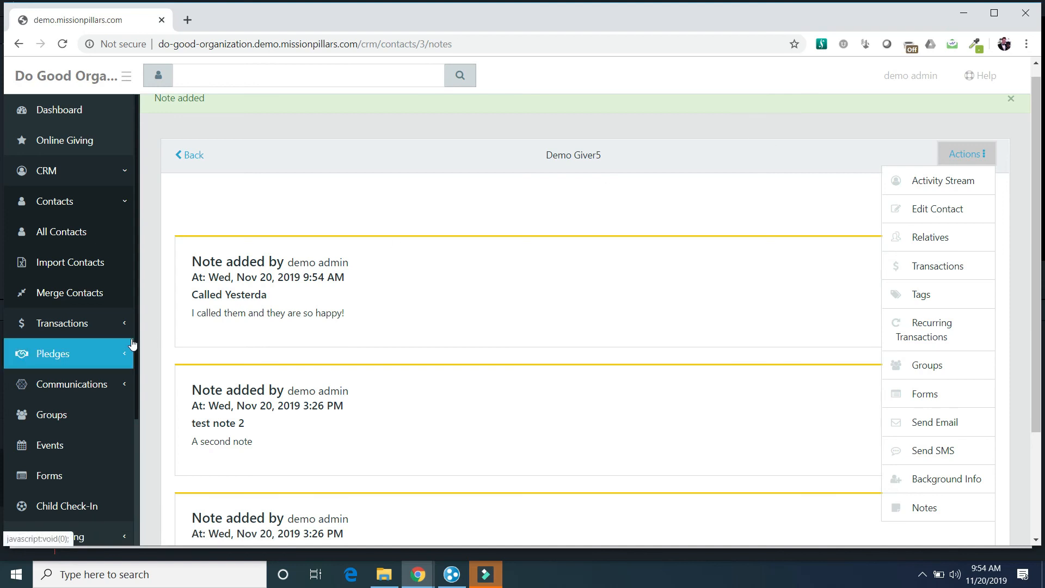
{"action": "scroll", "coordinate": [83, 356], "scroll_direction": "down", "scroll_amount": 3}
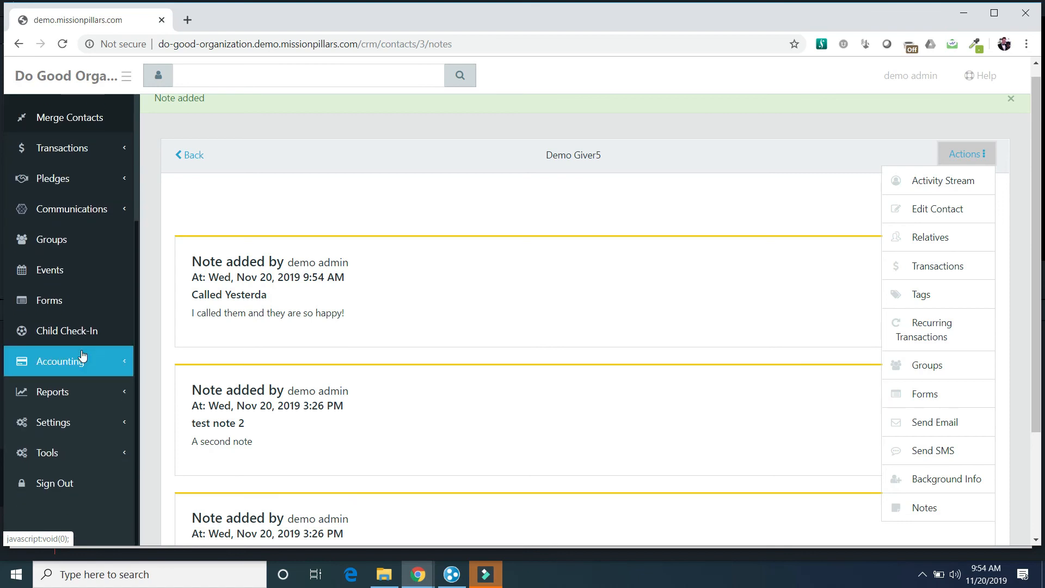
{"action": "left_click", "coordinate": [96, 426]}
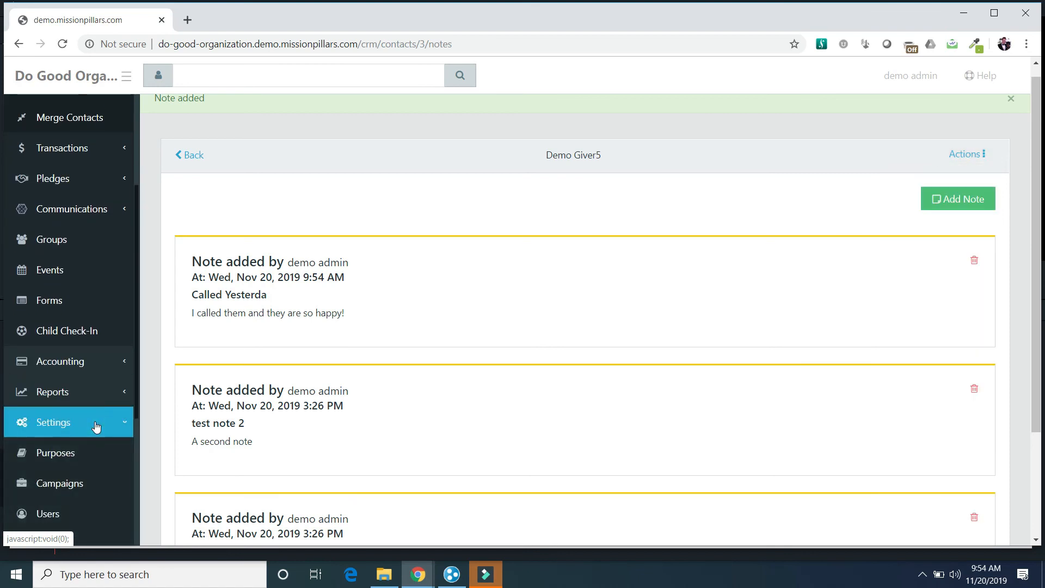
{"action": "scroll", "coordinate": [95, 426], "scroll_direction": "down", "scroll_amount": 1}
{"action": "left_click", "coordinate": [74, 407]}
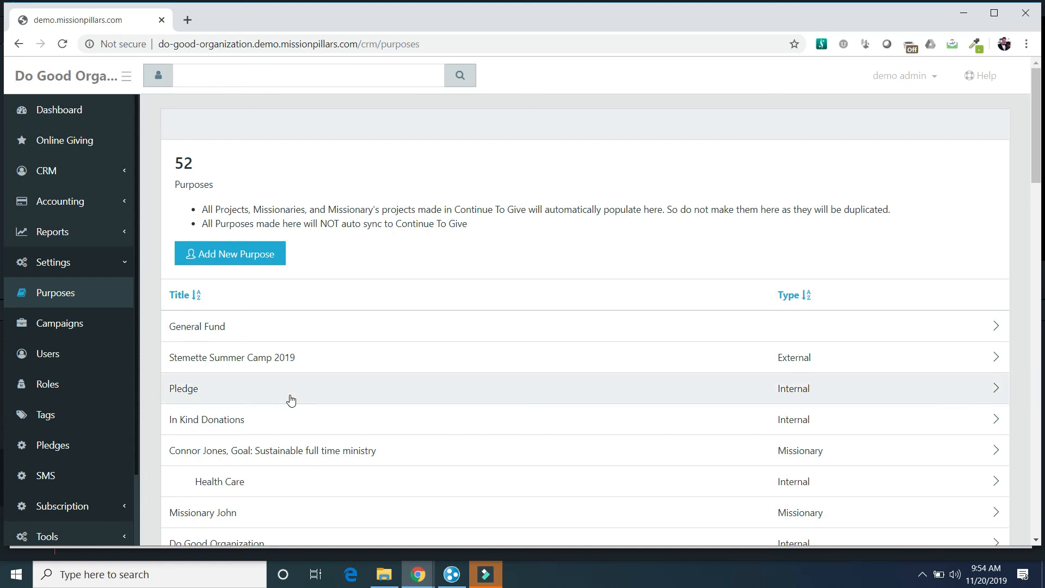
{"action": "scroll", "coordinate": [290, 400], "scroll_direction": "down", "scroll_amount": 7}
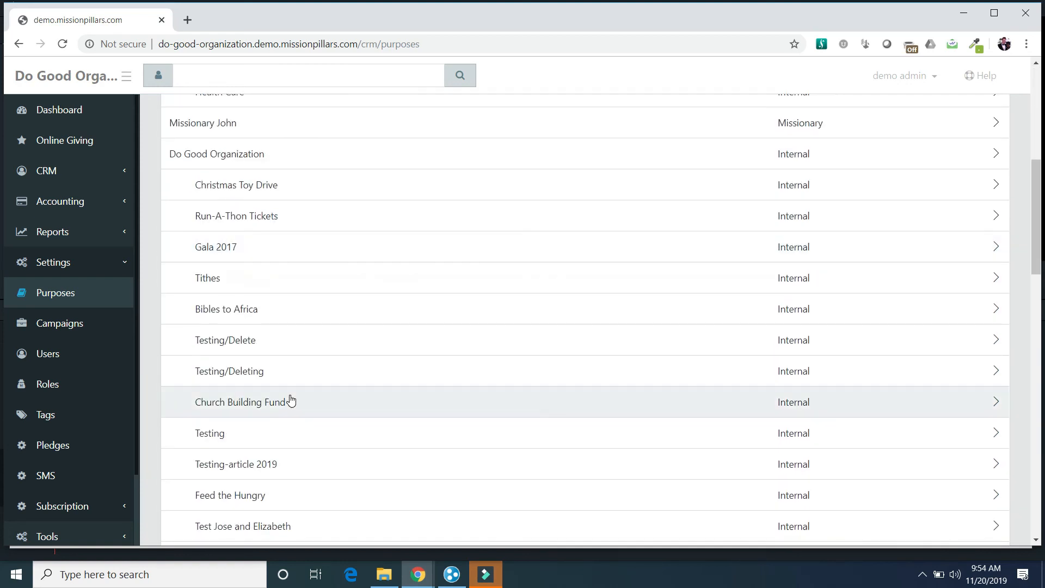
{"action": "scroll", "coordinate": [291, 401], "scroll_direction": "down", "scroll_amount": 4}
{"action": "scroll", "coordinate": [291, 401], "scroll_direction": "down", "scroll_amount": 3}
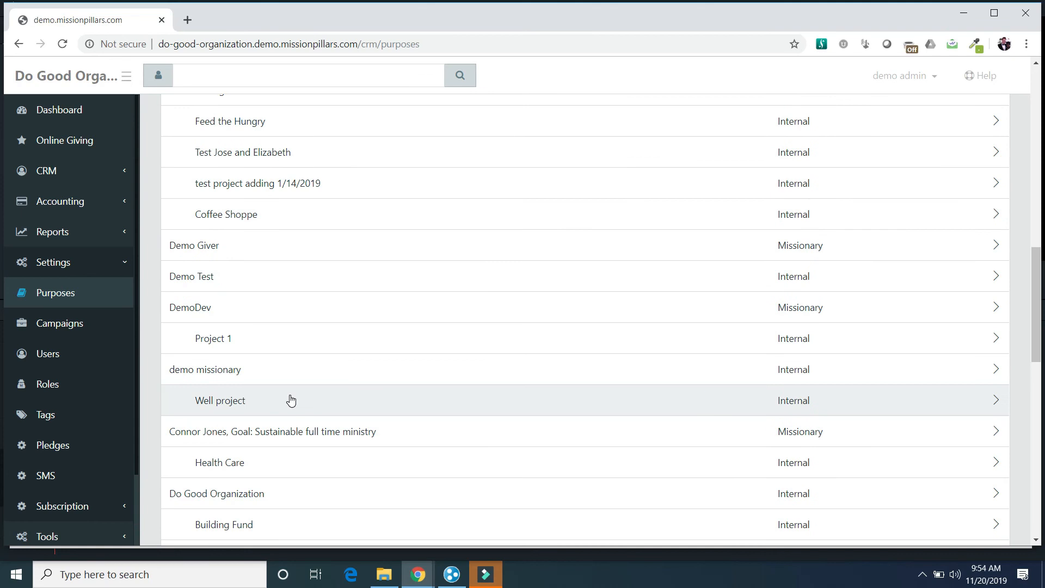
{"action": "scroll", "coordinate": [291, 400], "scroll_direction": "down", "scroll_amount": 3}
{"action": "scroll", "coordinate": [291, 400], "scroll_direction": "up", "scroll_amount": 6}
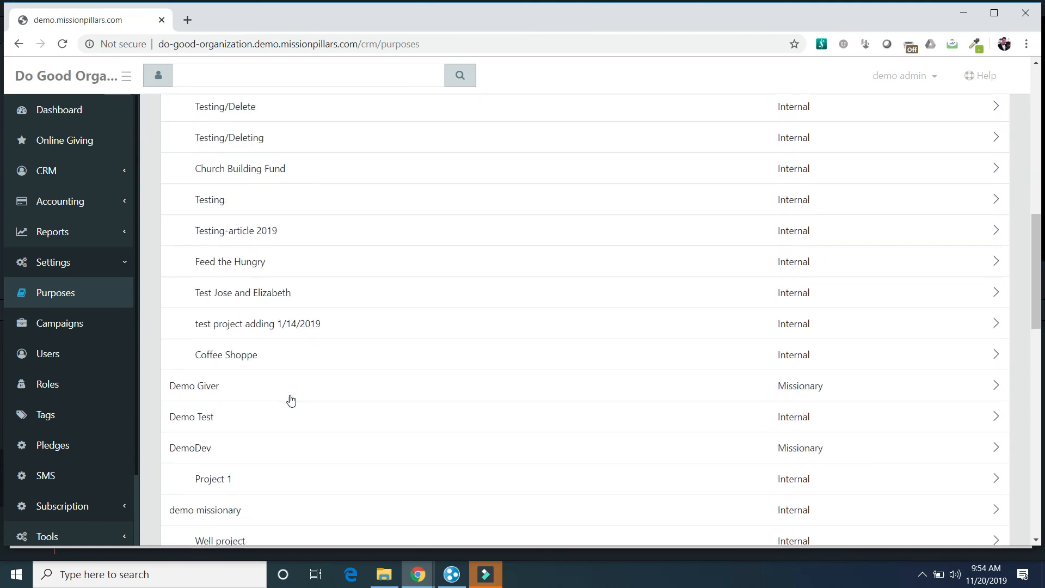
{"action": "scroll", "coordinate": [292, 400], "scroll_direction": "up", "scroll_amount": 12}
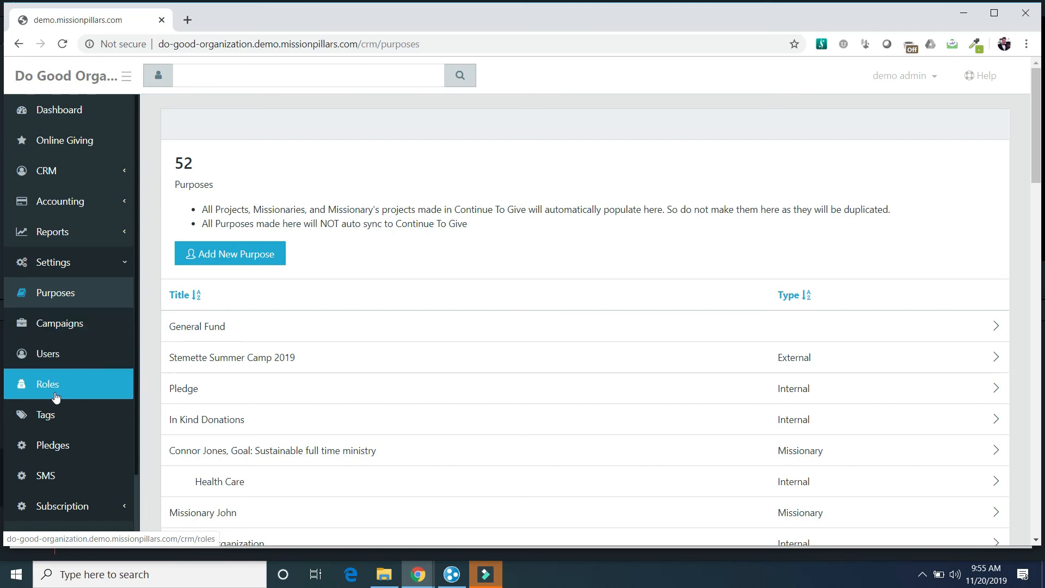
- Open the tag settings and look through the Chart Of Accounts tags in the Auto Generated folder
{"action": "left_click", "coordinate": [55, 416]}
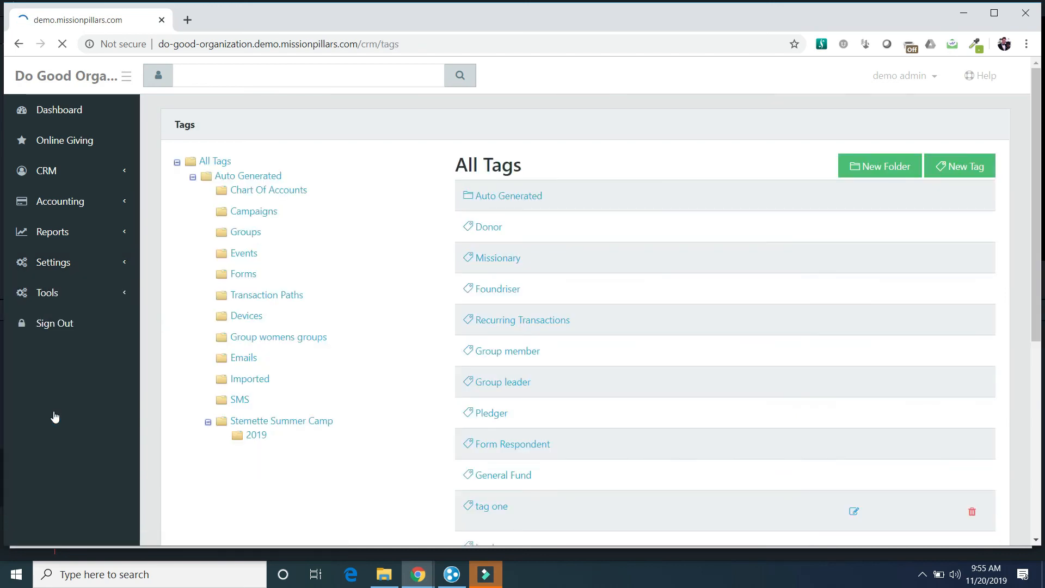
{"action": "left_click", "coordinate": [519, 200]}
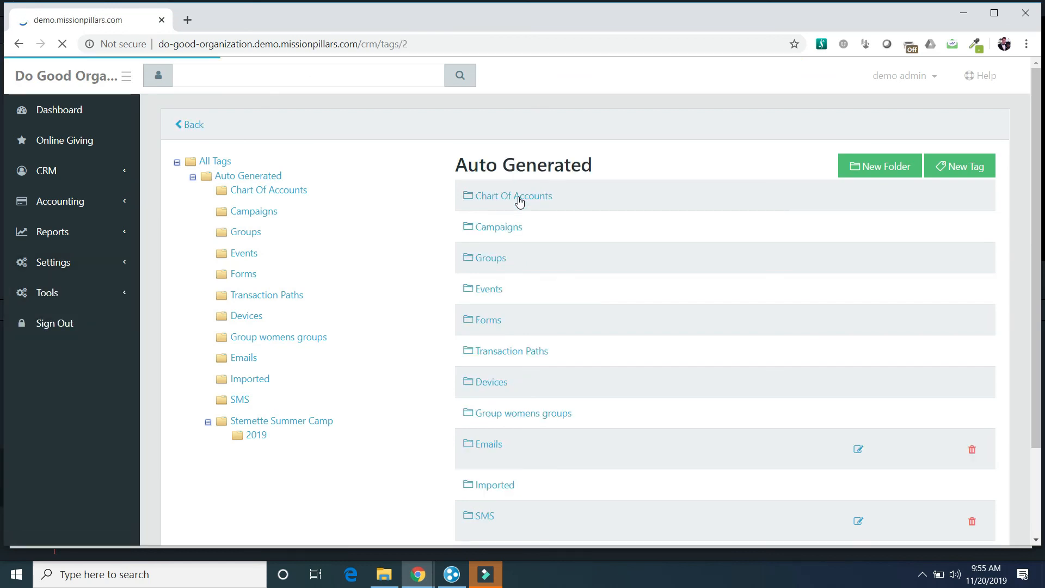
{"action": "left_click", "coordinate": [519, 199]}
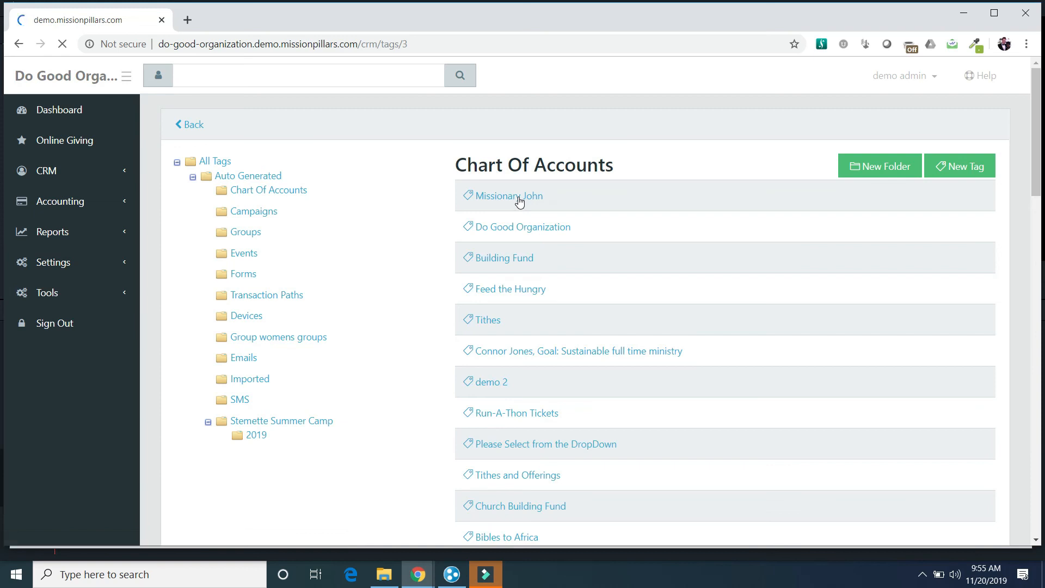
{"action": "scroll", "coordinate": [543, 263], "scroll_direction": "down", "scroll_amount": 5}
{"action": "scroll", "coordinate": [545, 263], "scroll_direction": "down", "scroll_amount": 6}
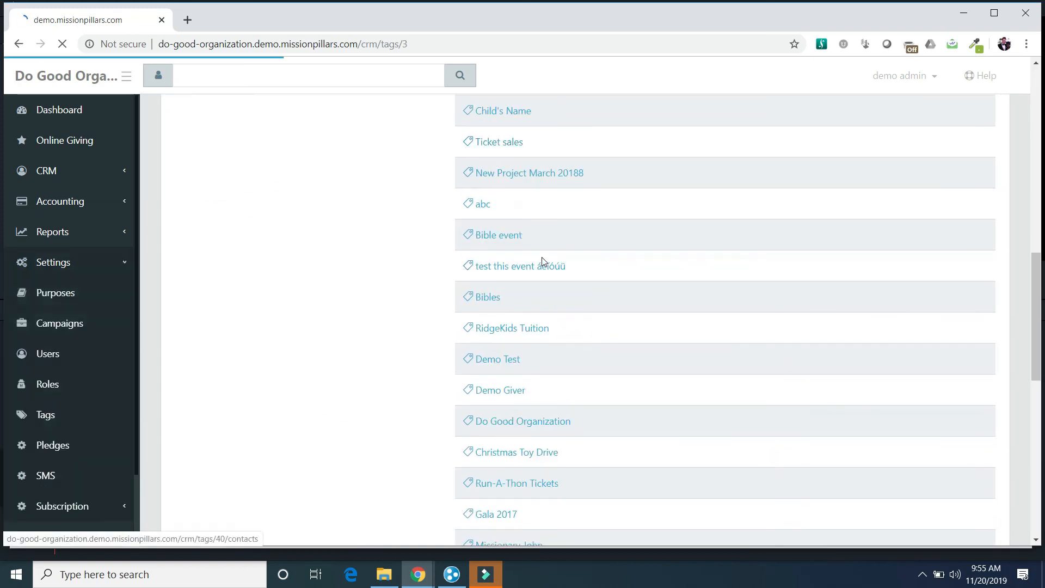
{"action": "scroll", "coordinate": [545, 262], "scroll_direction": "up", "scroll_amount": 7}
{"action": "scroll", "coordinate": [542, 262], "scroll_direction": "up", "scroll_amount": 5}
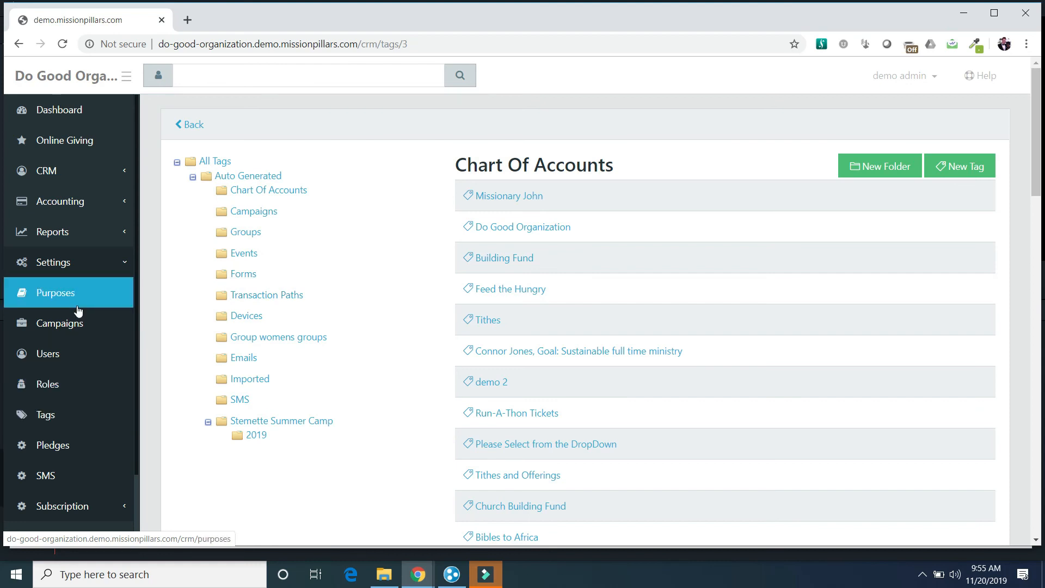
- Open the Camp Sign Ups 1 communication list for editing
{"action": "left_click", "coordinate": [76, 170]}
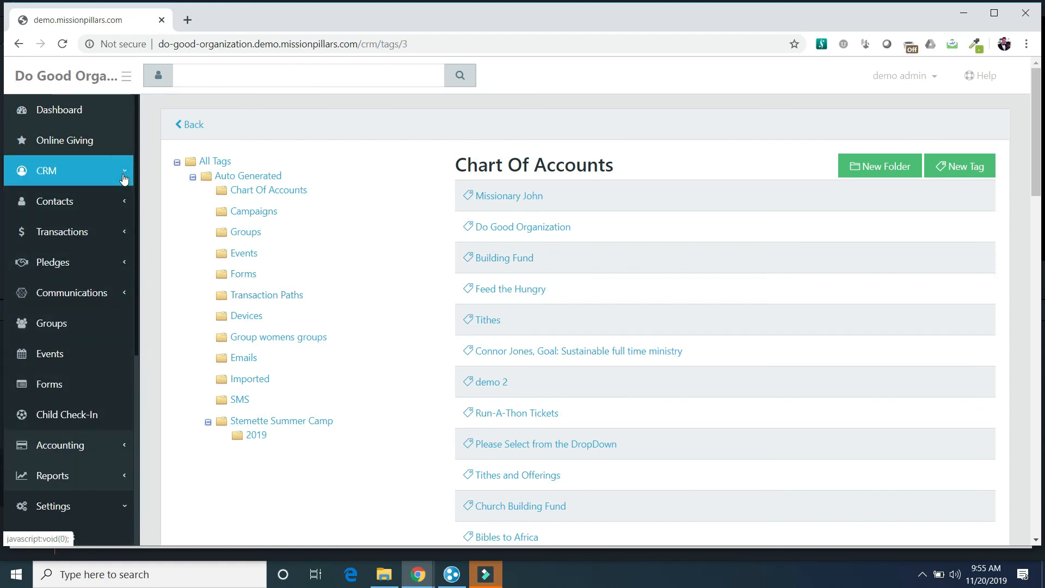
{"action": "left_click", "coordinate": [87, 294]}
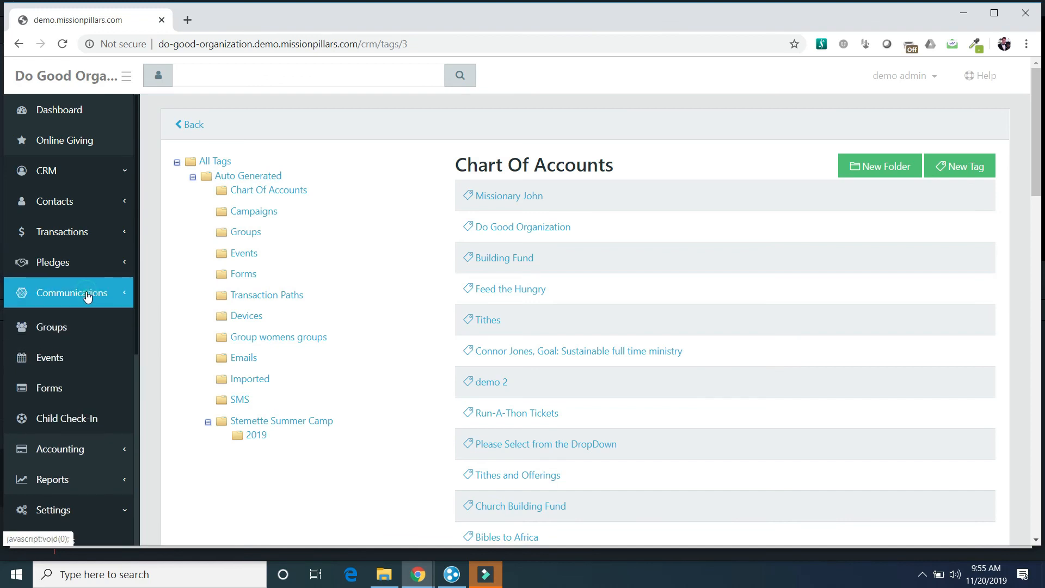
{"action": "left_click", "coordinate": [58, 325]}
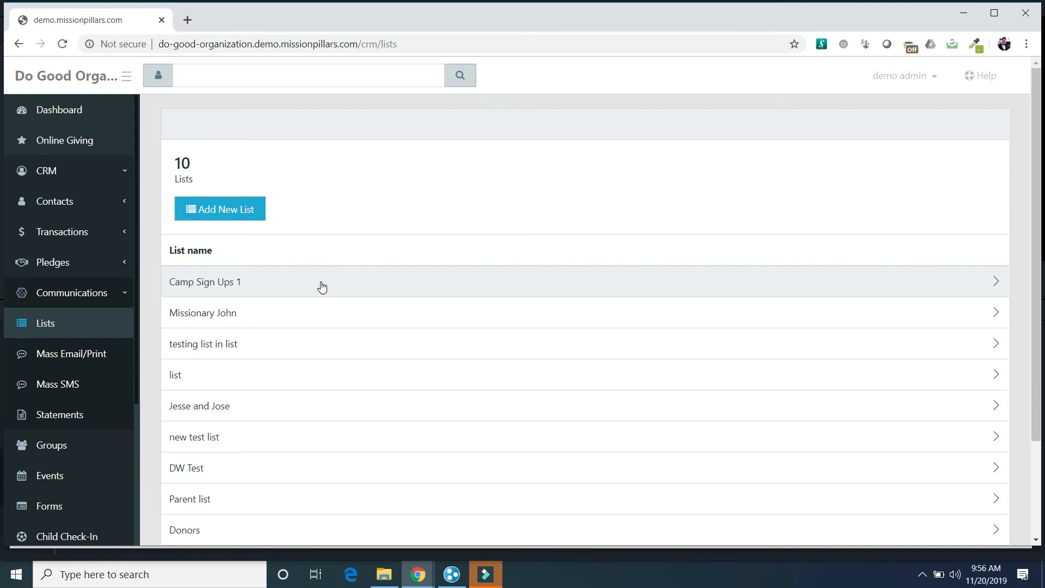
{"action": "left_click", "coordinate": [322, 287]}
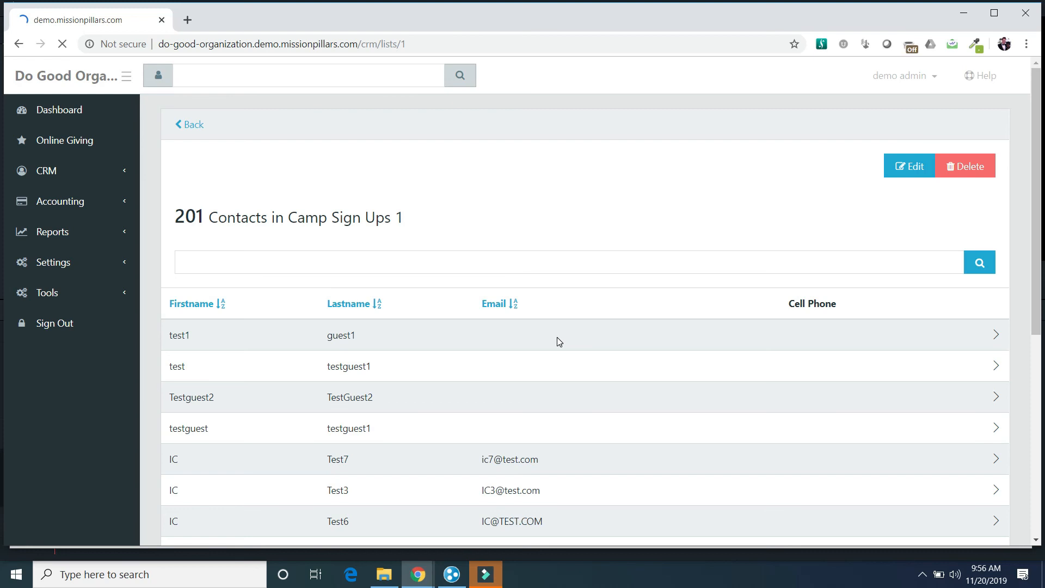
{"action": "left_click", "coordinate": [913, 172]}
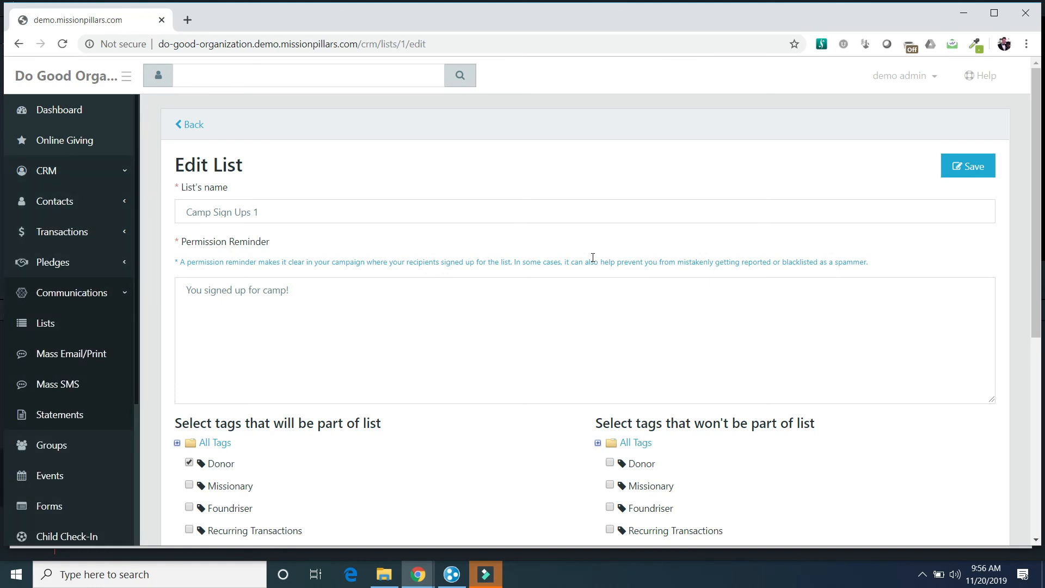
- Examine which tags can be included in or excluded from the Camp Sign Ups 1 list
{"action": "scroll", "coordinate": [593, 257], "scroll_direction": "down", "scroll_amount": 5}
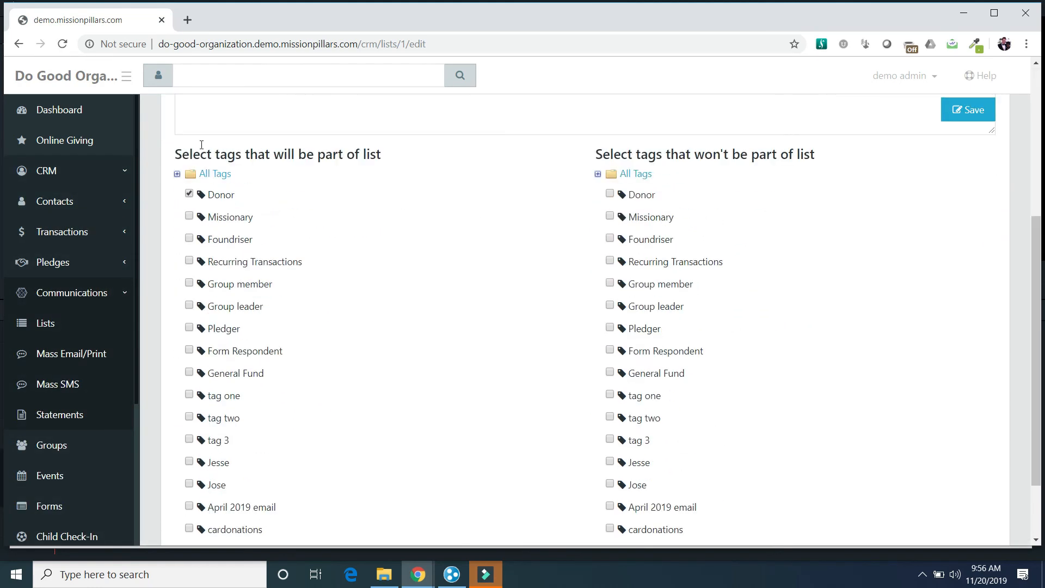
{"action": "left_click_drag", "start_coordinate": [174, 154], "coordinate": [388, 163]}
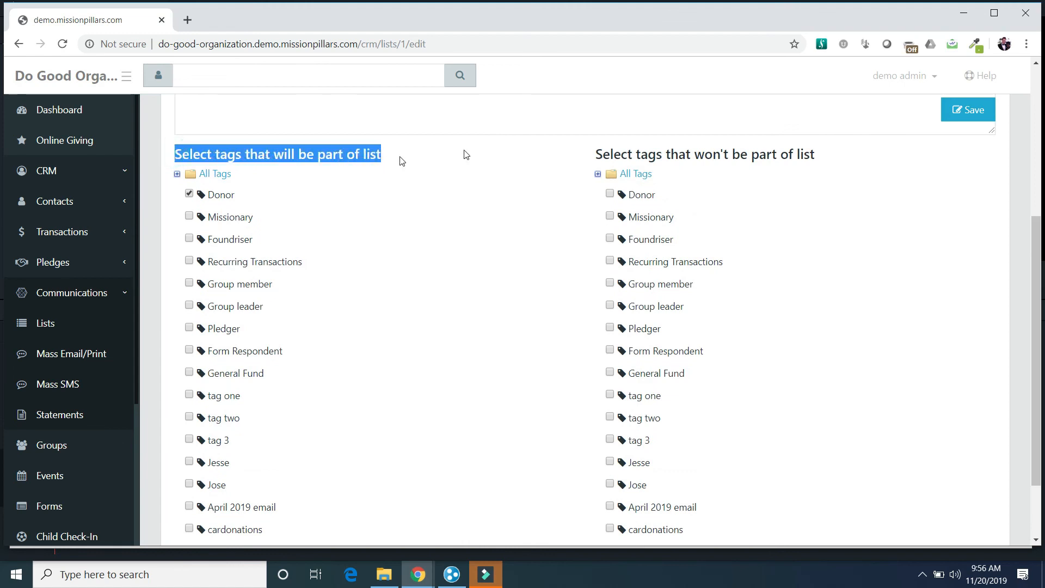
{"action": "left_click_drag", "start_coordinate": [595, 154], "coordinate": [823, 157]}
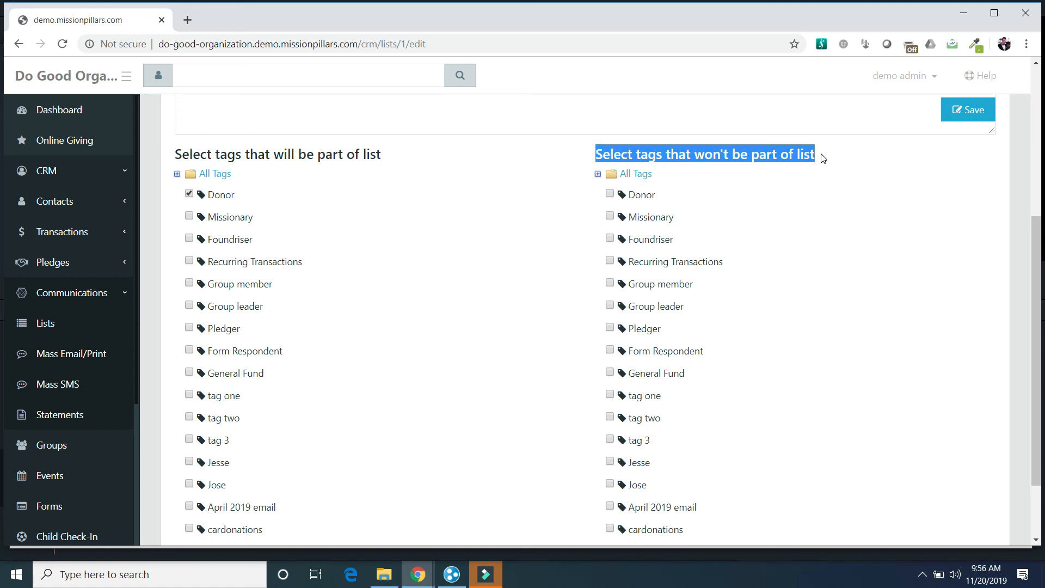
{"action": "scroll", "coordinate": [823, 158], "scroll_direction": "up", "scroll_amount": 5}
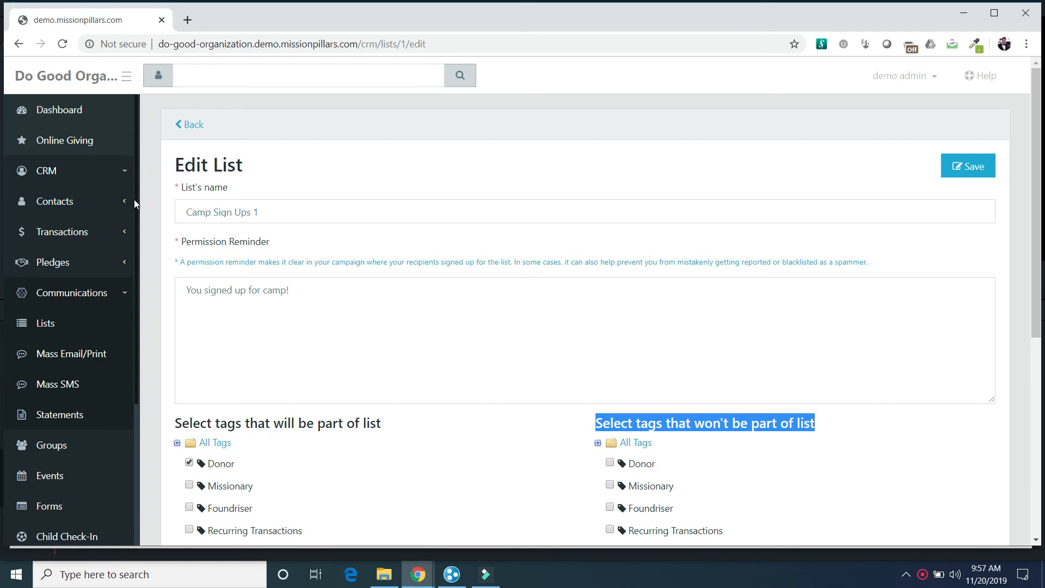
- Open the list of all transactions and start recording a new transaction
{"action": "left_click", "coordinate": [121, 232]}
{"action": "left_click", "coordinate": [97, 263]}
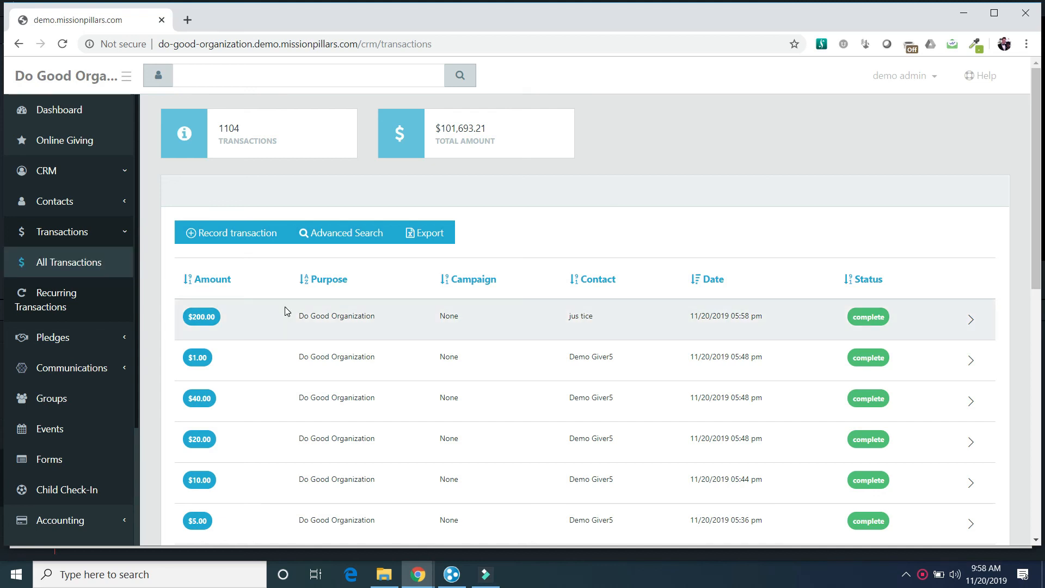
{"action": "left_click", "coordinate": [249, 233]}
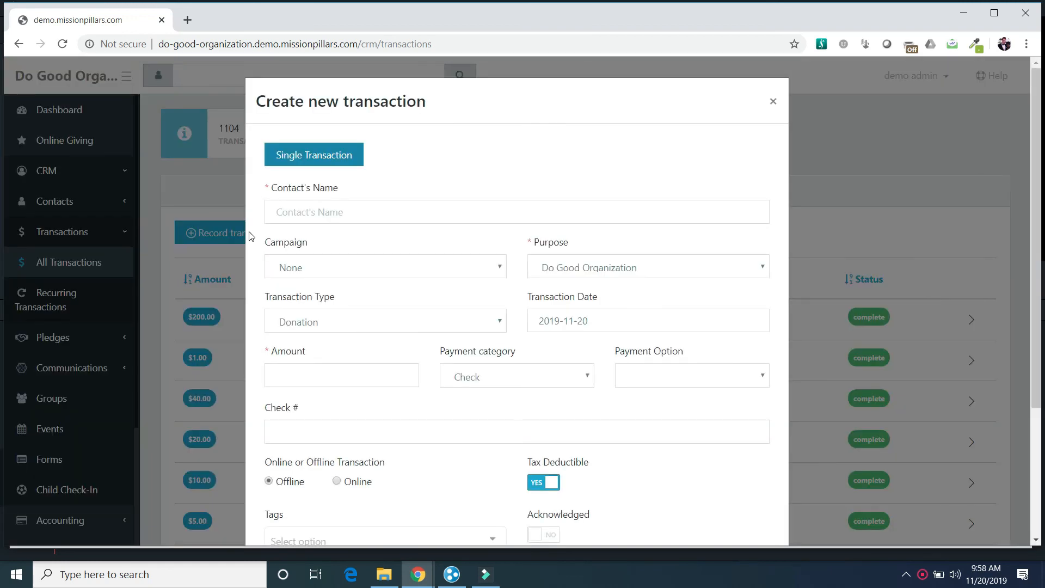
- Search the contacts for "demo" and choose the second match as the new transaction's contact
{"action": "left_click", "coordinate": [341, 213]}
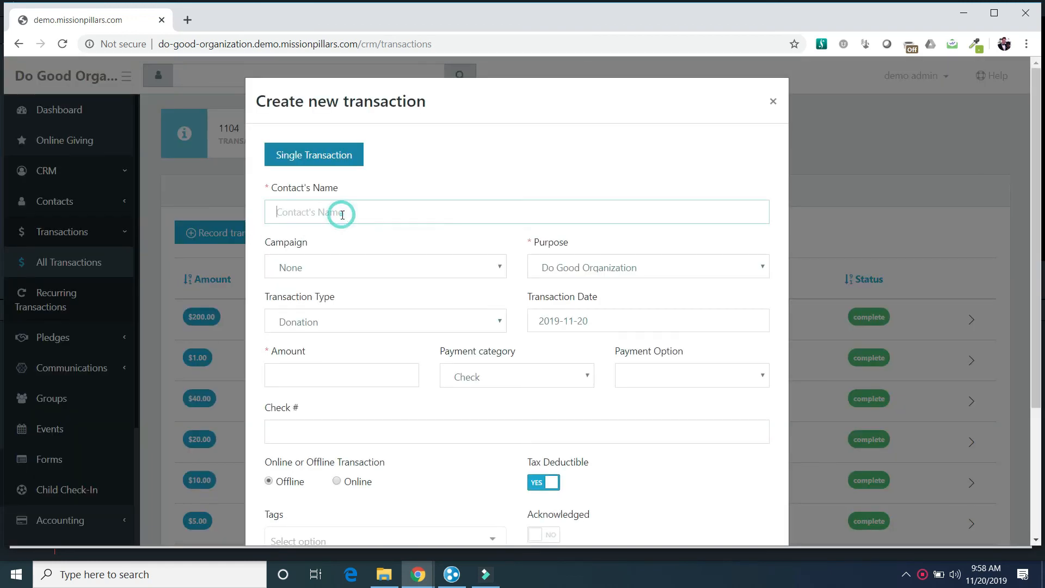
{"action": "type", "text": "demo"}
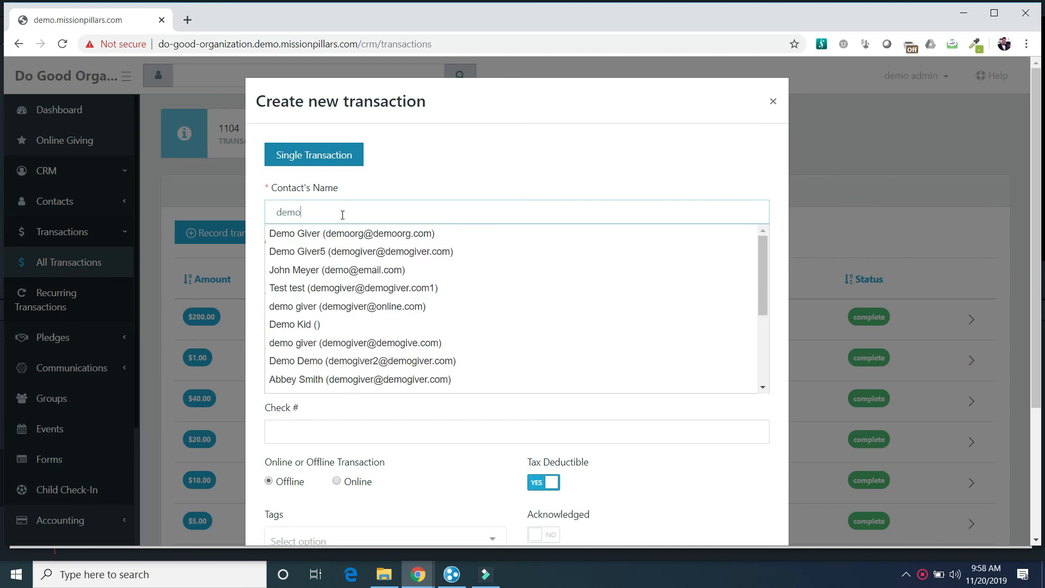
{"action": "left_click", "coordinate": [343, 254]}
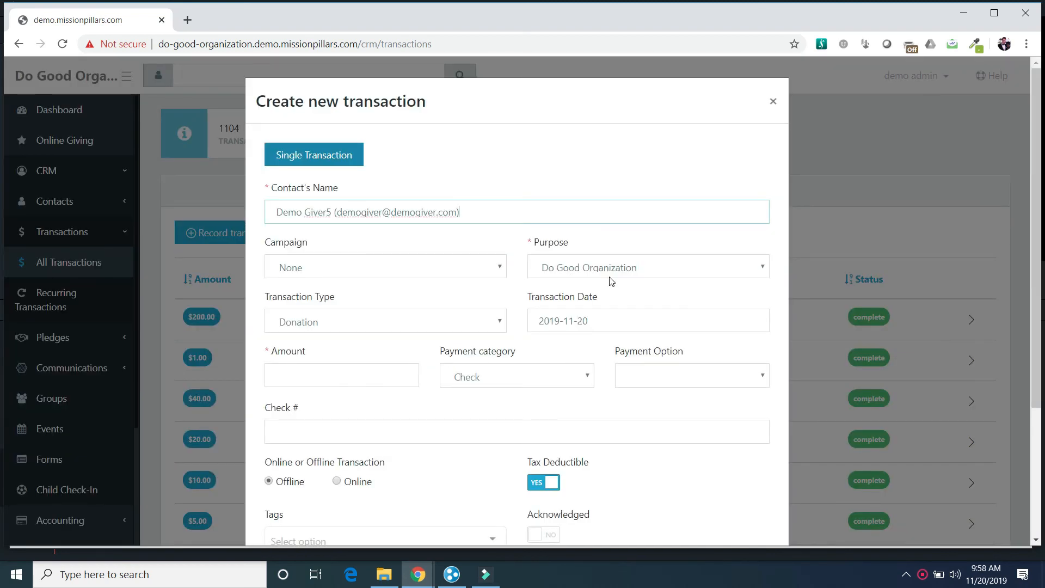
- Examine the new transaction's type, payment, tax-deductible, tag and donor comment fields, and close the form without saving
{"action": "left_click", "coordinate": [493, 318]}
{"action": "left_click", "coordinate": [493, 315]}
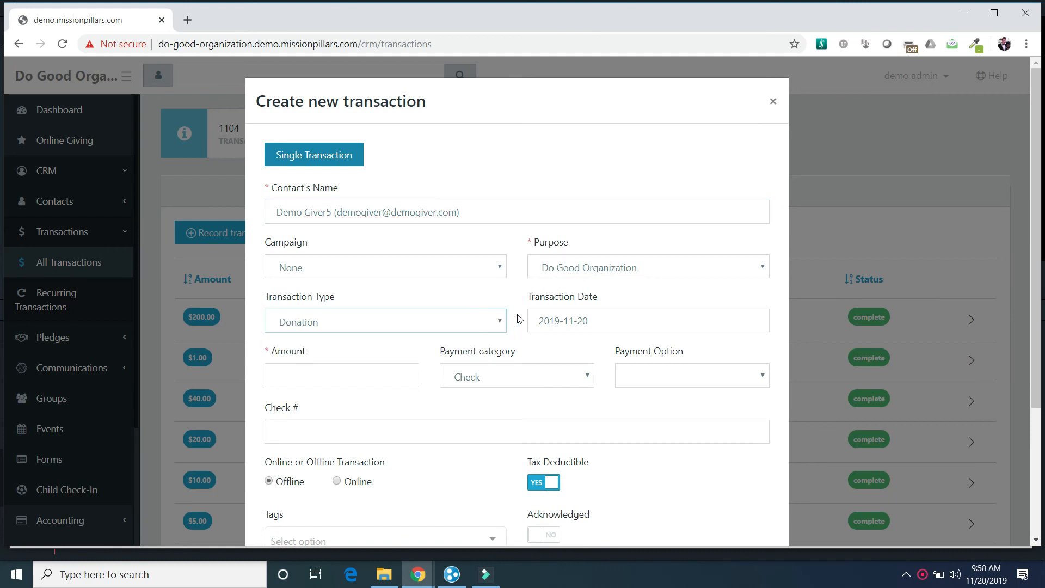
{"action": "scroll", "coordinate": [518, 320], "scroll_direction": "down", "scroll_amount": 2}
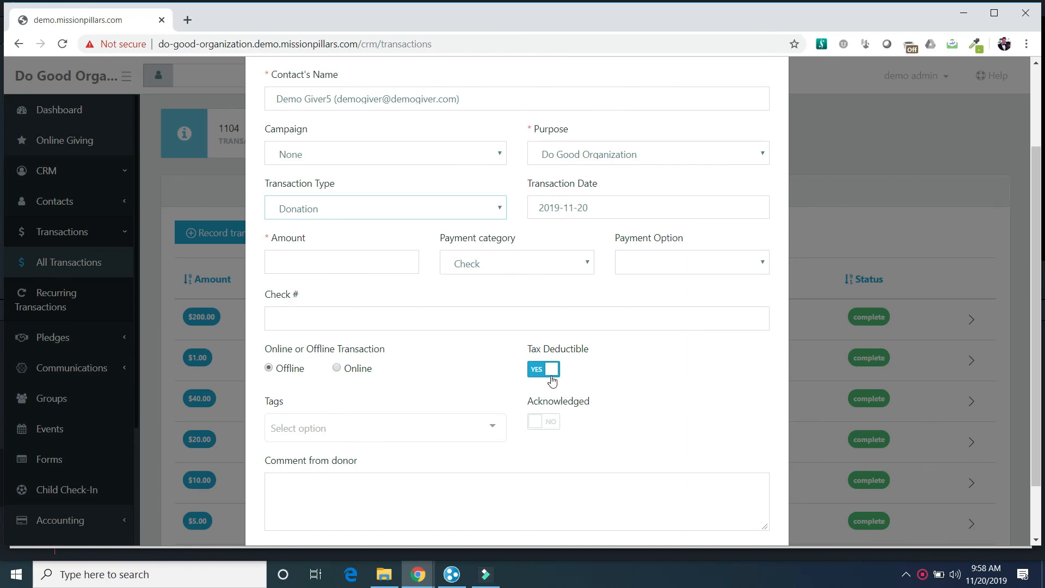
{"action": "scroll", "coordinate": [357, 366], "scroll_direction": "down", "scroll_amount": 1}
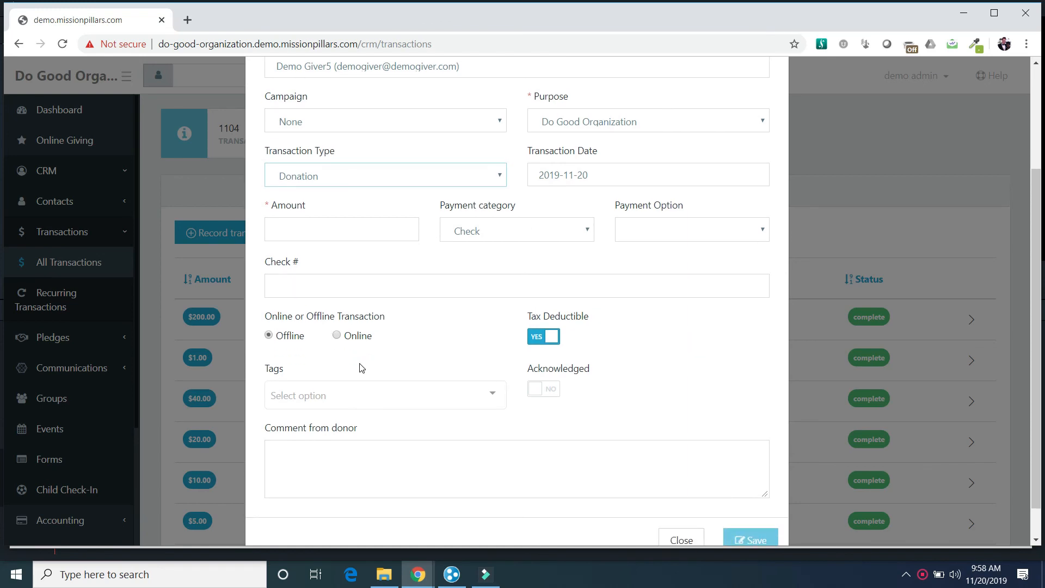
{"action": "scroll", "coordinate": [360, 368], "scroll_direction": "up", "scroll_amount": 2}
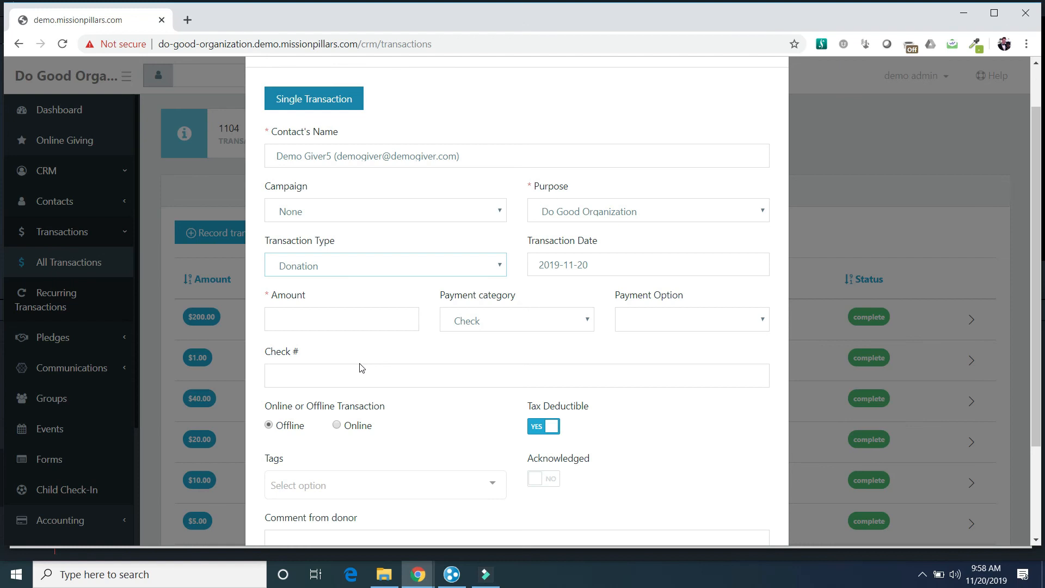
{"action": "scroll", "coordinate": [359, 368], "scroll_direction": "down", "scroll_amount": 1}
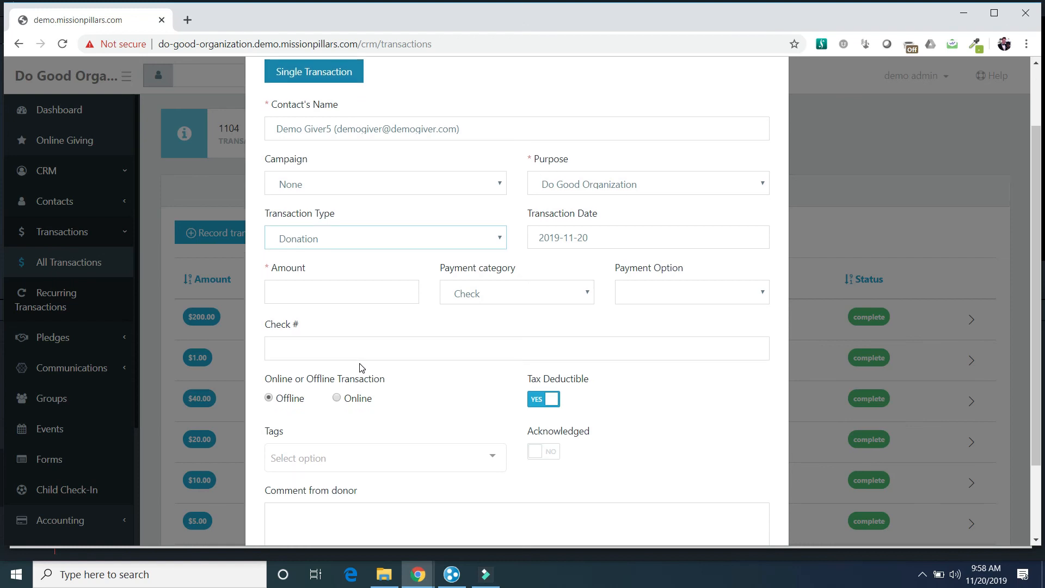
{"action": "scroll", "coordinate": [359, 368], "scroll_direction": "down", "scroll_amount": 1}
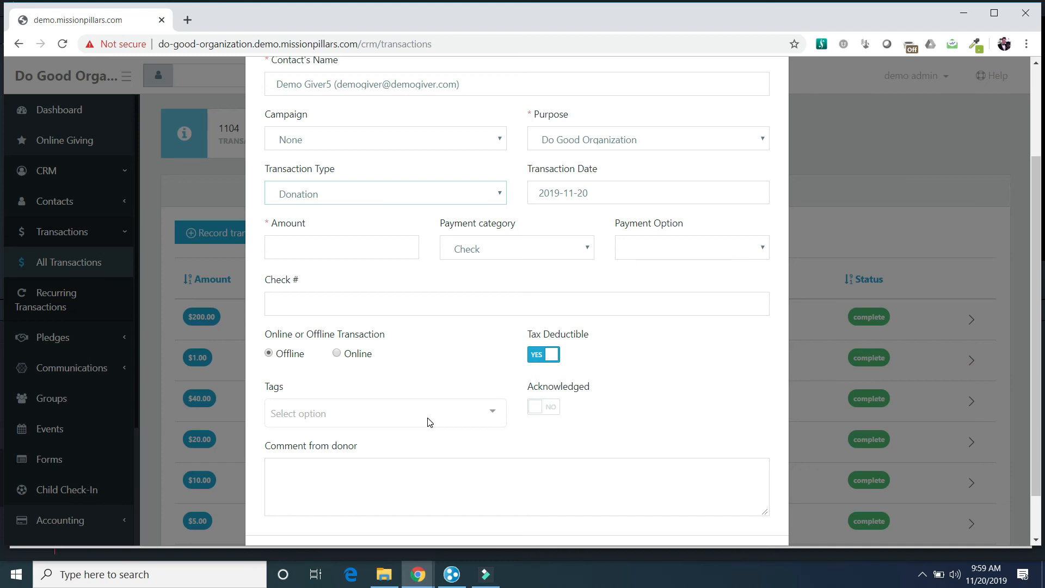
{"action": "left_click", "coordinate": [693, 380]}
{"action": "scroll", "coordinate": [622, 413], "scroll_direction": "up", "scroll_amount": 1}
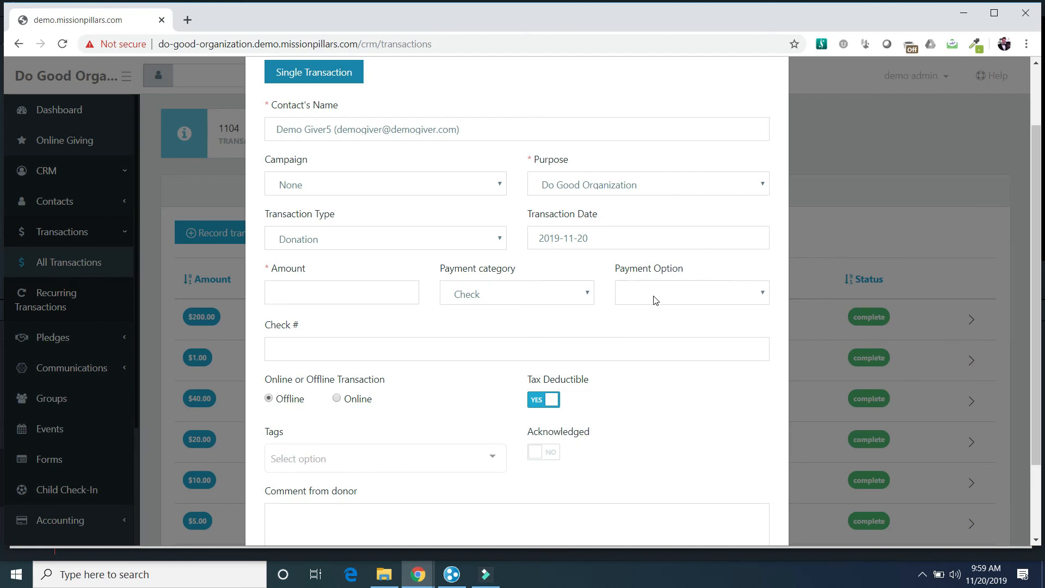
{"action": "scroll", "coordinate": [655, 300], "scroll_direction": "up", "scroll_amount": 2}
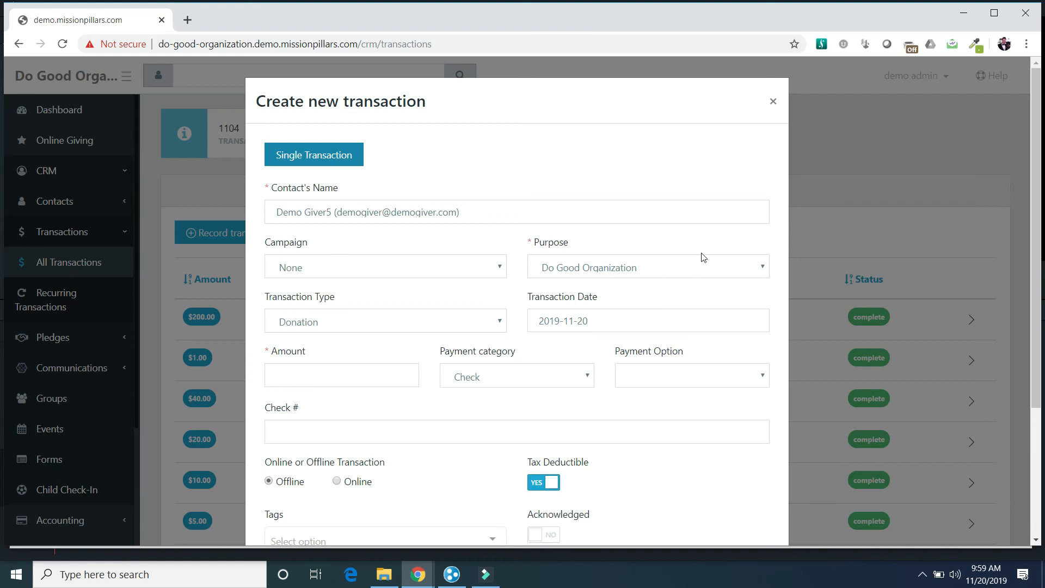
{"action": "left_click", "coordinate": [773, 101]}
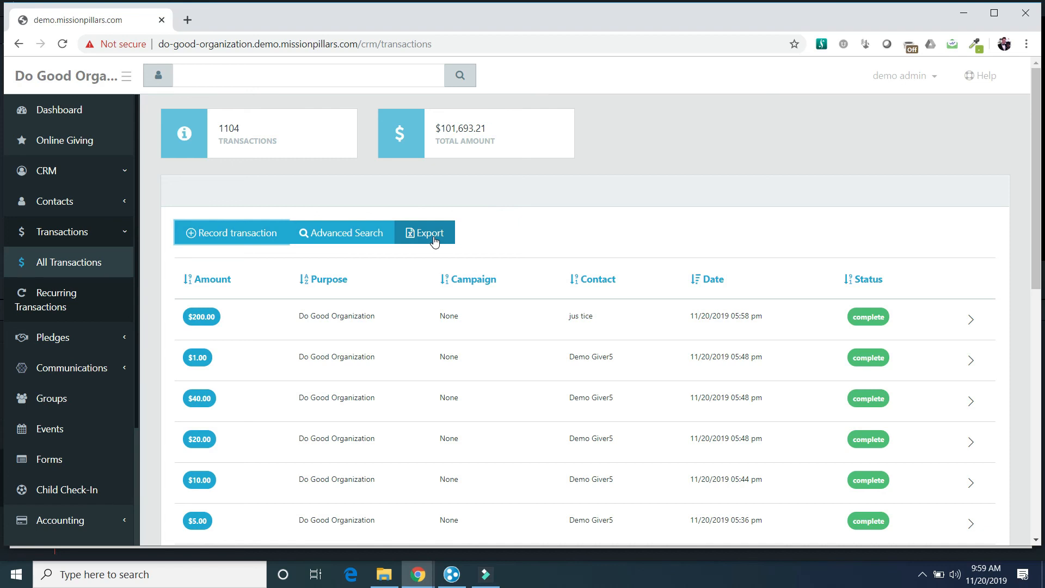
- Open the advanced transaction search, look through its available filters, and close it
{"action": "left_click", "coordinate": [351, 240]}
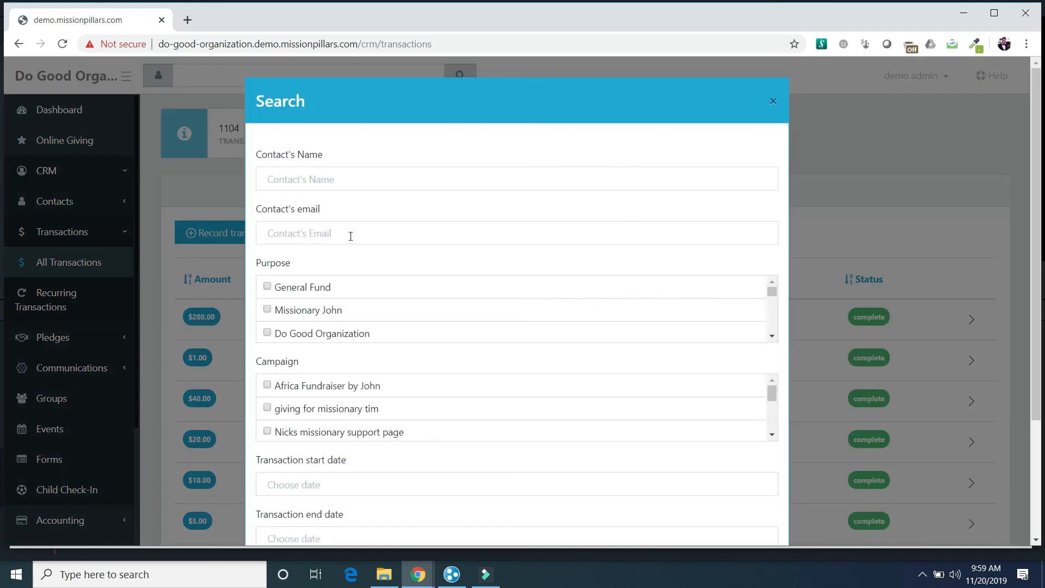
{"action": "scroll", "coordinate": [350, 236], "scroll_direction": "down", "scroll_amount": 4}
{"action": "scroll", "coordinate": [351, 236], "scroll_direction": "up", "scroll_amount": 4}
{"action": "left_click", "coordinate": [774, 103]}
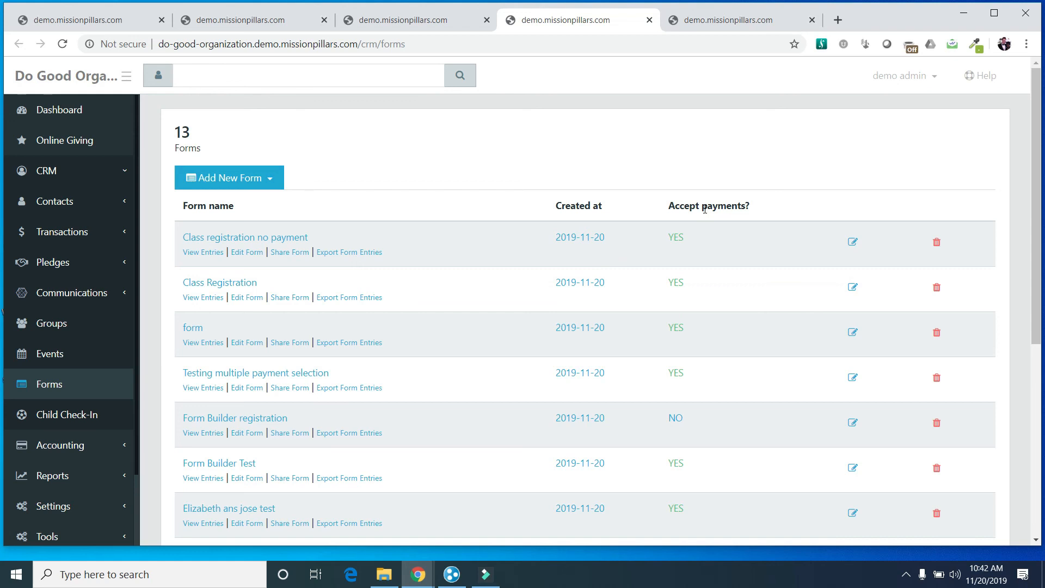
- Open the allergies form from the forms list for editing
{"action": "scroll", "coordinate": [441, 238], "scroll_direction": "down", "scroll_amount": 5}
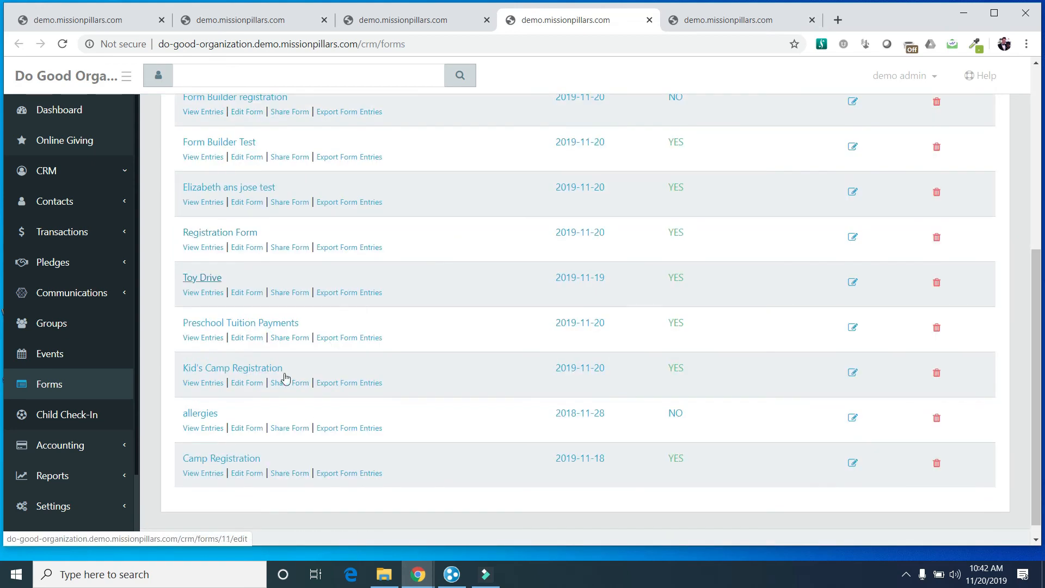
{"action": "left_click", "coordinate": [200, 413]}
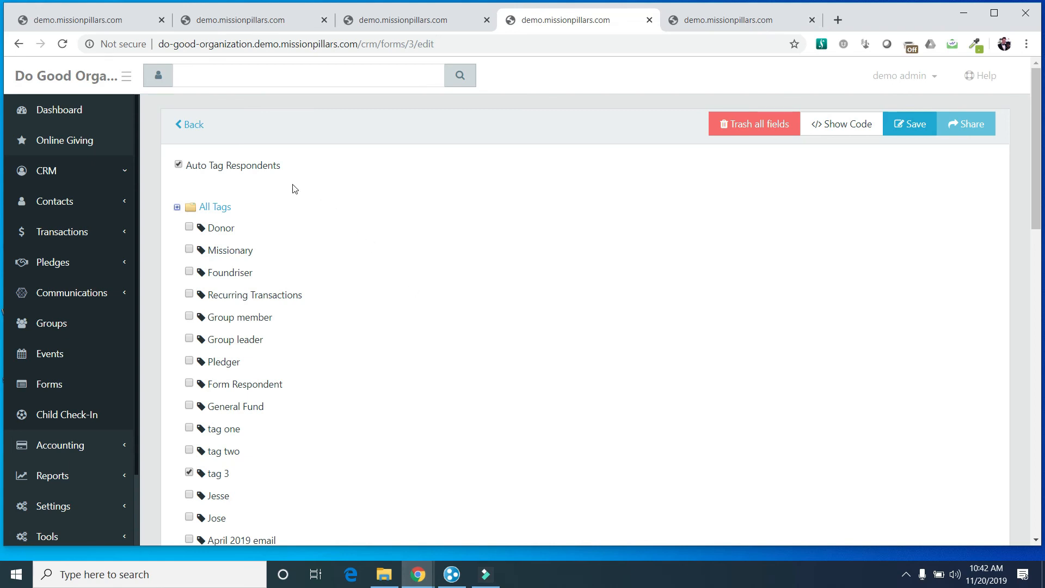
- Examine the allergies form's auto-tagging, contact matching, notification, custom landing page, payment and field settings
{"action": "scroll", "coordinate": [399, 271], "scroll_direction": "down", "scroll_amount": 2}
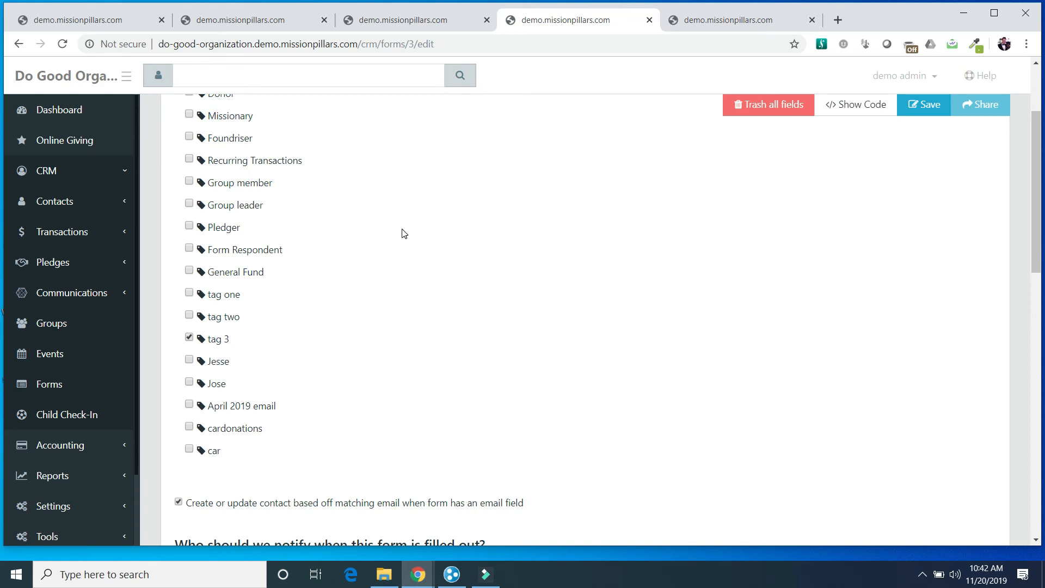
{"action": "scroll", "coordinate": [404, 233], "scroll_direction": "down", "scroll_amount": 2}
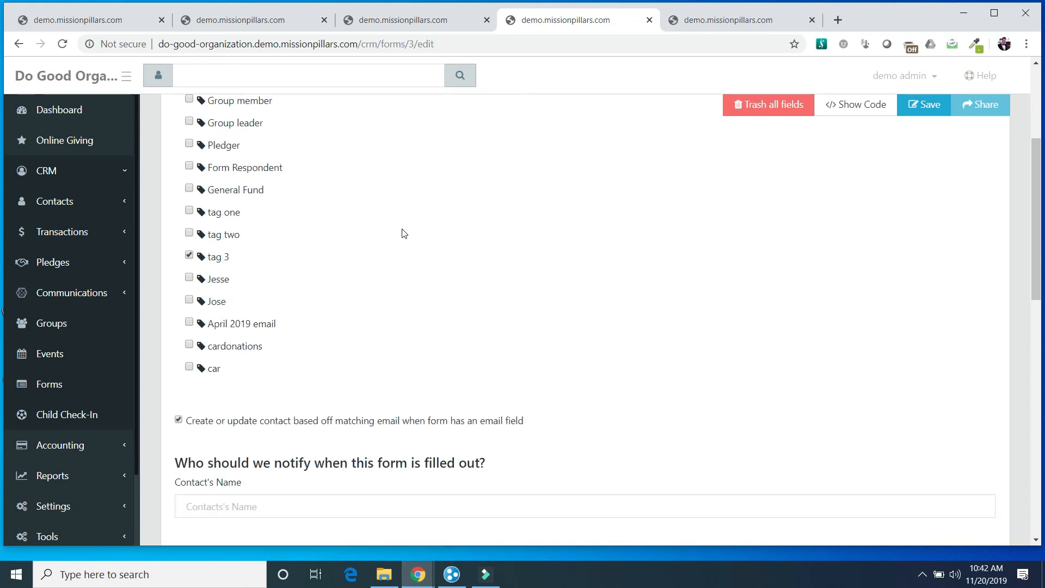
{"action": "scroll", "coordinate": [404, 233], "scroll_direction": "down", "scroll_amount": 1}
{"action": "scroll", "coordinate": [404, 233], "scroll_direction": "down", "scroll_amount": 1}
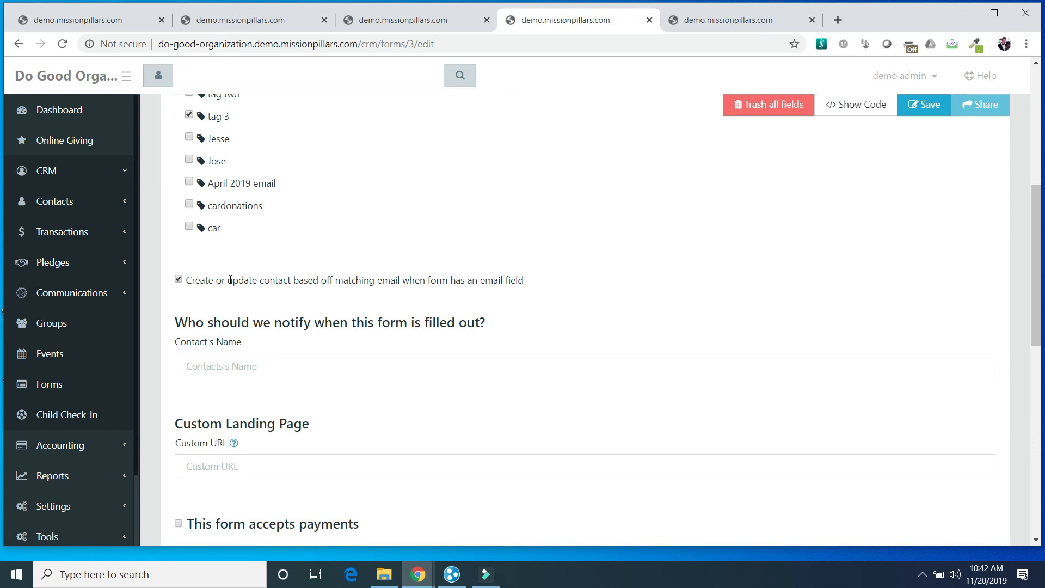
{"action": "scroll", "coordinate": [291, 367], "scroll_direction": "down", "scroll_amount": 3}
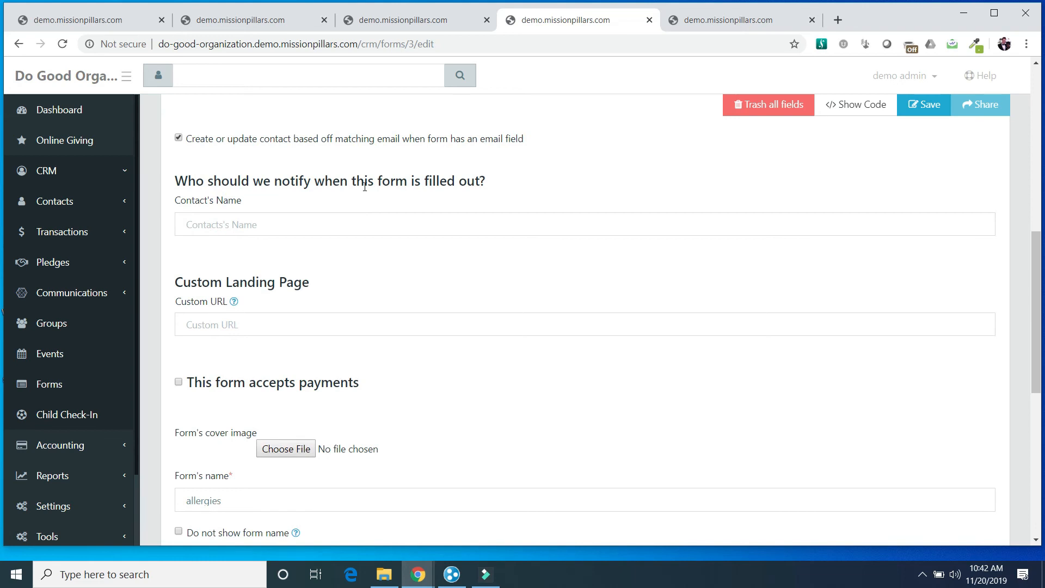
{"action": "scroll", "coordinate": [292, 279], "scroll_direction": "down", "scroll_amount": 1}
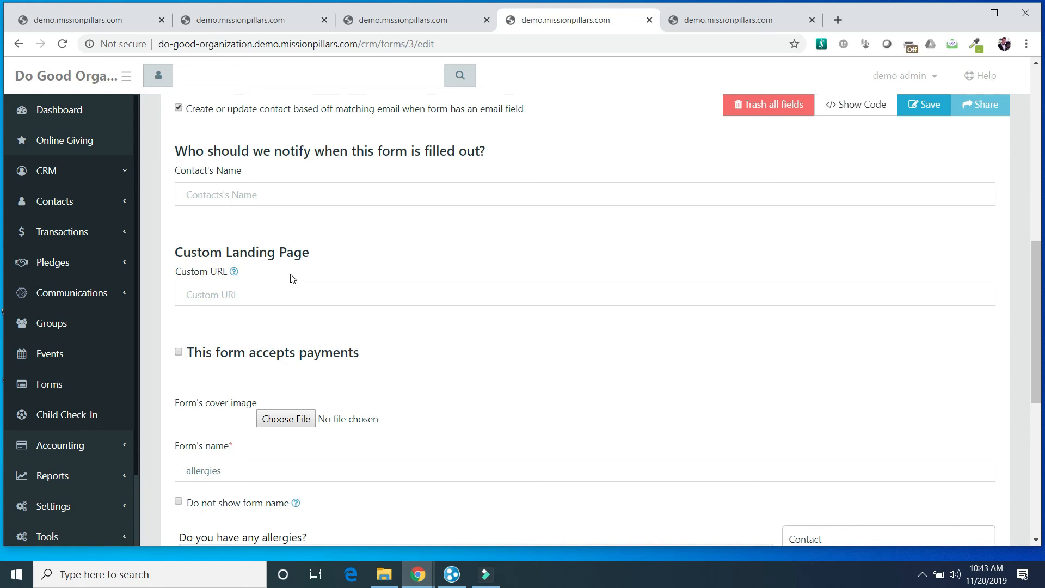
{"action": "scroll", "coordinate": [293, 279], "scroll_direction": "down", "scroll_amount": 2}
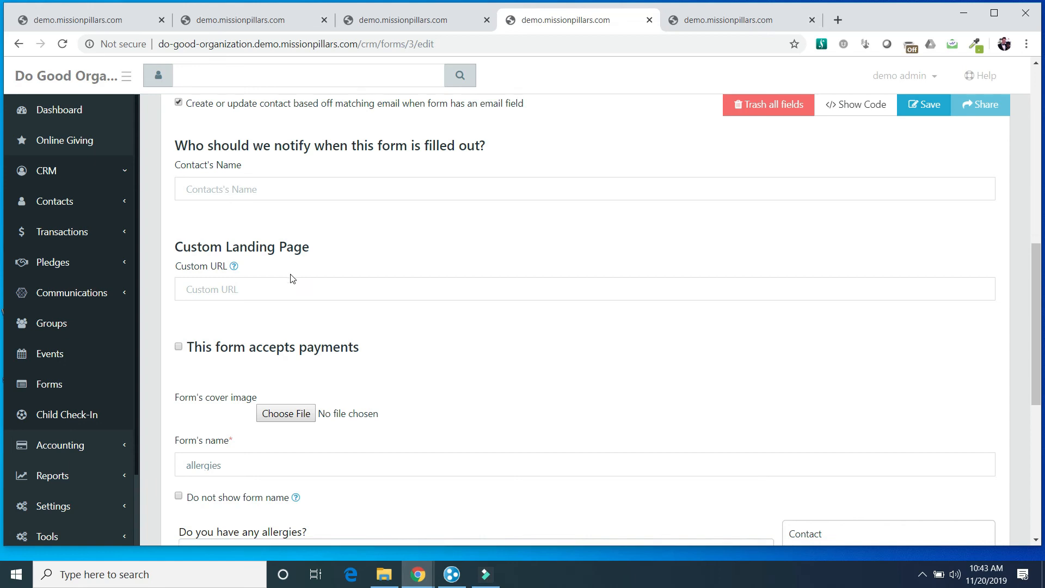
{"action": "scroll", "coordinate": [220, 267], "scroll_direction": "down", "scroll_amount": 2}
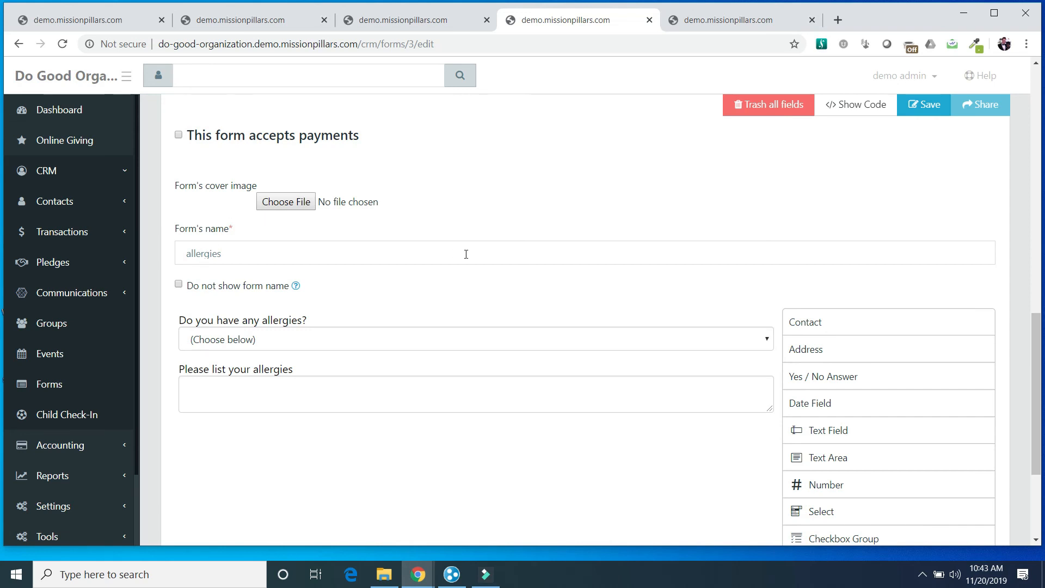
{"action": "scroll", "coordinate": [464, 253], "scroll_direction": "down", "scroll_amount": 3}
{"action": "scroll", "coordinate": [464, 259], "scroll_direction": "up", "scroll_amount": 1}
{"action": "mouse_move", "coordinate": [467, 259]}
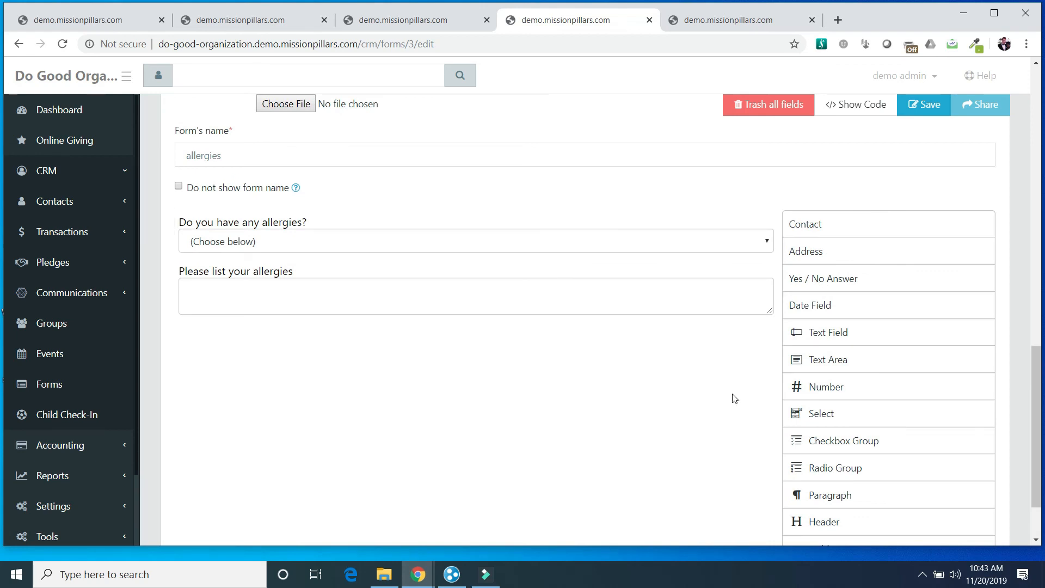
- Try adding a Text Area field below "Please list your allergies" and remove it again
{"action": "scroll", "coordinate": [733, 399], "scroll_direction": "down", "scroll_amount": 1}
{"action": "left_click_drag", "start_coordinate": [815, 286], "coordinate": [422, 308]}
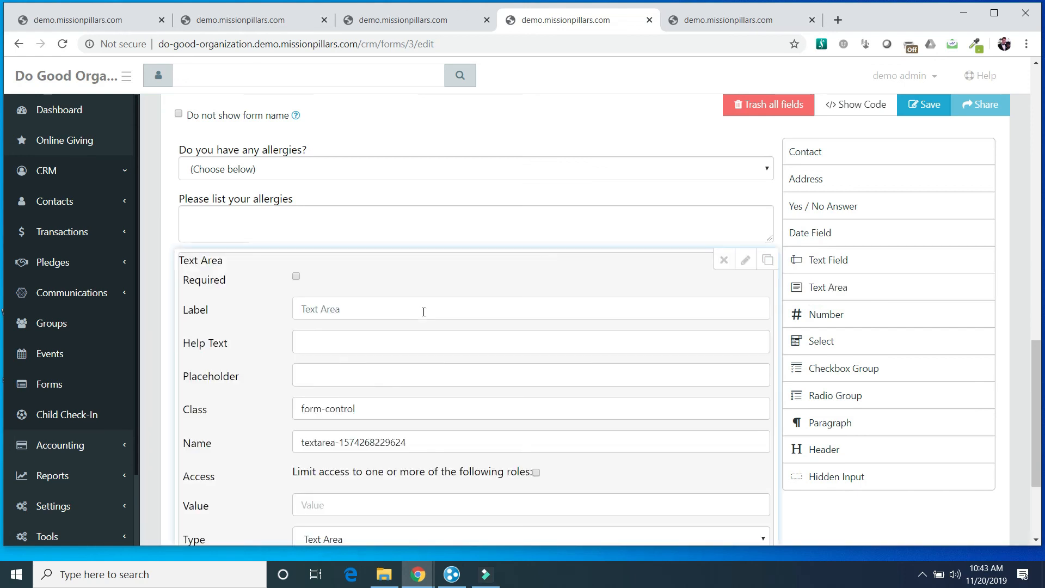
{"action": "left_click", "coordinate": [722, 260]}
{"action": "left_click", "coordinate": [796, 223]}
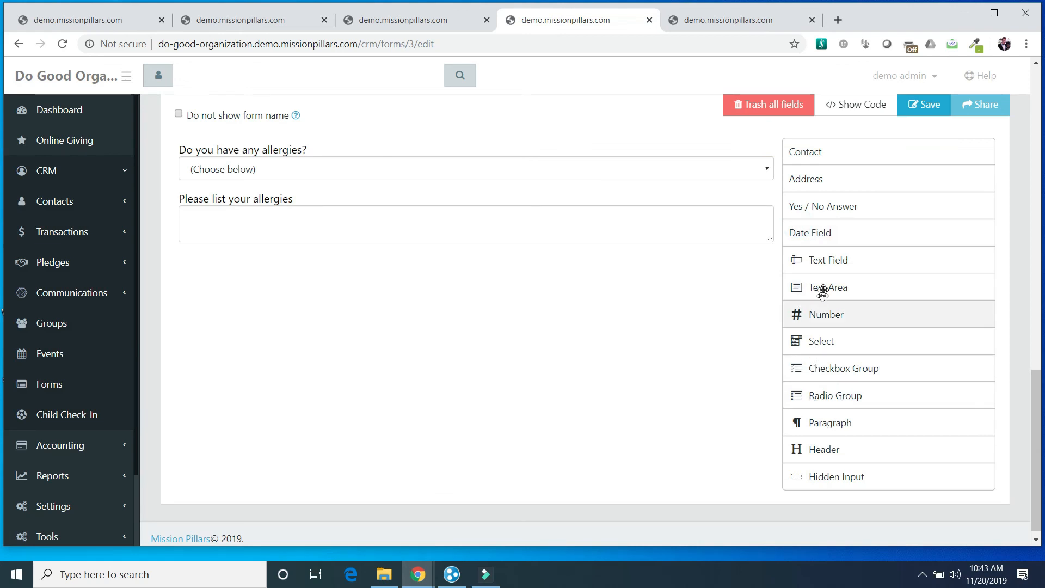
- Look through the answer choices of the "Do you have any allergies?" field and open its settings to examine the options
{"action": "left_click", "coordinate": [764, 173]}
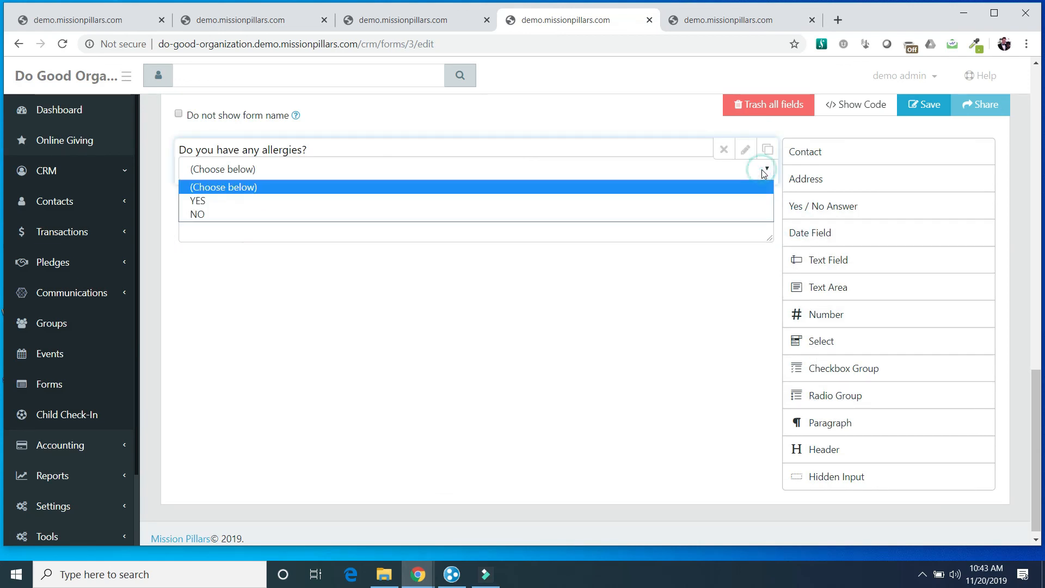
{"action": "left_click", "coordinate": [762, 169]}
{"action": "left_click", "coordinate": [744, 151]}
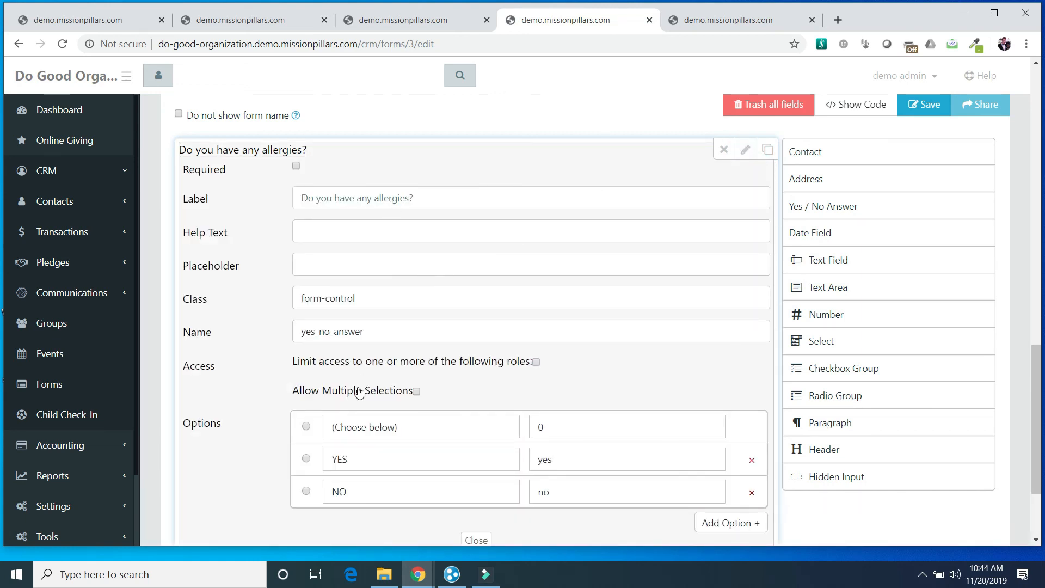
{"action": "scroll", "coordinate": [358, 392], "scroll_direction": "down", "scroll_amount": 3}
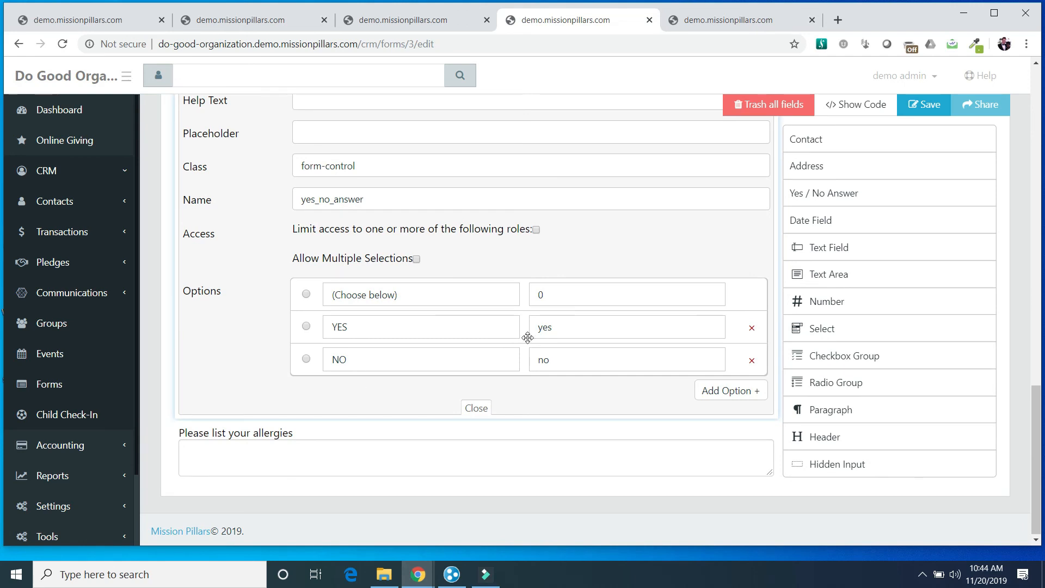
- Open the sharing options for the allergies form
{"action": "scroll", "coordinate": [528, 337], "scroll_direction": "up", "scroll_amount": 4}
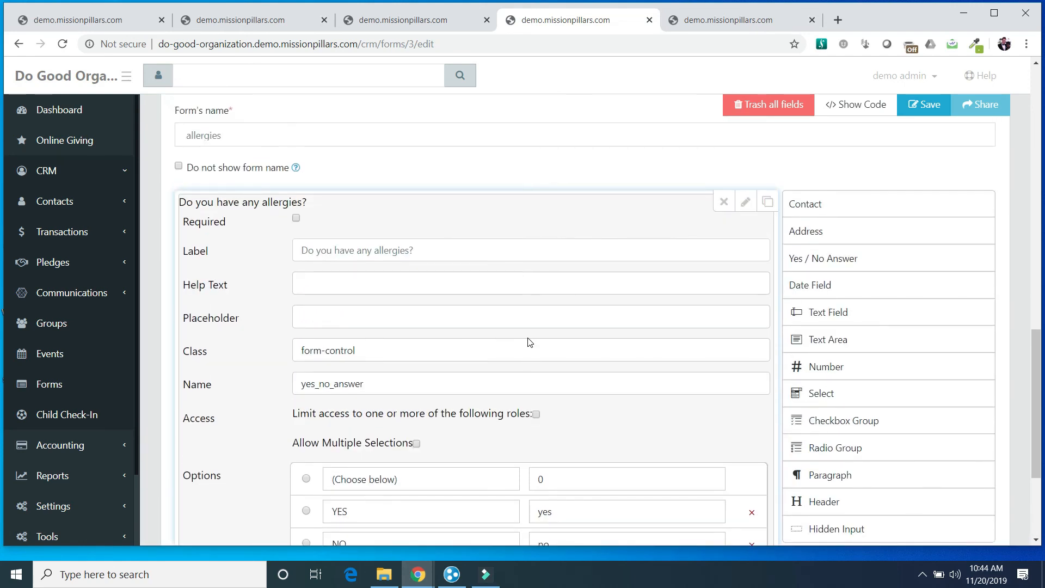
{"action": "scroll", "coordinate": [660, 227], "scroll_direction": "up", "scroll_amount": 7}
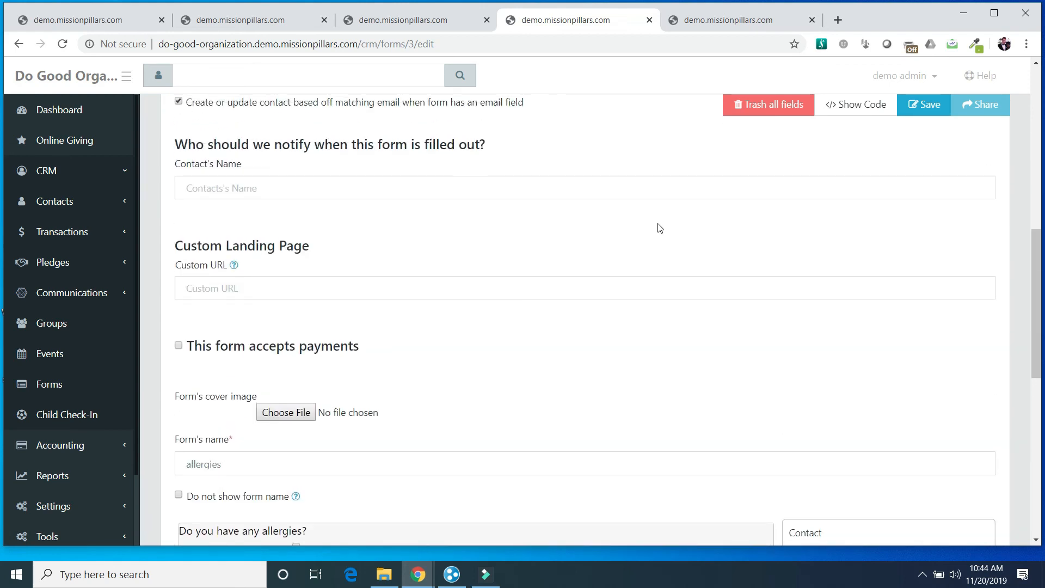
{"action": "scroll", "coordinate": [660, 227], "scroll_direction": "up", "scroll_amount": 10}
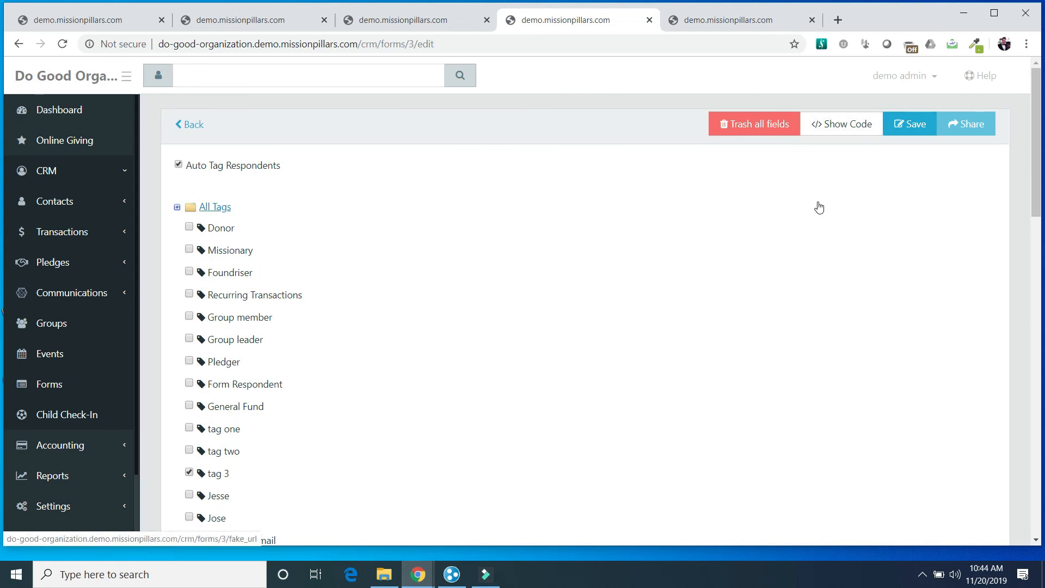
{"action": "left_click", "coordinate": [950, 126]}
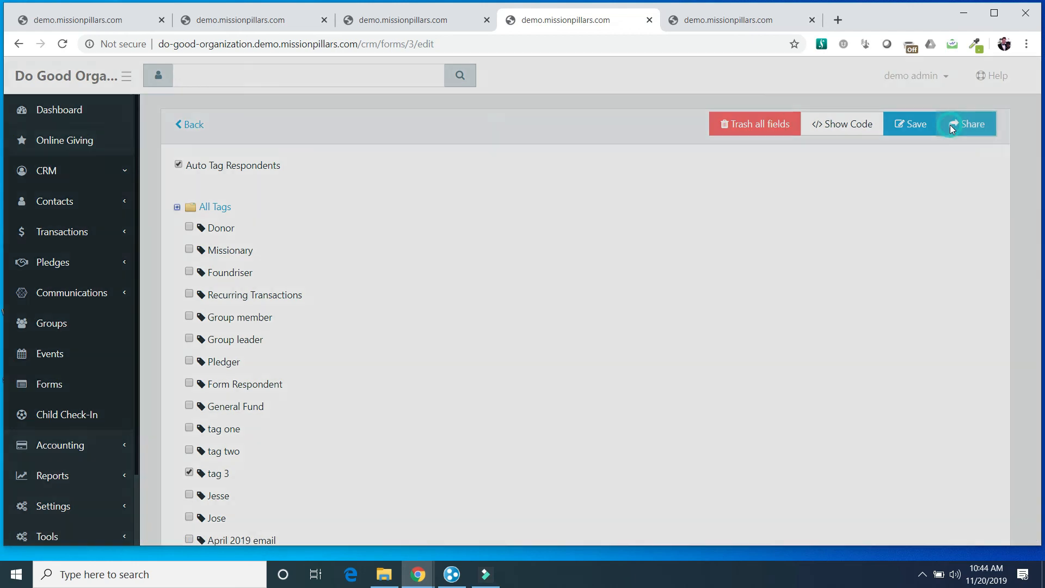
- Copy the allergies form's public address, view the form in a new browser tab, and close the preview and sharing options
{"action": "double_click", "coordinate": [528, 183]}
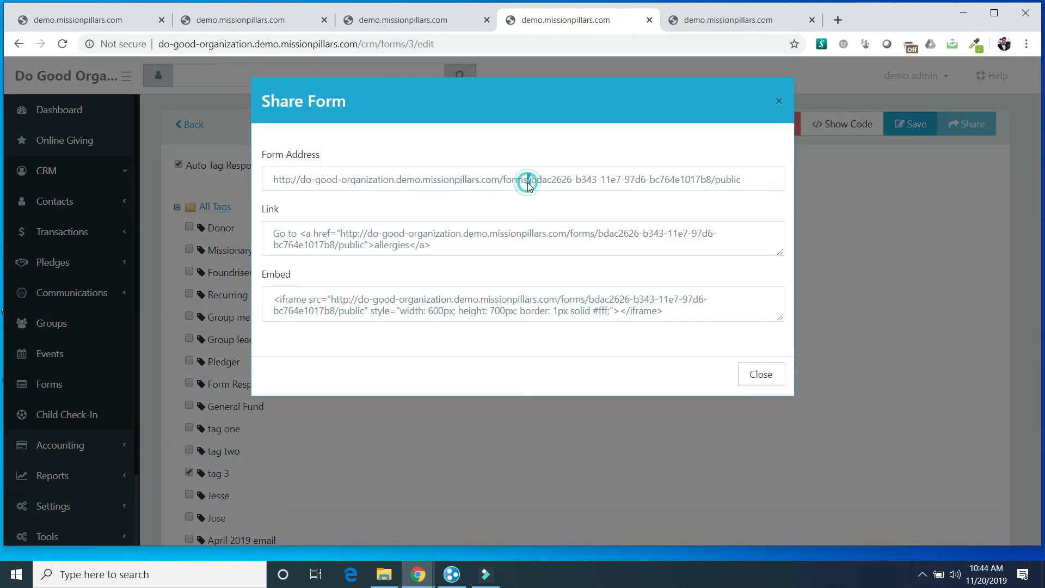
{"action": "left_click", "coordinate": [527, 182]}
{"action": "key", "text": "ctrl+c"}
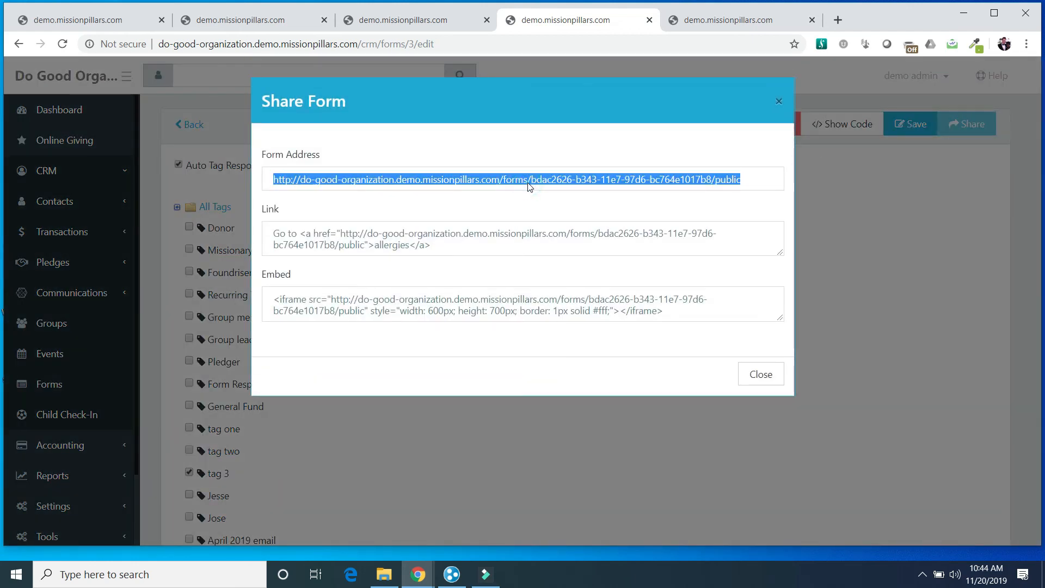
{"action": "left_click", "coordinate": [837, 20]}
{"action": "left_click", "coordinate": [683, 39]}
{"action": "key", "text": "ctrl+v"}
{"action": "key", "text": "Return"}
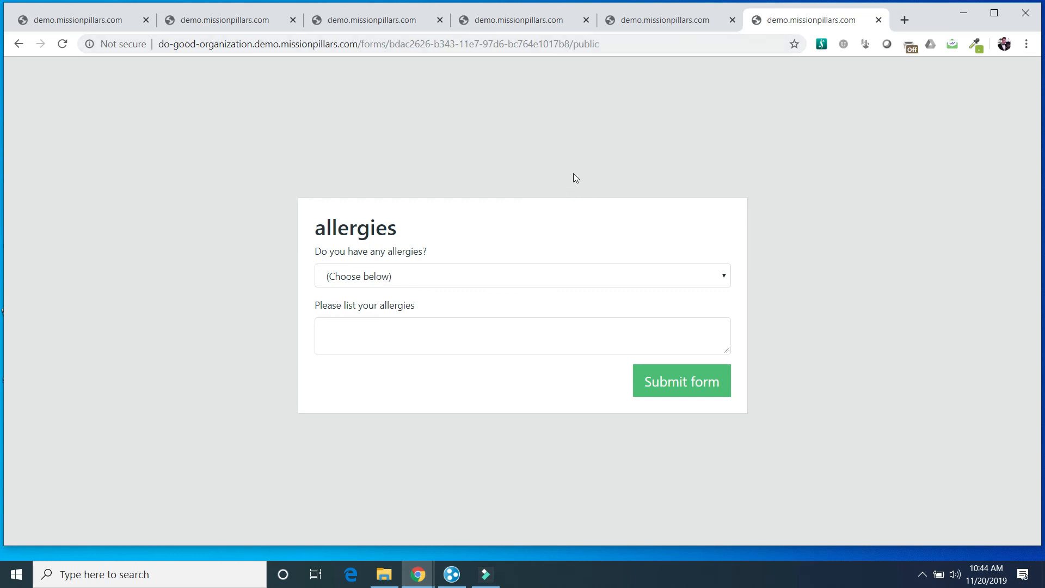
{"action": "left_click", "coordinate": [879, 19]}
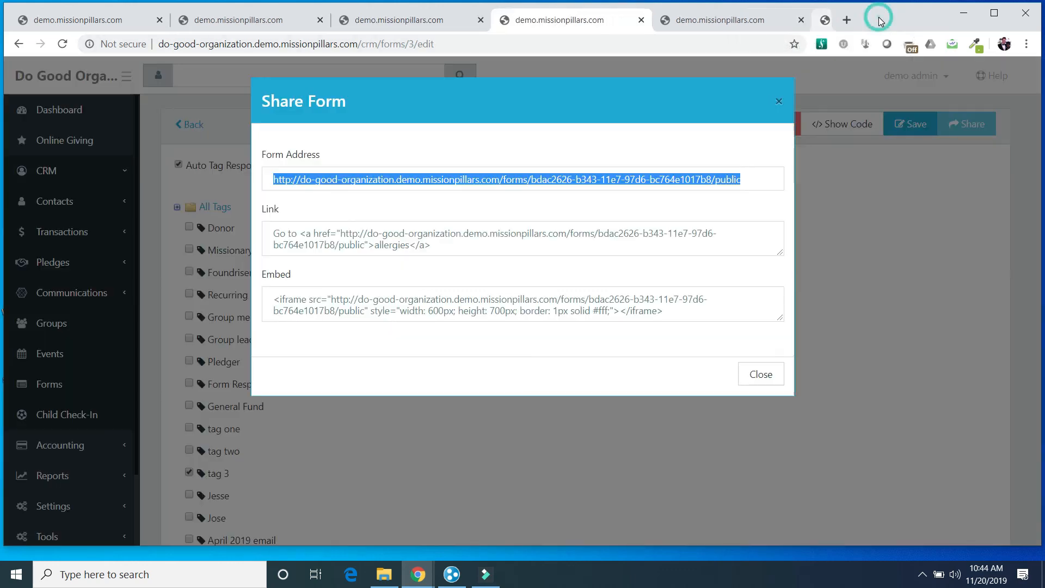
{"action": "left_click", "coordinate": [779, 102]}
- Leave the form without saving and open the settings of the "Meet at the falls!" event on November 20
{"action": "left_click", "coordinate": [32, 354]}
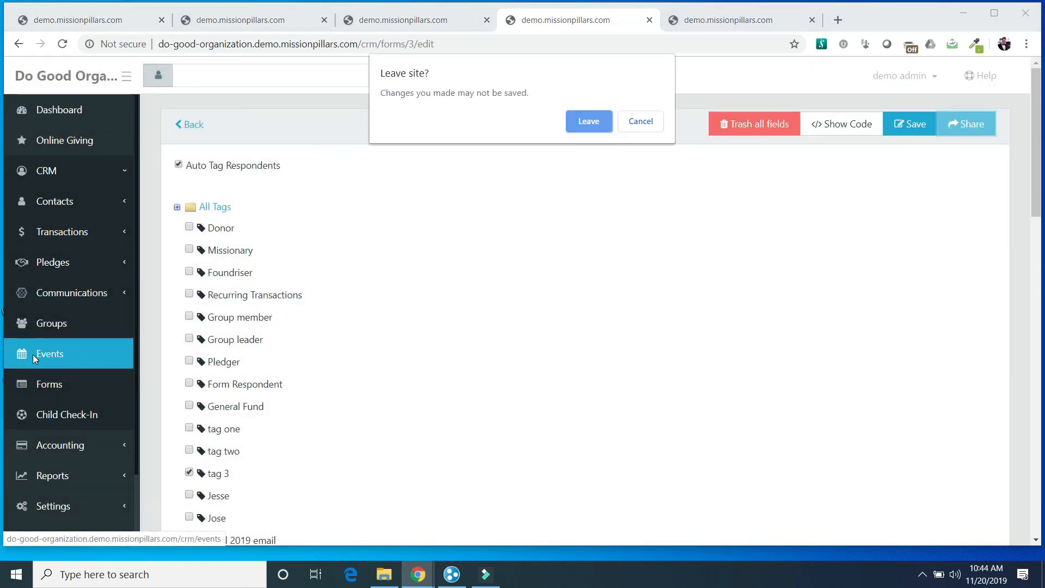
{"action": "left_click", "coordinate": [599, 121]}
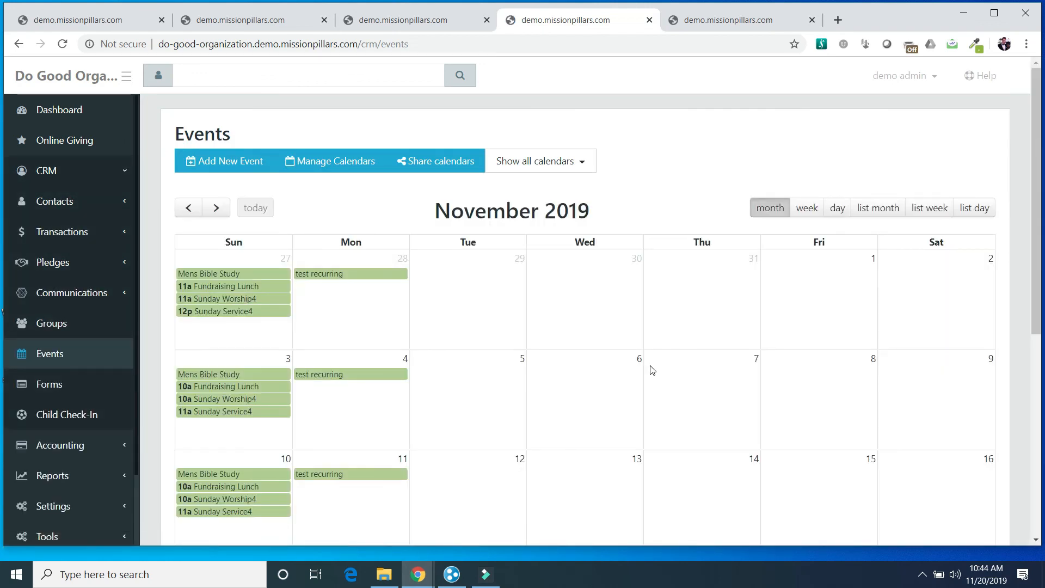
{"action": "scroll", "coordinate": [651, 367], "scroll_direction": "down", "scroll_amount": 3}
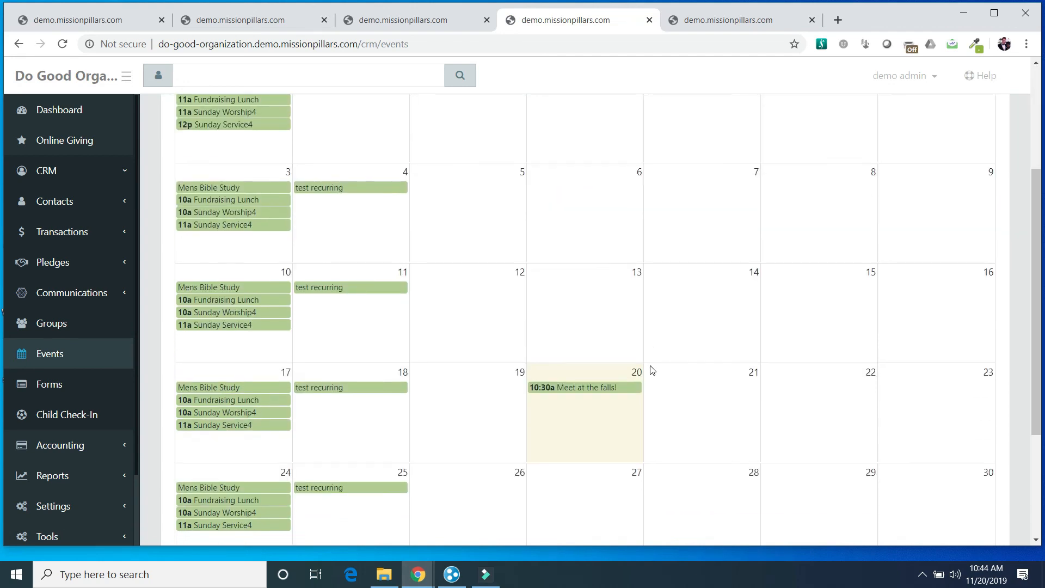
{"action": "left_click", "coordinate": [581, 388]}
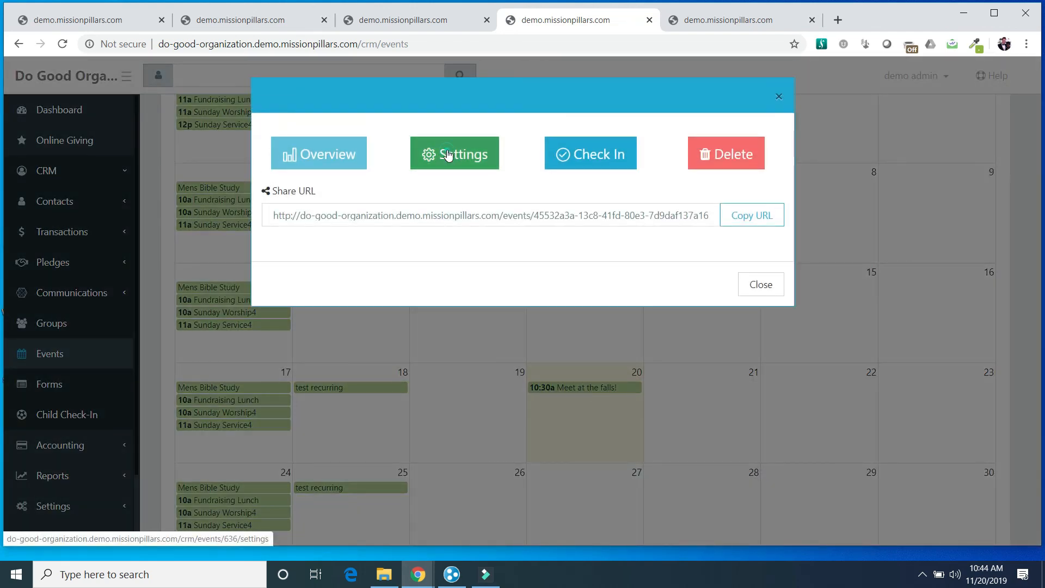
{"action": "left_click", "coordinate": [448, 154]}
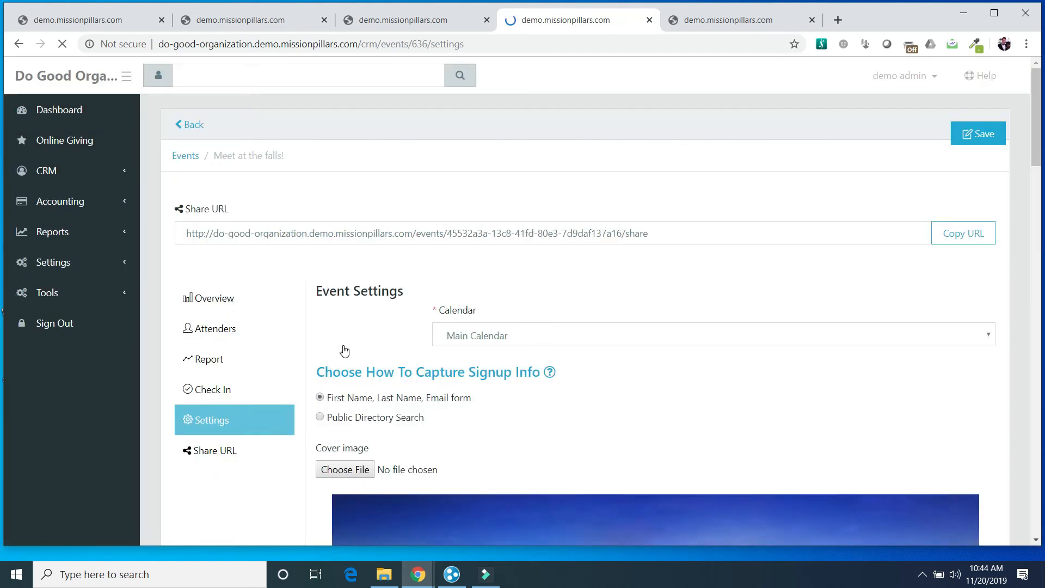
- Read the help on capturing signup info and set the event's signup method to Public Directory Search
{"action": "scroll", "coordinate": [344, 351], "scroll_direction": "down", "scroll_amount": 2}
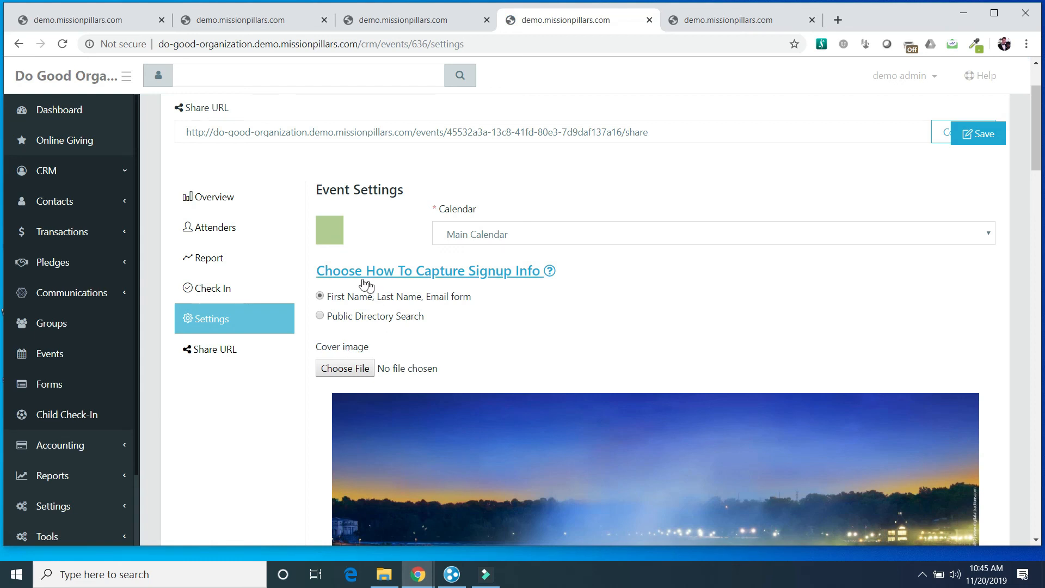
{"action": "left_click", "coordinate": [479, 272]}
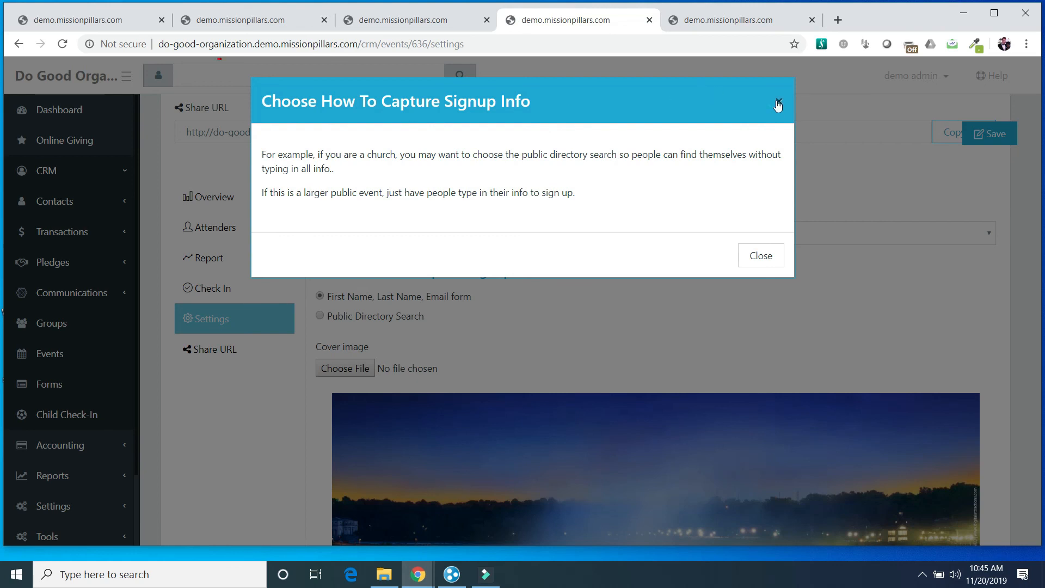
{"action": "left_click", "coordinate": [778, 103]}
{"action": "left_click", "coordinate": [319, 316]}
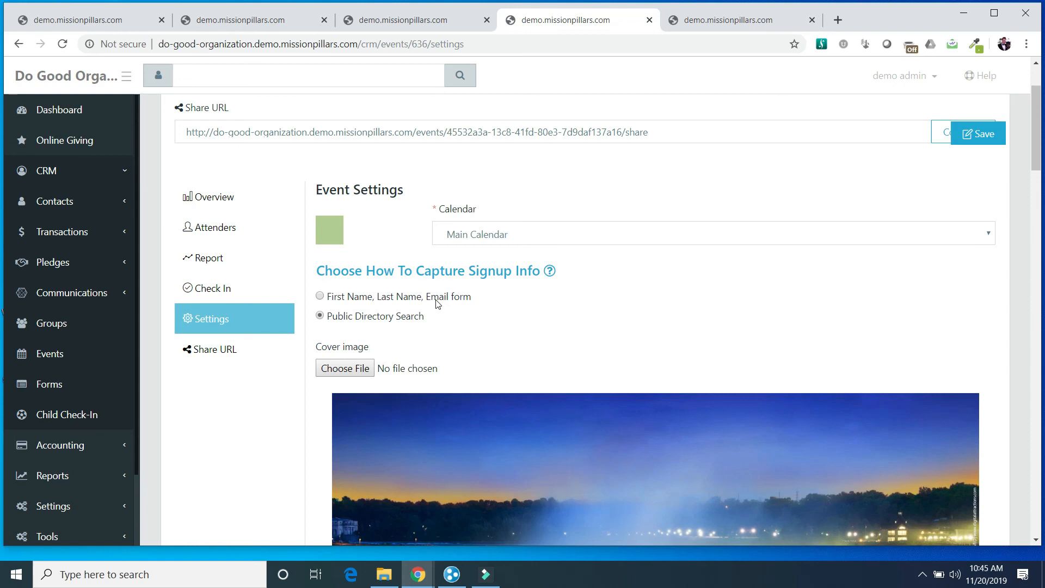
- Examine the event's cover image, name, description, landing page, timezone, schedule, manager, ticket and payment settings
{"action": "scroll", "coordinate": [437, 304], "scroll_direction": "down", "scroll_amount": 6}
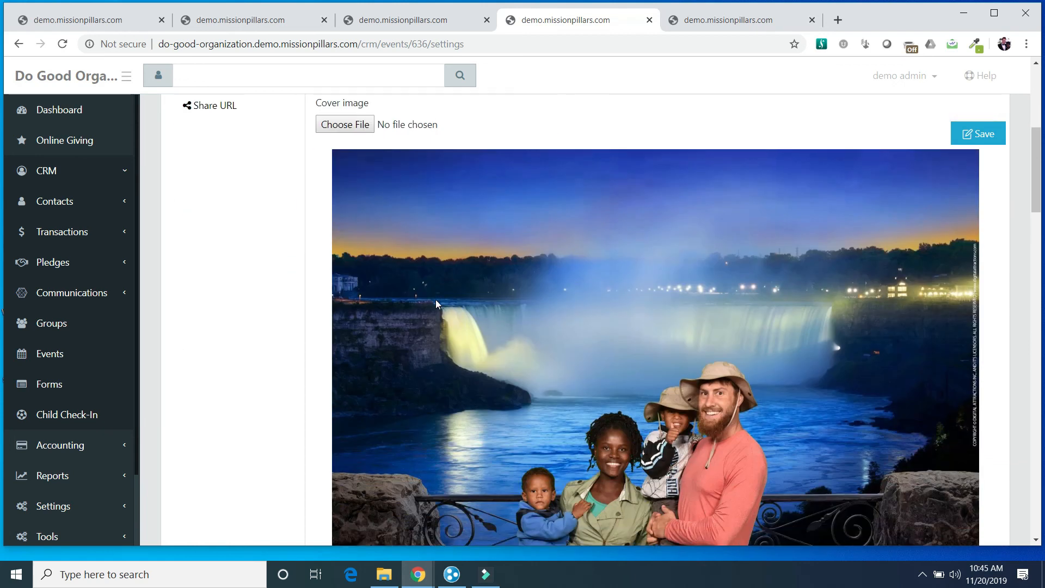
{"action": "scroll", "coordinate": [437, 303], "scroll_direction": "down", "scroll_amount": 2}
{"action": "scroll", "coordinate": [437, 304], "scroll_direction": "up", "scroll_amount": 8}
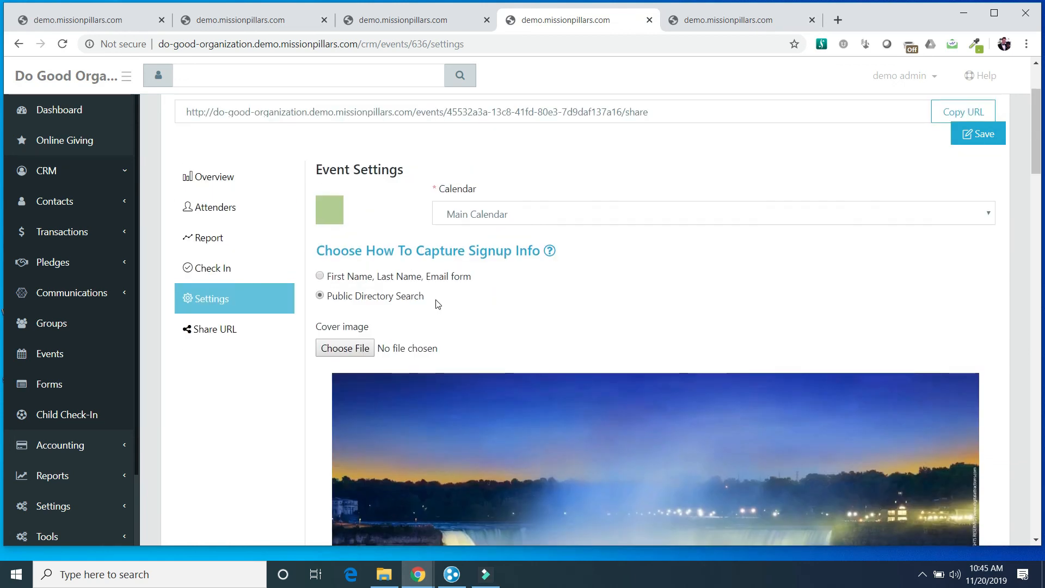
{"action": "scroll", "coordinate": [438, 304], "scroll_direction": "up", "scroll_amount": 2}
{"action": "scroll", "coordinate": [437, 304], "scroll_direction": "down", "scroll_amount": 7}
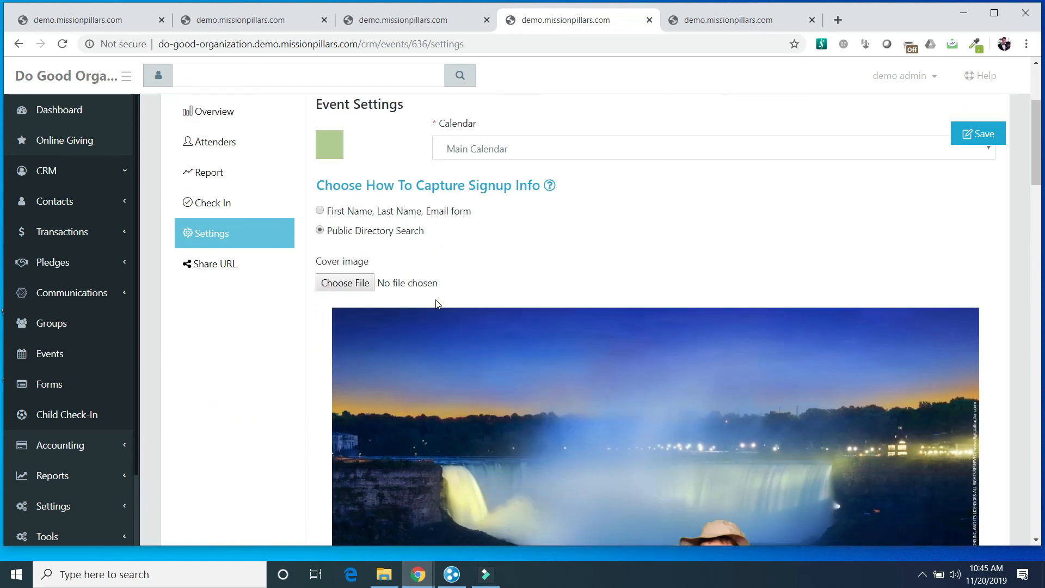
{"action": "scroll", "coordinate": [435, 302], "scroll_direction": "down", "scroll_amount": 4}
{"action": "scroll", "coordinate": [434, 301], "scroll_direction": "down", "scroll_amount": 2}
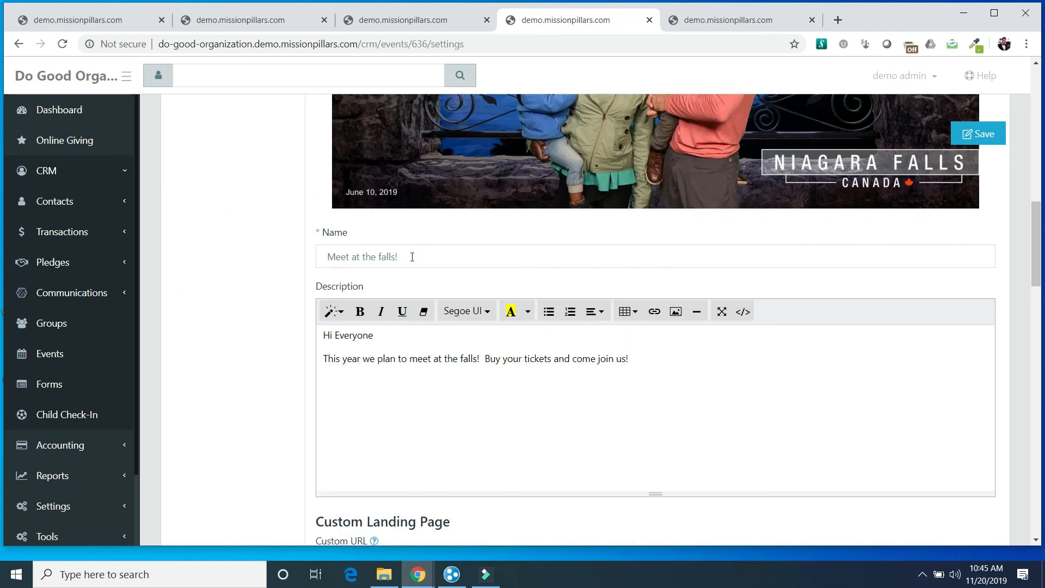
{"action": "scroll", "coordinate": [413, 257], "scroll_direction": "up", "scroll_amount": 1}
{"action": "scroll", "coordinate": [413, 260], "scroll_direction": "down", "scroll_amount": 5}
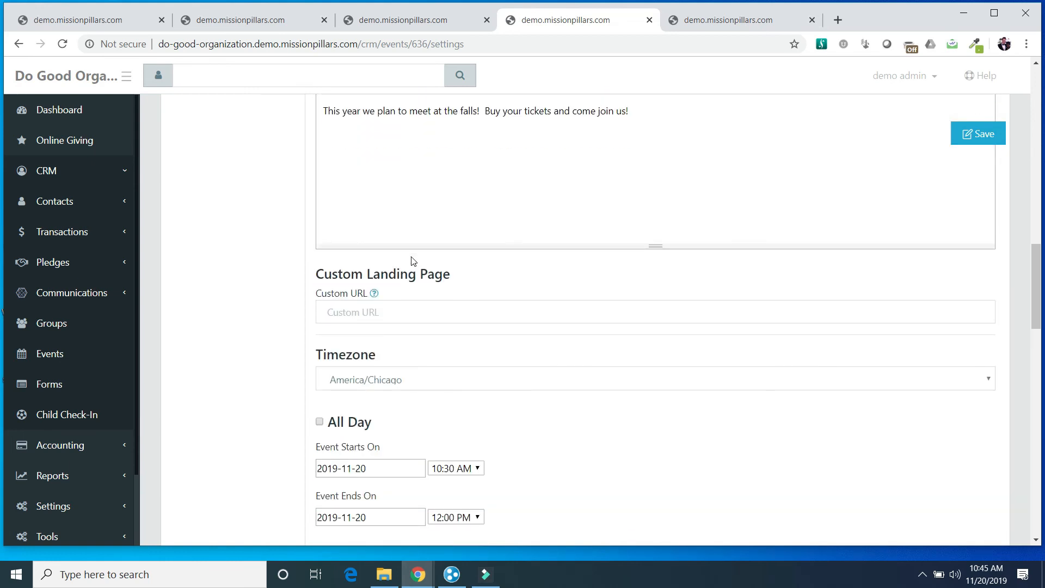
{"action": "scroll", "coordinate": [413, 262], "scroll_direction": "down", "scroll_amount": 2}
{"action": "scroll", "coordinate": [414, 261], "scroll_direction": "down", "scroll_amount": 3}
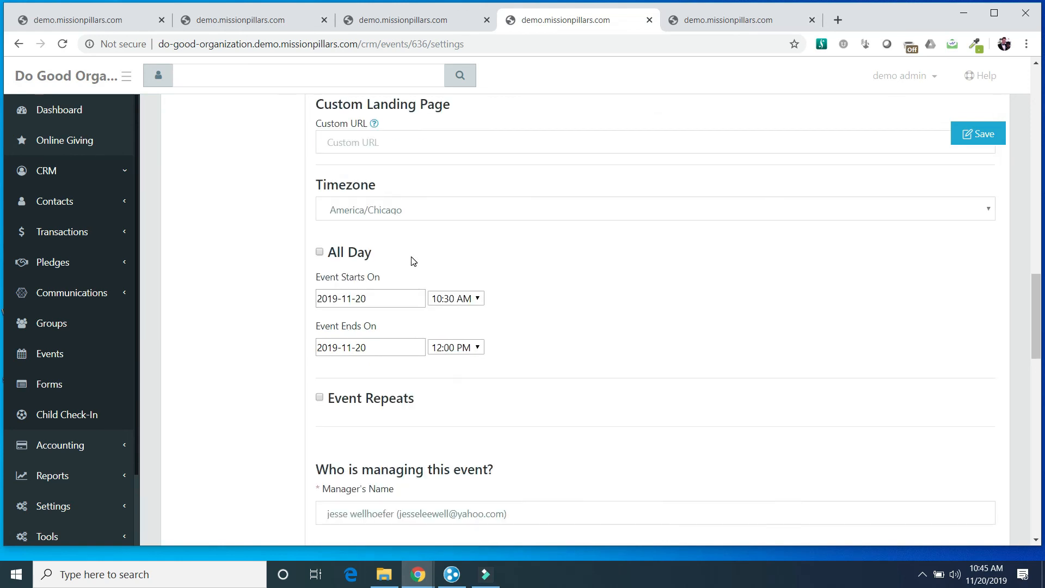
{"action": "scroll", "coordinate": [478, 238], "scroll_direction": "down", "scroll_amount": 7}
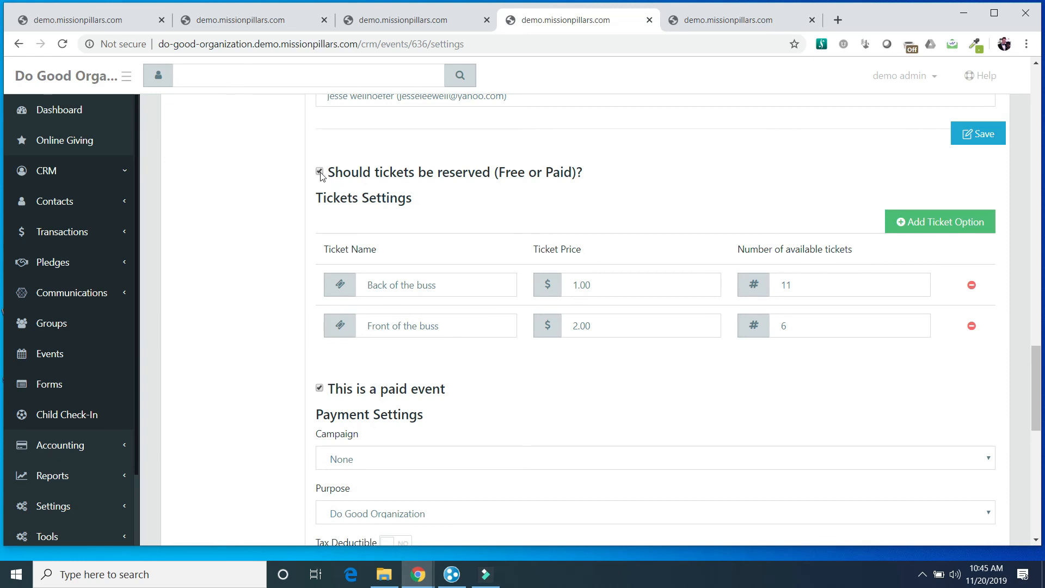
{"action": "scroll", "coordinate": [404, 233], "scroll_direction": "down", "scroll_amount": 3}
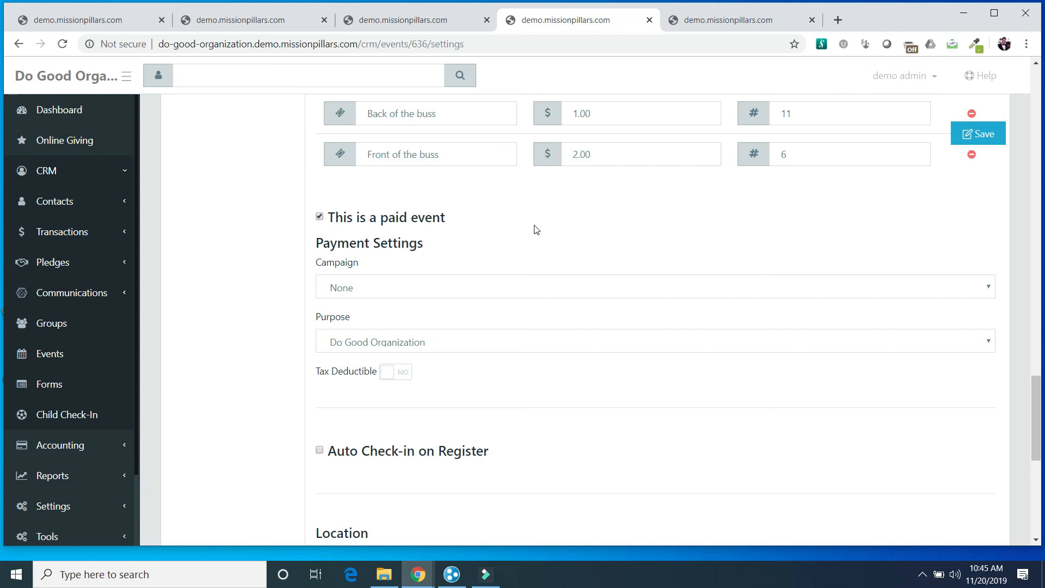
- Look at the fields for adding a ticket option and close them without adding one
{"action": "scroll", "coordinate": [536, 230], "scroll_direction": "up", "scroll_amount": 1}
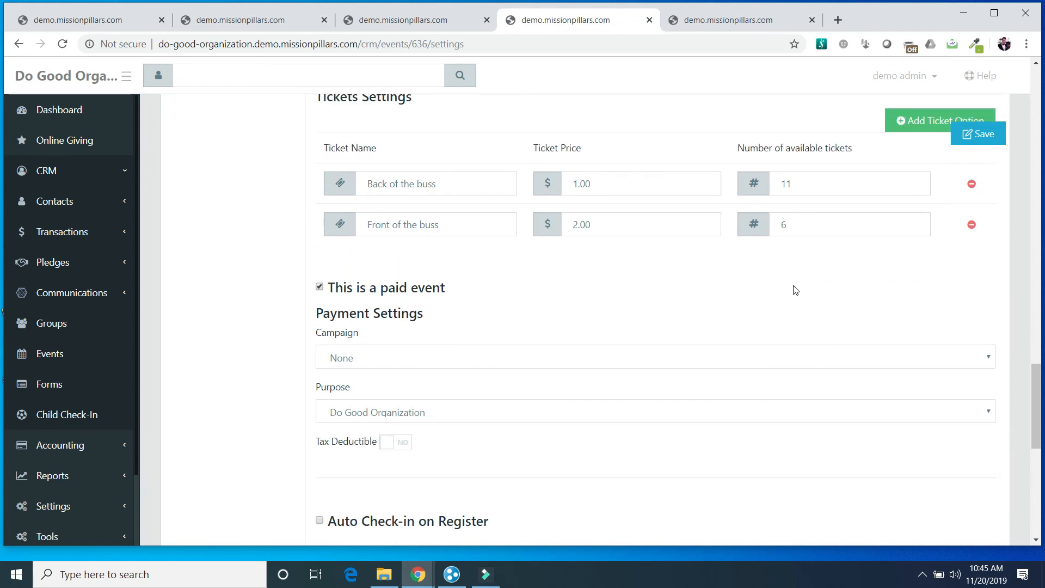
{"action": "left_click", "coordinate": [921, 126]}
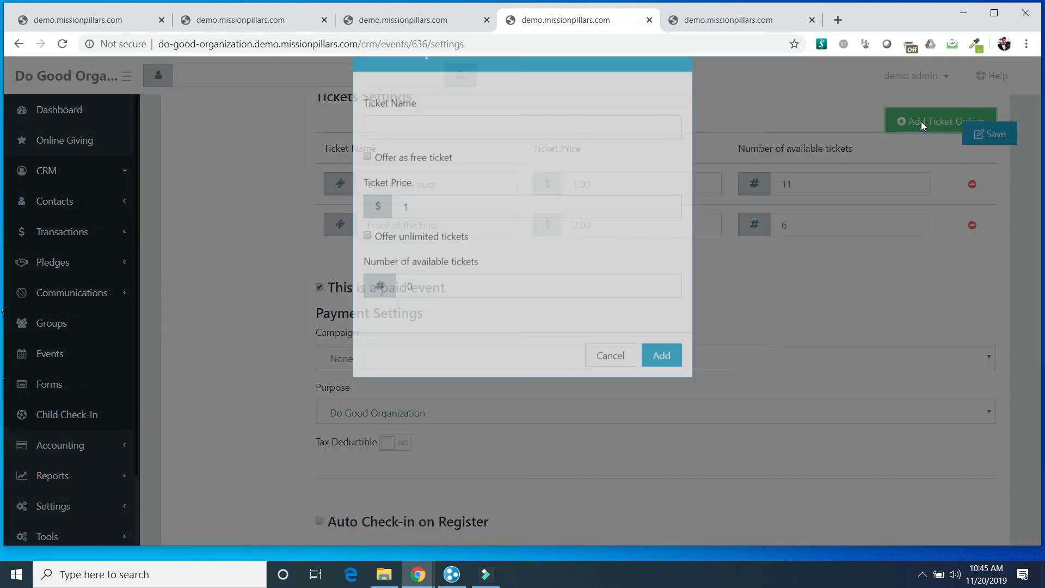
{"action": "left_click", "coordinate": [677, 102]}
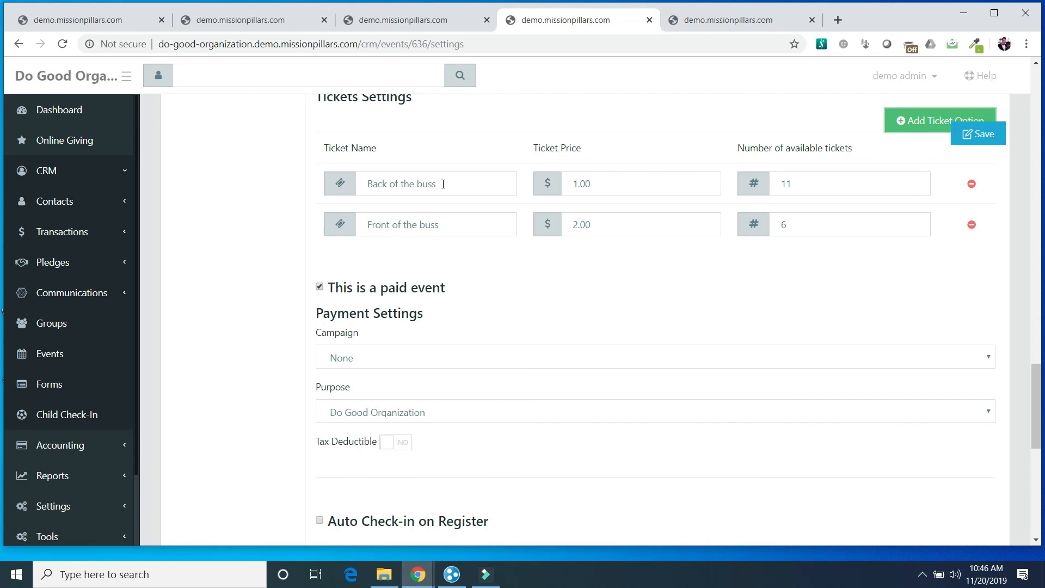
- Correct the two ticket names to "Back of the bus" and "Front of the bus"
{"action": "left_click", "coordinate": [443, 184]}
{"action": "key", "text": "BackSpace"}
{"action": "left_click", "coordinate": [447, 223]}
{"action": "key", "text": "BackSpace"}
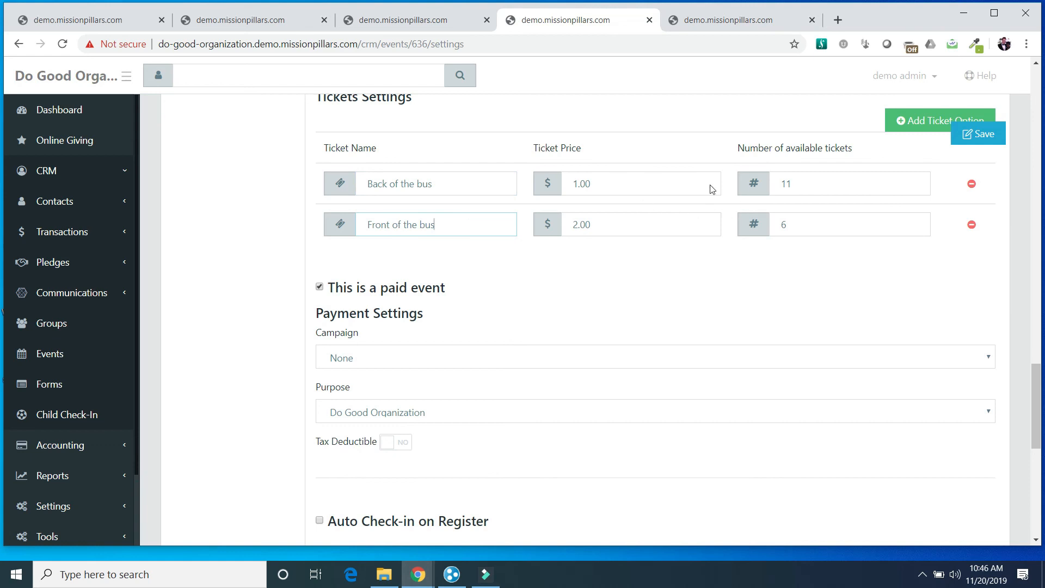
- Review the event's payment, auto check-in, location and custom form settings and save the event
{"action": "scroll", "coordinate": [701, 314], "scroll_direction": "down", "scroll_amount": 2}
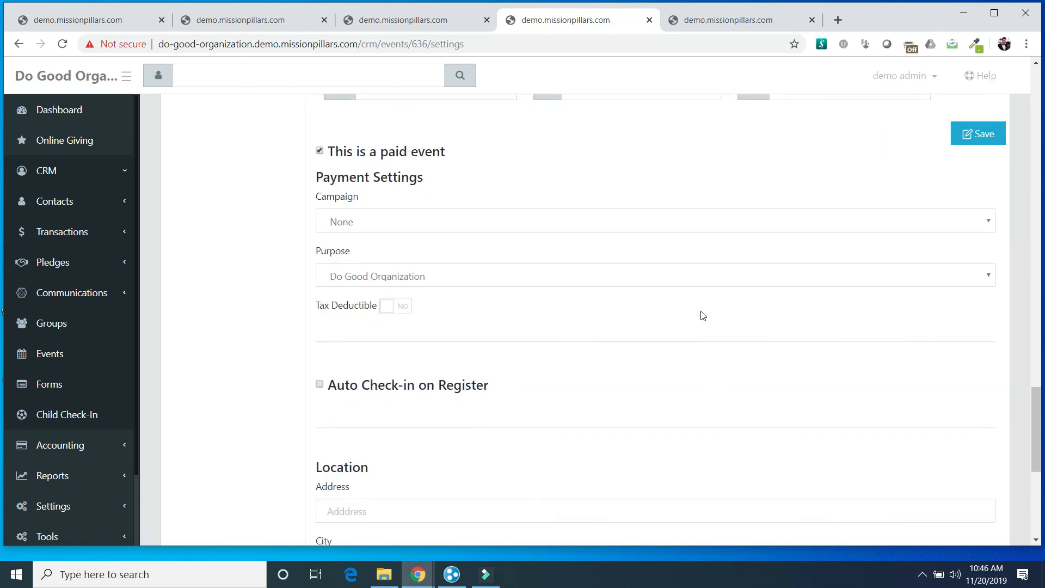
{"action": "scroll", "coordinate": [702, 316], "scroll_direction": "down", "scroll_amount": 2}
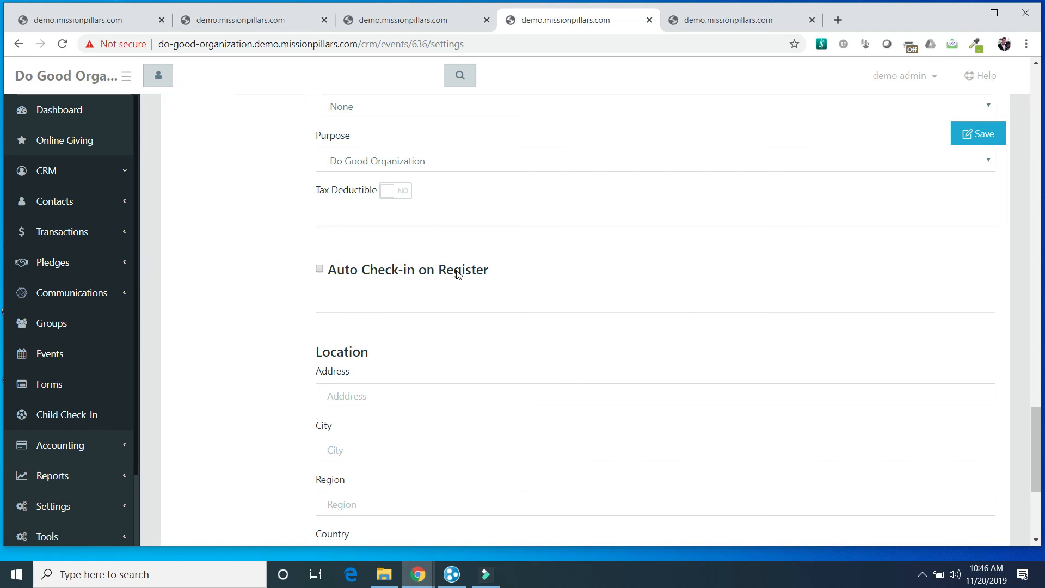
{"action": "scroll", "coordinate": [458, 273], "scroll_direction": "down", "scroll_amount": 5}
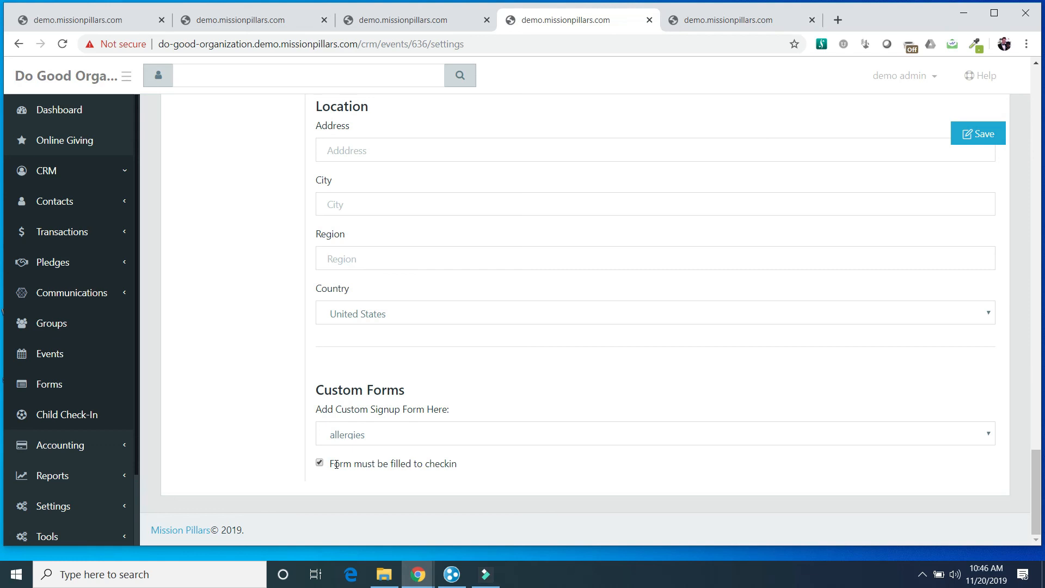
{"action": "left_click", "coordinate": [979, 136]}
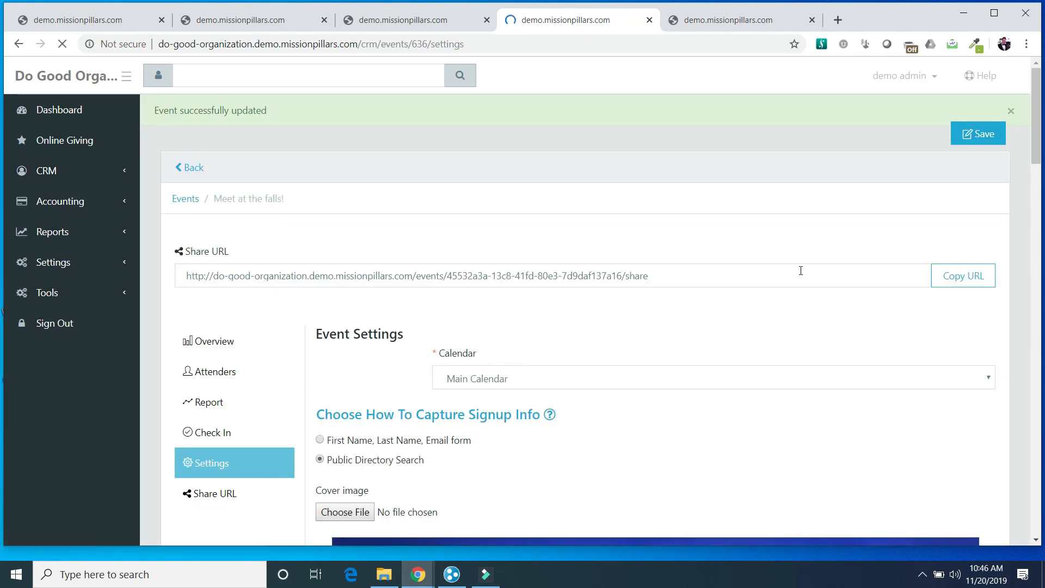
- Copy the event's share URL and open it in the incognito browser window
{"action": "left_click", "coordinate": [974, 283]}
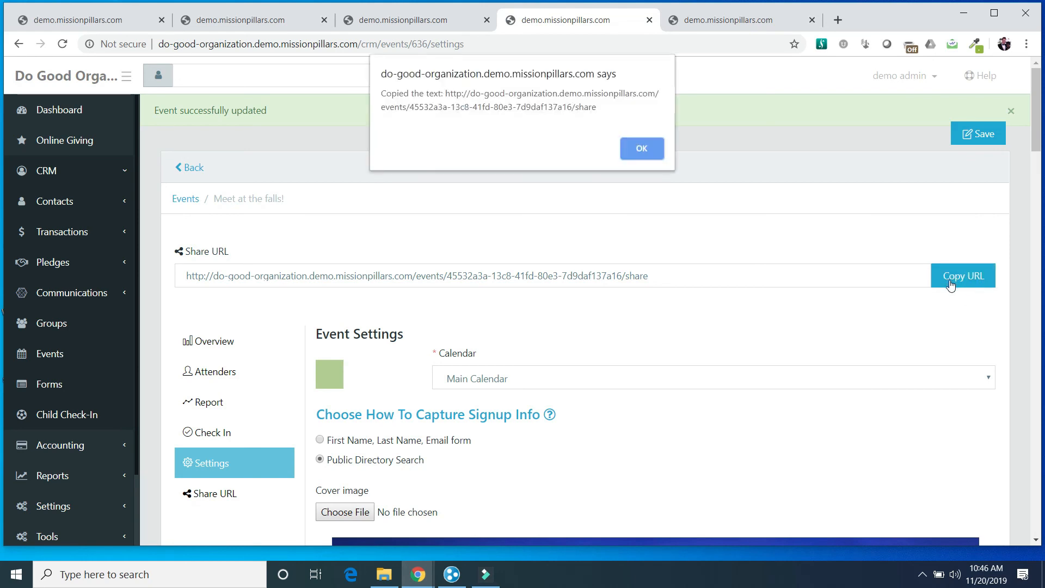
{"action": "left_click", "coordinate": [642, 149]}
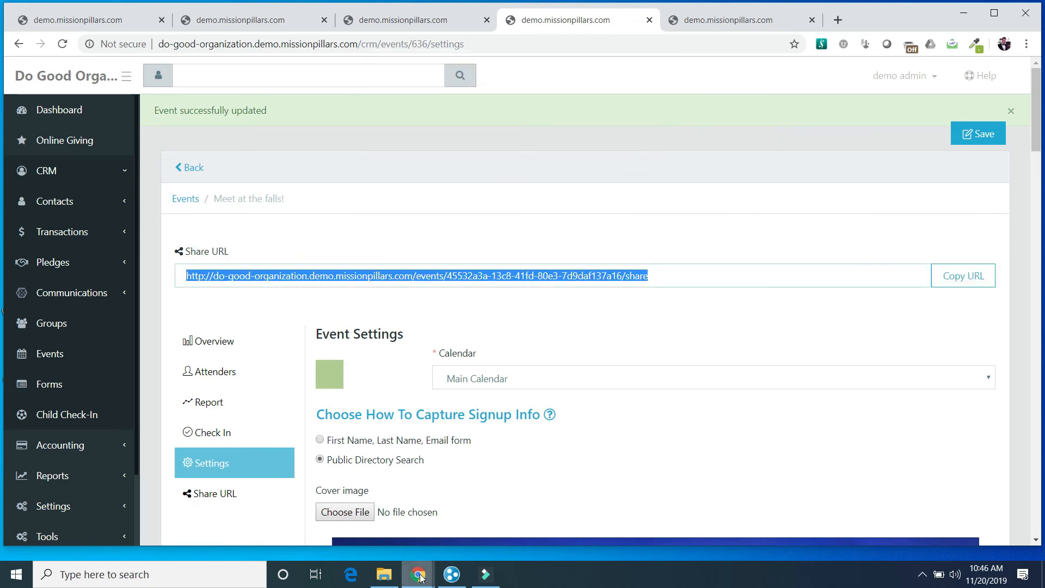
{"action": "mouse_move", "coordinate": [418, 575]}
{"action": "left_click", "coordinate": [513, 525]}
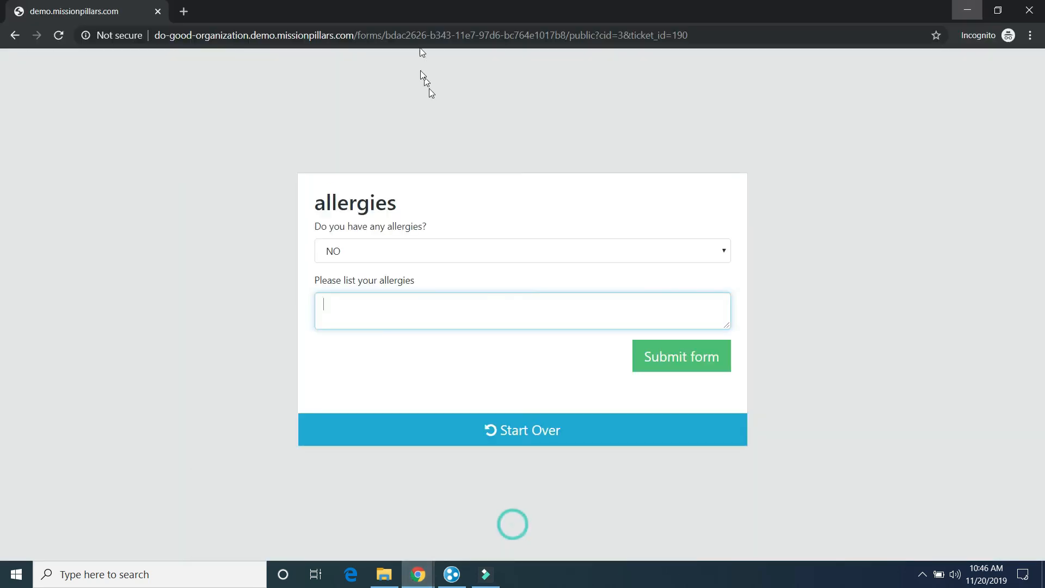
{"action": "left_click", "coordinate": [362, 34]}
{"action": "key", "text": "ctrl+v"}
{"action": "key", "text": "Return"}
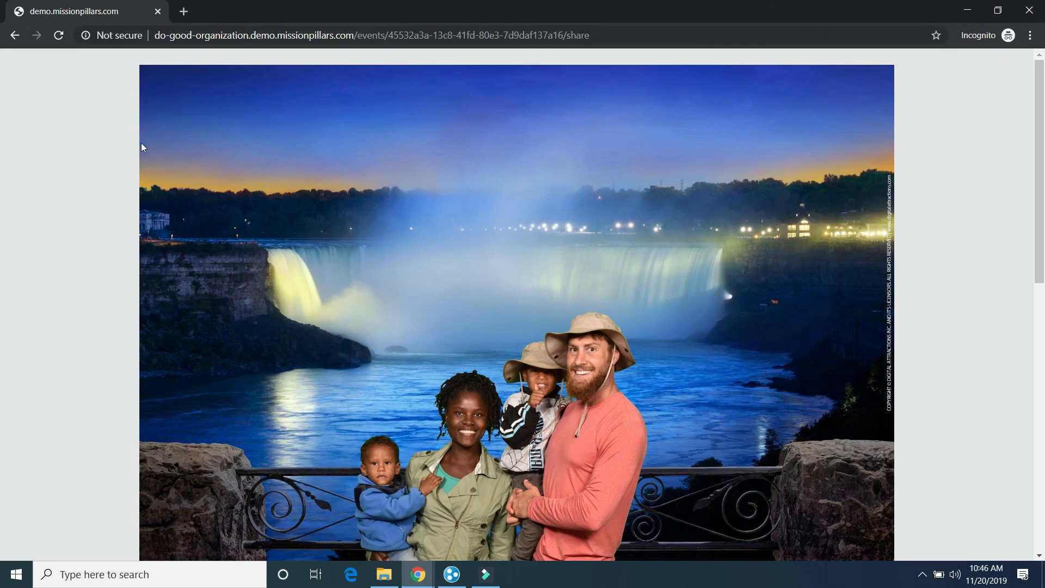
- Choose the "Front of the bus" ticket type on the public "Meet at the falls!" page
{"action": "scroll", "coordinate": [110, 203], "scroll_direction": "down", "scroll_amount": 8}
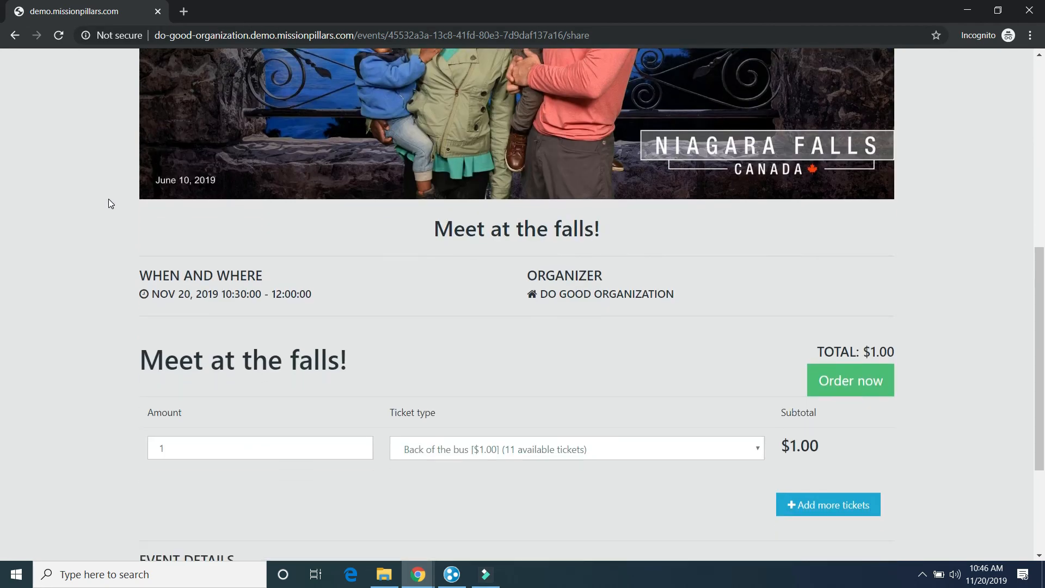
{"action": "scroll", "coordinate": [109, 199], "scroll_direction": "down", "scroll_amount": 2}
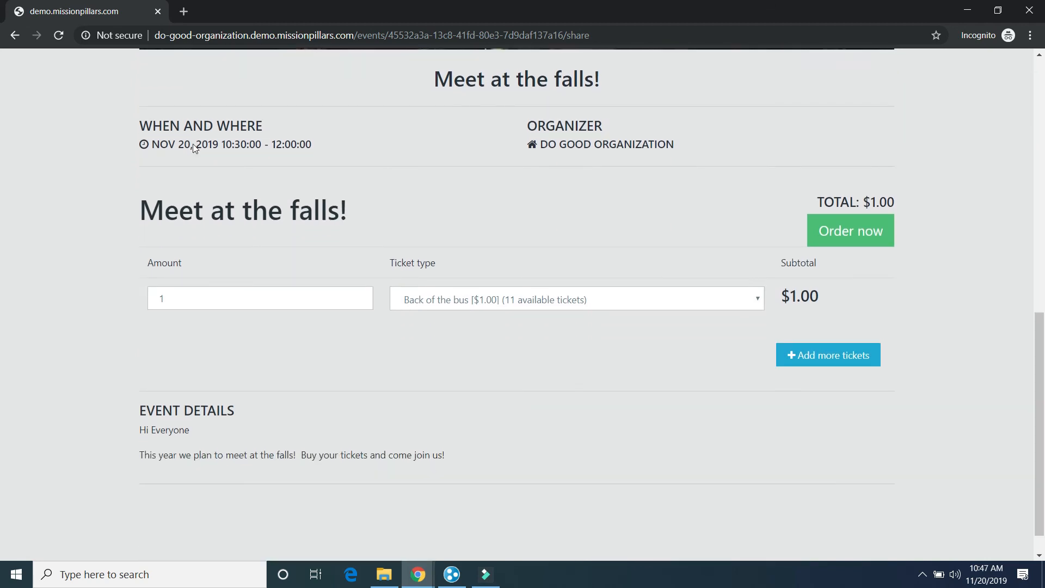
{"action": "left_click", "coordinate": [457, 301]}
{"action": "left_click", "coordinate": [447, 330]}
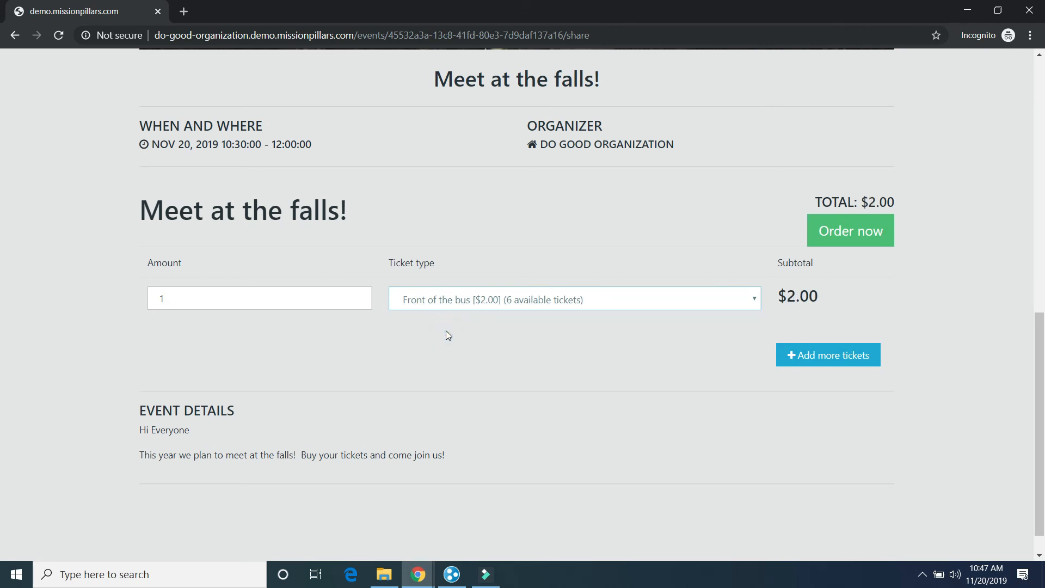
- Order the selected ticket, search the registrants for "demo" and choose the second matching contact
{"action": "left_click", "coordinate": [843, 235]}
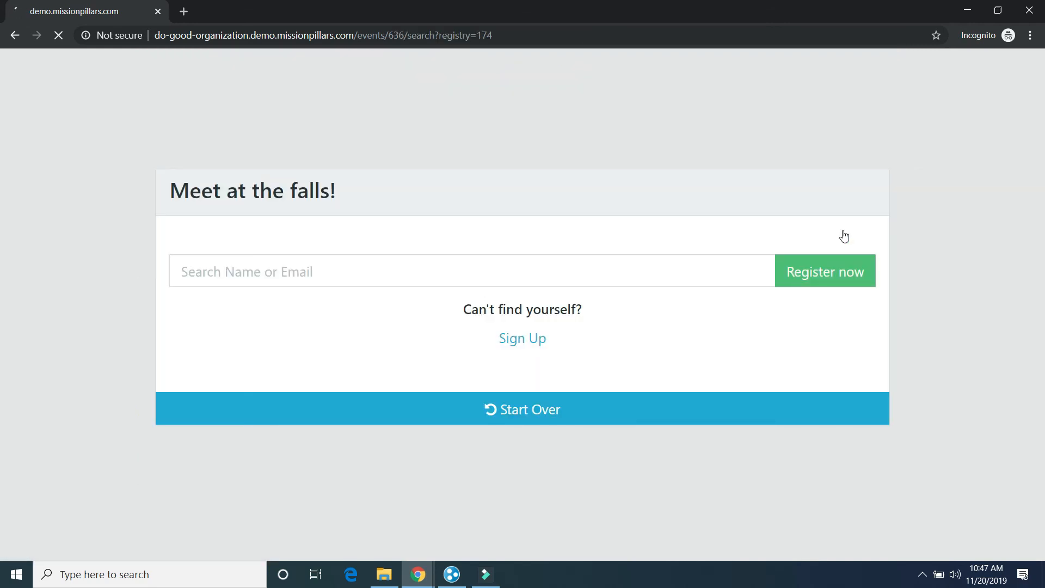
{"action": "left_click", "coordinate": [545, 278]}
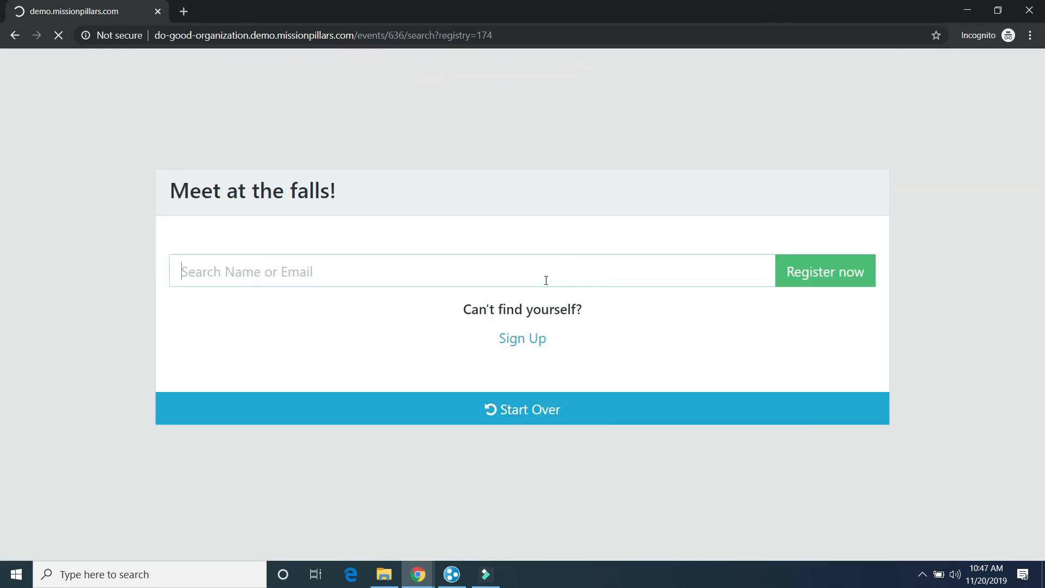
{"action": "type", "text": "d"}
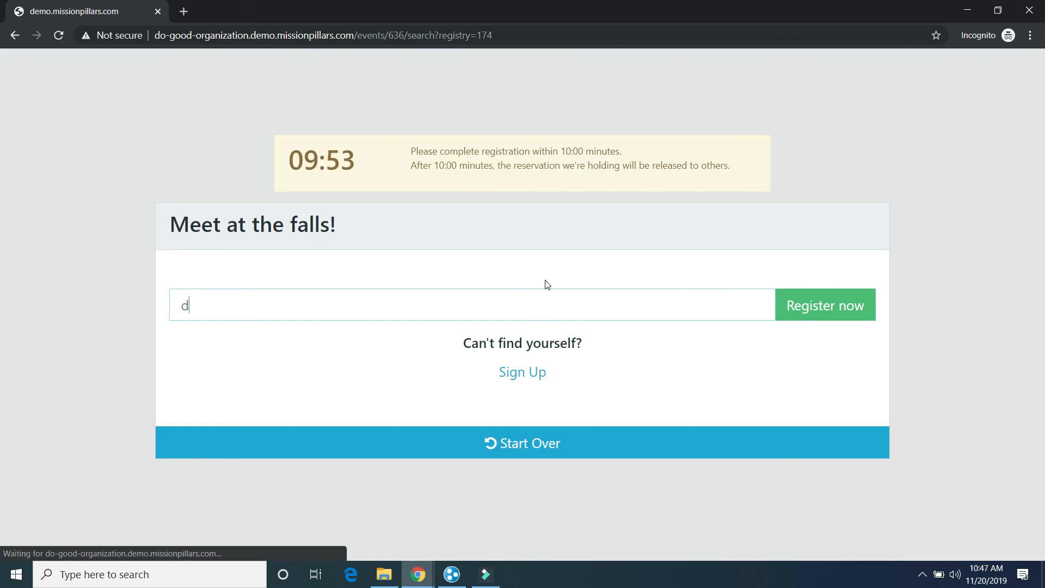
{"action": "type", "text": "emo"}
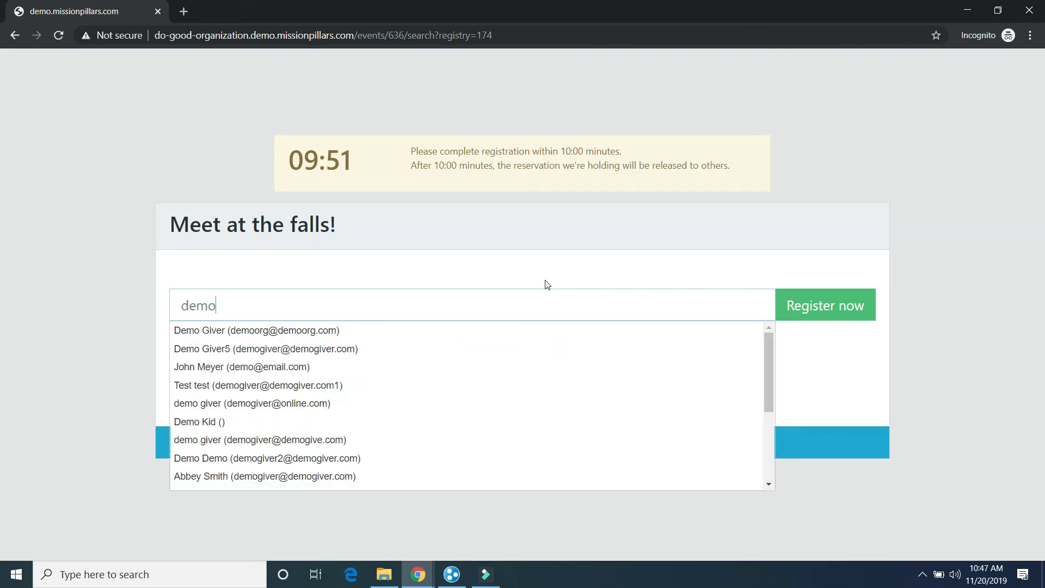
{"action": "left_click", "coordinate": [335, 354]}
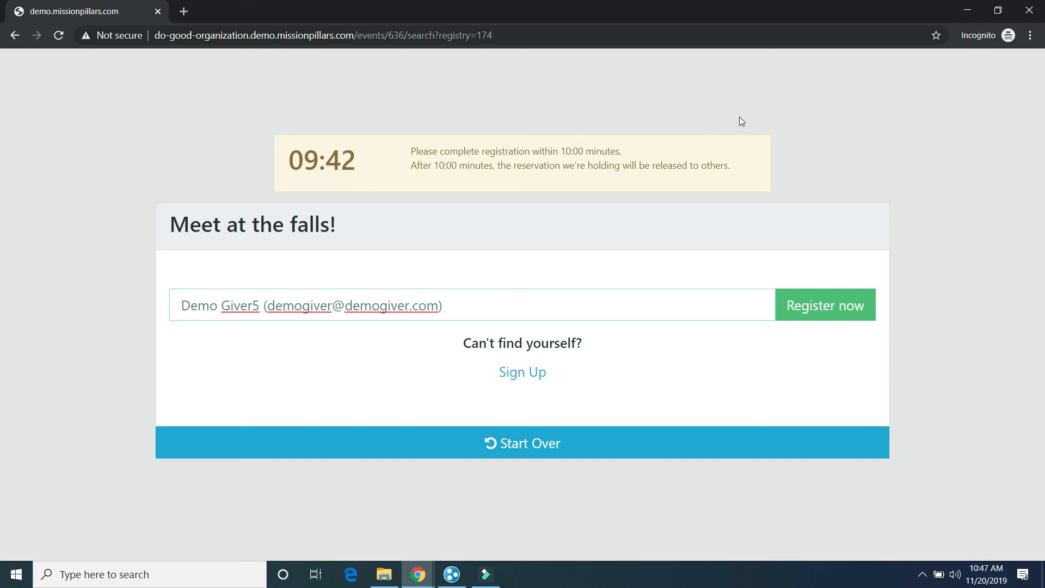
- Register the chosen contact and process the $2.00 ticket payment with the saved Visa card
{"action": "left_click", "coordinate": [818, 307]}
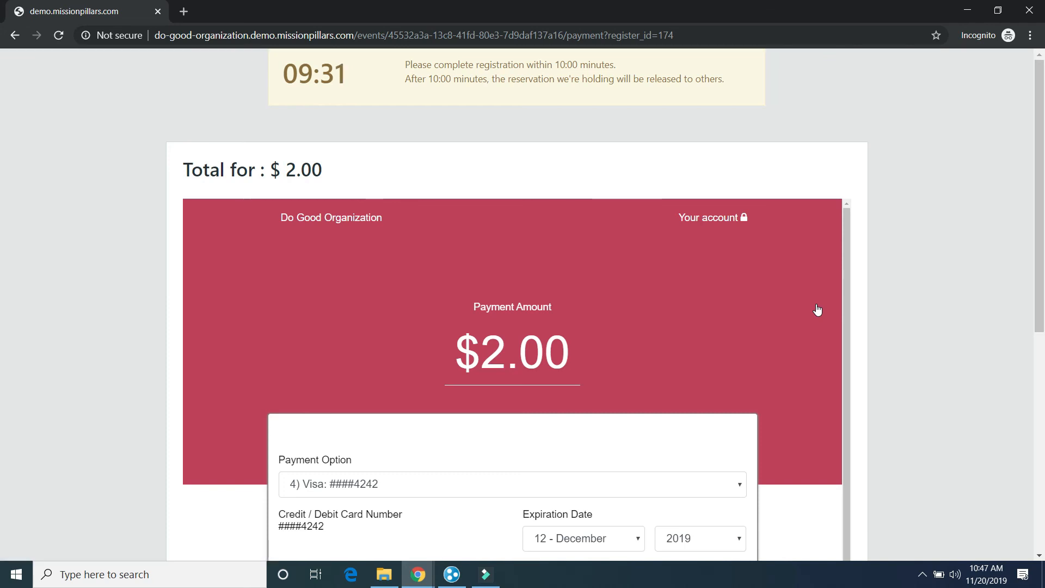
{"action": "scroll", "coordinate": [818, 309], "scroll_direction": "down", "scroll_amount": 10}
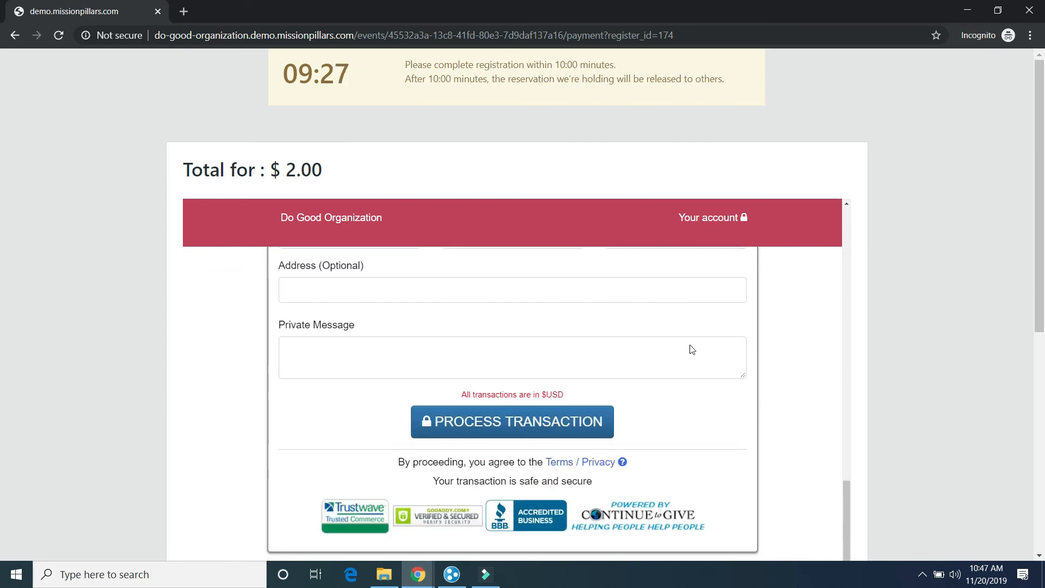
{"action": "left_click", "coordinate": [505, 424]}
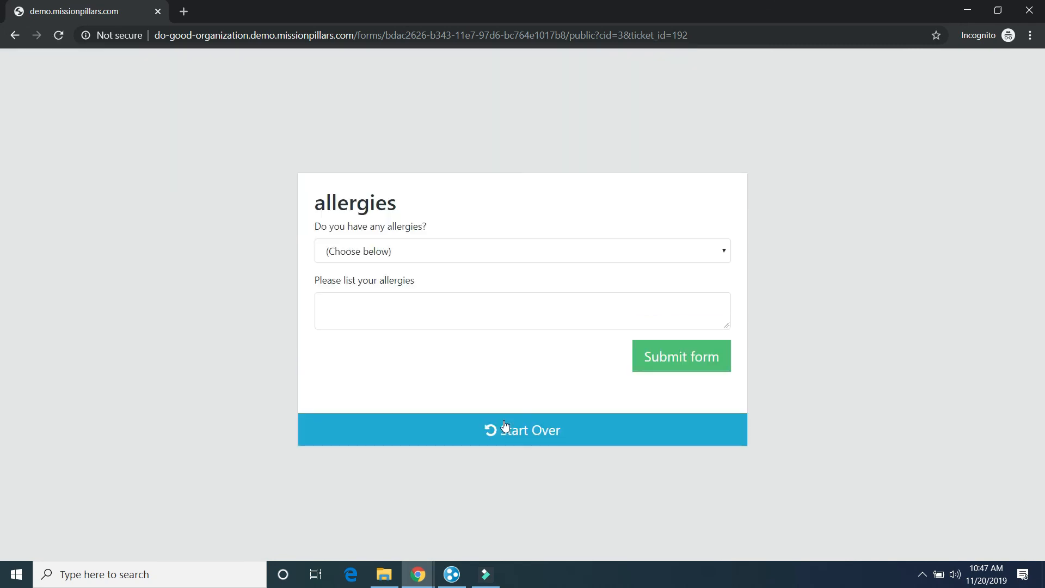
- Switch to the CRM window and look up the new registrant's entry in the event's check-in list
{"action": "left_click", "coordinate": [418, 581]}
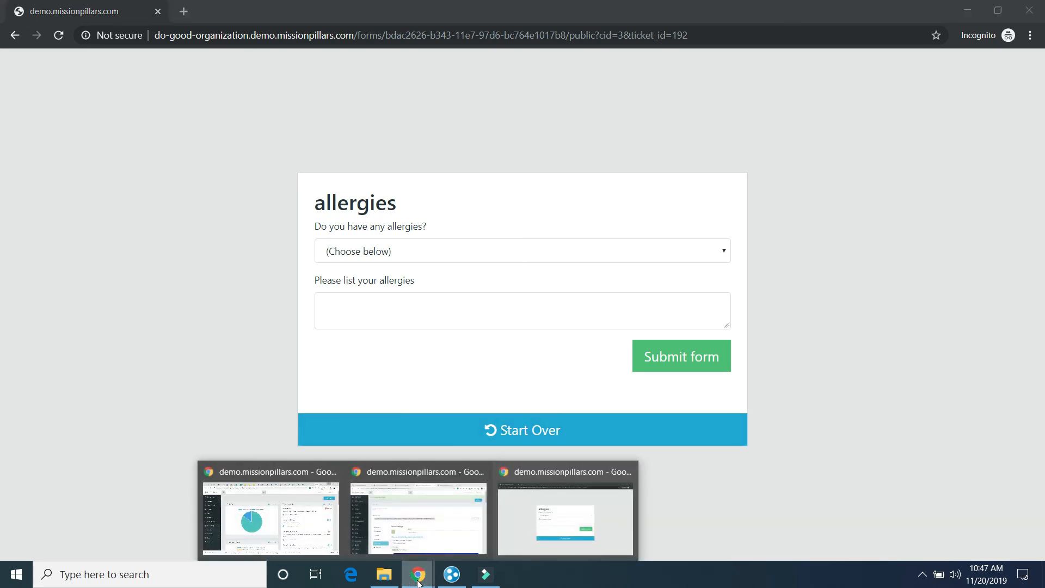
{"action": "left_click", "coordinate": [437, 525]}
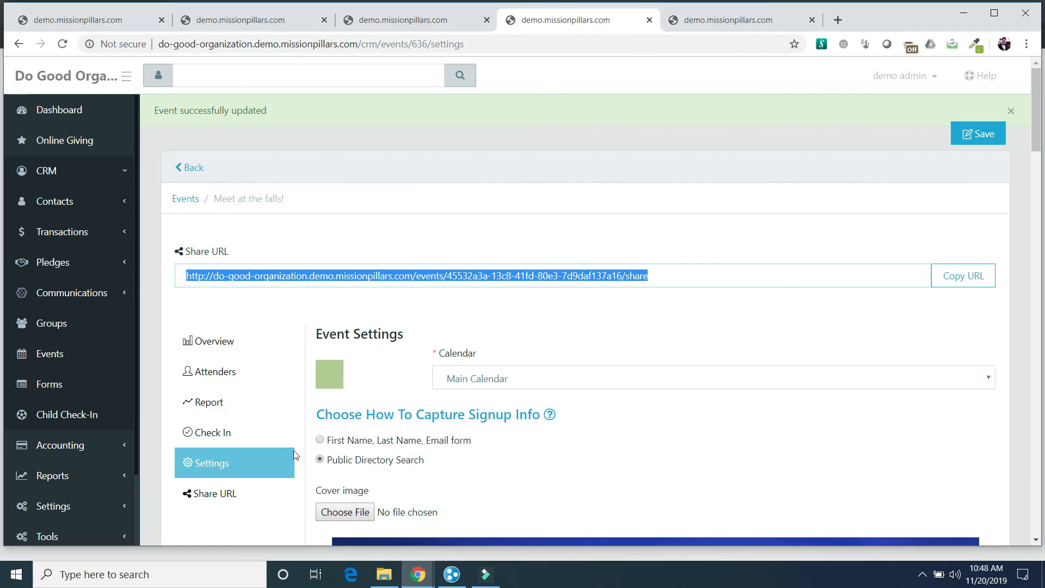
{"action": "scroll", "coordinate": [263, 434], "scroll_direction": "down", "scroll_amount": 2}
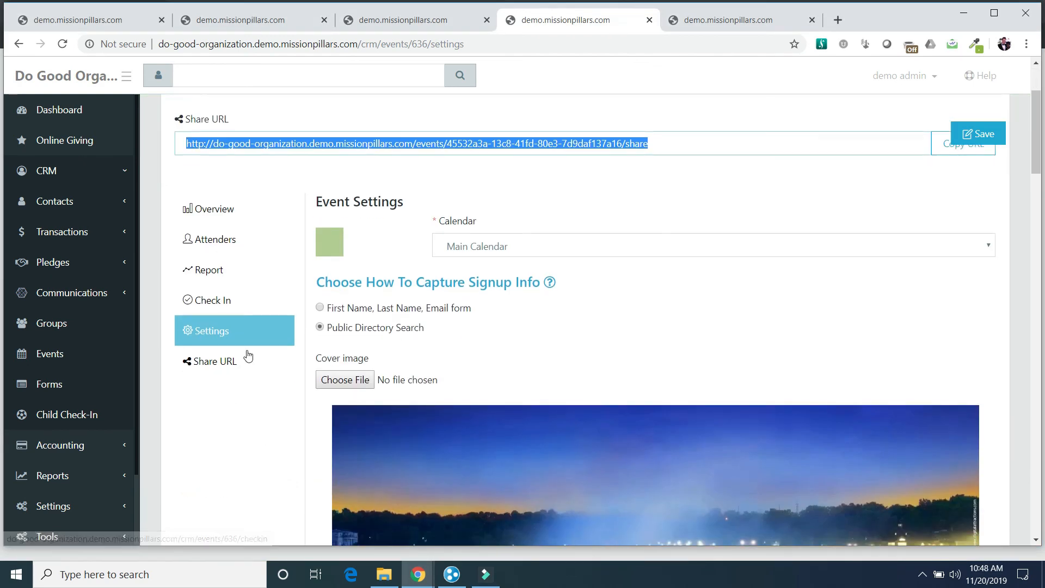
{"action": "left_click", "coordinate": [207, 297]}
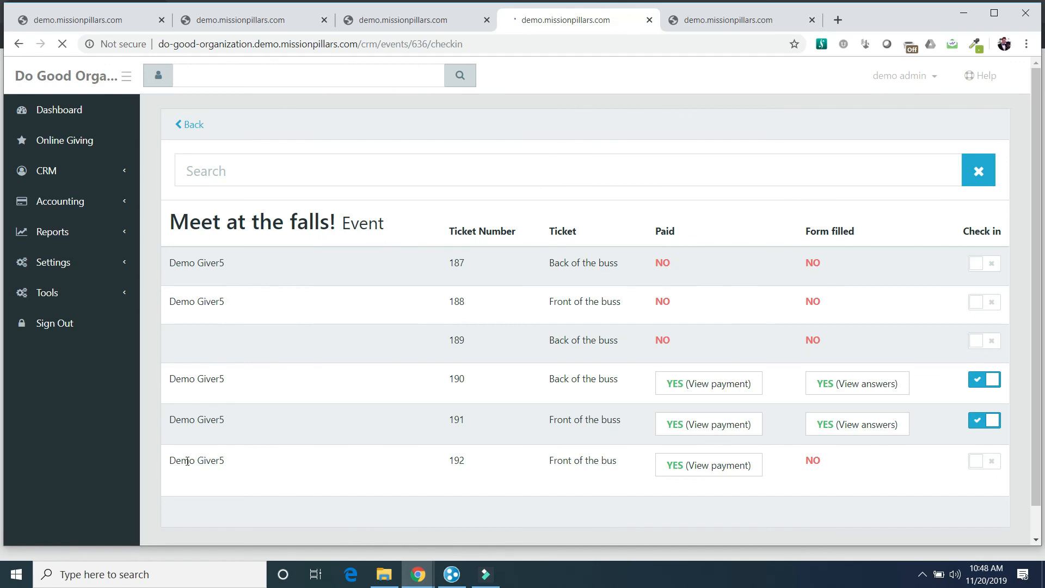
{"action": "left_click_drag", "start_coordinate": [171, 460], "coordinate": [305, 466]}
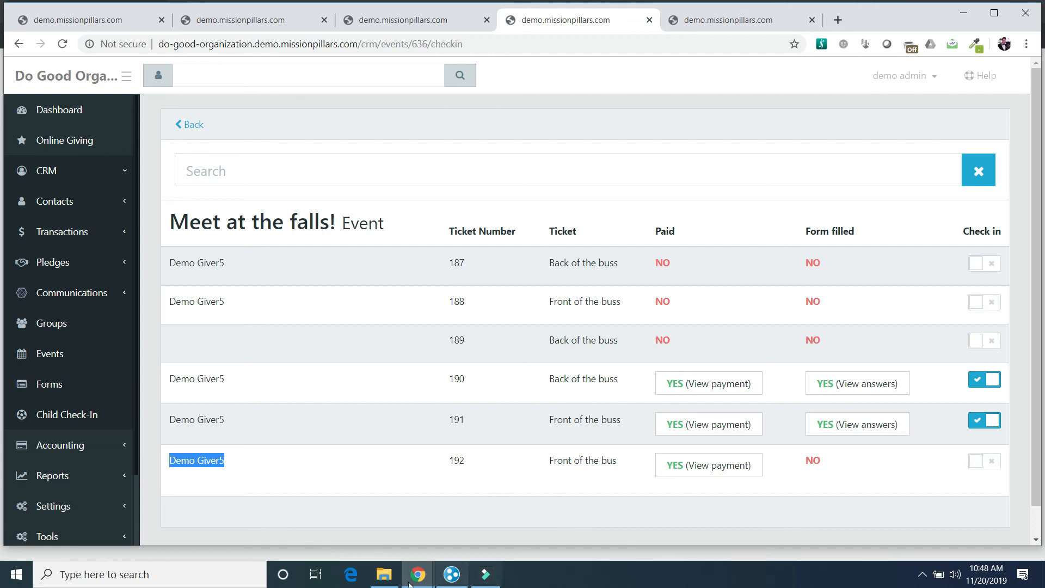
- Return to the incognito window, answer "NO" to the question about having allergies and submit the allergies form
{"action": "mouse_move", "coordinate": [414, 578]}
{"action": "left_click", "coordinate": [527, 499]}
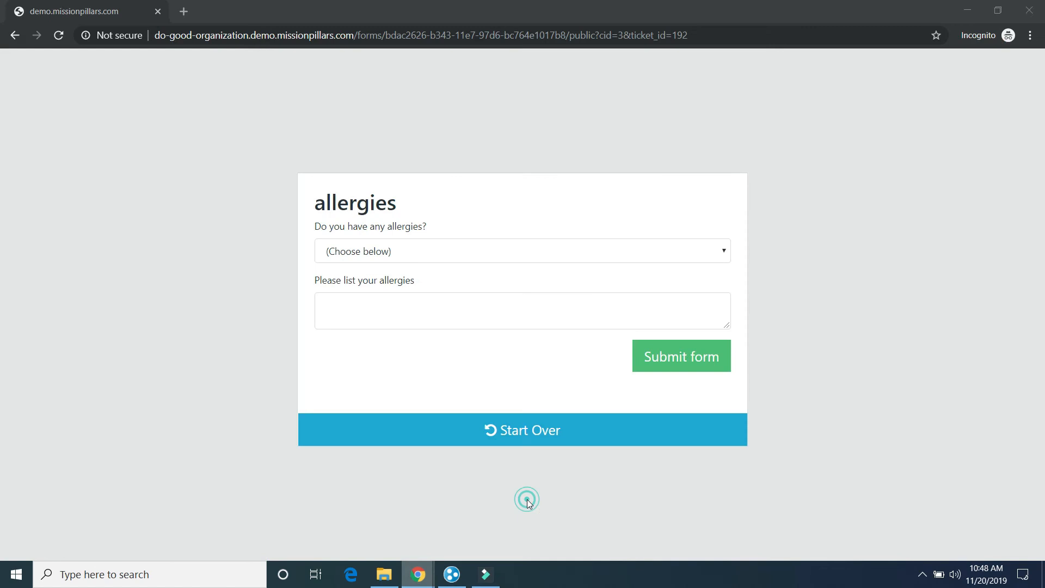
{"action": "left_click", "coordinate": [501, 253]}
{"action": "left_click", "coordinate": [384, 297]}
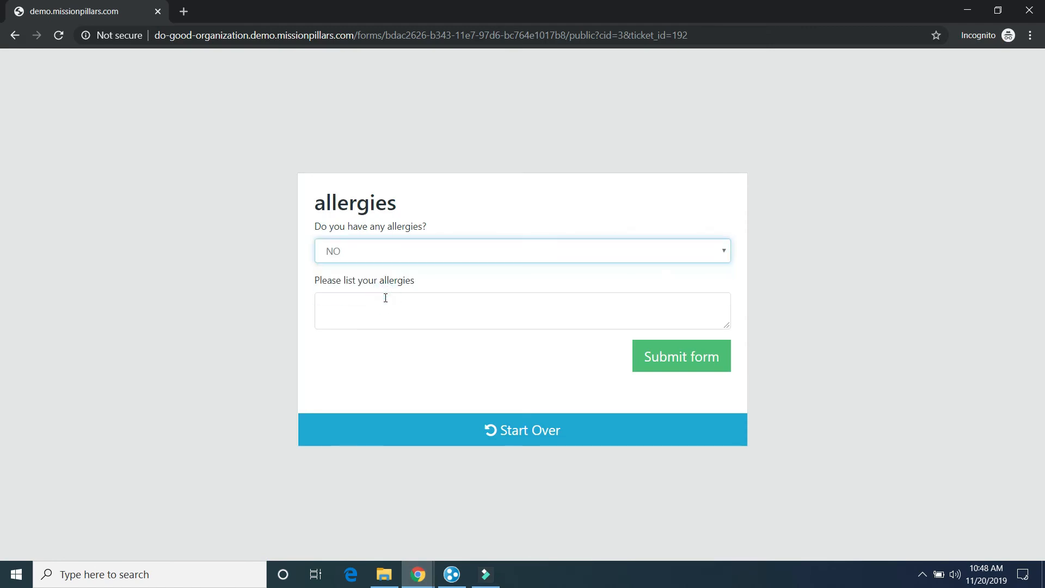
{"action": "left_click", "coordinate": [691, 366]}
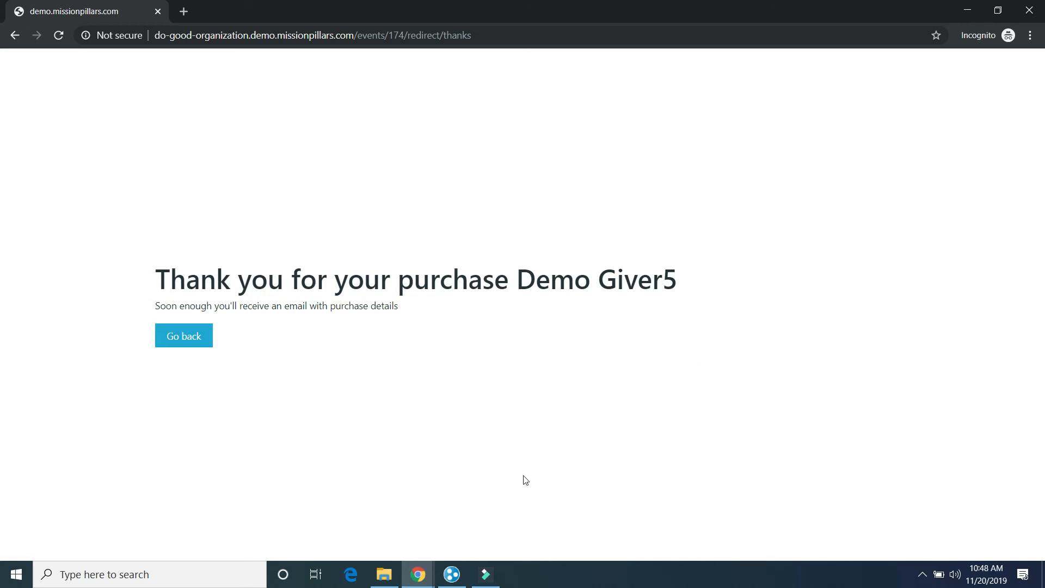
- Switch back to the CRM window and refresh the list of sent emails in the email viewer
{"action": "left_click", "coordinate": [422, 581]}
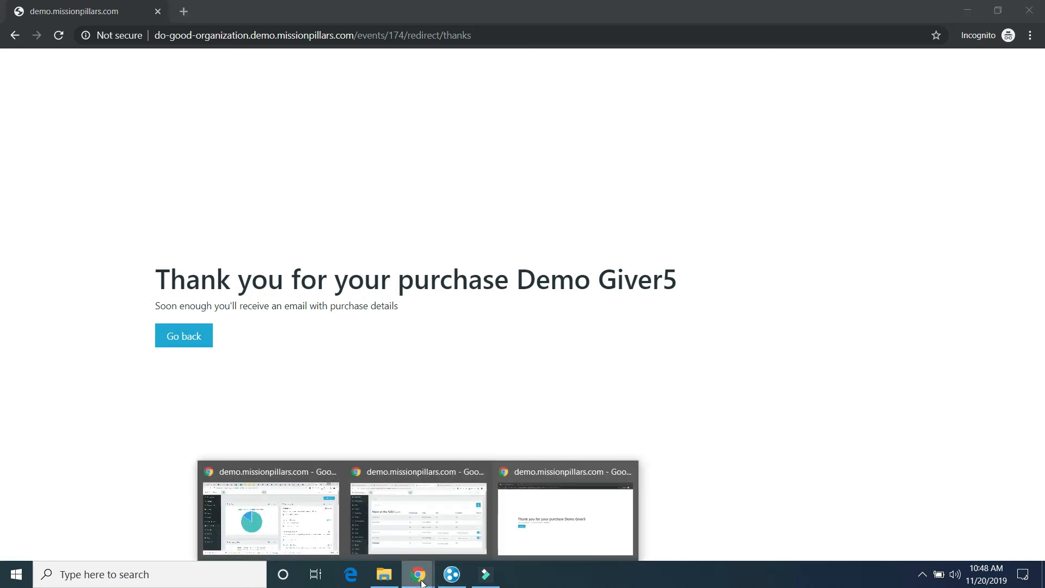
{"action": "left_click", "coordinate": [428, 522]}
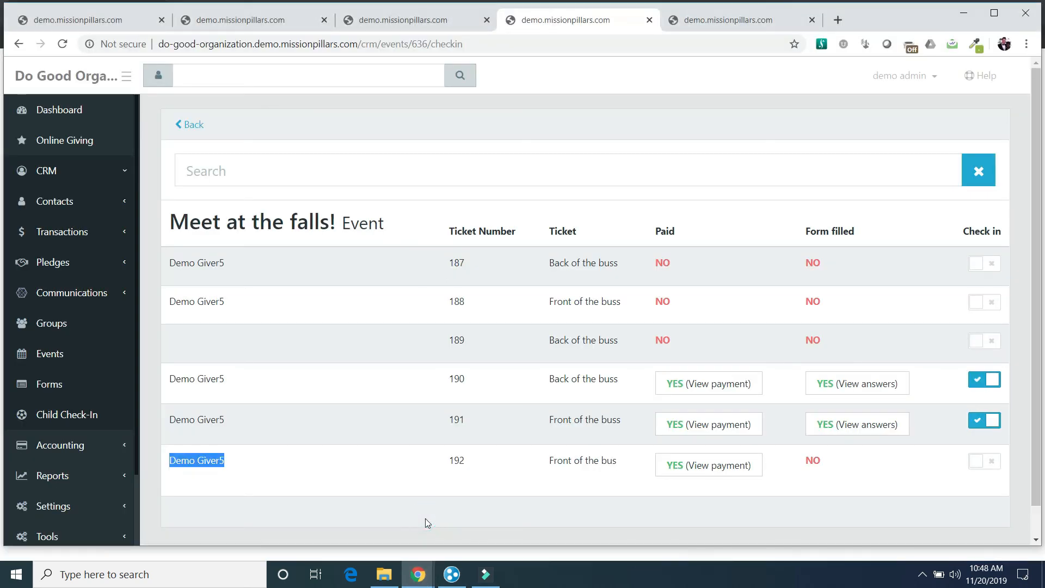
{"action": "left_click", "coordinate": [424, 19]}
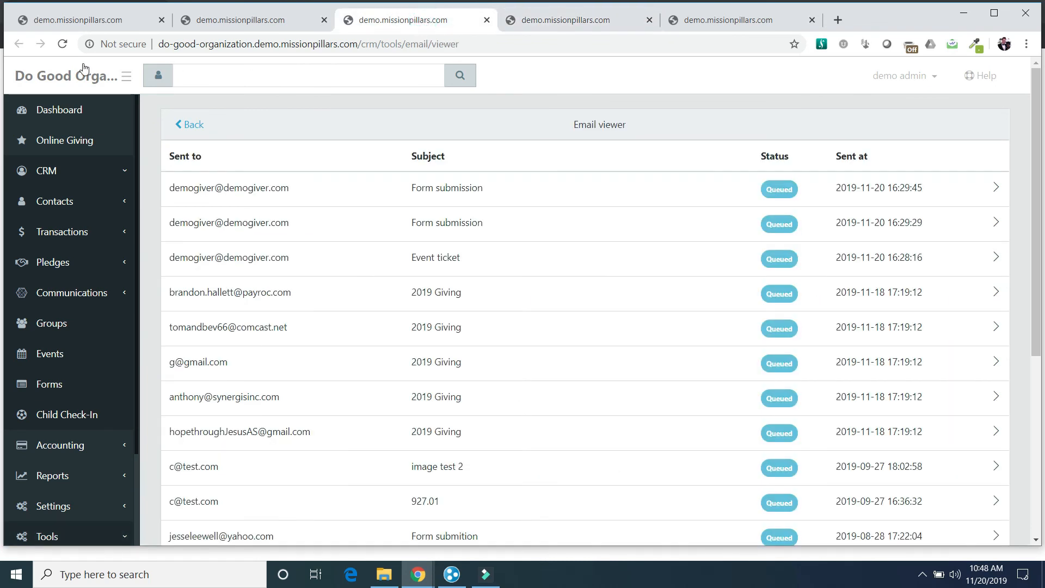
{"action": "left_click", "coordinate": [63, 47]}
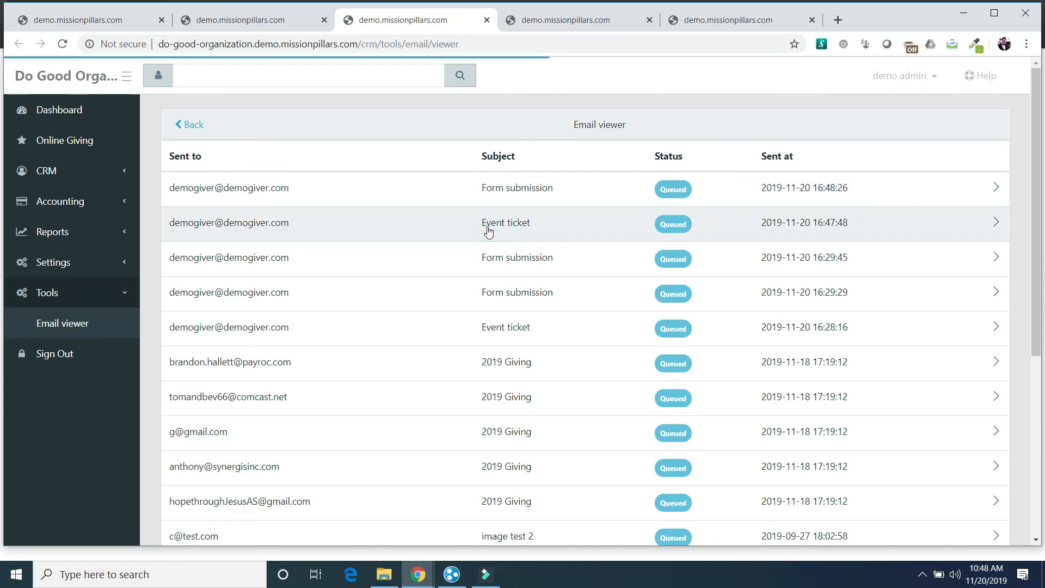
- Open the newest "Event ticket" email and review its transaction details, ticket information and QR code
{"action": "left_click", "coordinate": [489, 232]}
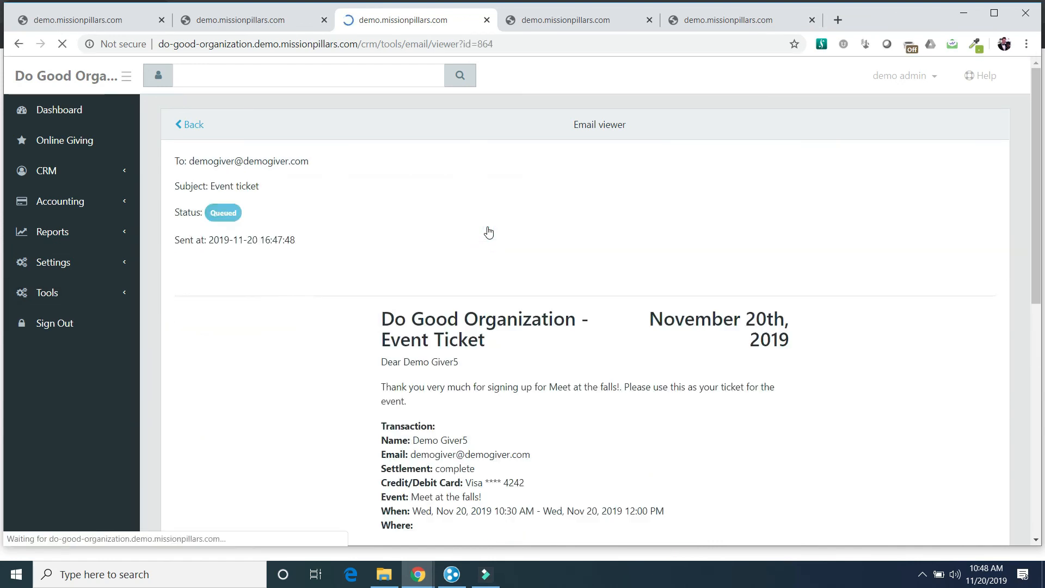
{"action": "scroll", "coordinate": [396, 347], "scroll_direction": "down", "scroll_amount": 2}
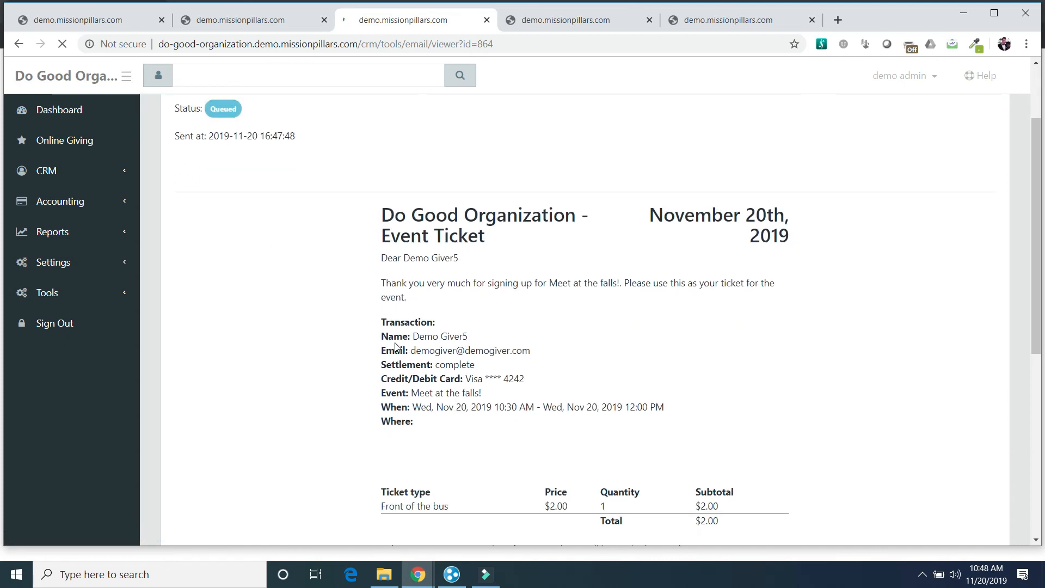
{"action": "scroll", "coordinate": [396, 346], "scroll_direction": "down", "scroll_amount": 5}
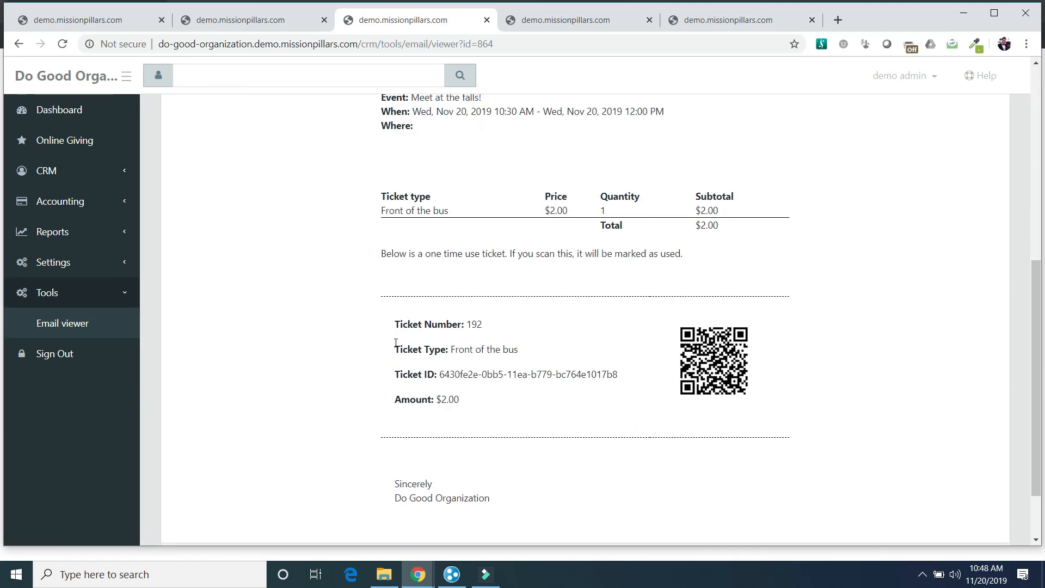
{"action": "scroll", "coordinate": [395, 343], "scroll_direction": "down", "scroll_amount": 2}
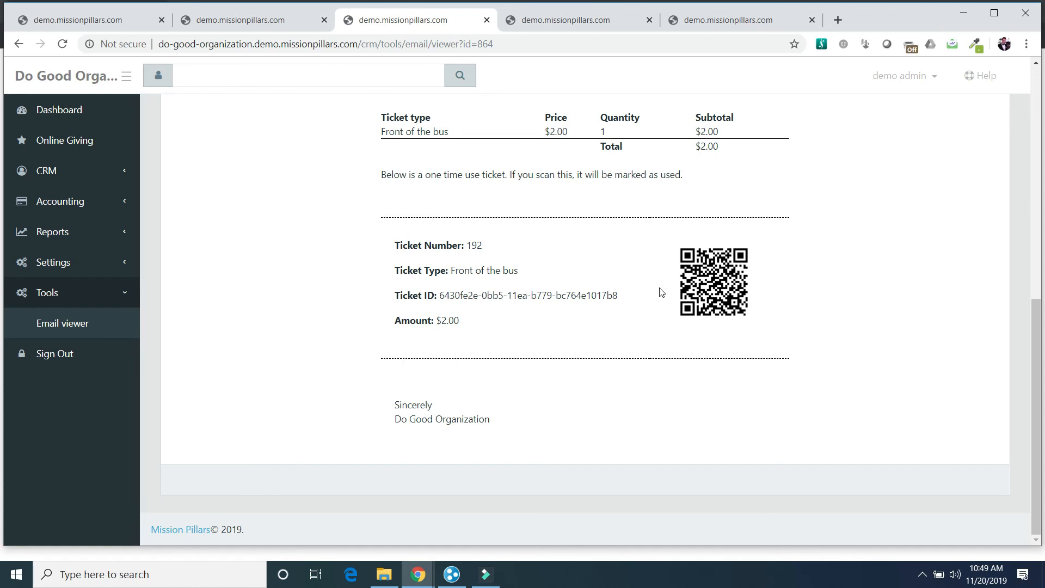
{"action": "scroll", "coordinate": [661, 292], "scroll_direction": "up", "scroll_amount": 9}
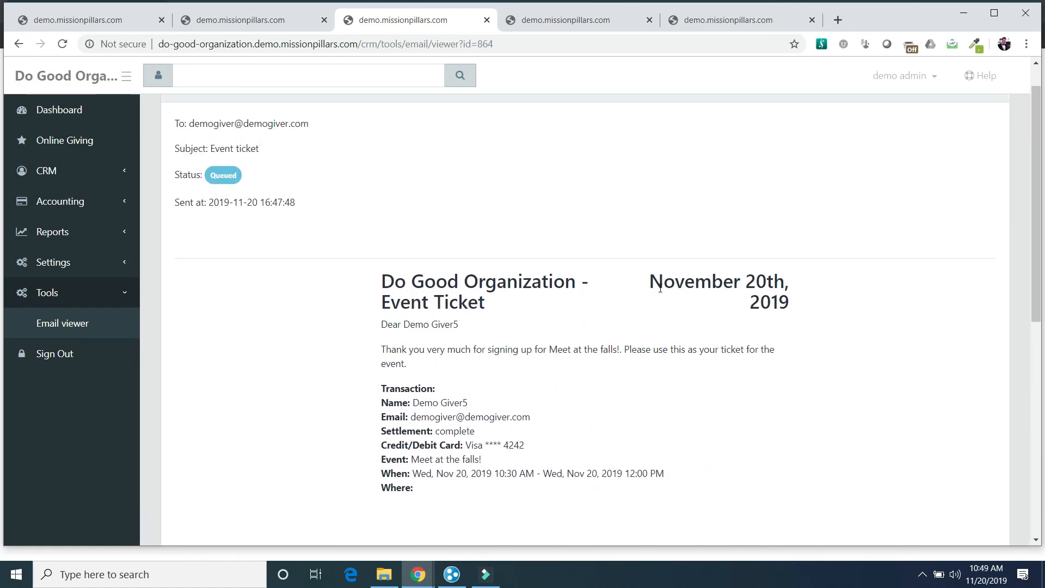
- Refresh the event's check-in list and check in the newest "Front of the bus" ticket
{"action": "left_click", "coordinate": [560, 22]}
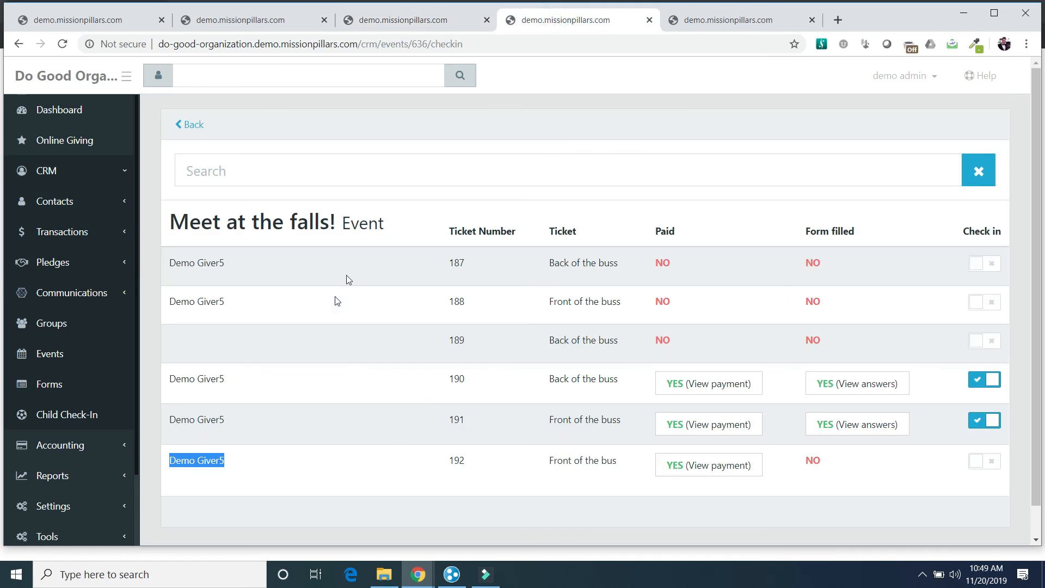
{"action": "left_click", "coordinate": [63, 46]}
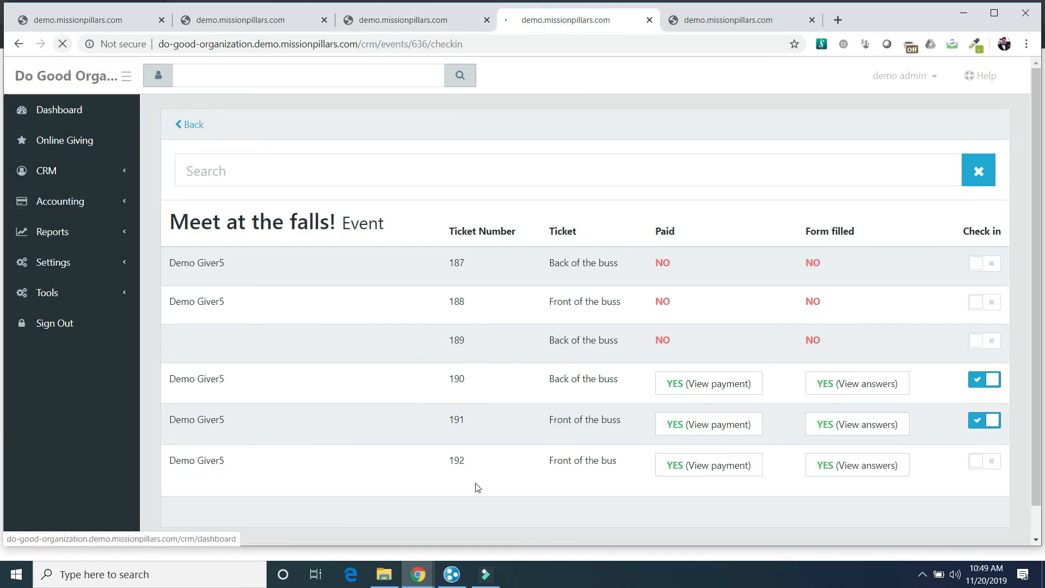
{"action": "left_click", "coordinate": [984, 467]}
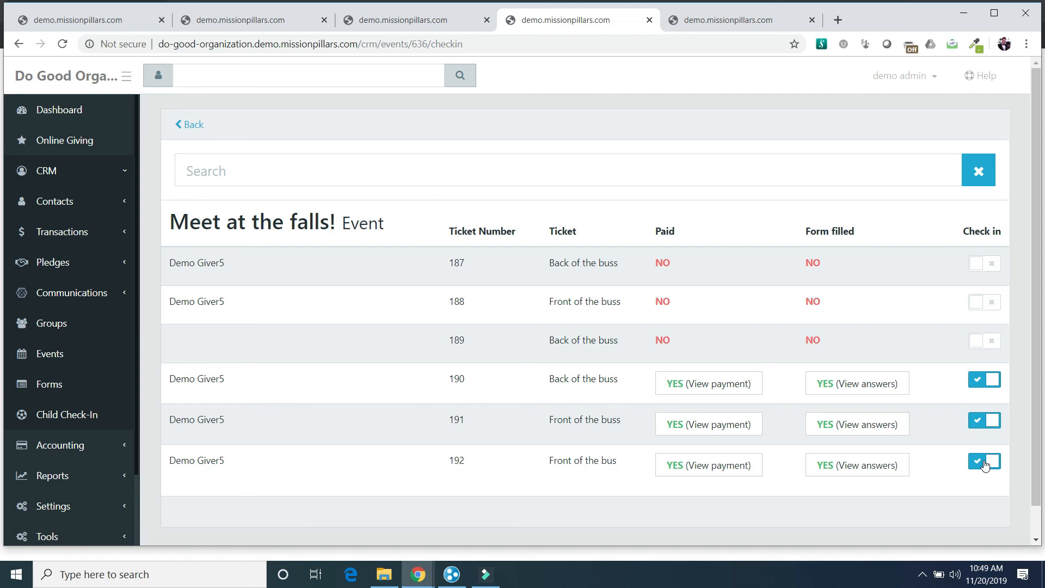
- View the allergies form answers for the checked-in ticket and return to the event's check-in list
{"action": "left_click", "coordinate": [889, 468]}
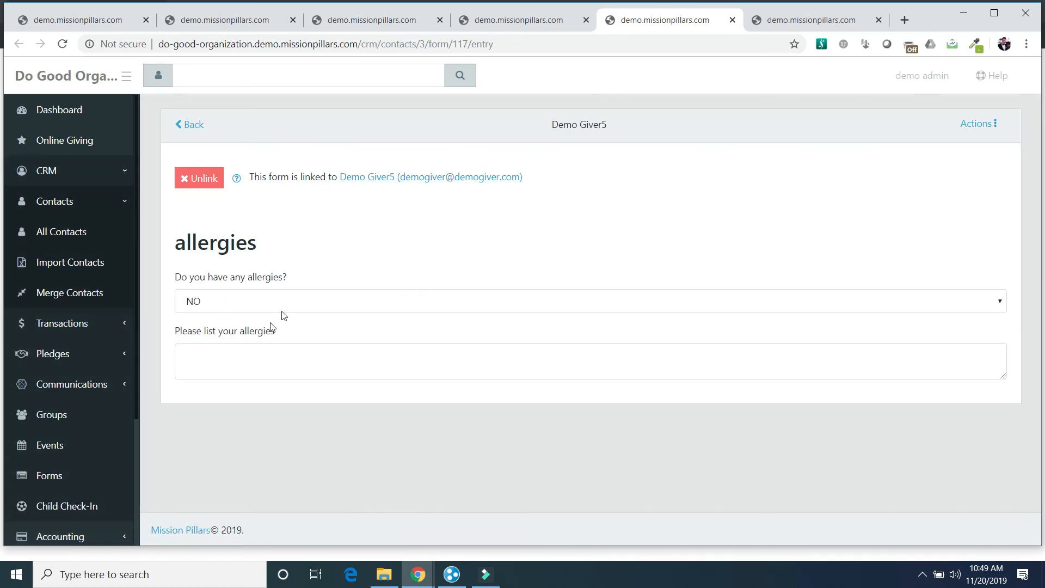
{"action": "left_click", "coordinate": [190, 123]}
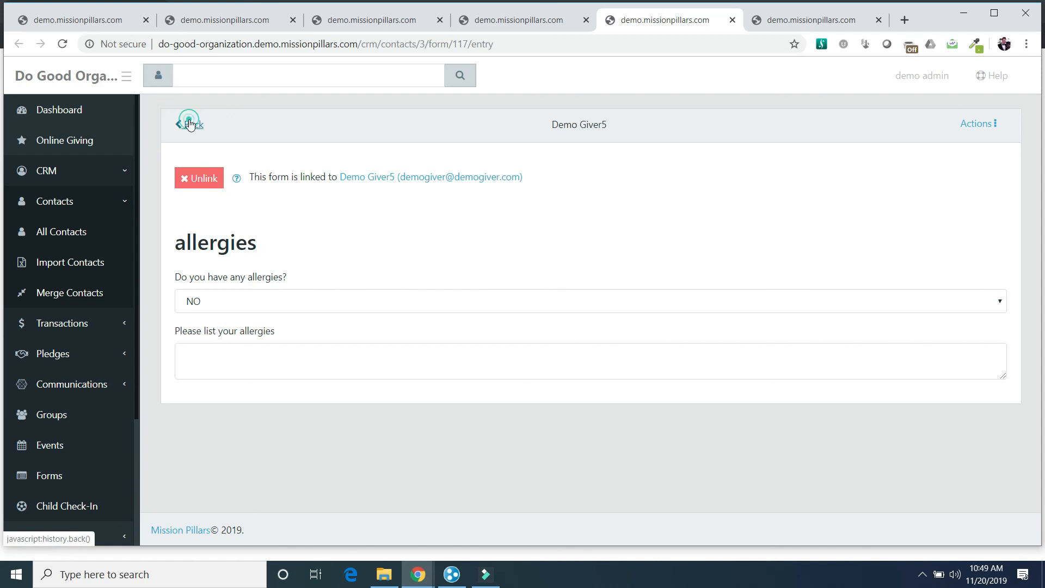
{"action": "left_click", "coordinate": [498, 21]}
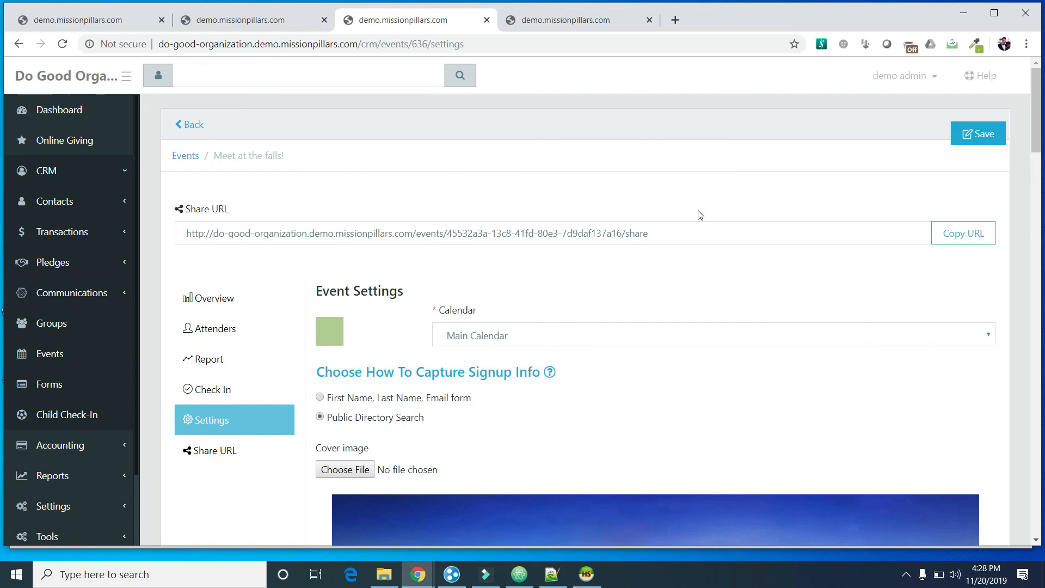
- Open the Events calendar and go to calendar management to review the existing calendars and their permissions
{"action": "left_click", "coordinate": [61, 359]}
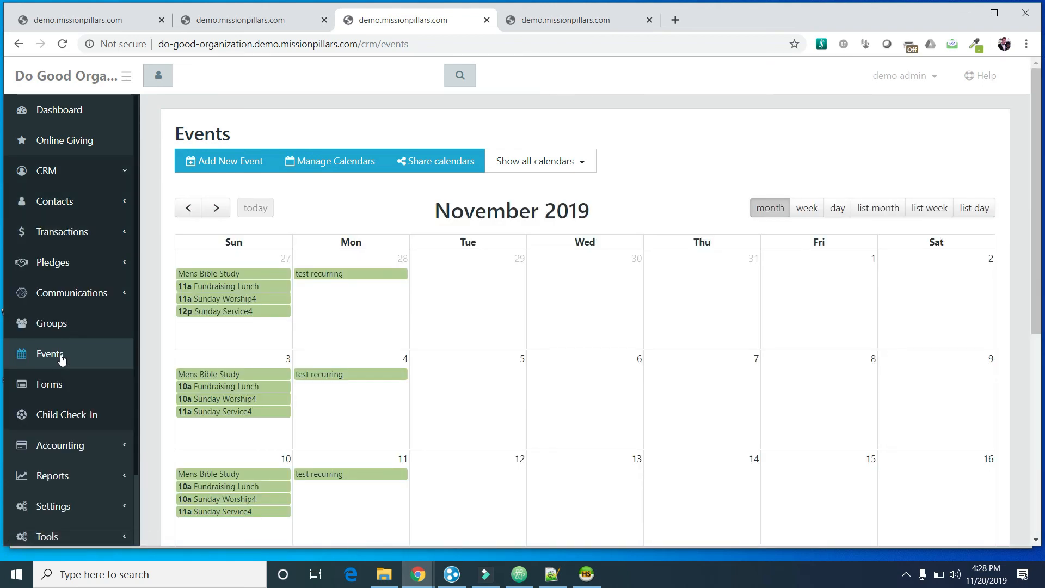
{"action": "left_click", "coordinate": [685, 173]}
{"action": "scroll", "coordinate": [687, 175], "scroll_direction": "down", "scroll_amount": 3}
{"action": "scroll", "coordinate": [687, 177], "scroll_direction": "up", "scroll_amount": 2}
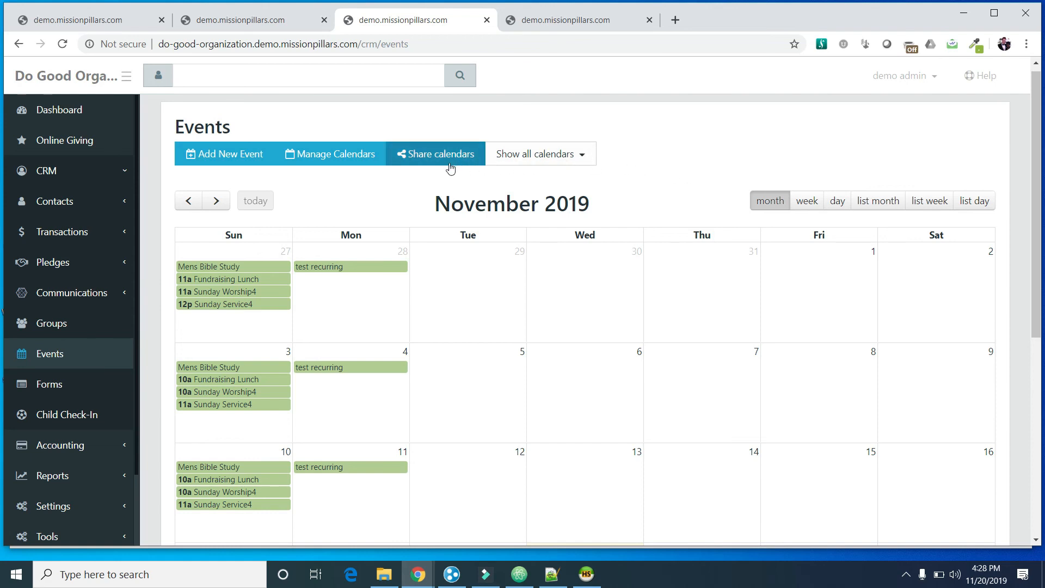
{"action": "left_click", "coordinate": [340, 161]}
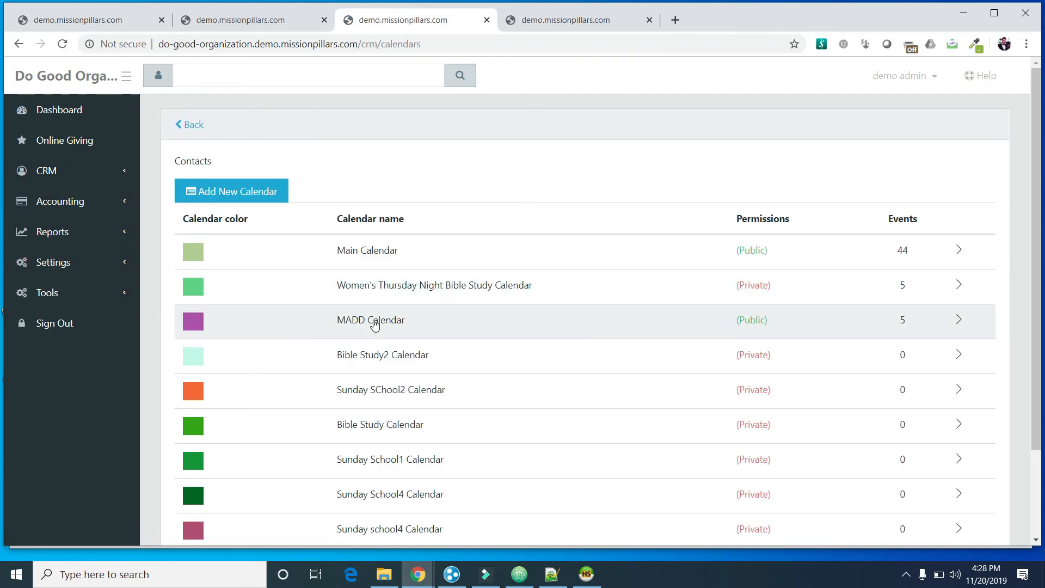
{"action": "scroll", "coordinate": [375, 324], "scroll_direction": "down", "scroll_amount": 2}
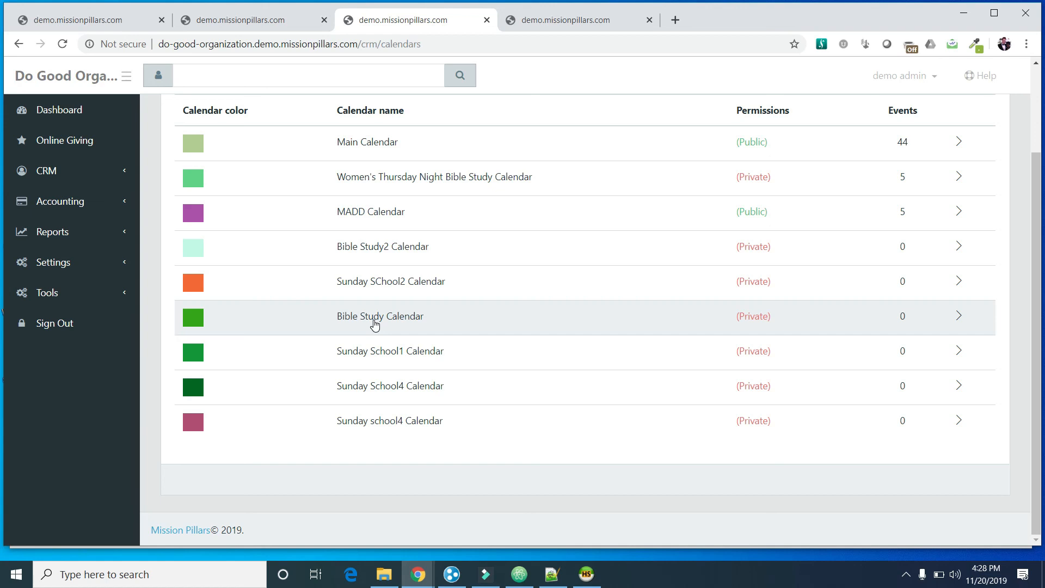
- Return from calendar management to the Events calendar and look over the November 2019 month
{"action": "scroll", "coordinate": [375, 324], "scroll_direction": "up", "scroll_amount": 2}
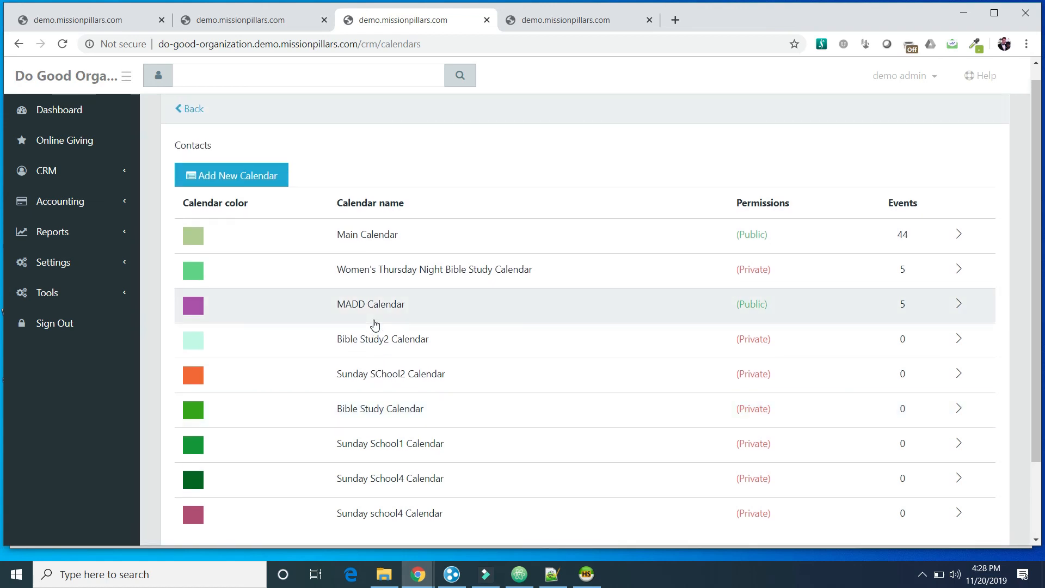
{"action": "left_click", "coordinate": [196, 111]}
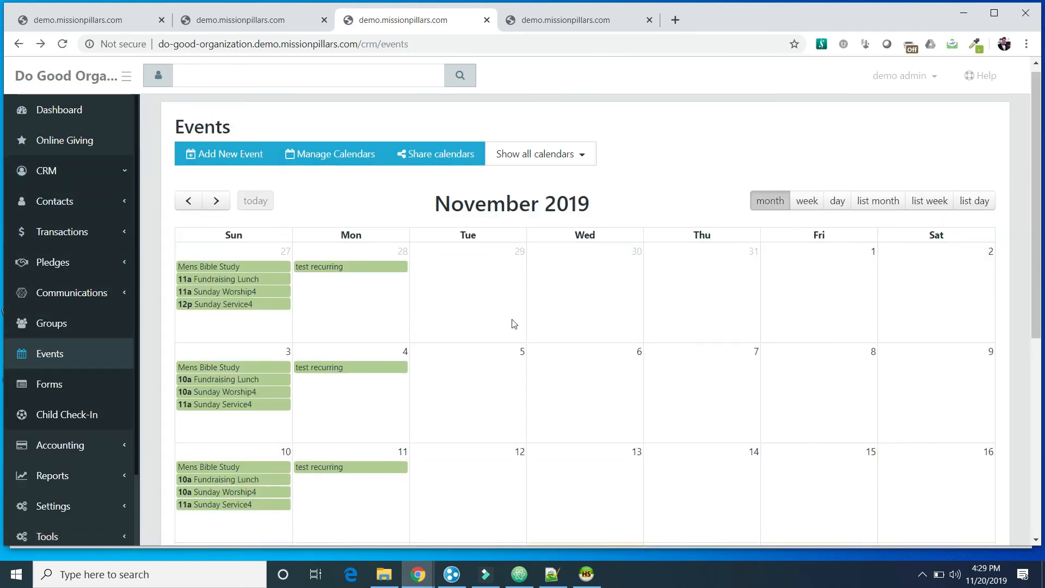
{"action": "scroll", "coordinate": [512, 324], "scroll_direction": "down", "scroll_amount": 2}
{"action": "scroll", "coordinate": [514, 324], "scroll_direction": "up", "scroll_amount": 1}
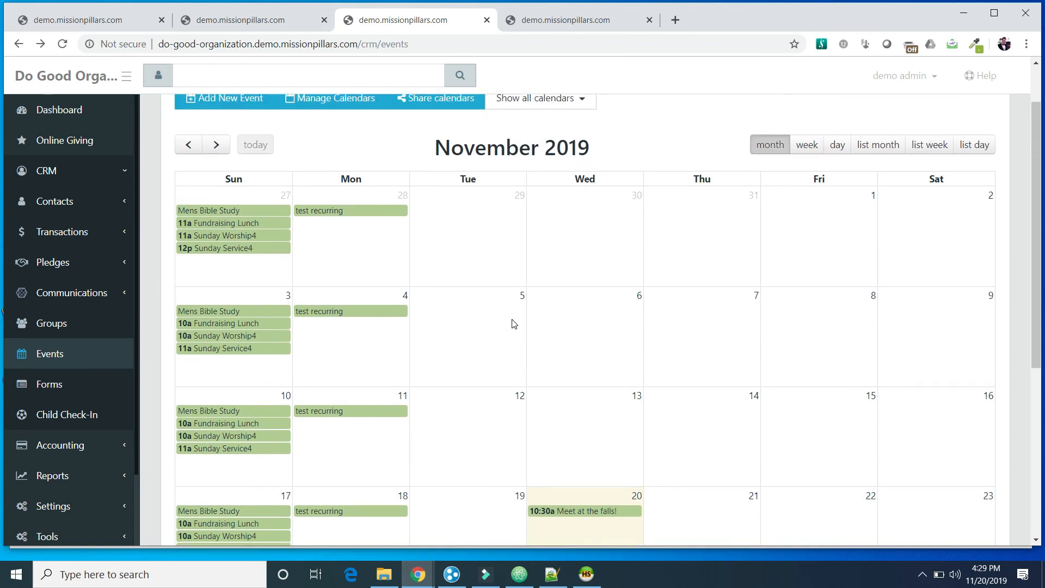
{"action": "scroll", "coordinate": [512, 322], "scroll_direction": "up", "scroll_amount": 1}
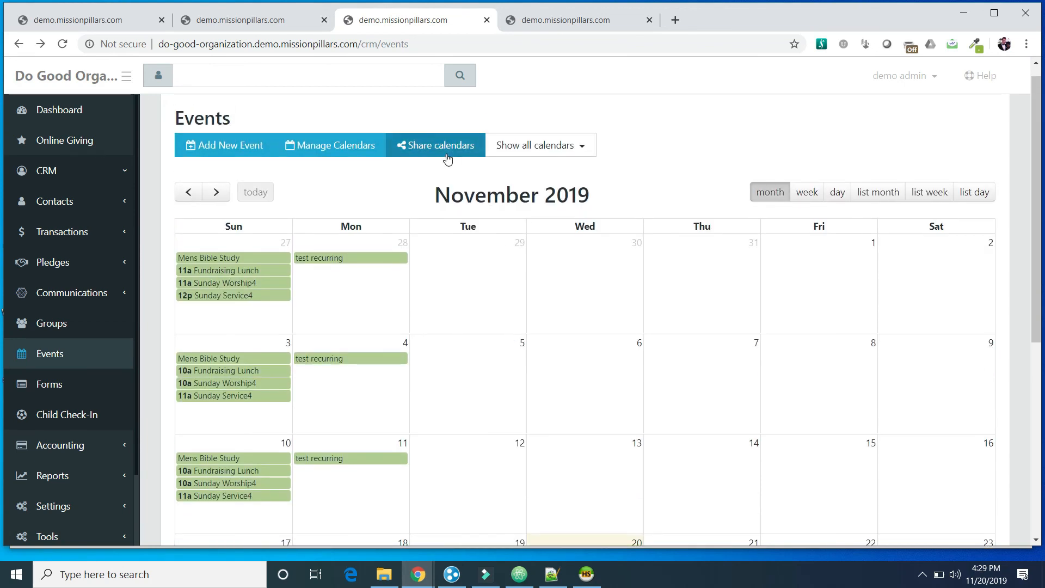
- Open calendar sharing, select the Main Calendar, highlight its embed code and copy its public calendar URL
{"action": "left_click", "coordinate": [448, 159]}
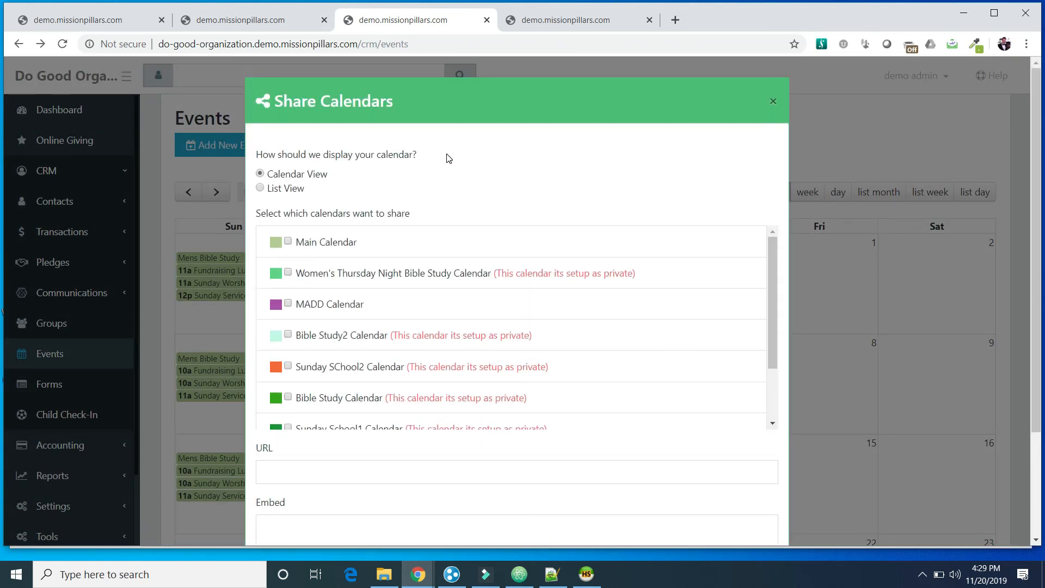
{"action": "mouse_move", "coordinate": [769, 289]}
{"action": "left_mouse_down"}
{"action": "mouse_move", "coordinate": [771, 346]}
{"action": "mouse_move", "coordinate": [770, 294]}
{"action": "left_mouse_up"}
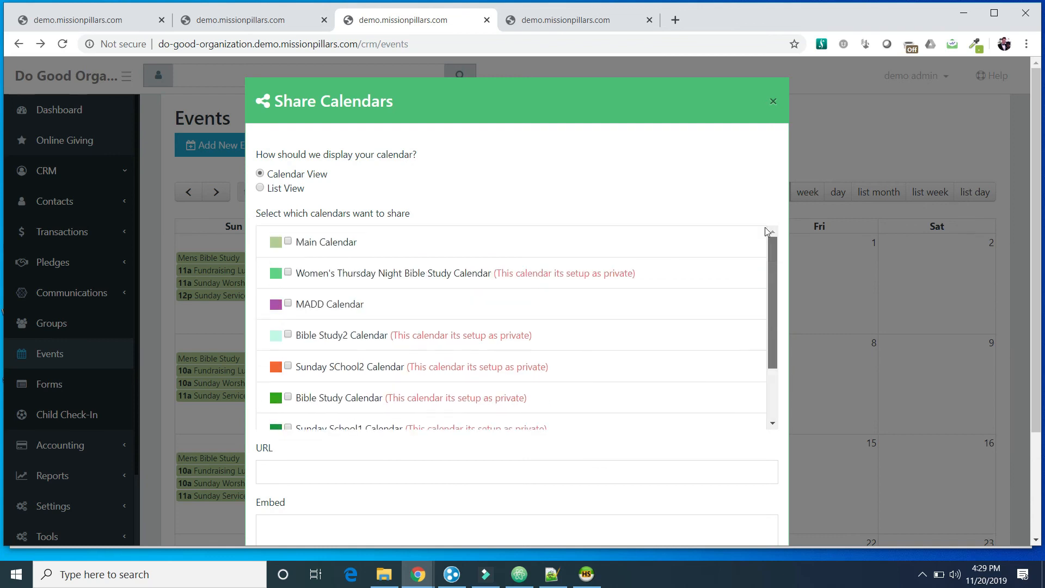
{"action": "left_click", "coordinate": [289, 242]}
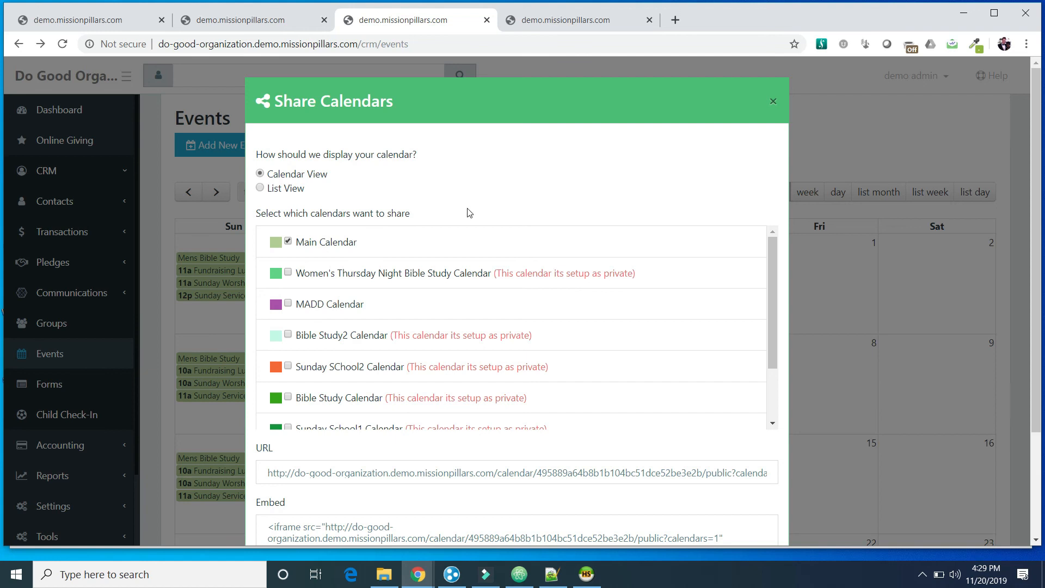
{"action": "scroll", "coordinate": [469, 213], "scroll_direction": "down", "scroll_amount": 3}
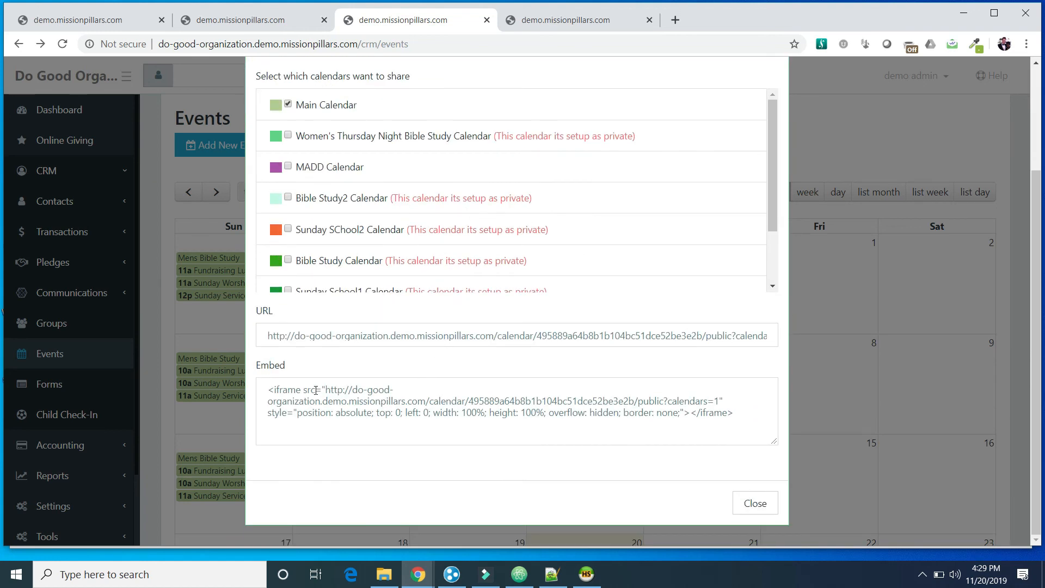
{"action": "left_click_drag", "start_coordinate": [268, 389], "coordinate": [377, 413]}
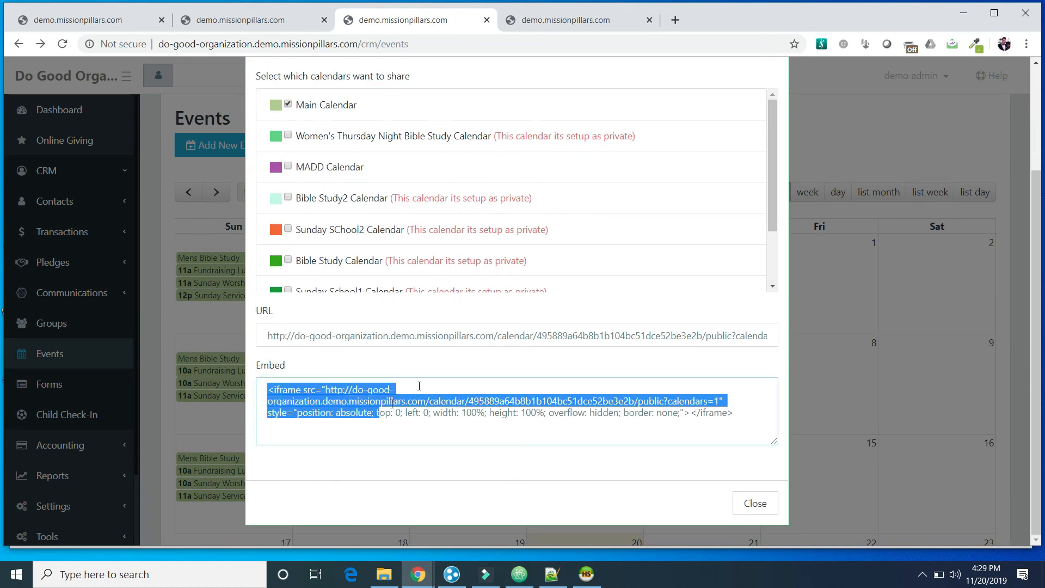
{"action": "left_click", "coordinate": [496, 336]}
{"action": "left_click", "coordinate": [498, 337]}
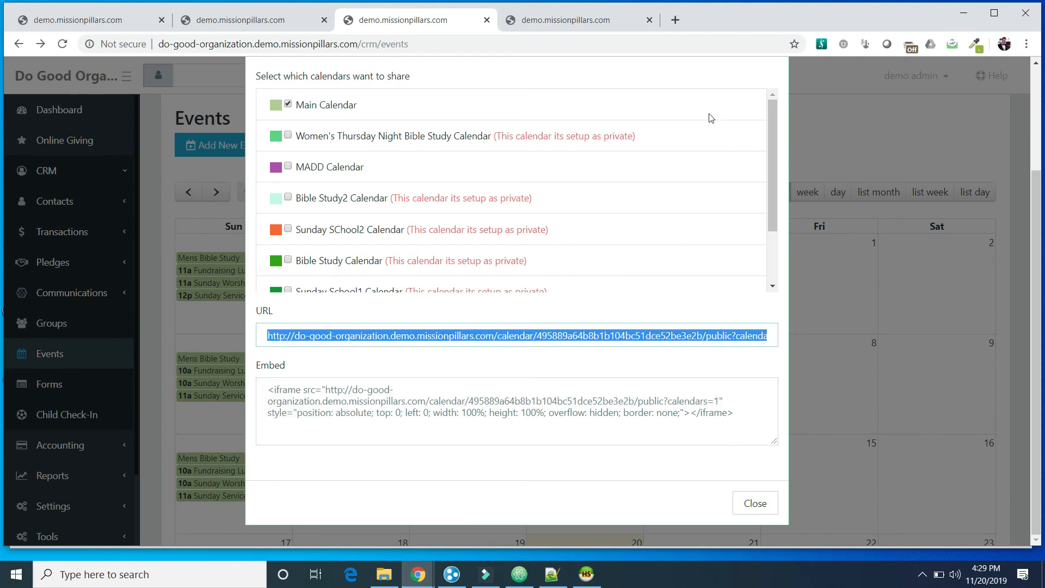
- Open the shared calendar URL in a new browser tab and view the details of the "Meet at the falls!" event
{"action": "left_click", "coordinate": [675, 20]}
{"action": "left_click", "coordinate": [592, 45]}
{"action": "type", "text": "https://do-good-organization.demo.missionpillars.com/calendar/495889a64b8b1b104bc51dce52be3e2b/public?calendars=1"}
{"action": "key", "text": "Return"}
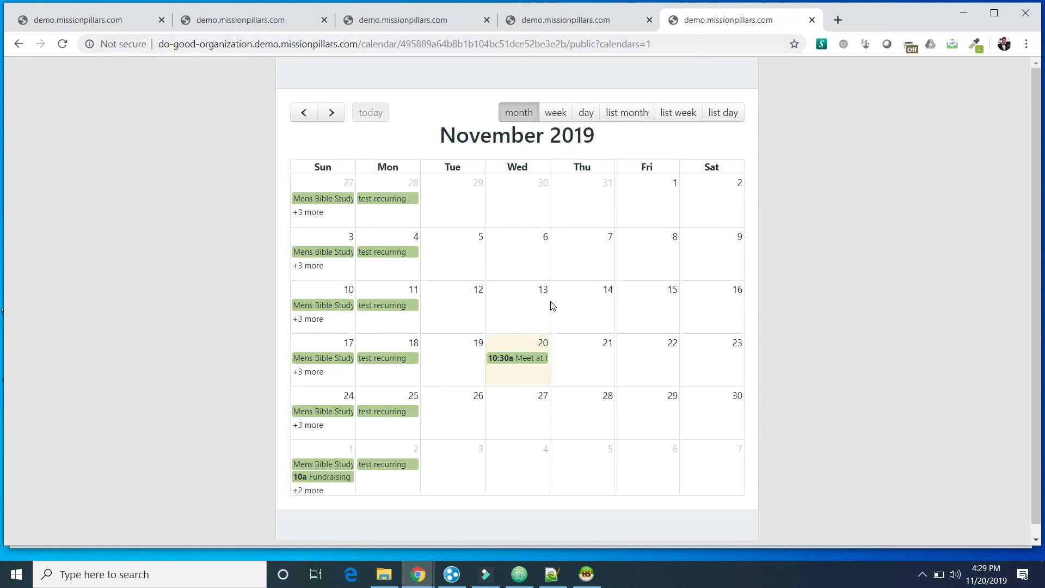
{"action": "left_click", "coordinate": [518, 361]}
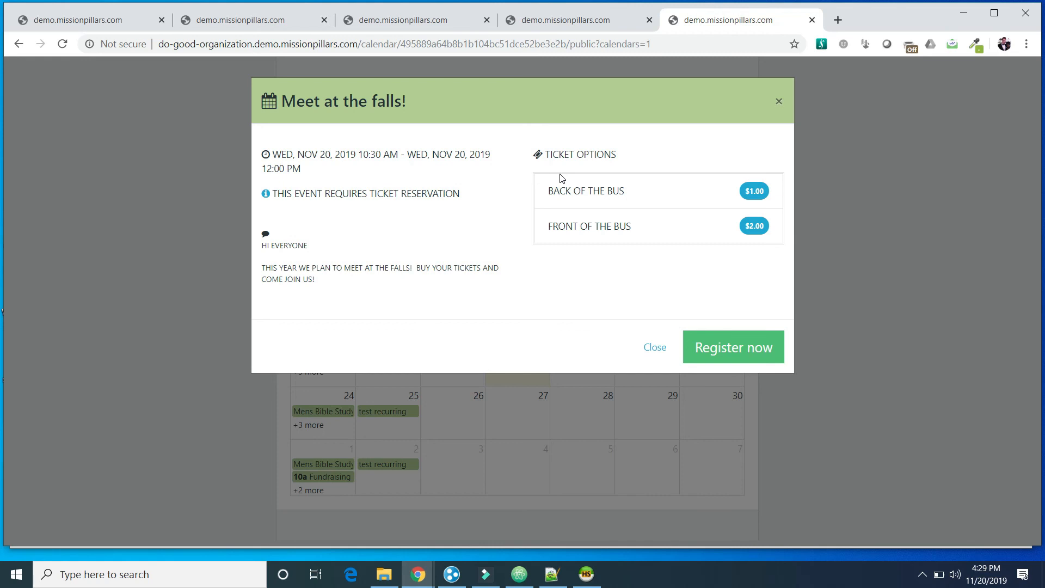
{"action": "left_click", "coordinate": [779, 101]}
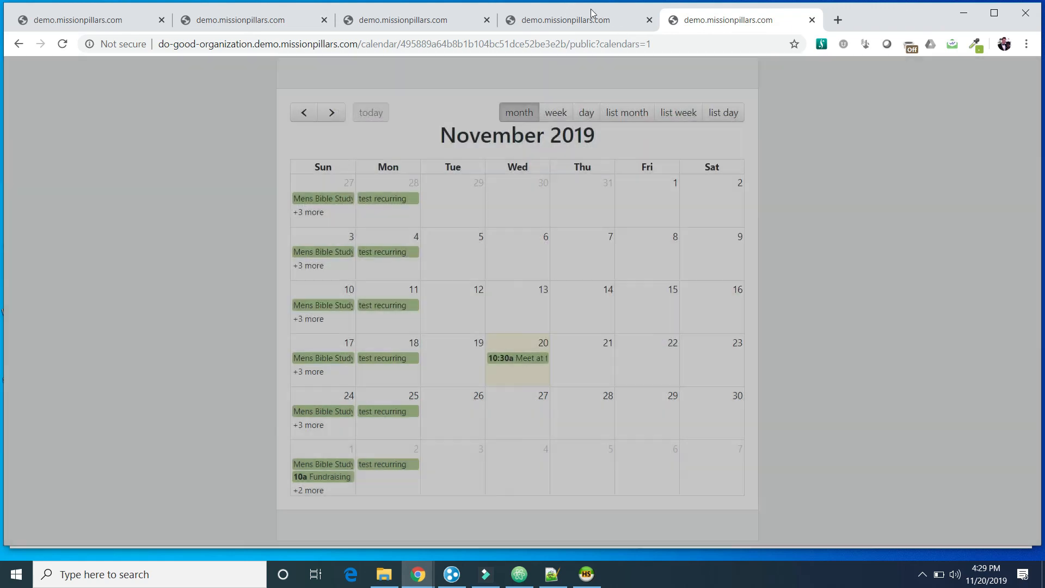
- Return to the calendar sharing settings, change the display to List View and copy the list URL
{"action": "left_click", "coordinate": [581, 20]}
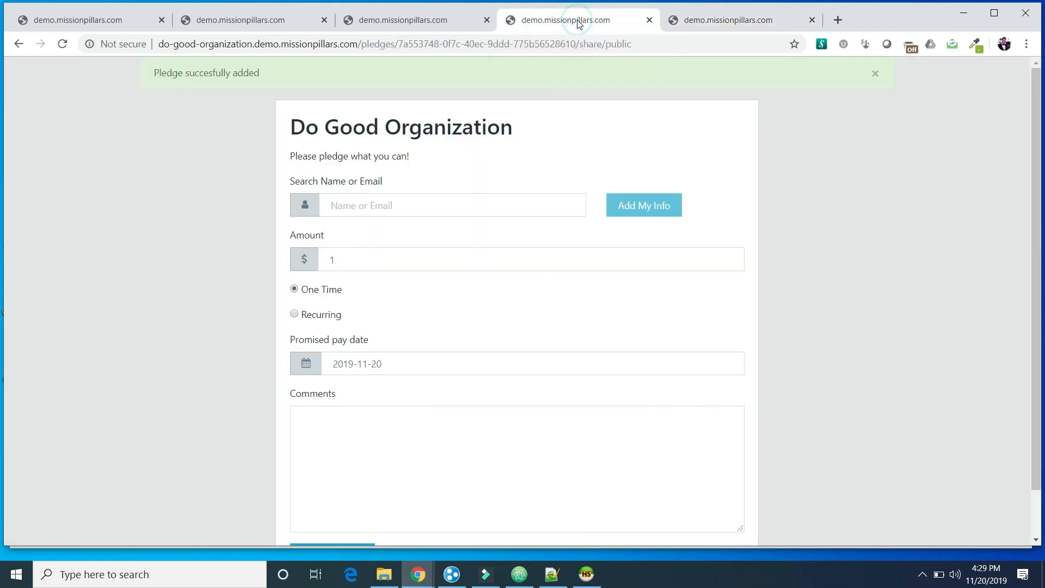
{"action": "left_click", "coordinate": [427, 25]}
{"action": "scroll", "coordinate": [386, 164], "scroll_direction": "up", "scroll_amount": 3}
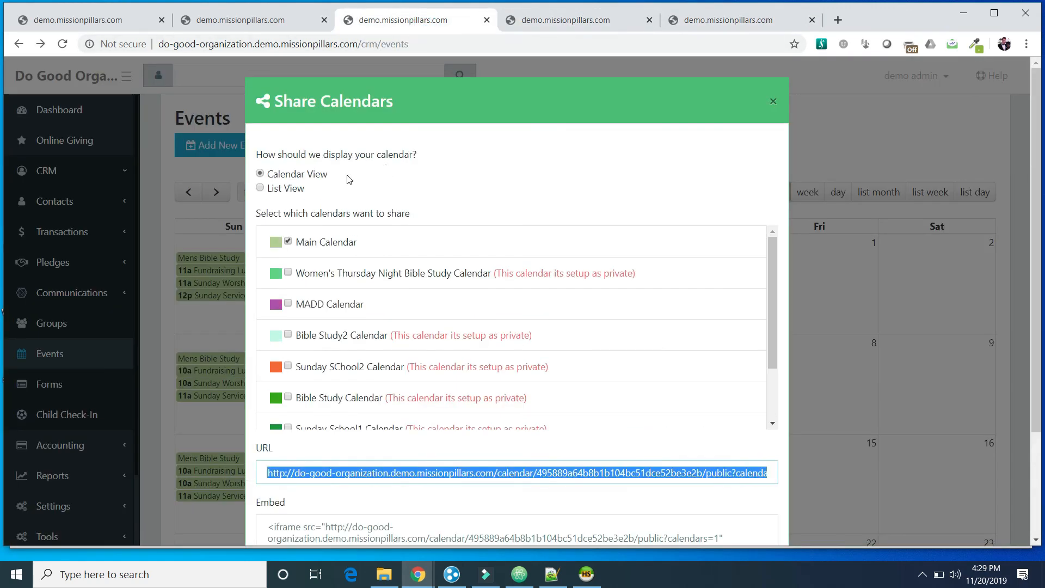
{"action": "left_click", "coordinate": [260, 188]}
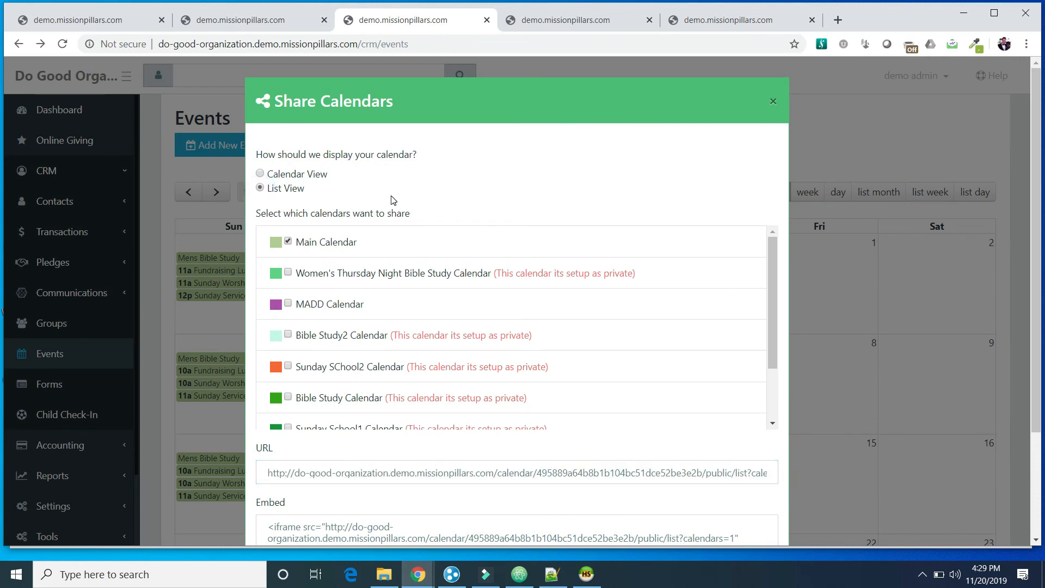
{"action": "scroll", "coordinate": [393, 200], "scroll_direction": "down", "scroll_amount": 3}
{"action": "double_click", "coordinate": [485, 336]}
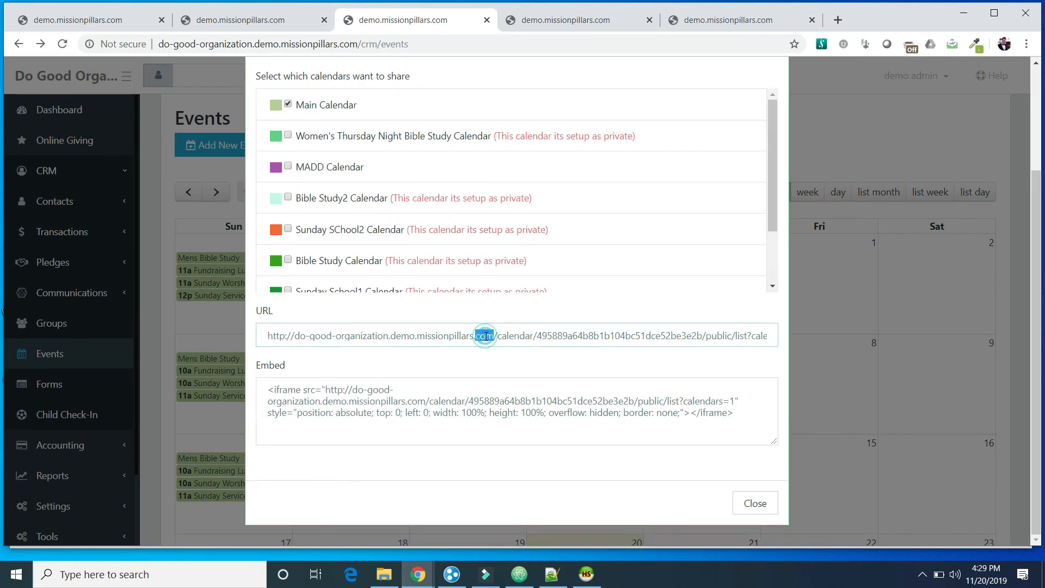
{"action": "left_click", "coordinate": [485, 336]}
{"action": "key", "text": "ctrl+c"}
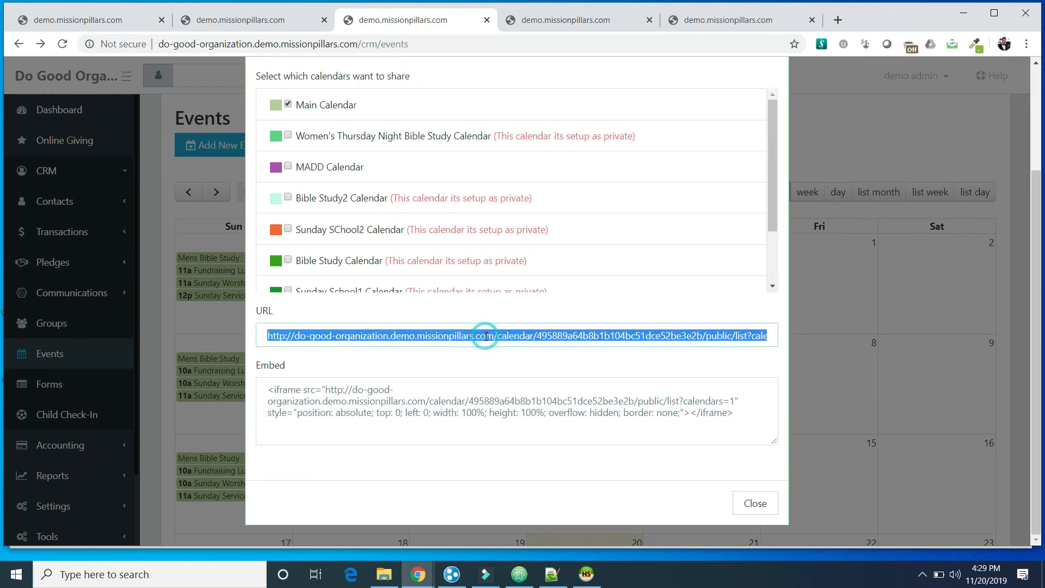
- Open the copied list URL of the shared calendar in a new browser tab
{"action": "left_click", "coordinate": [838, 20]}
{"action": "left_click", "coordinate": [639, 45]}
{"action": "key", "text": "ctrl+v"}
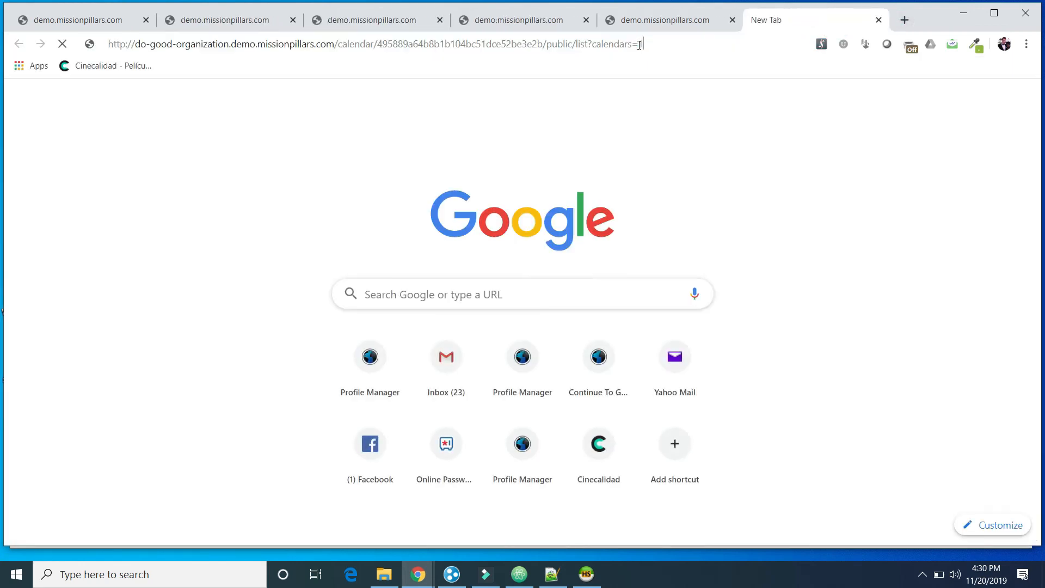
{"action": "key", "text": "Return"}
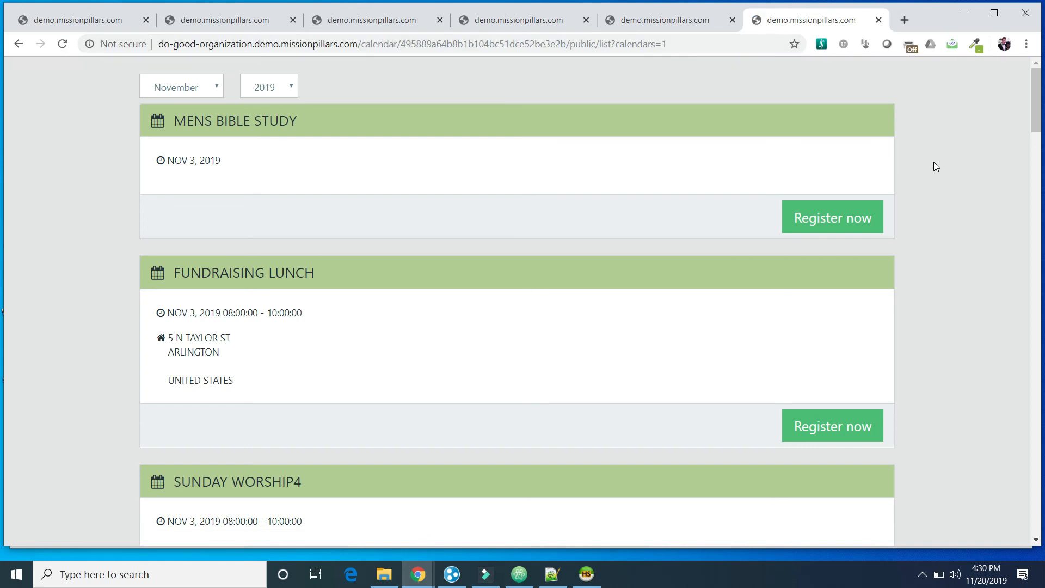
- Browse the public November 2019 event list, examining the event dates, locations and registration options
{"action": "scroll", "coordinate": [935, 163], "scroll_direction": "down", "scroll_amount": 3}
{"action": "scroll", "coordinate": [934, 164], "scroll_direction": "up", "scroll_amount": 3}
{"action": "scroll", "coordinate": [915, 215], "scroll_direction": "down", "scroll_amount": 6}
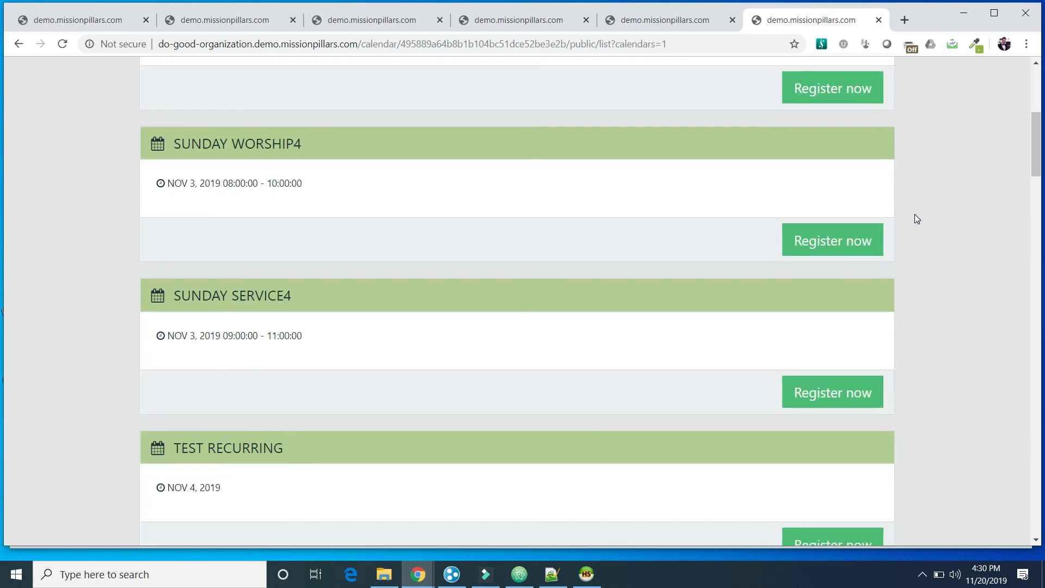
{"action": "scroll", "coordinate": [915, 215], "scroll_direction": "down", "scroll_amount": 15}
{"action": "scroll", "coordinate": [916, 218], "scroll_direction": "down", "scroll_amount": 2}
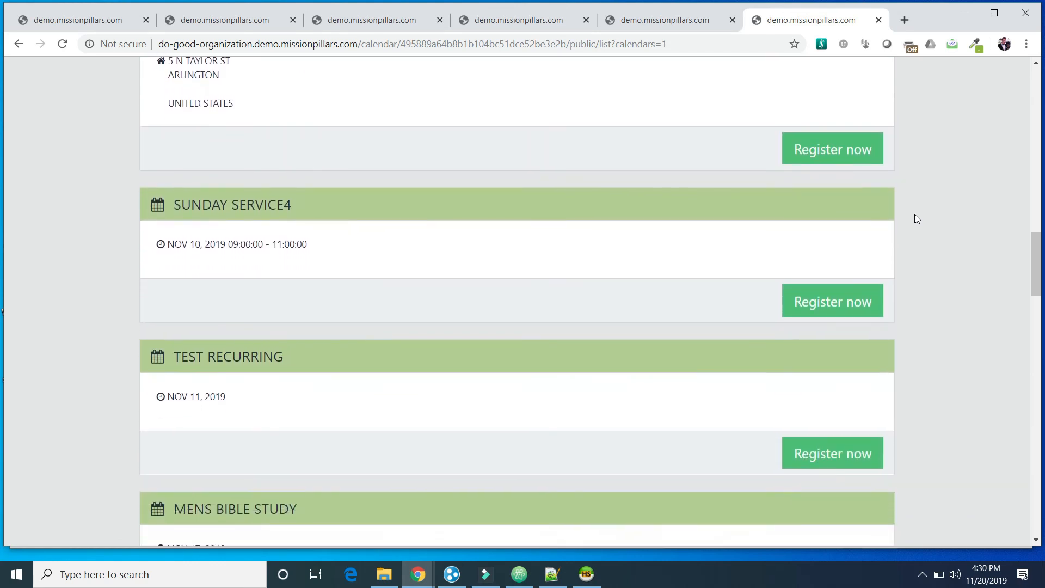
{"action": "scroll", "coordinate": [916, 217], "scroll_direction": "down", "scroll_amount": 1}
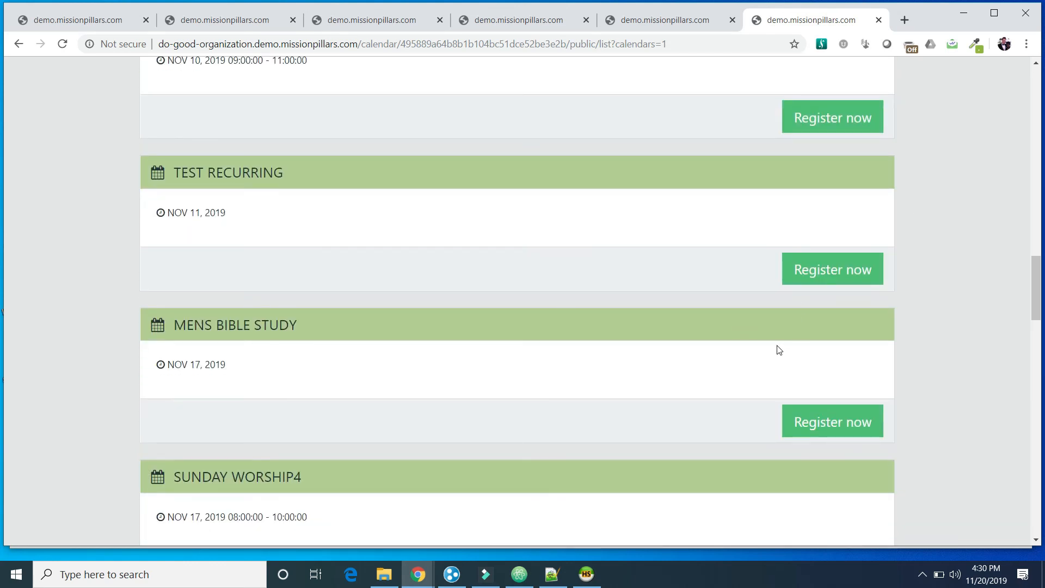
{"action": "scroll", "coordinate": [779, 349], "scroll_direction": "down", "scroll_amount": 4}
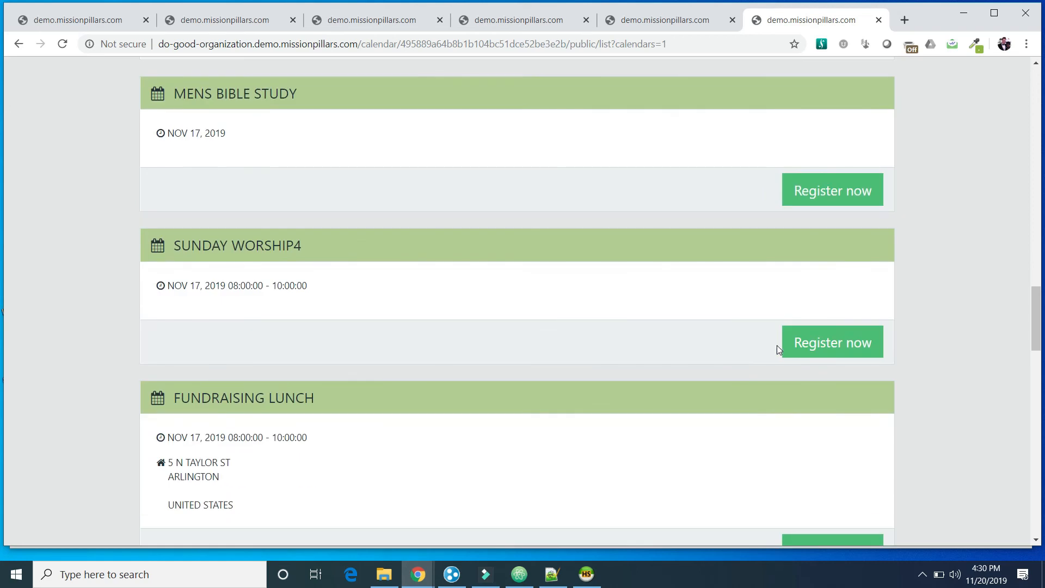
{"action": "scroll", "coordinate": [779, 350], "scroll_direction": "down", "scroll_amount": 4}
{"action": "scroll", "coordinate": [779, 350], "scroll_direction": "down", "scroll_amount": 8}
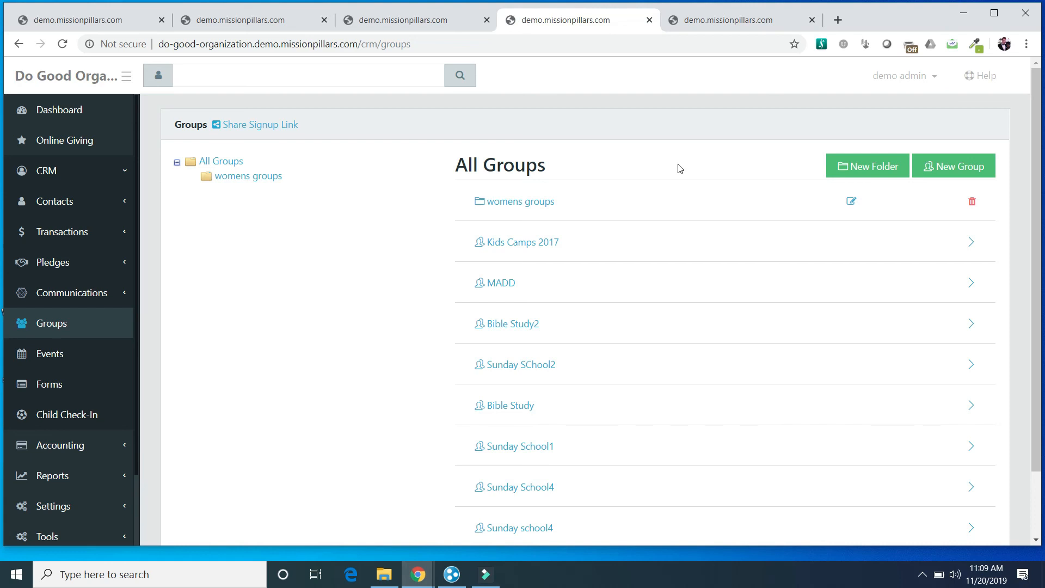
- Open the Bible Study group for editing and review its folder, signup form, campaign, purpose and address fields
{"action": "left_click", "coordinate": [526, 409]}
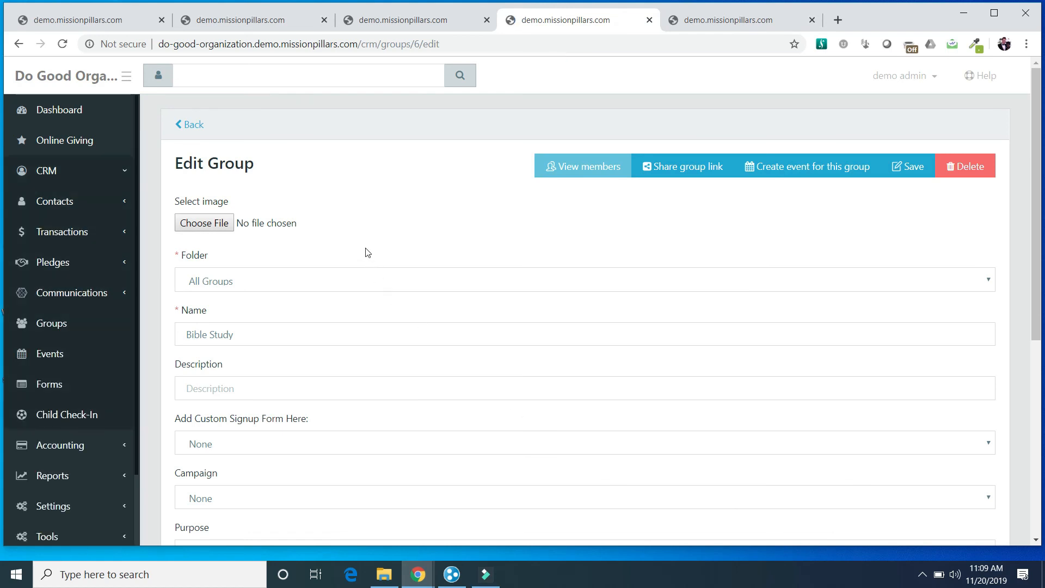
{"action": "left_click", "coordinate": [357, 281]}
{"action": "left_click", "coordinate": [357, 280]}
{"action": "scroll", "coordinate": [358, 282], "scroll_direction": "down", "scroll_amount": 2}
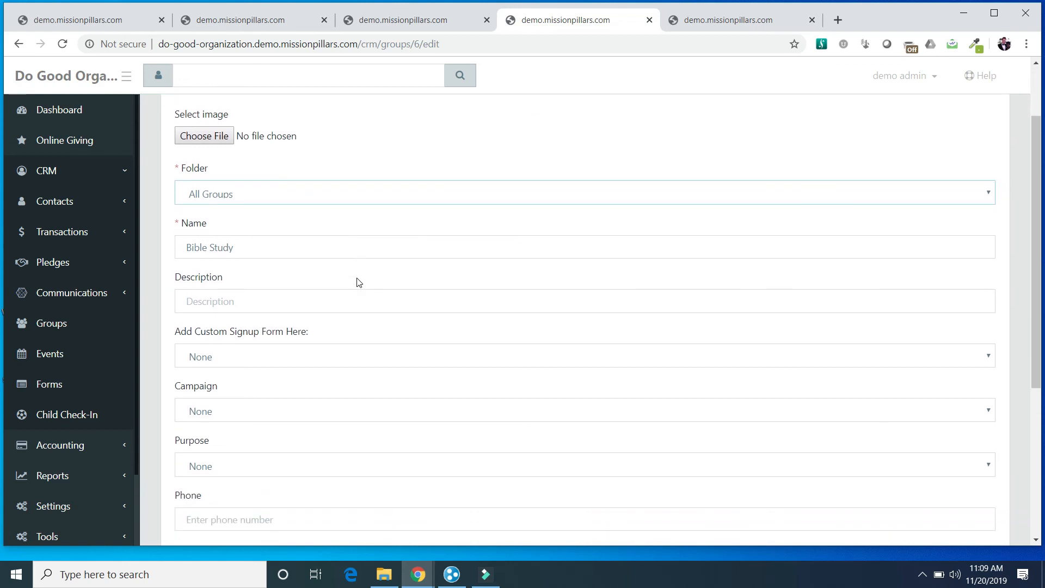
{"action": "scroll", "coordinate": [292, 189], "scroll_direction": "down", "scroll_amount": 2}
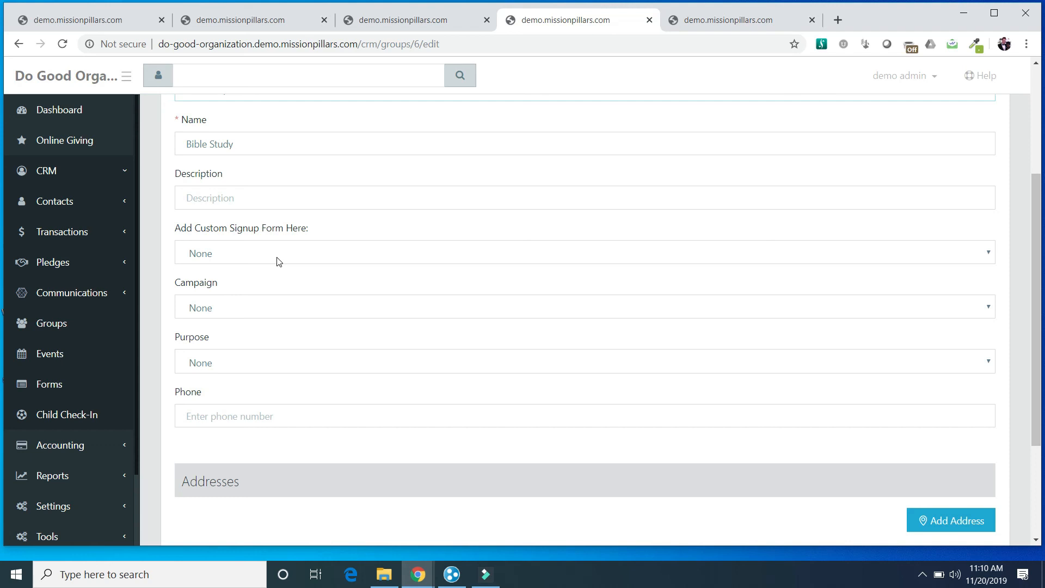
{"action": "scroll", "coordinate": [279, 262], "scroll_direction": "up", "scroll_amount": 4}
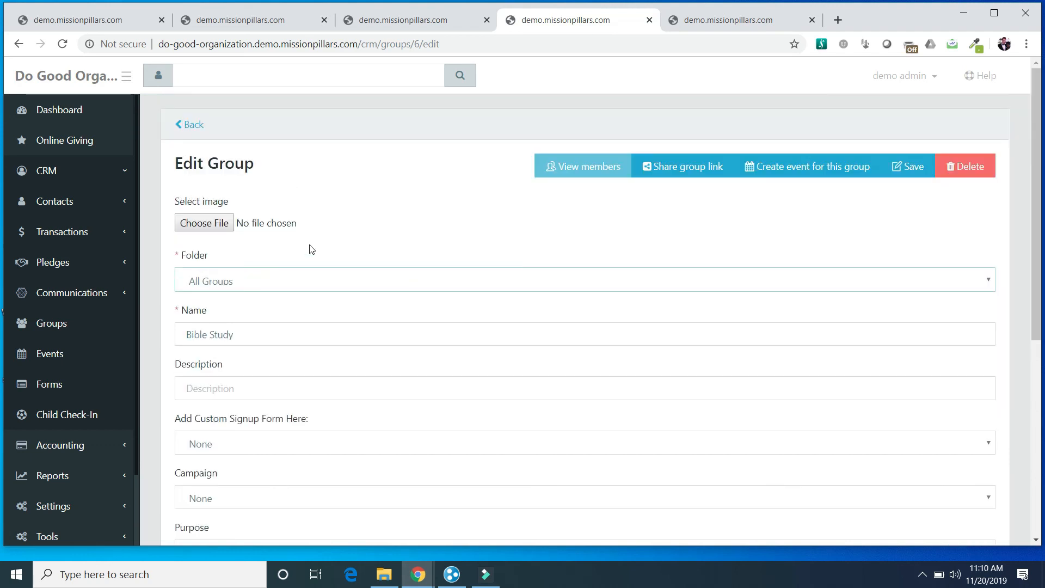
- Get the Bible Study group's signup link, select it and view the group's public join page in another browser tab
{"action": "left_click", "coordinate": [692, 164]}
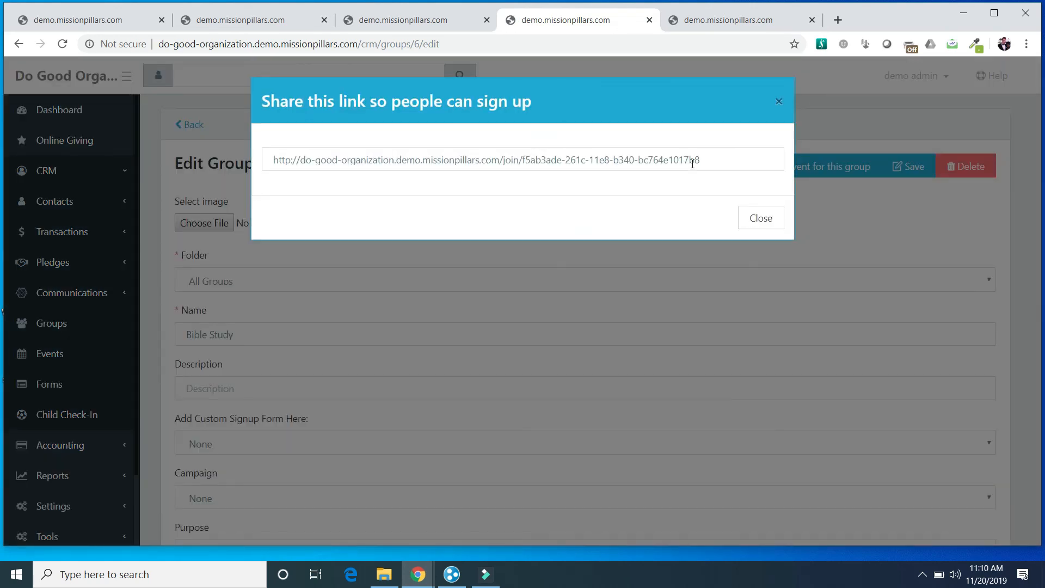
{"action": "left_click_drag", "start_coordinate": [702, 161], "coordinate": [273, 158]}
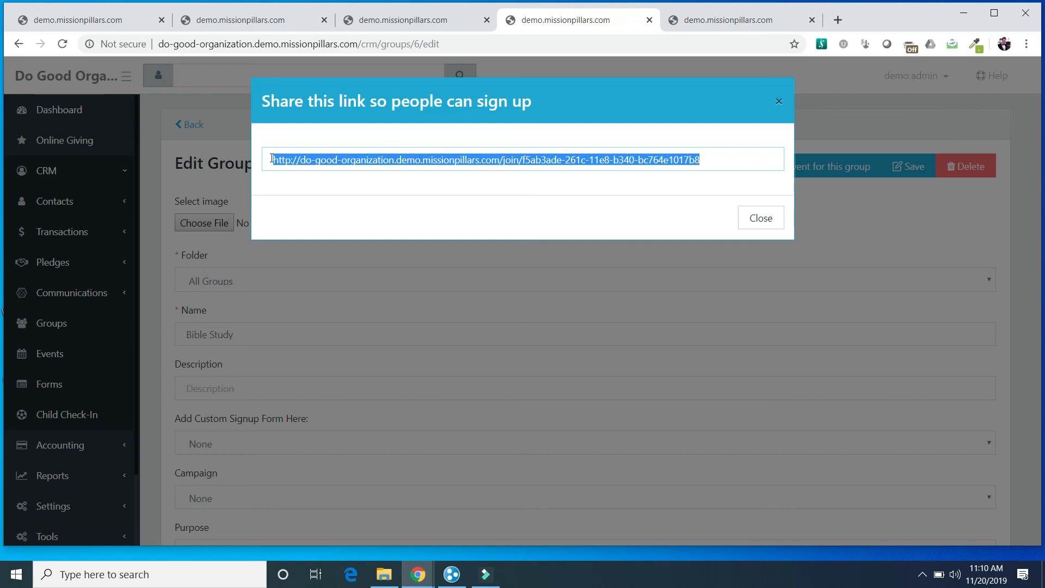
{"action": "left_click", "coordinate": [704, 21]}
{"action": "left_click", "coordinate": [573, 43]}
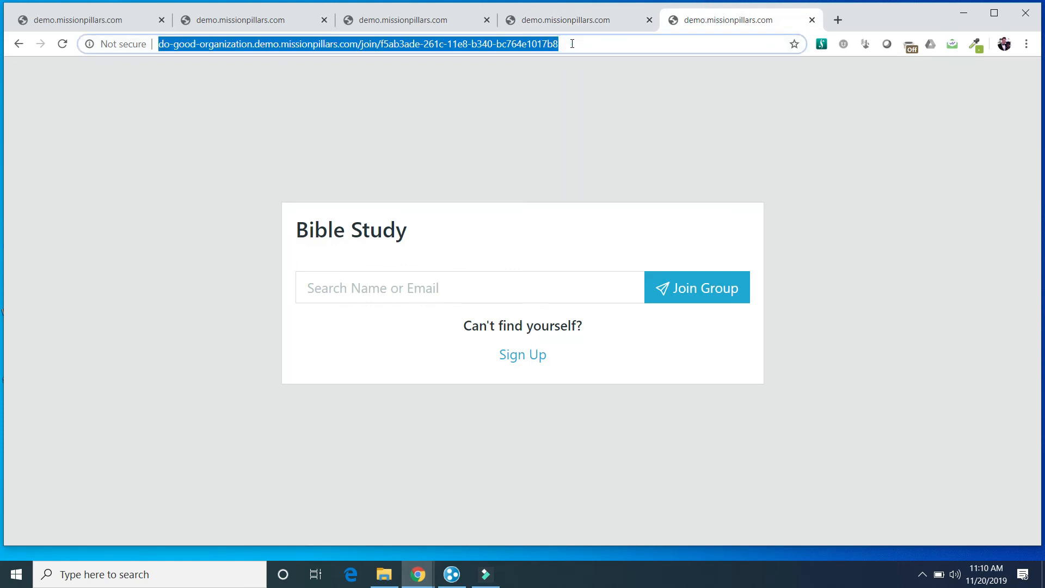
- Search the Bible Study join page for "demo", choose the fourth matching contact and join the group
{"action": "left_click", "coordinate": [435, 285]}
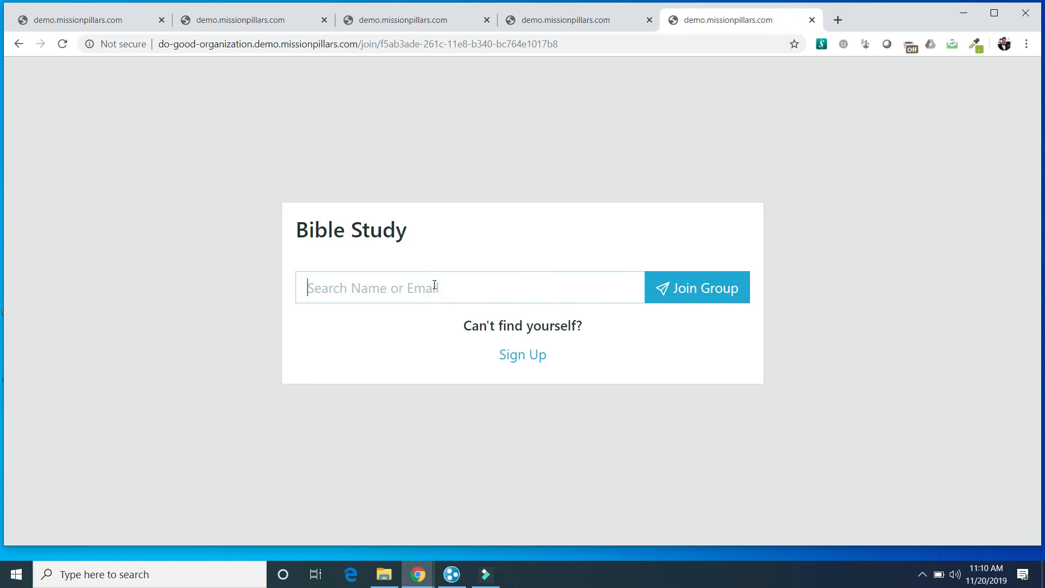
{"action": "left_click", "coordinate": [423, 285]}
{"action": "type", "text": "demo"}
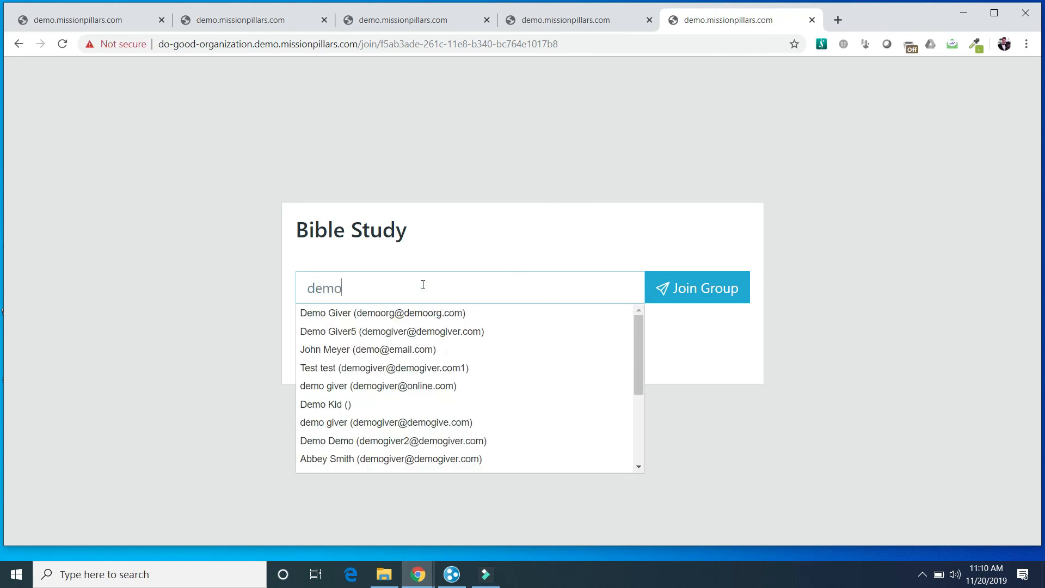
{"action": "left_click", "coordinate": [387, 369]}
{"action": "left_click", "coordinate": [712, 297]}
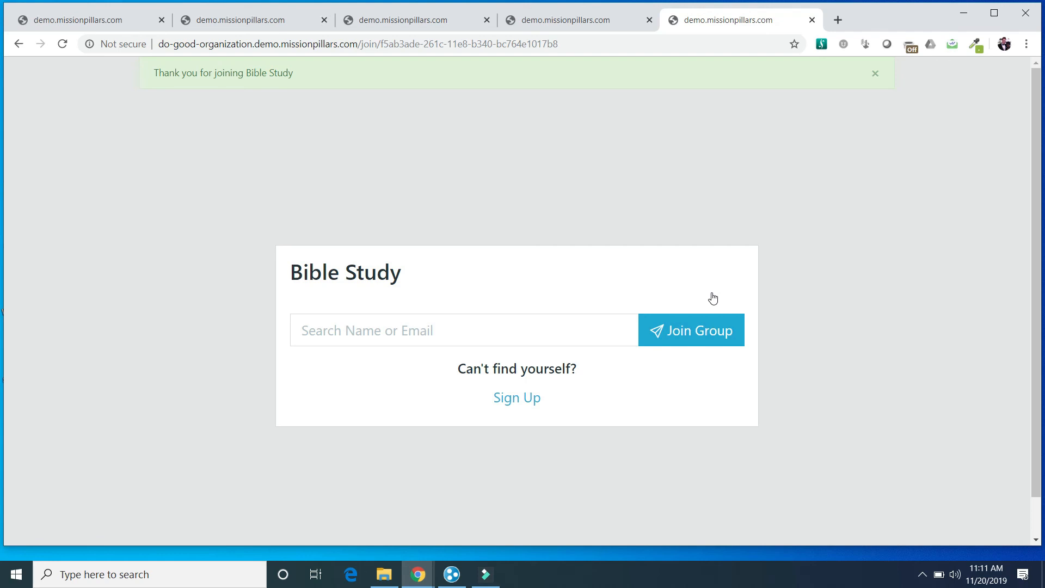
- Return to the Bible Study group's edit page, dismiss the signup link and view the group's member list
{"action": "left_click", "coordinate": [585, 21]}
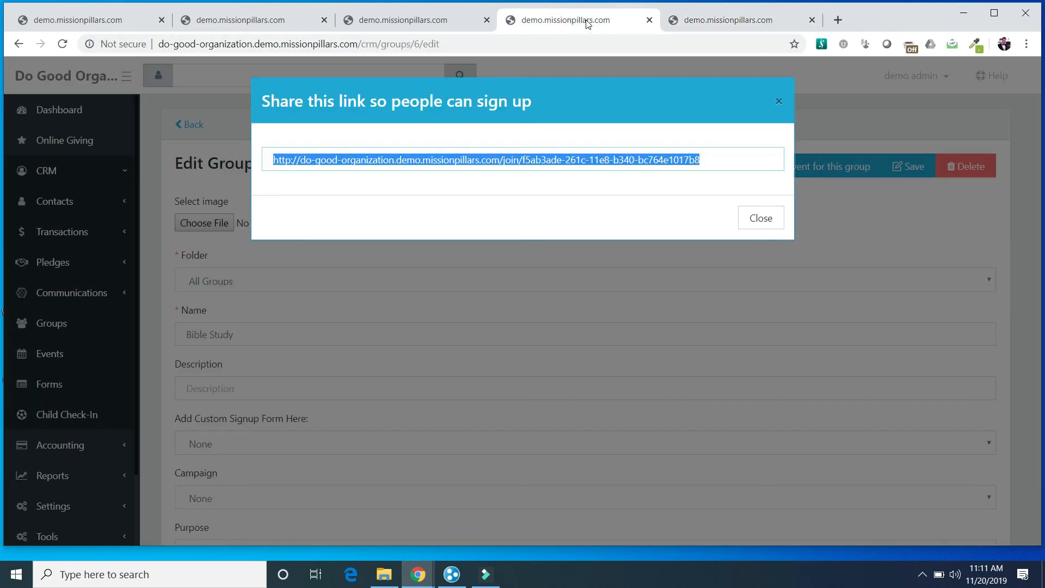
{"action": "left_click", "coordinate": [782, 104]}
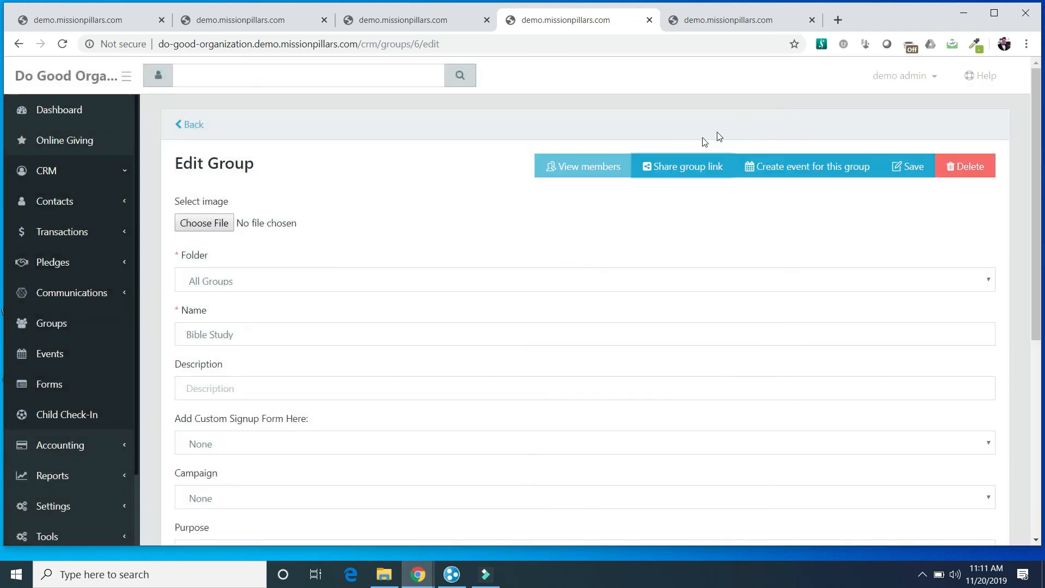
{"action": "left_click", "coordinate": [593, 173]}
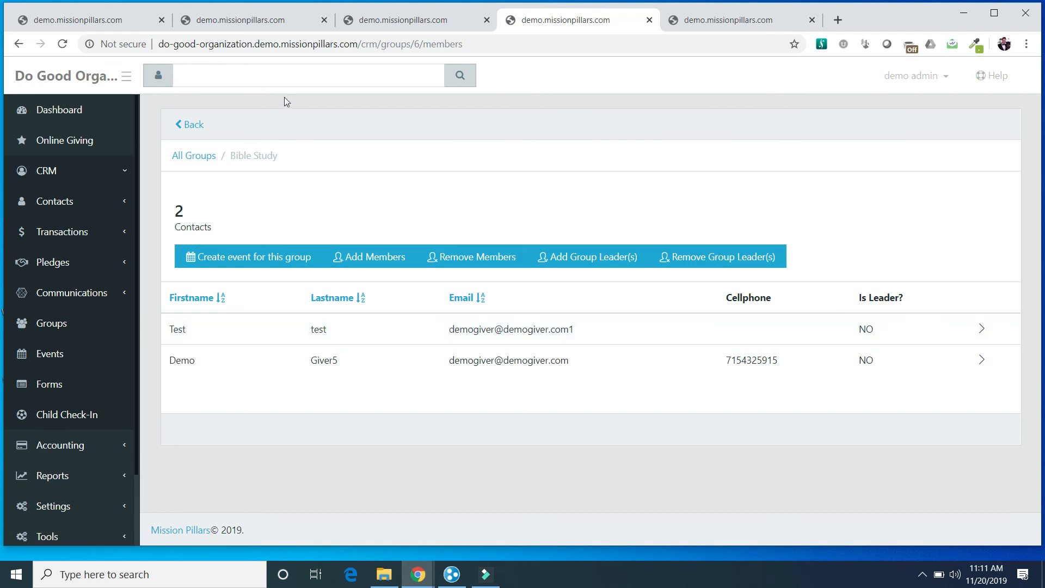
- Search contacts for "demo", open the fourth match's profile to check its group tags, and return to the Bible Study members
{"action": "left_click", "coordinate": [278, 77]}
{"action": "type", "text": "demo"}
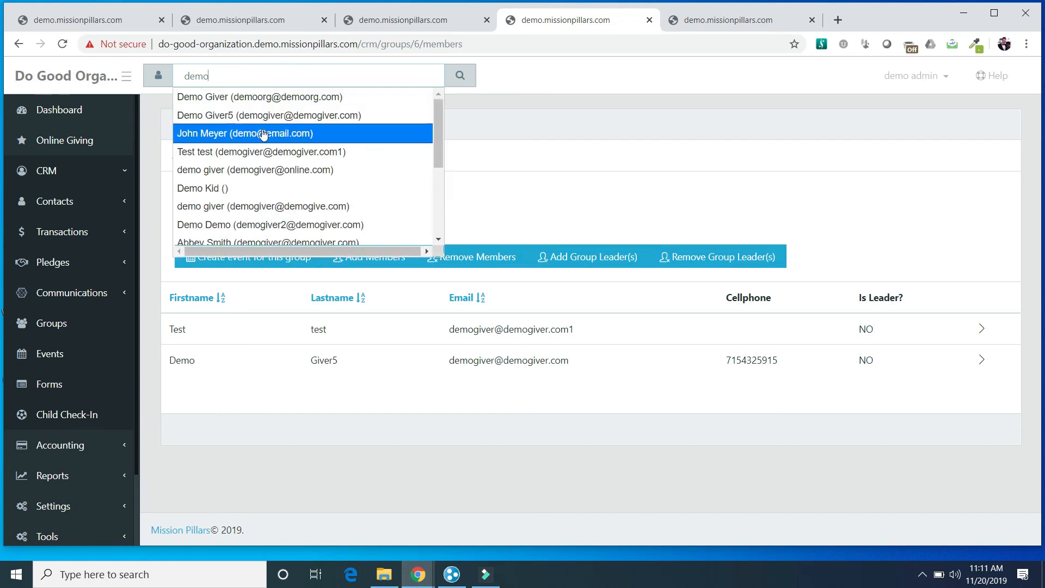
{"action": "left_click", "coordinate": [261, 150]}
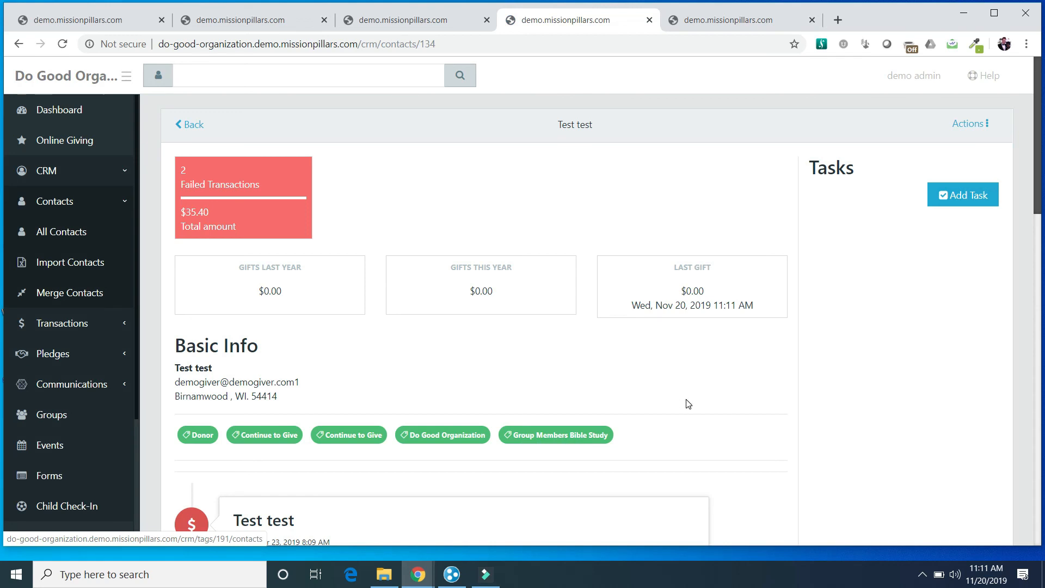
{"action": "left_click", "coordinate": [18, 46]}
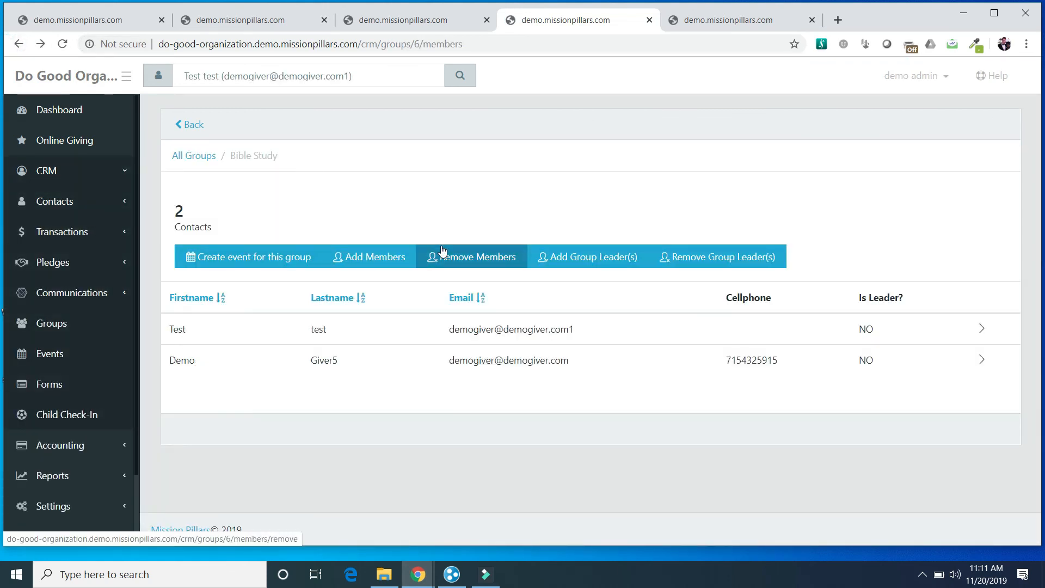
- Remove the first listed contact from the Bible Study group's members and save the change
{"action": "left_click", "coordinate": [472, 263]}
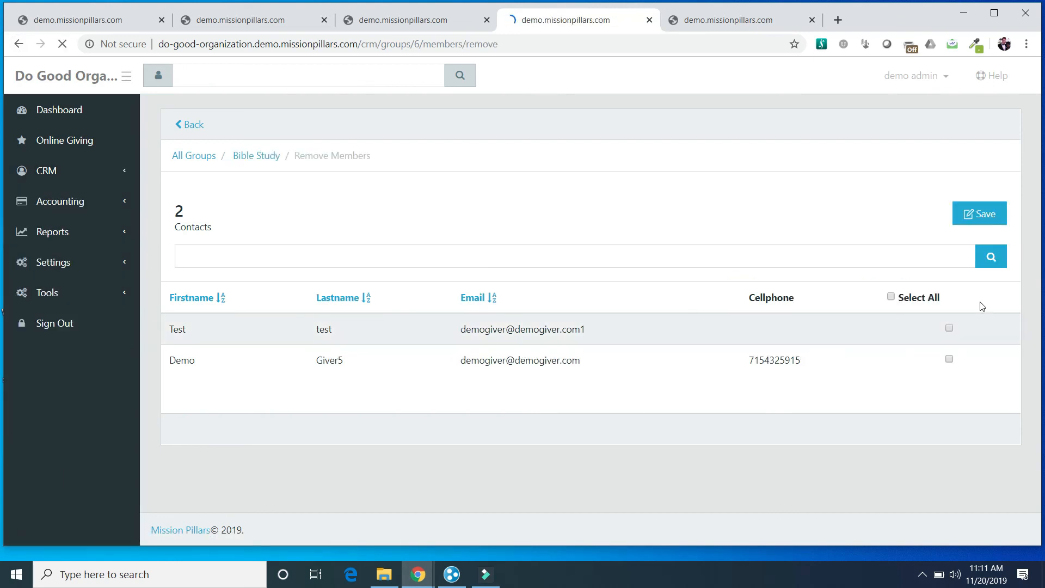
{"action": "left_click", "coordinate": [949, 328]}
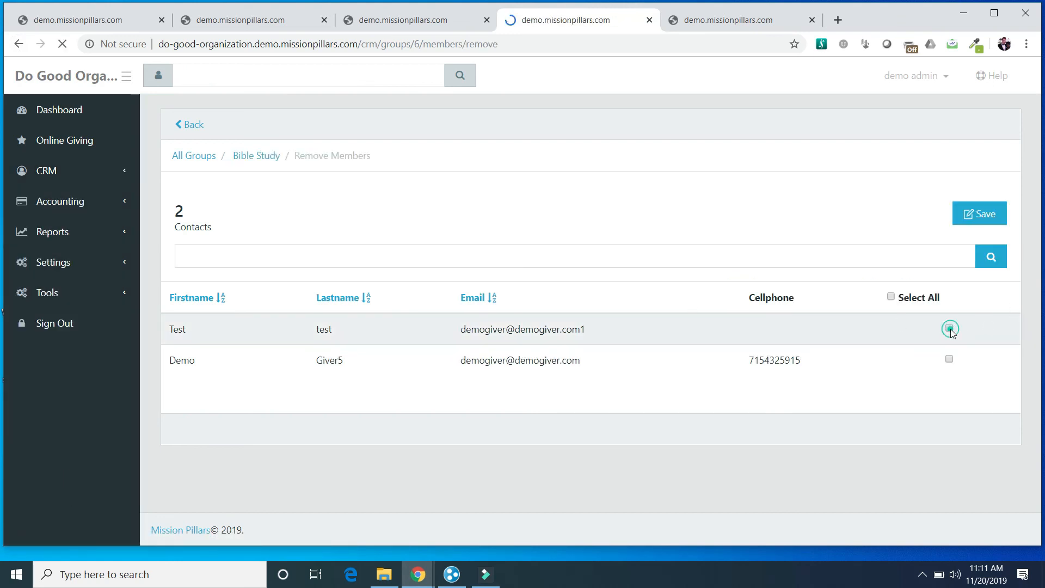
{"action": "left_click", "coordinate": [985, 216]}
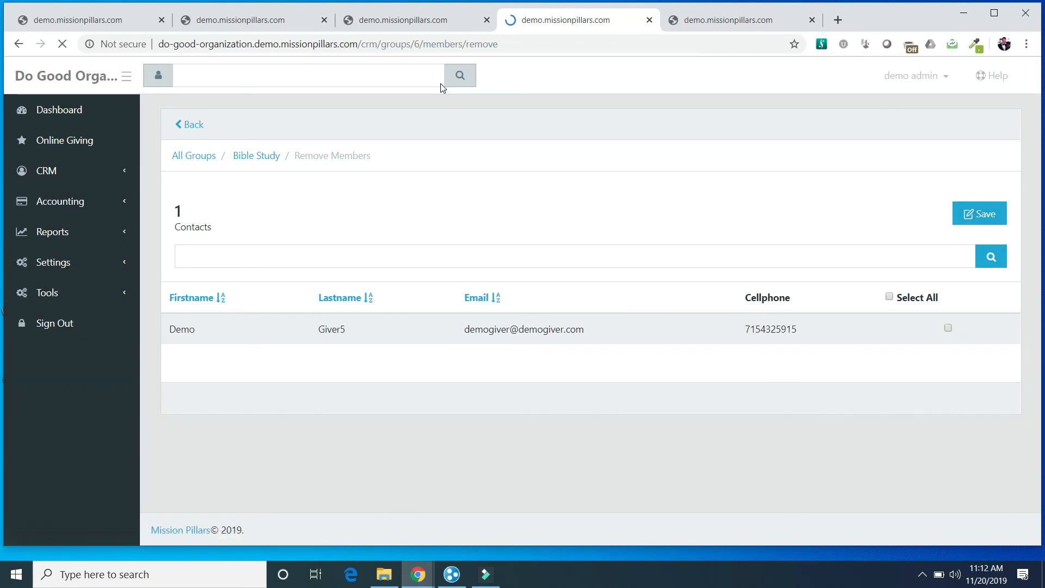
- Search contacts for "demo" and reopen the fourth match's profile to examine its tags and activity timeline
{"action": "left_click", "coordinate": [367, 75]}
{"action": "type", "text": "demo"}
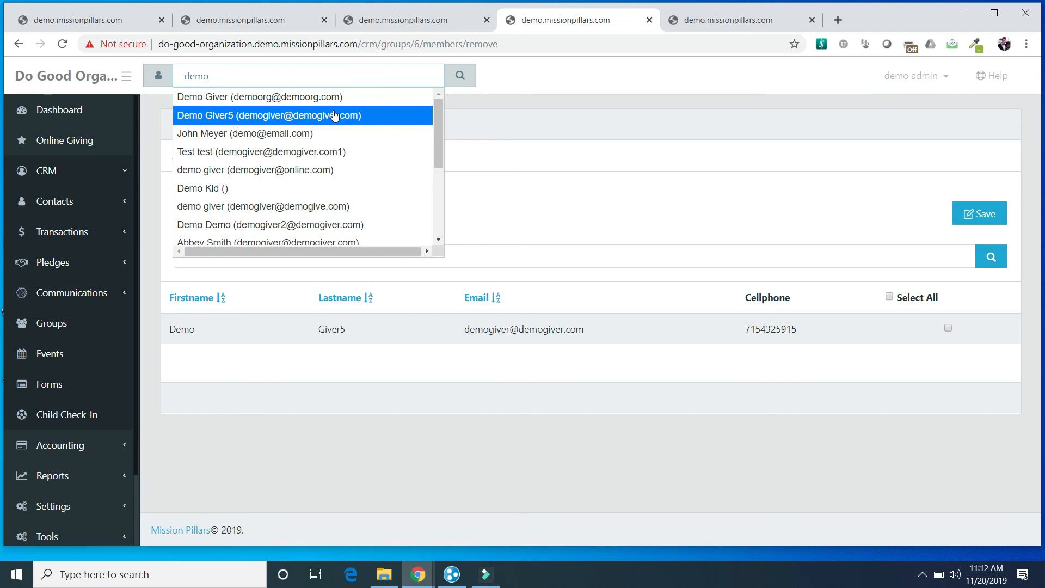
{"action": "left_click", "coordinate": [306, 151]}
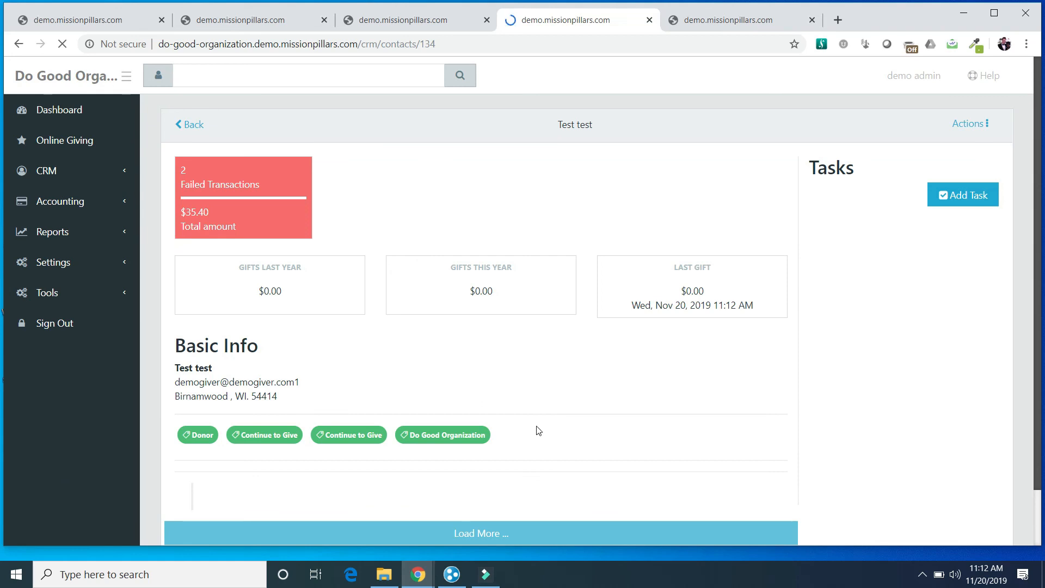
{"action": "scroll", "coordinate": [535, 430], "scroll_direction": "down", "scroll_amount": 2}
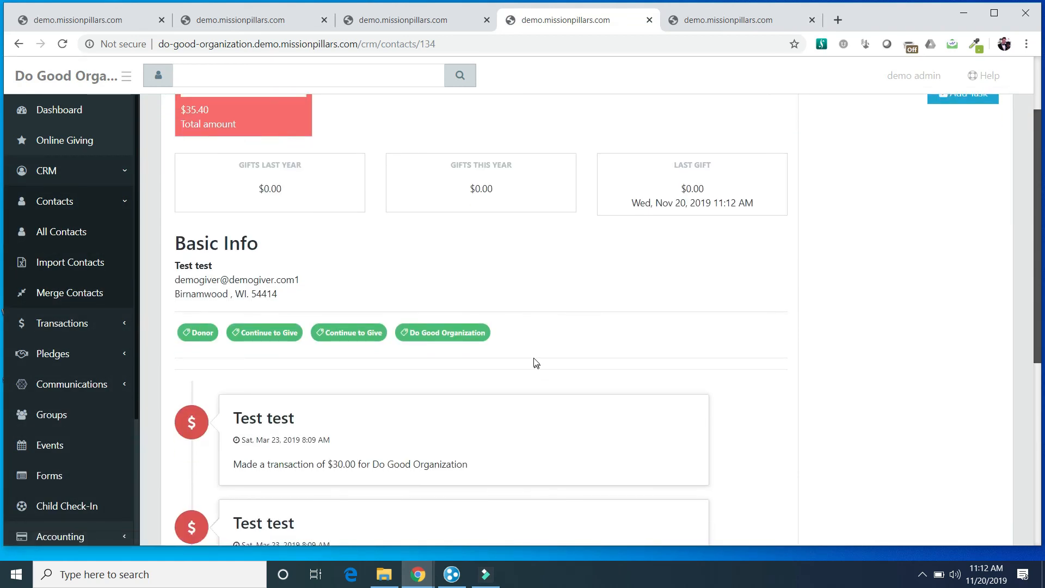
{"action": "scroll", "coordinate": [533, 346], "scroll_direction": "up", "scroll_amount": 2}
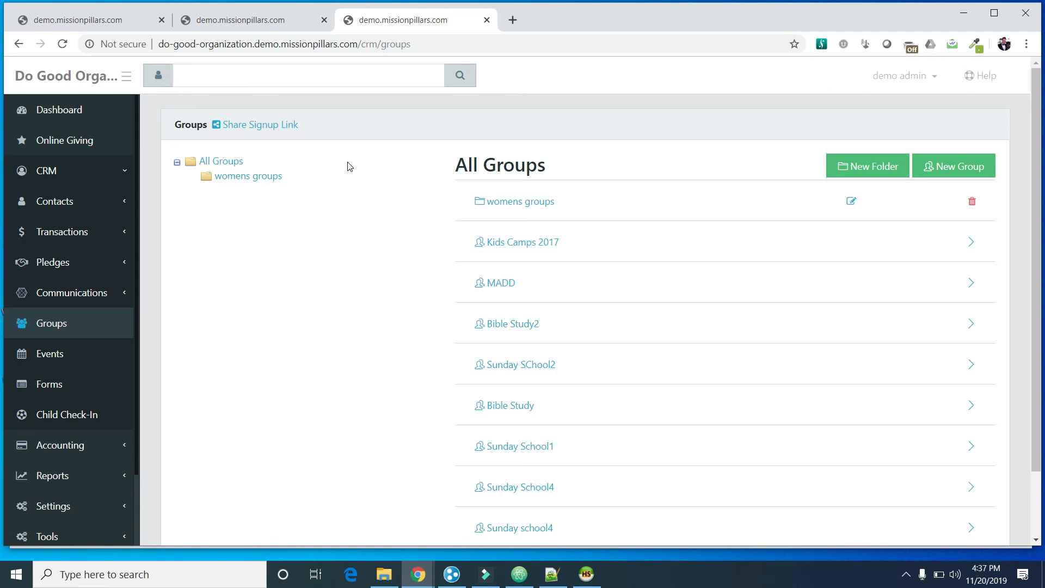
- Copy the signup link covering all groups, load it in a new browser tab and look through the public group list
{"action": "left_click", "coordinate": [284, 129]}
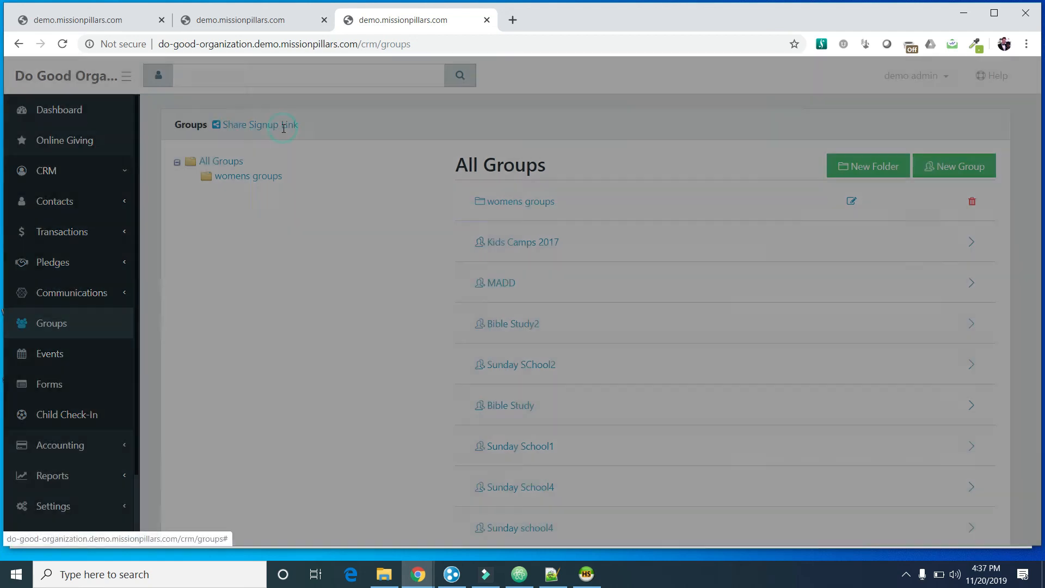
{"action": "left_click_drag", "start_coordinate": [533, 161], "coordinate": [272, 159]}
{"action": "key", "text": "ctrl+c"}
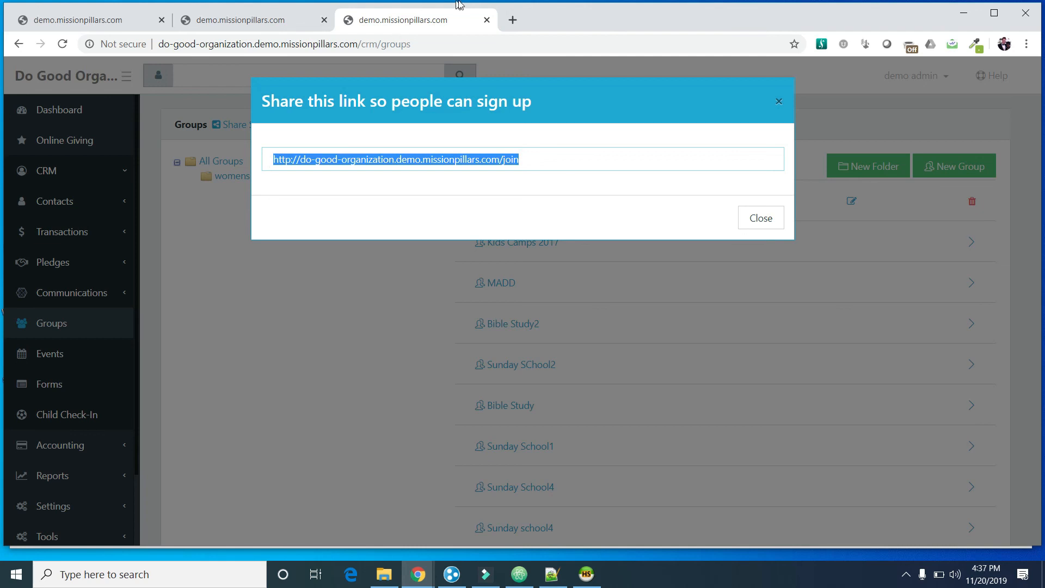
{"action": "left_click", "coordinate": [512, 20]}
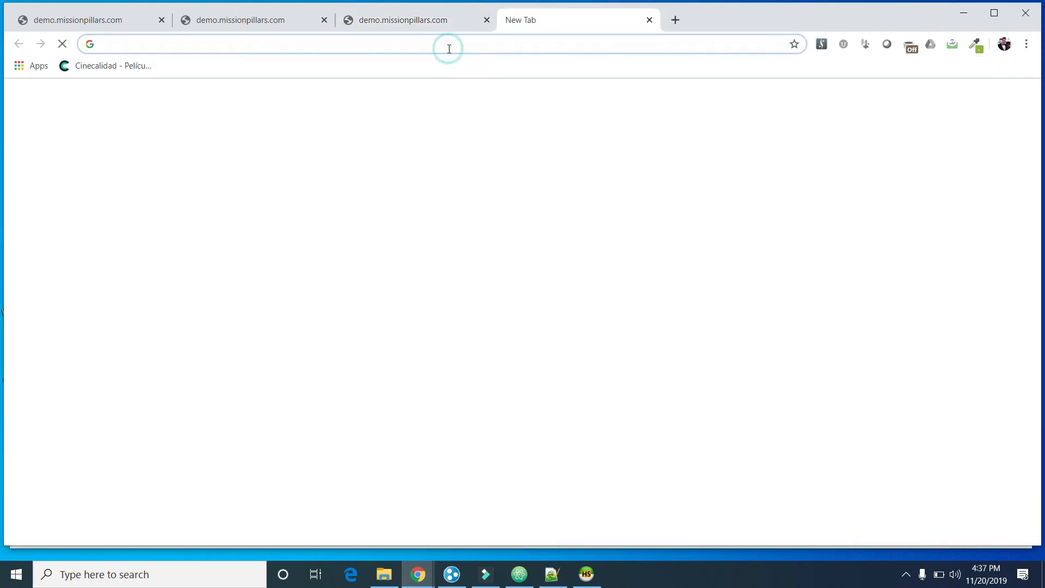
{"action": "key", "text": "ctrl+v"}
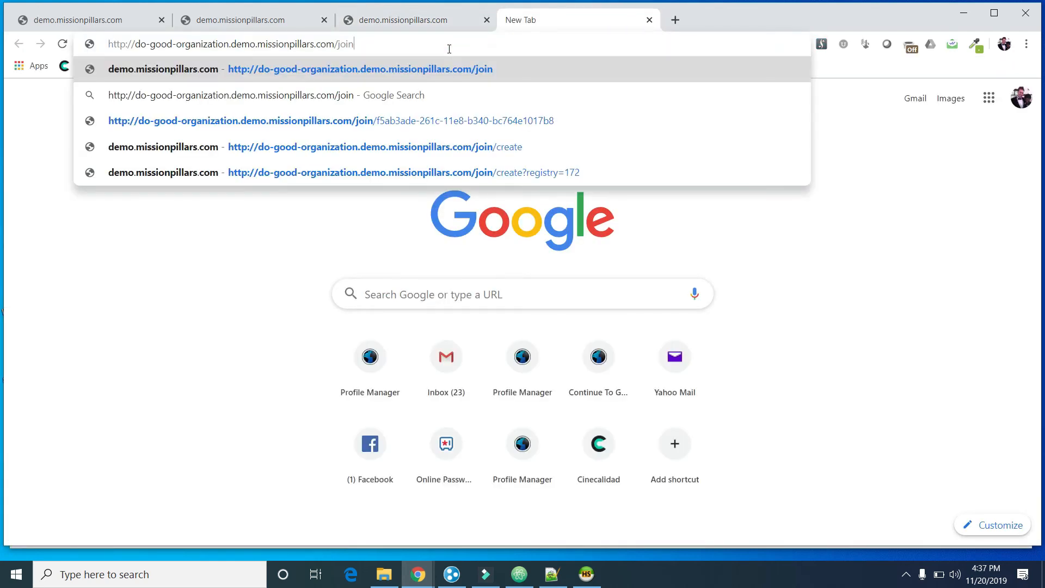
{"action": "key", "text": "Return"}
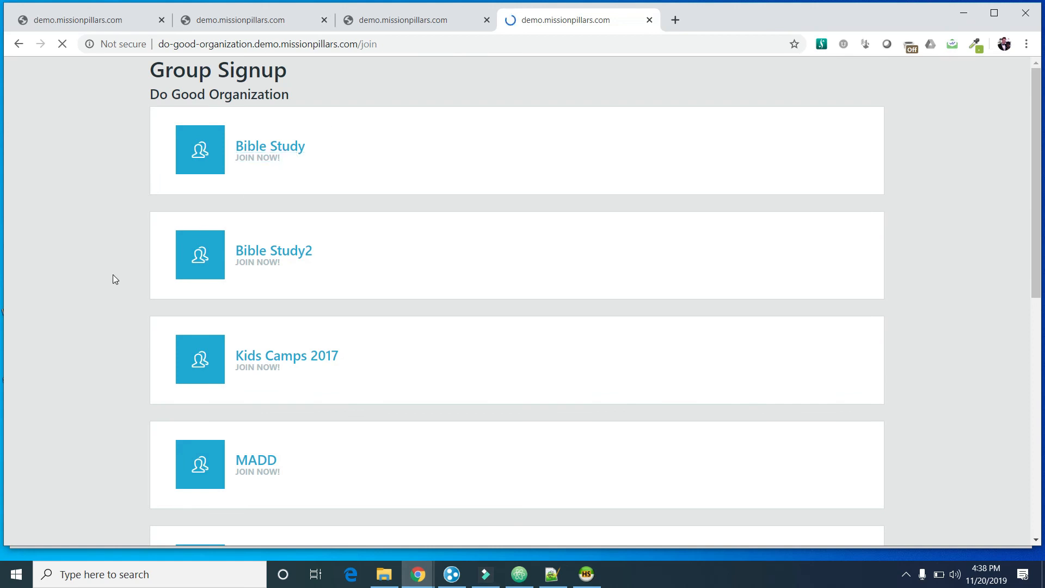
{"action": "scroll", "coordinate": [112, 277], "scroll_direction": "down", "scroll_amount": 2}
{"action": "scroll", "coordinate": [115, 279], "scroll_direction": "down", "scroll_amount": 2}
{"action": "scroll", "coordinate": [113, 274], "scroll_direction": "up", "scroll_amount": 7}
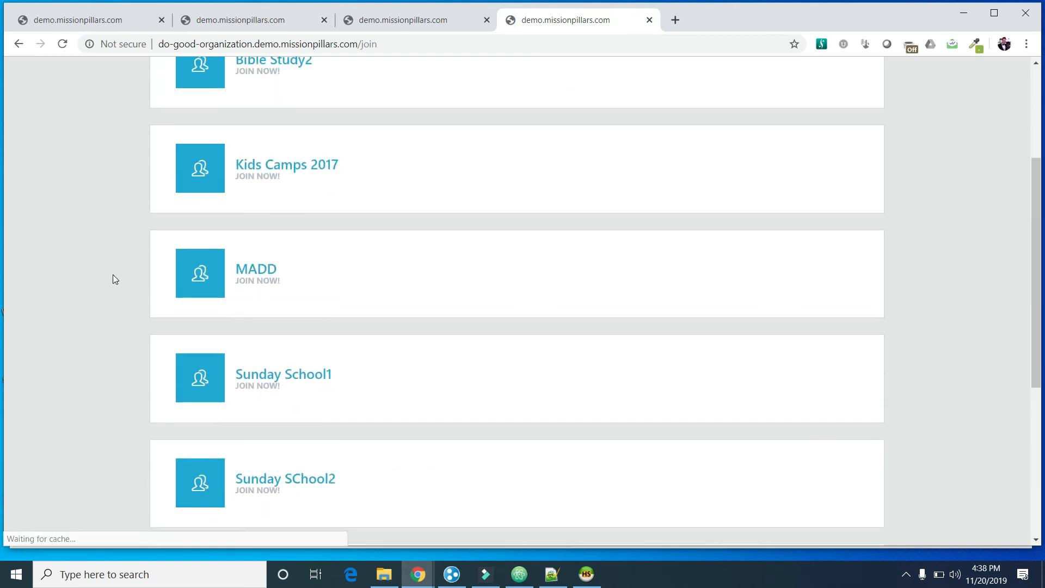
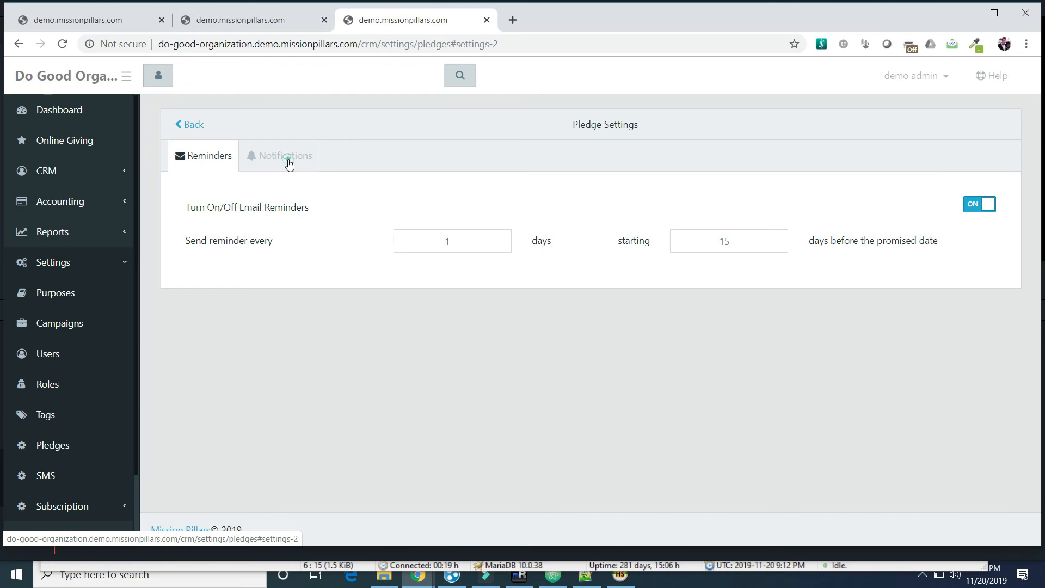
- View the pledge notification settings and open the list of pledge forms
{"action": "left_click", "coordinate": [289, 164]}
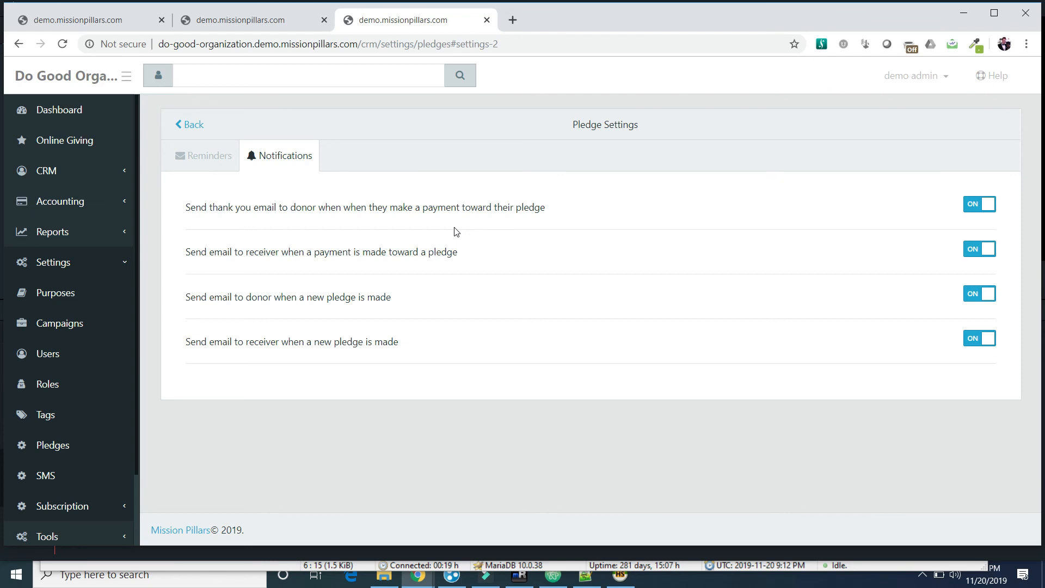
{"action": "left_click", "coordinate": [113, 171]}
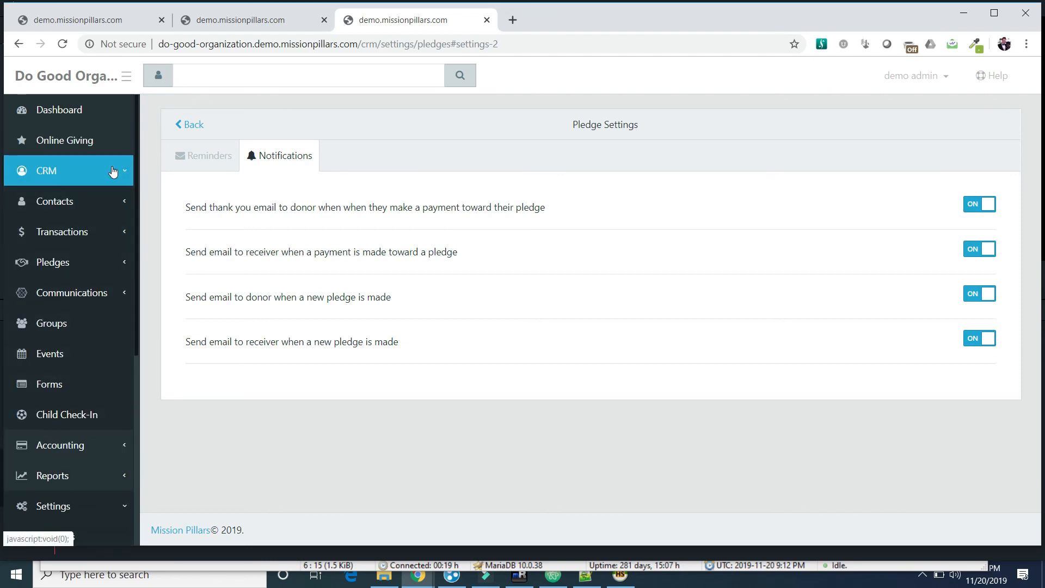
{"action": "left_click", "coordinate": [94, 271]}
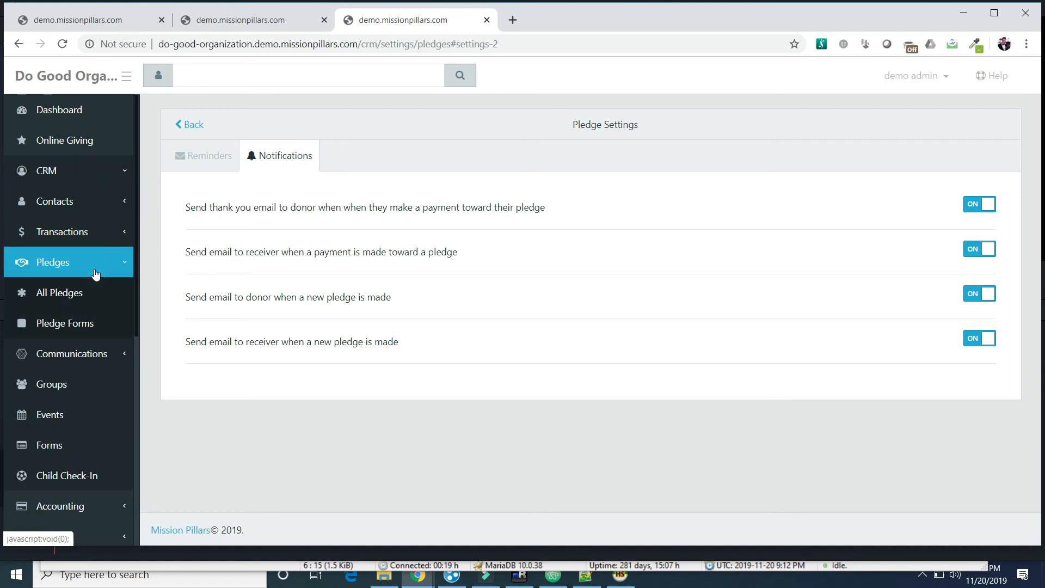
{"action": "left_click", "coordinate": [80, 325]}
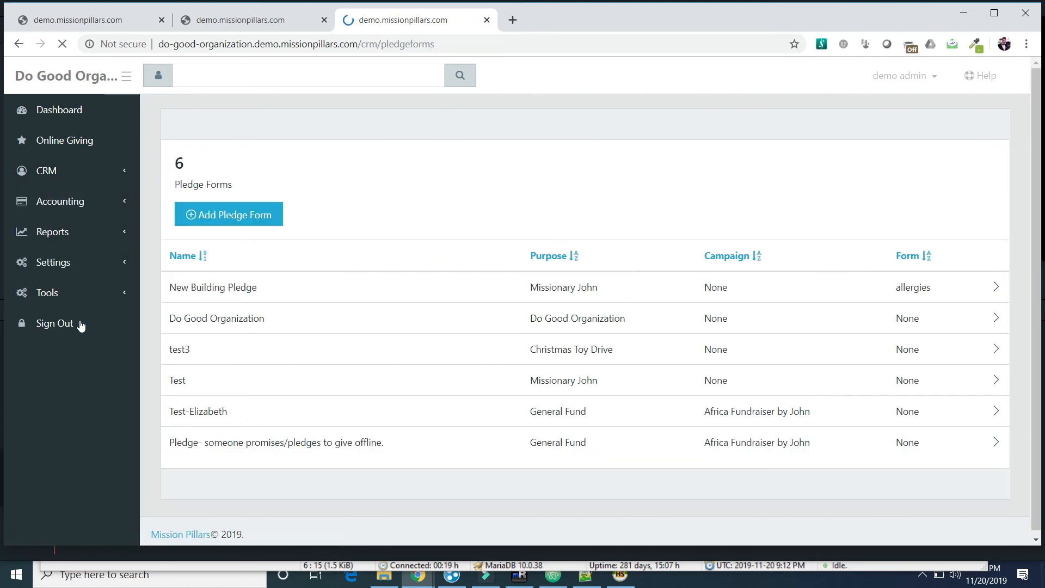
- Open the Do Good Organization pledge form for editing, review its description, campaign, purpose and custom form fields, and return to its details
{"action": "left_click", "coordinate": [513, 320]}
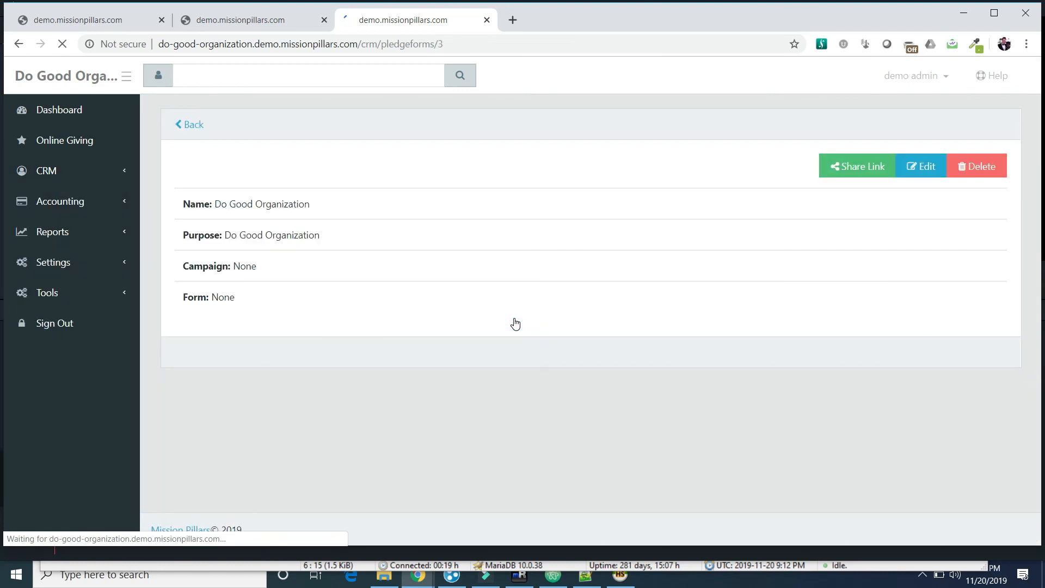
{"action": "left_click", "coordinate": [918, 173]}
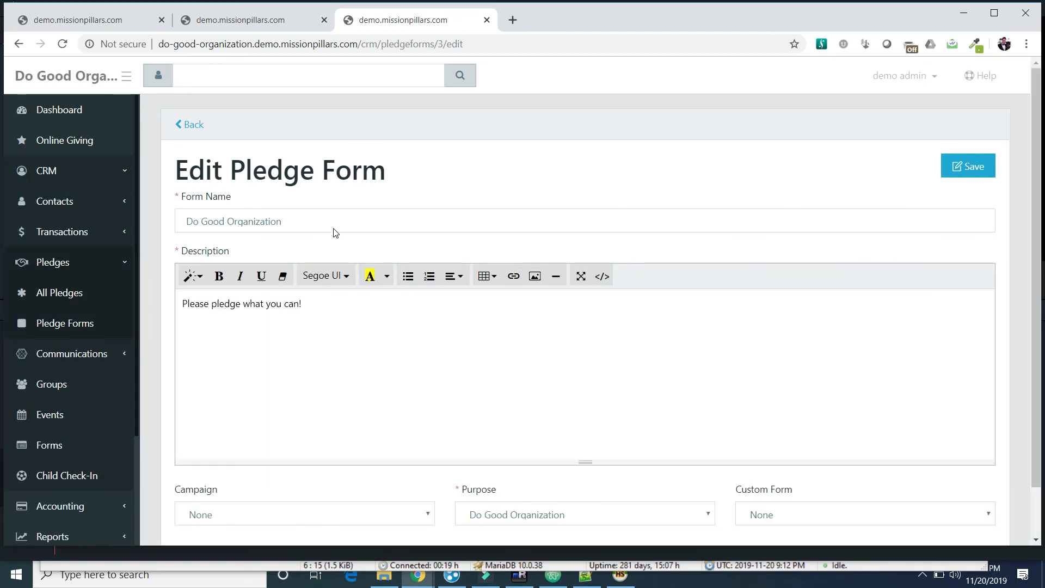
{"action": "scroll", "coordinate": [249, 319], "scroll_direction": "down", "scroll_amount": 1}
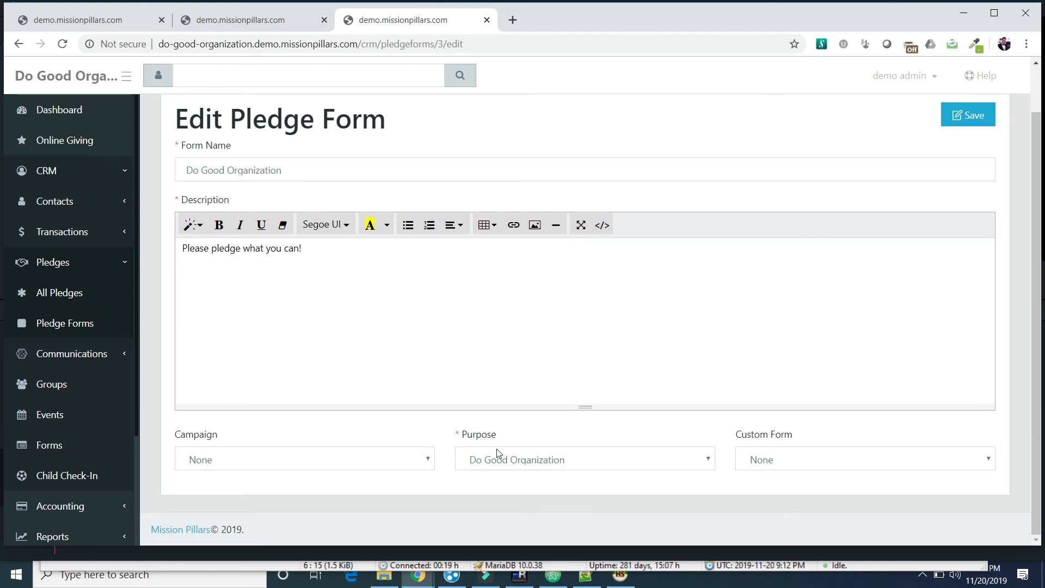
{"action": "left_click_drag", "start_coordinate": [493, 434], "coordinate": [456, 439]}
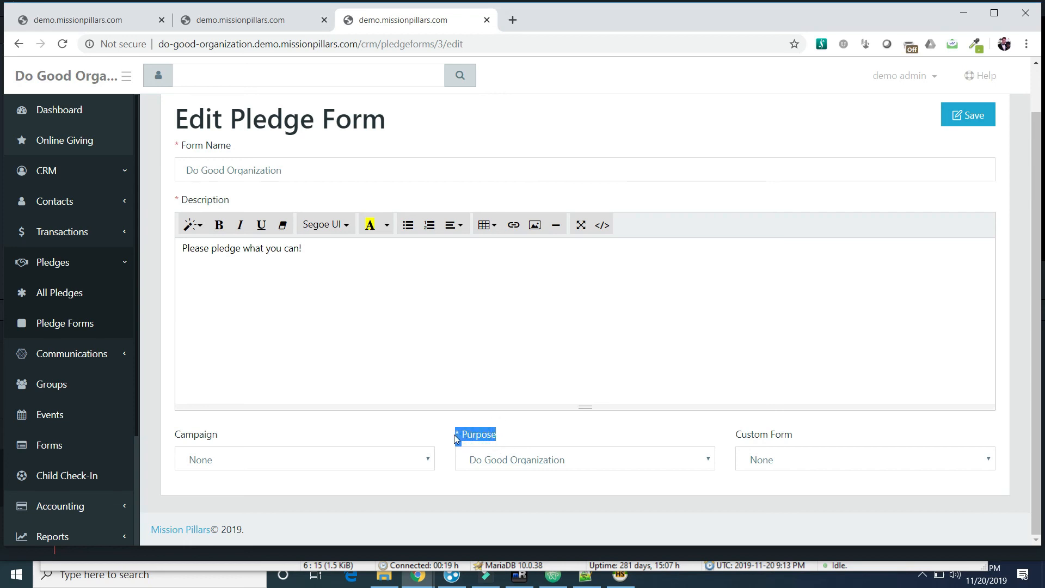
{"action": "left_click", "coordinate": [500, 436]}
{"action": "scroll", "coordinate": [663, 265], "scroll_direction": "up", "scroll_amount": 2}
{"action": "left_click", "coordinate": [182, 126]}
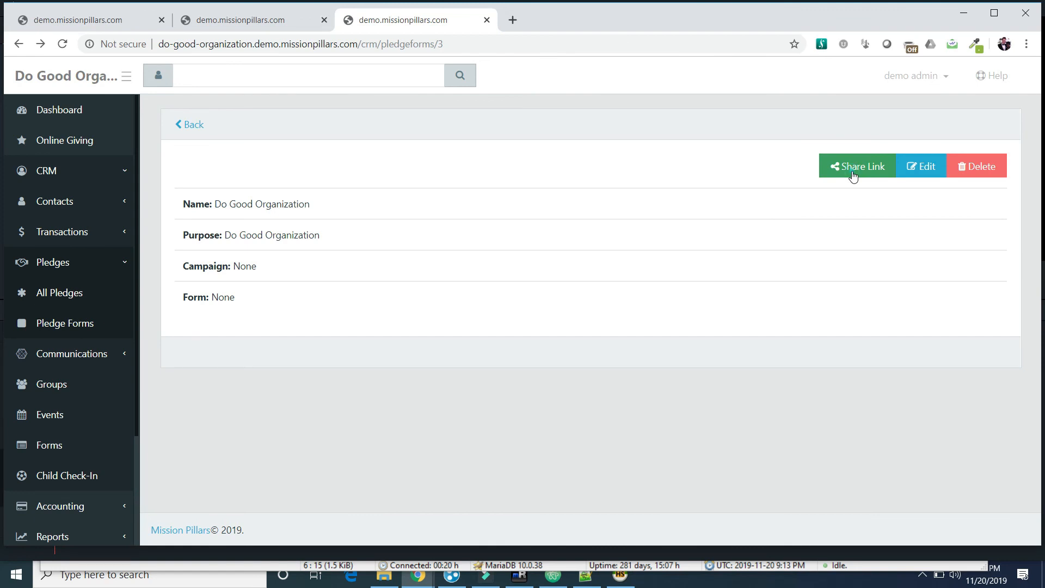
- Copy the Do Good Organization pledge form's share link and load the public form in a new browser tab
{"action": "left_click", "coordinate": [853, 173]}
{"action": "triple_click", "coordinate": [736, 161]}
{"action": "key", "text": "ctrl+c"}
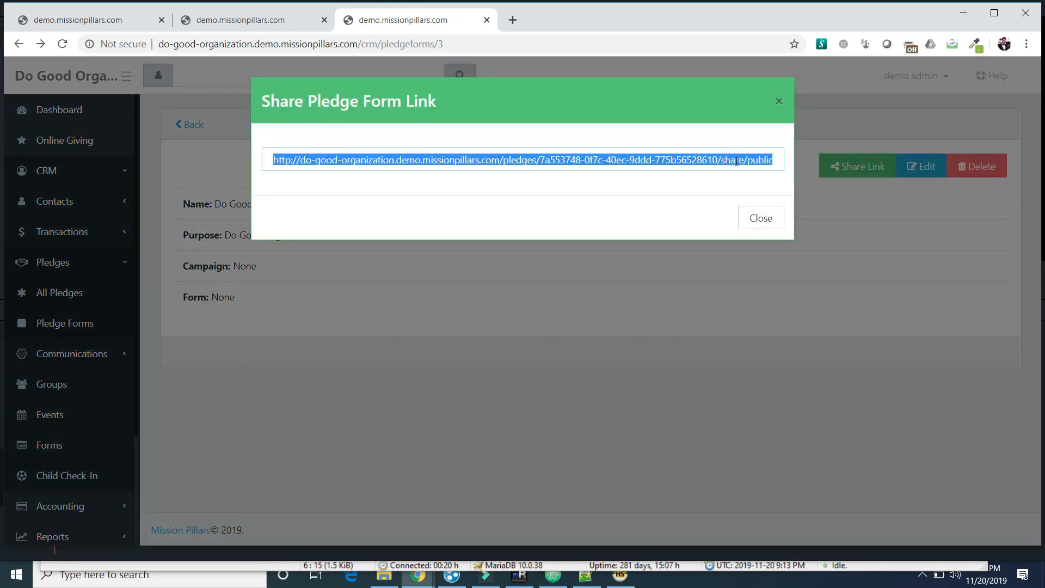
{"action": "left_click", "coordinate": [514, 20]}
{"action": "left_click", "coordinate": [483, 39]}
{"action": "key", "text": "ctrl+v"}
{"action": "key", "text": "Return"}
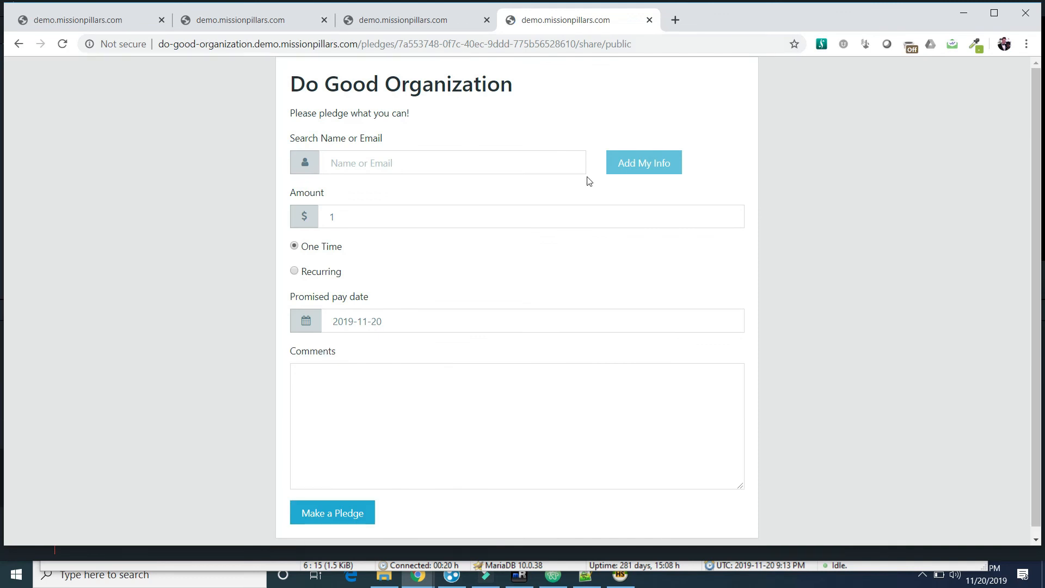
- View the form where new donors add their own info, and return to the public pledge form
{"action": "left_click", "coordinate": [643, 166]}
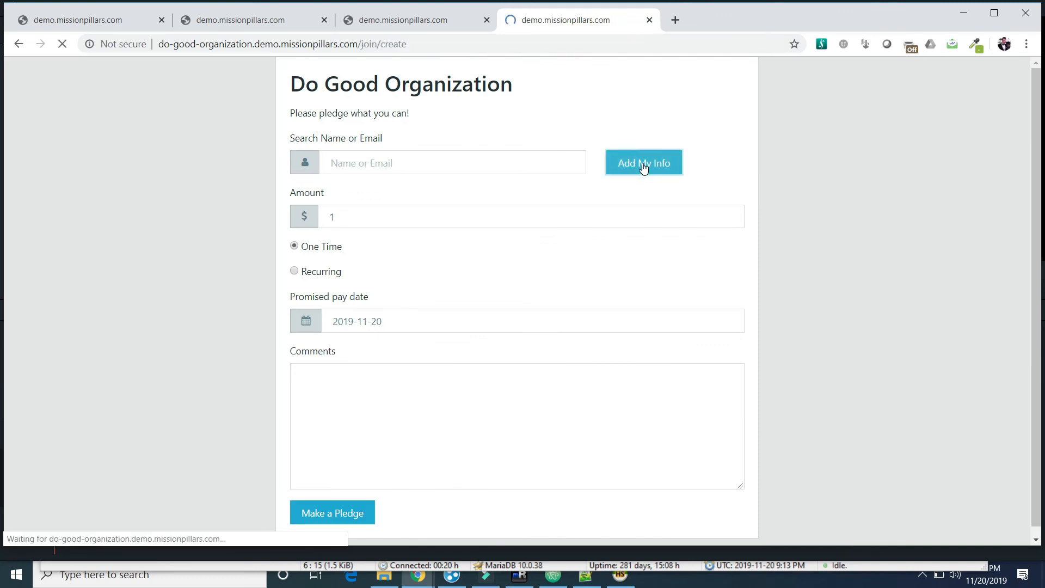
{"action": "left_click", "coordinate": [19, 44]}
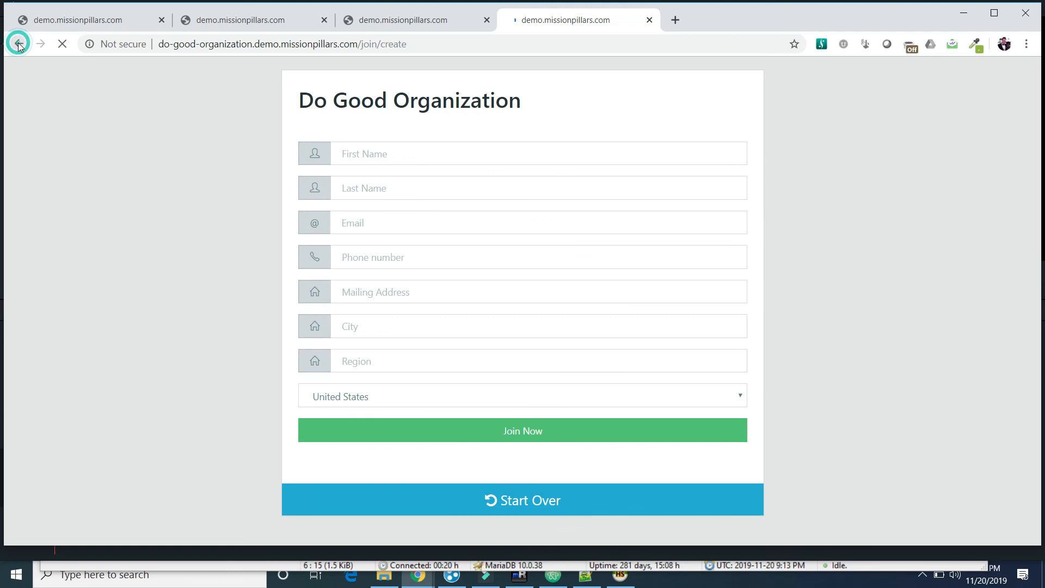
- Search the public pledge form for "demo", pick the second matching donor, and set the pledge amount to 5
{"action": "left_click", "coordinate": [505, 156]}
{"action": "type", "text": "demo"}
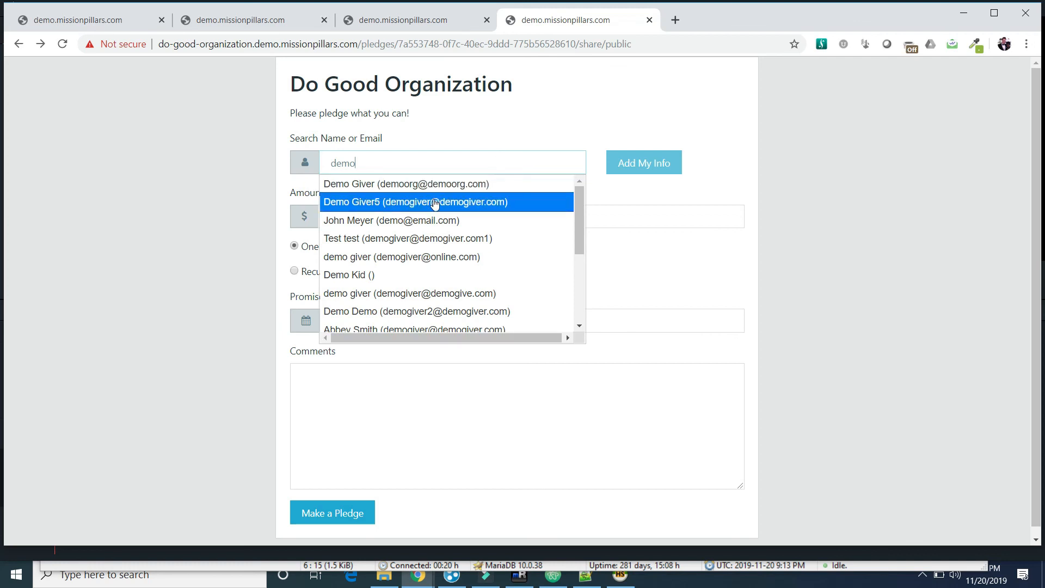
{"action": "left_click", "coordinate": [434, 202]}
{"action": "left_click", "coordinate": [361, 214]}
{"action": "key", "text": "BackSpace"}
{"action": "type", "text": "5"}
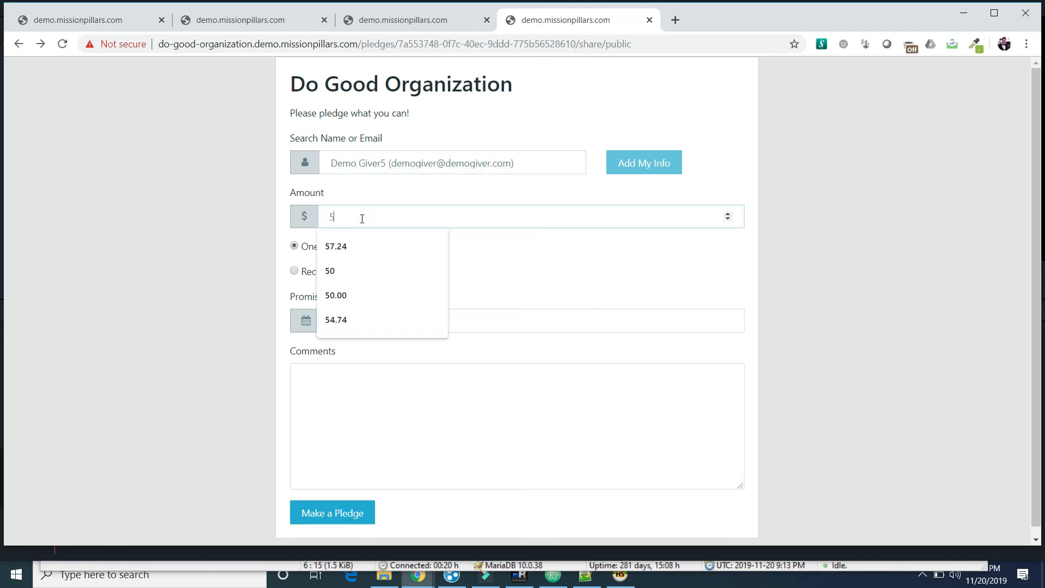
{"action": "left_click", "coordinate": [220, 250]}
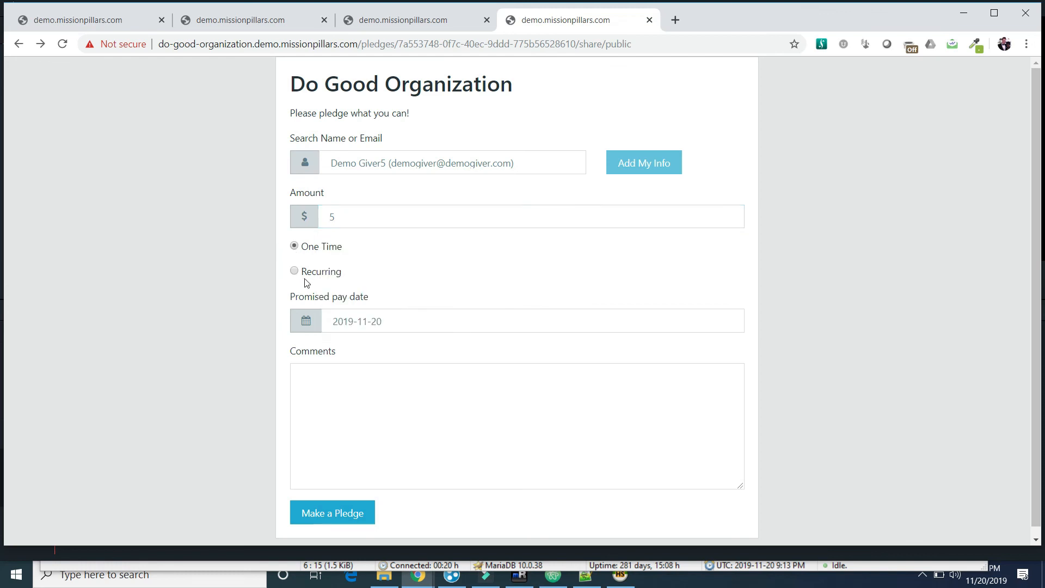
- Set the promised pay date to 2019-11-22, add the comment "Love You Guys", and submit the one-time pledge
{"action": "left_click", "coordinate": [368, 322]}
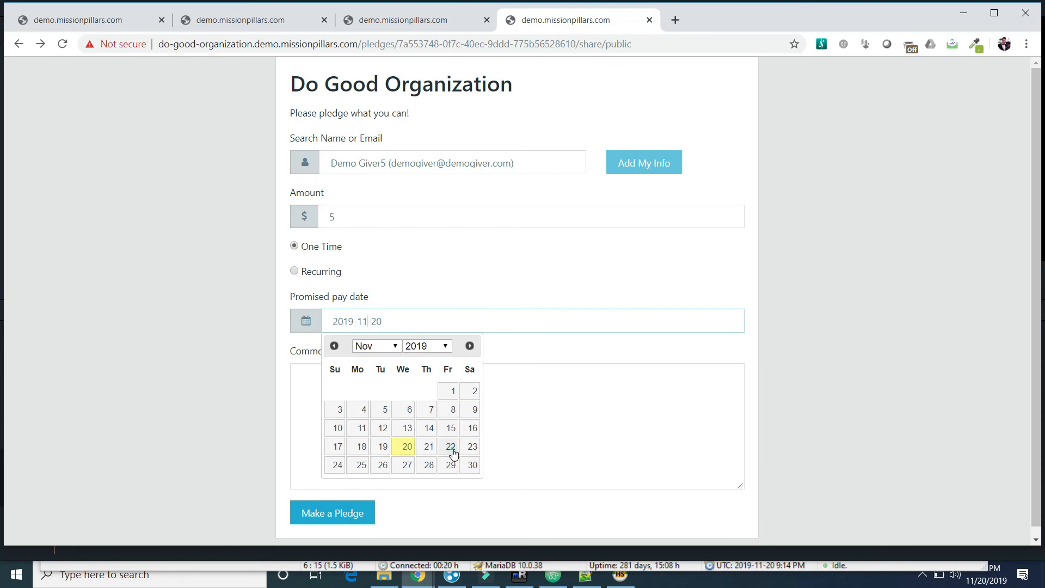
{"action": "left_click", "coordinate": [451, 447]}
{"action": "left_click", "coordinate": [375, 396]}
{"action": "type", "text": "Love You Guys"}
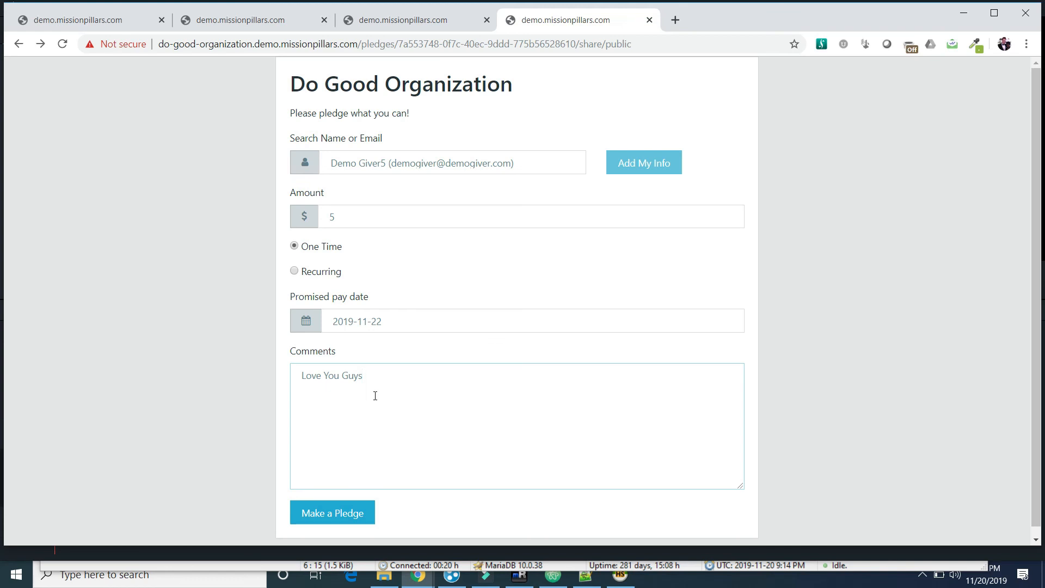
{"action": "left_click", "coordinate": [319, 516]}
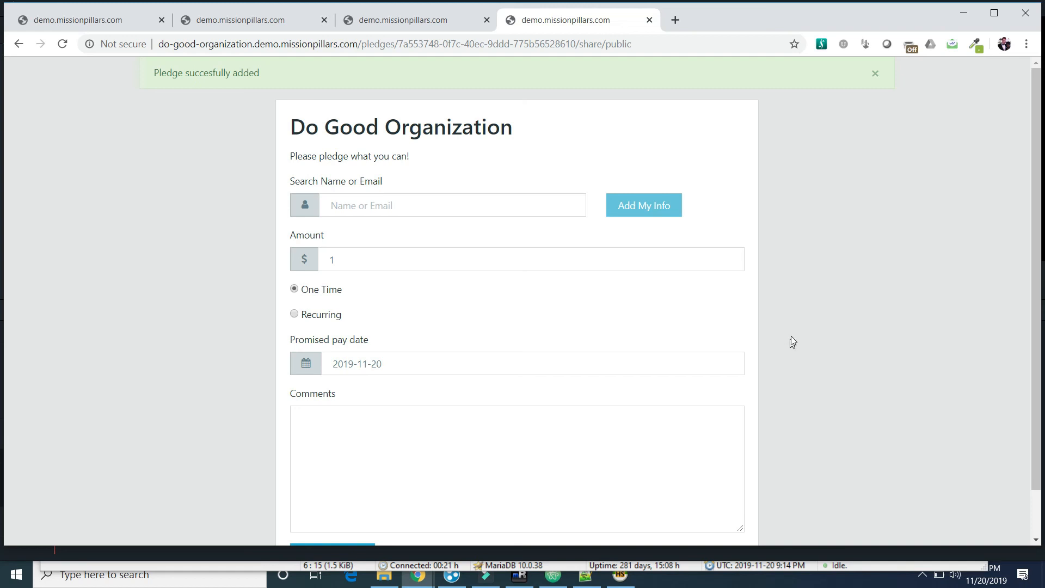
- Return to the pledge form's details in the CRM, dismiss the share link, and show all pledges
{"action": "left_click", "coordinate": [410, 22]}
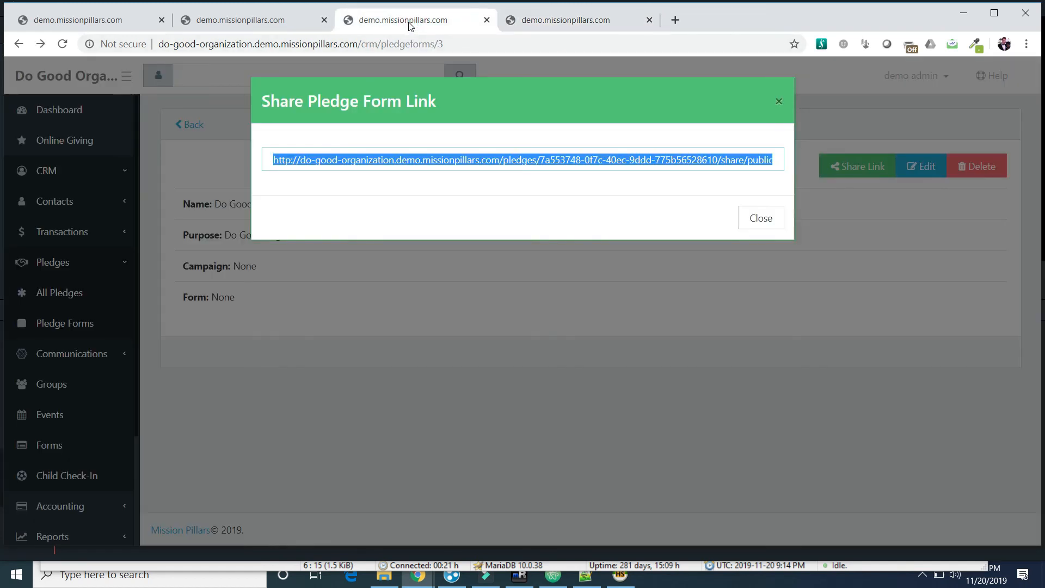
{"action": "left_click", "coordinate": [779, 101]}
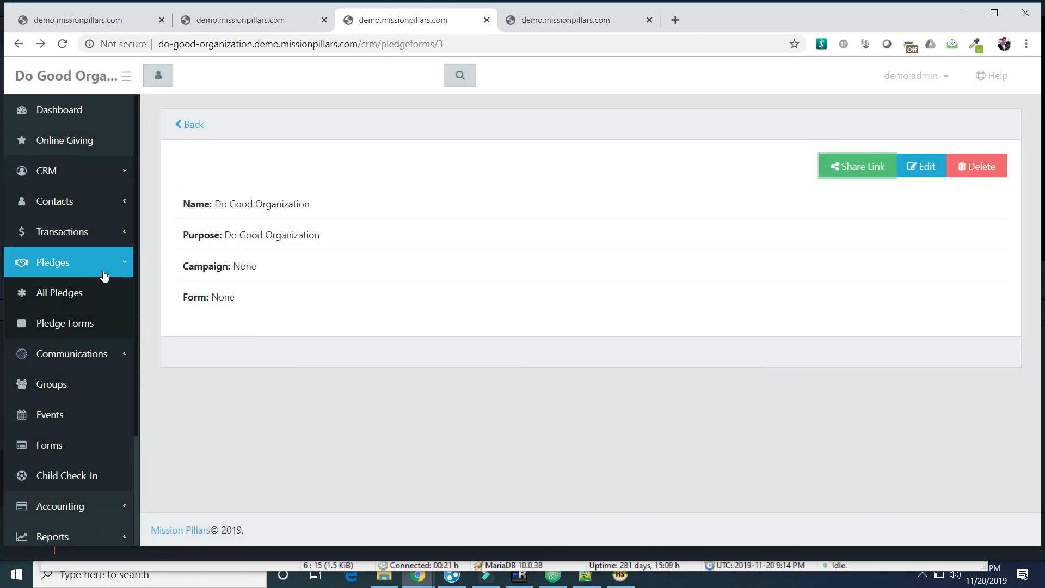
{"action": "left_click", "coordinate": [65, 289]}
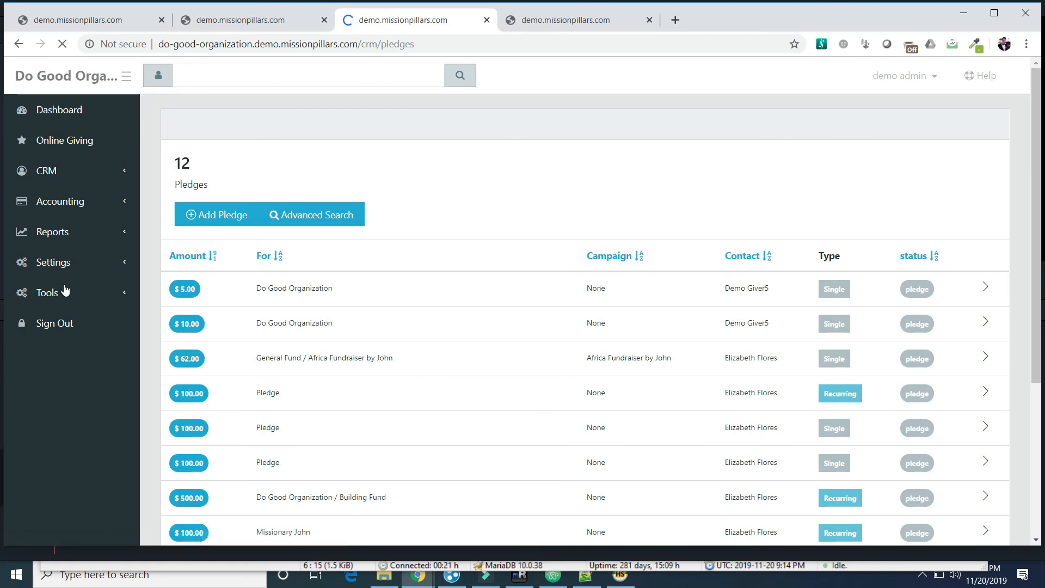
- Open the new $5.00 Do Good Organization pledge and review its details and transactions section
{"action": "left_click", "coordinate": [362, 291]}
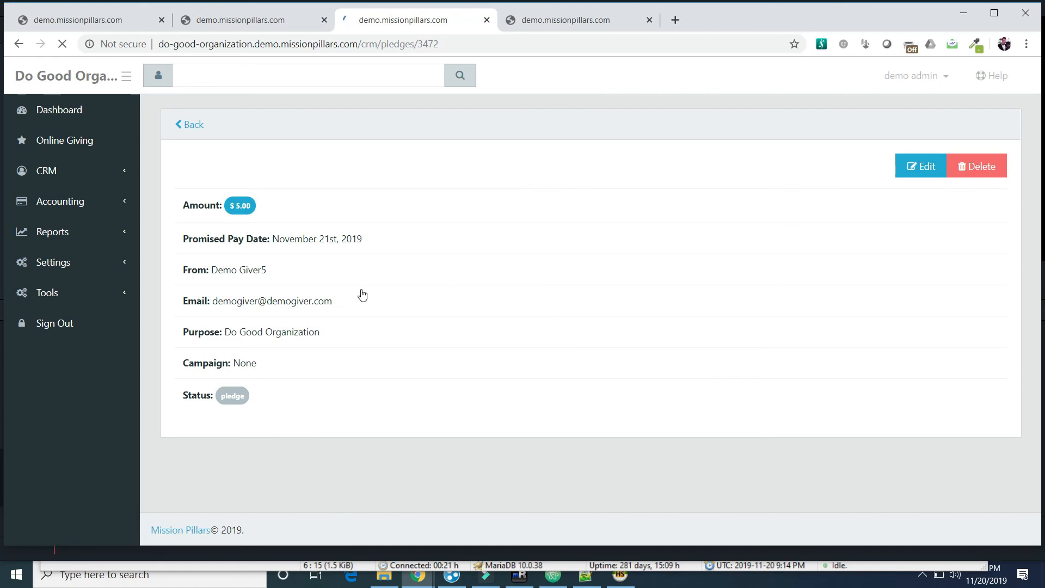
{"action": "scroll", "coordinate": [362, 295], "scroll_direction": "down", "scroll_amount": 3}
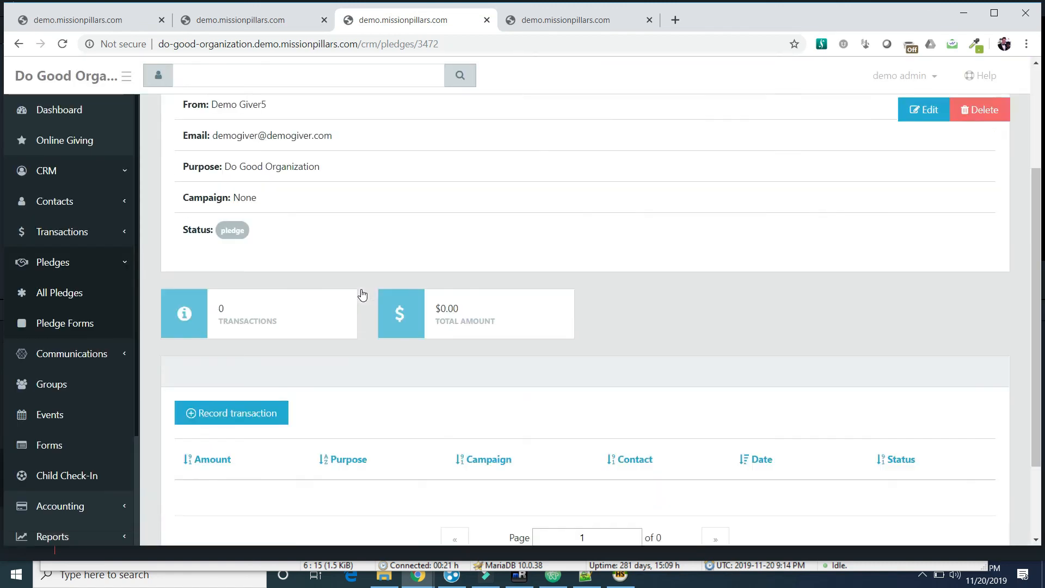
{"action": "scroll", "coordinate": [362, 294], "scroll_direction": "down", "scroll_amount": 1}
{"action": "scroll", "coordinate": [362, 295], "scroll_direction": "up", "scroll_amount": 2}
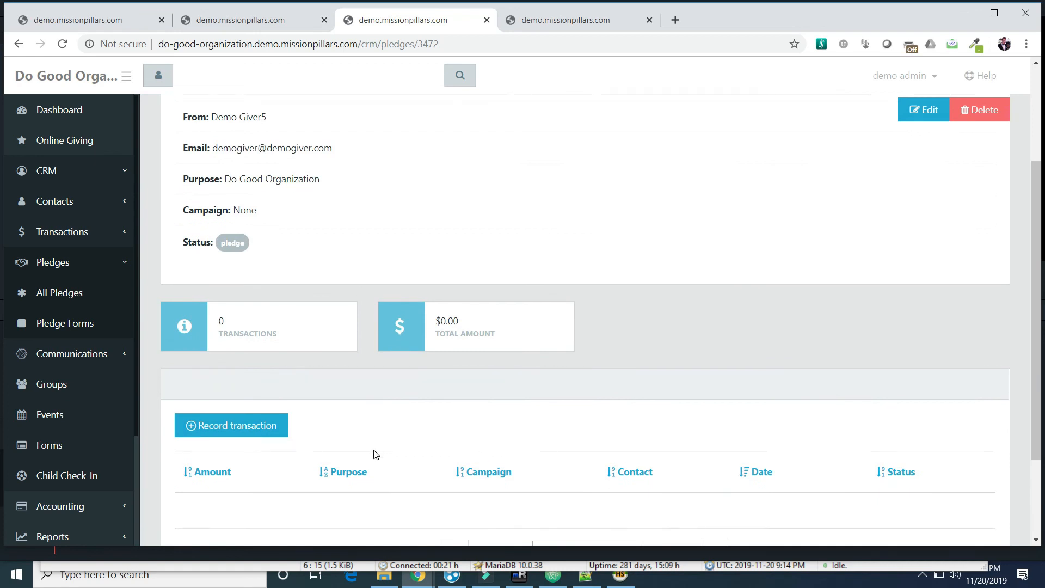
{"action": "scroll", "coordinate": [375, 454], "scroll_direction": "down", "scroll_amount": 2}
{"action": "scroll", "coordinate": [375, 454], "scroll_direction": "up", "scroll_amount": 4}
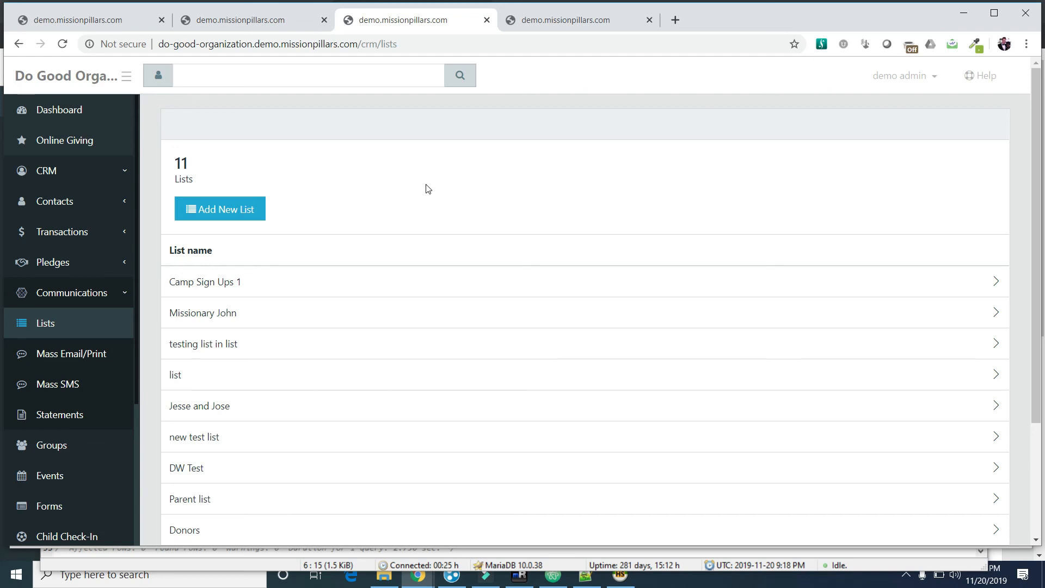
- Open the Bible Study communication list for editing and expand the Auto Generated folder in the tags to include
{"action": "scroll", "coordinate": [426, 189], "scroll_direction": "down", "scroll_amount": 3}
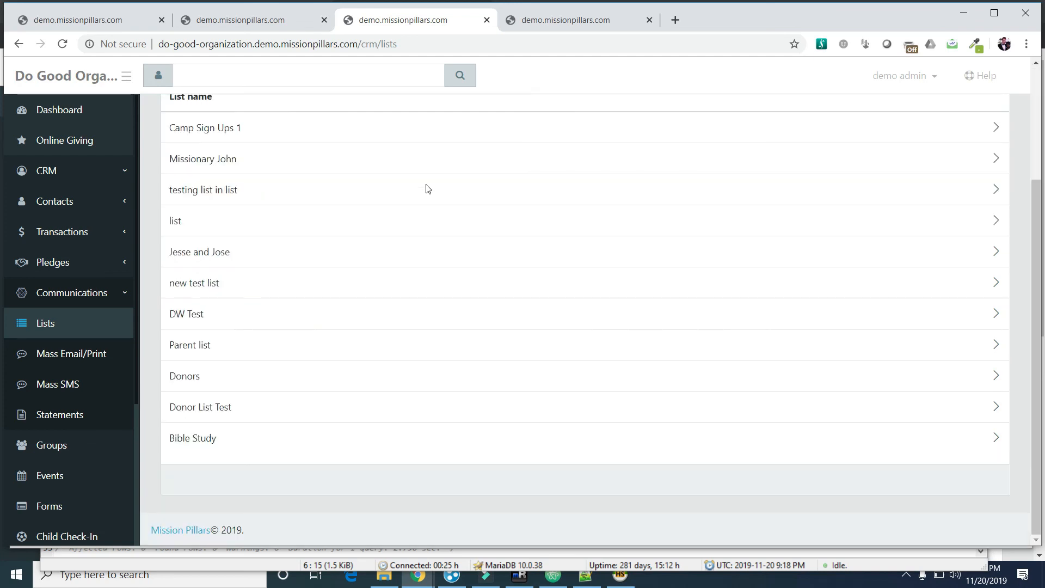
{"action": "left_click", "coordinate": [222, 443]}
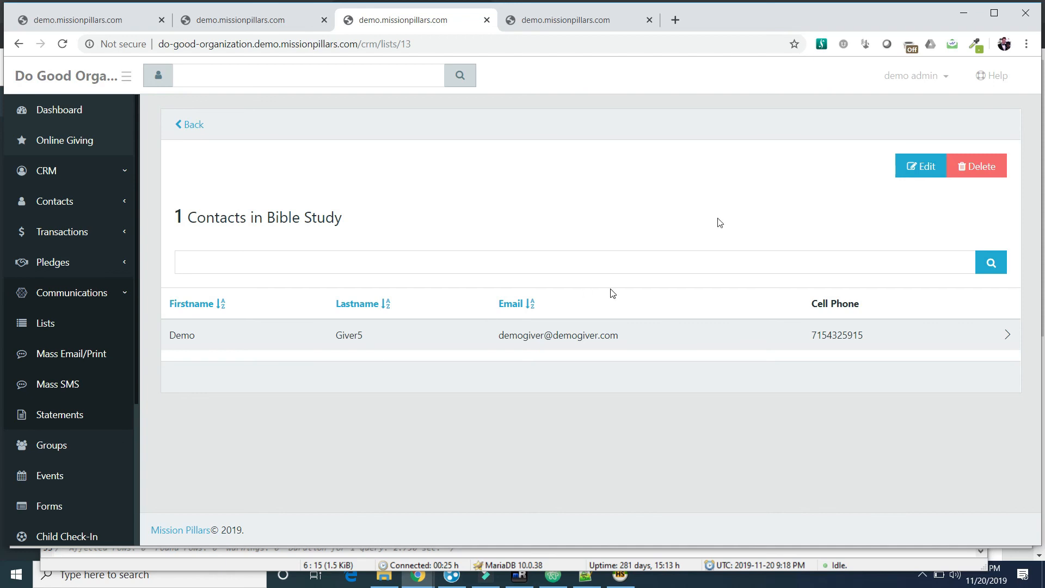
{"action": "left_click", "coordinate": [916, 173]}
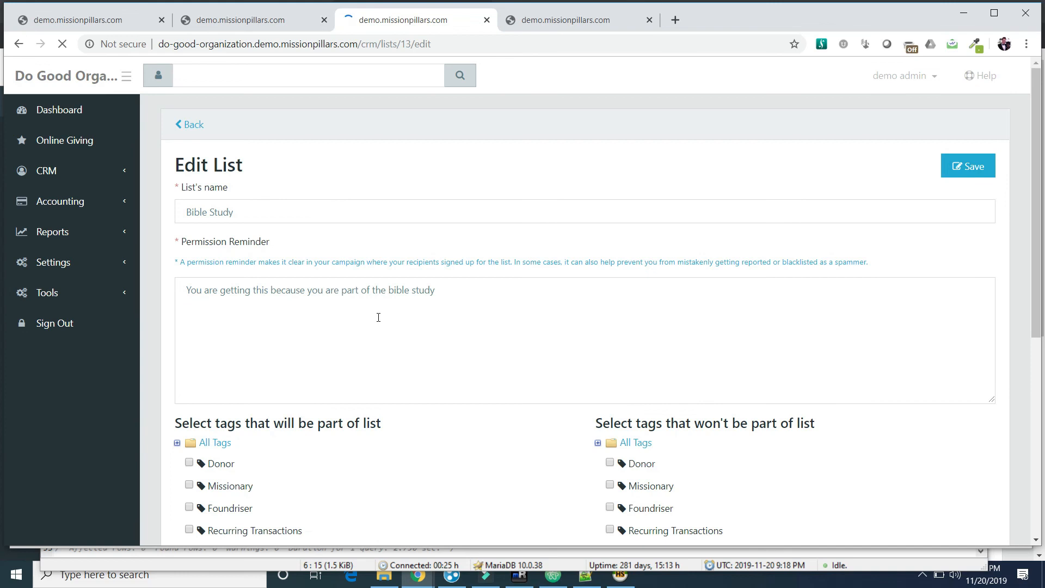
{"action": "scroll", "coordinate": [379, 318], "scroll_direction": "down", "scroll_amount": 4}
{"action": "scroll", "coordinate": [378, 318], "scroll_direction": "down", "scroll_amount": 2}
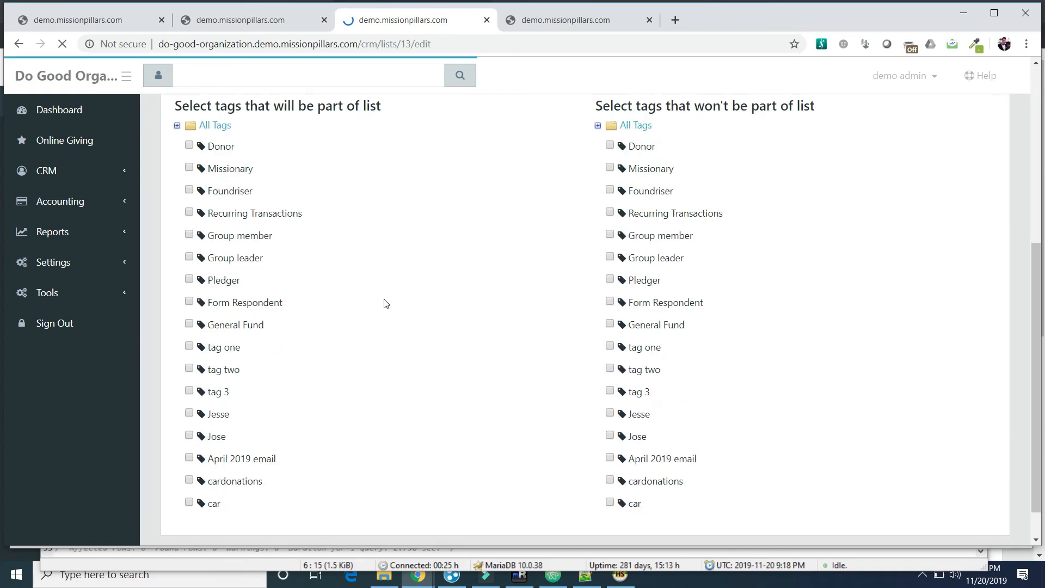
{"action": "left_click", "coordinate": [177, 126]}
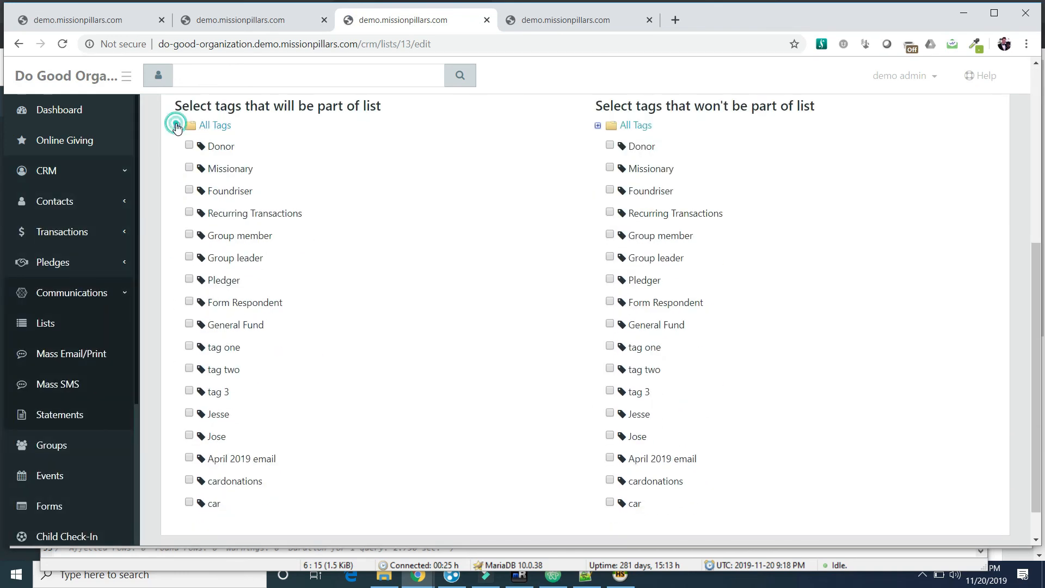
{"action": "left_click", "coordinate": [193, 141]}
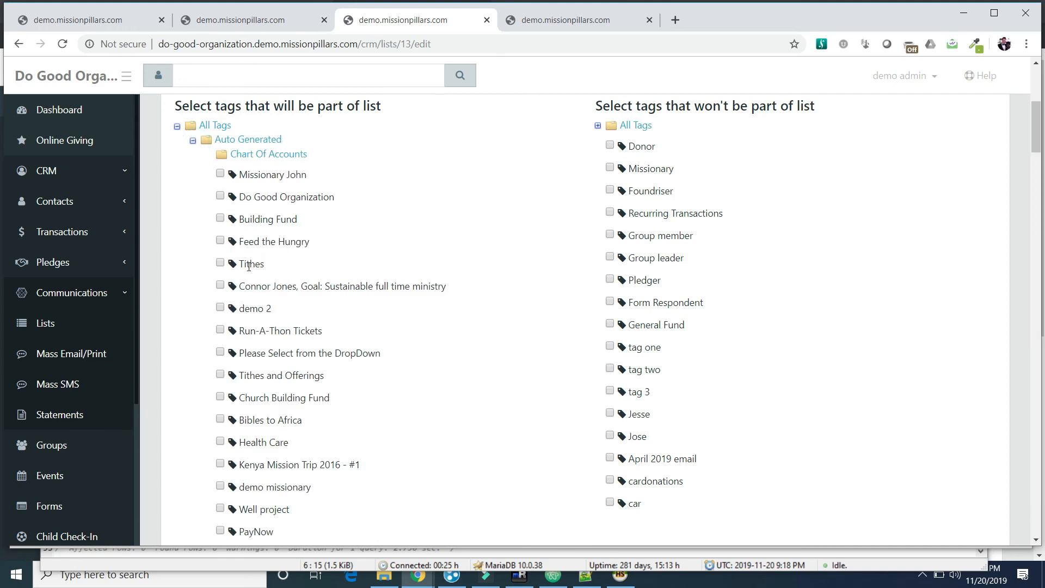
- Examine which group tags the Bible Study list includes and its excluded tag options, and return to the list's contacts
{"action": "scroll", "coordinate": [250, 272], "scroll_direction": "down", "scroll_amount": 13}
{"action": "scroll", "coordinate": [249, 266], "scroll_direction": "down", "scroll_amount": 10}
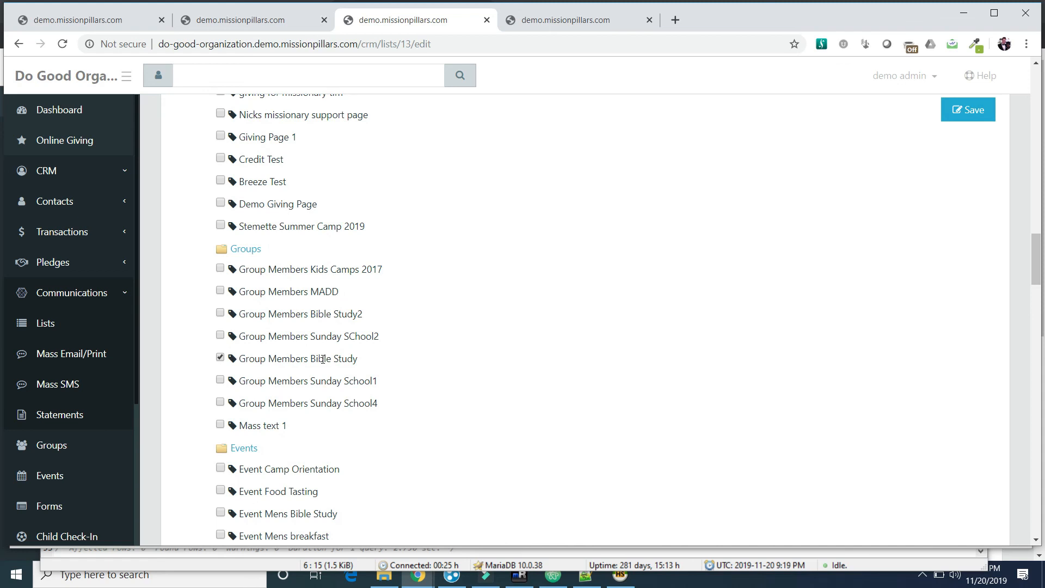
{"action": "scroll", "coordinate": [303, 351], "scroll_direction": "up", "scroll_amount": 9}
{"action": "scroll", "coordinate": [303, 352], "scroll_direction": "up", "scroll_amount": 10}
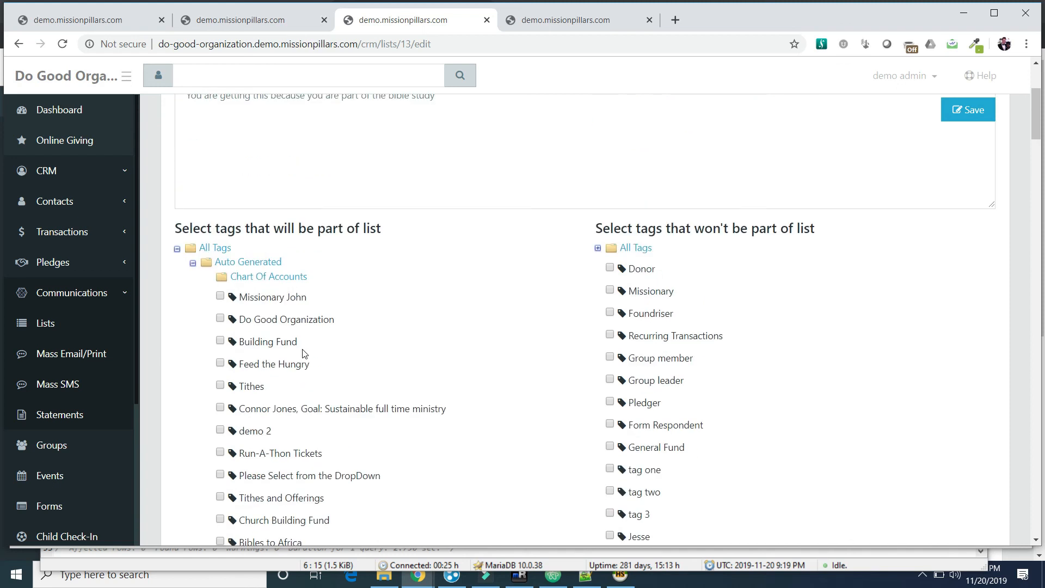
{"action": "scroll", "coordinate": [287, 290], "scroll_direction": "down", "scroll_amount": 6}
{"action": "scroll", "coordinate": [287, 290], "scroll_direction": "down", "scroll_amount": 20}
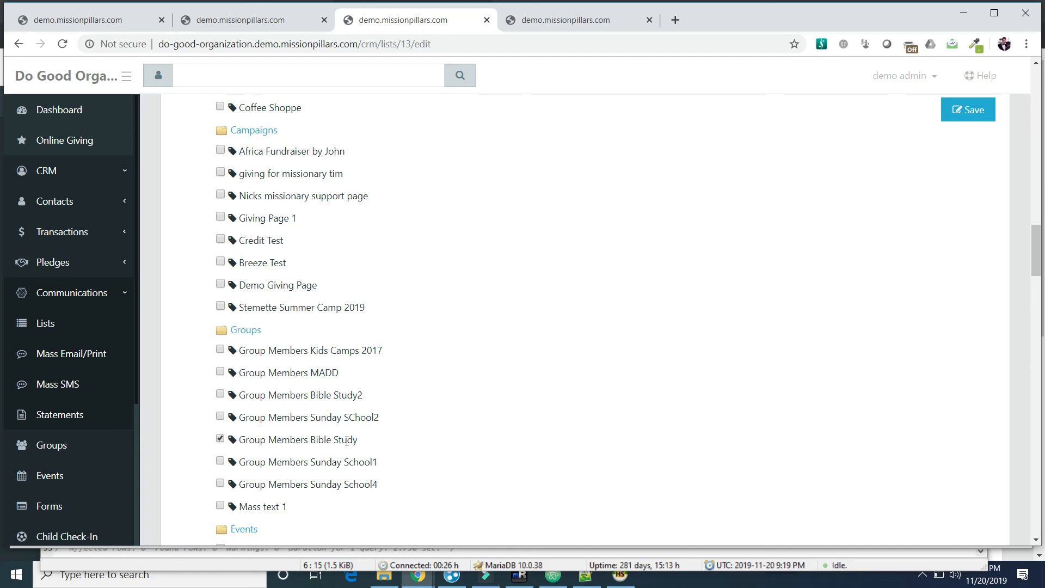
{"action": "scroll", "coordinate": [420, 451], "scroll_direction": "up", "scroll_amount": 15}
{"action": "scroll", "coordinate": [420, 451], "scroll_direction": "up", "scroll_amount": 2}
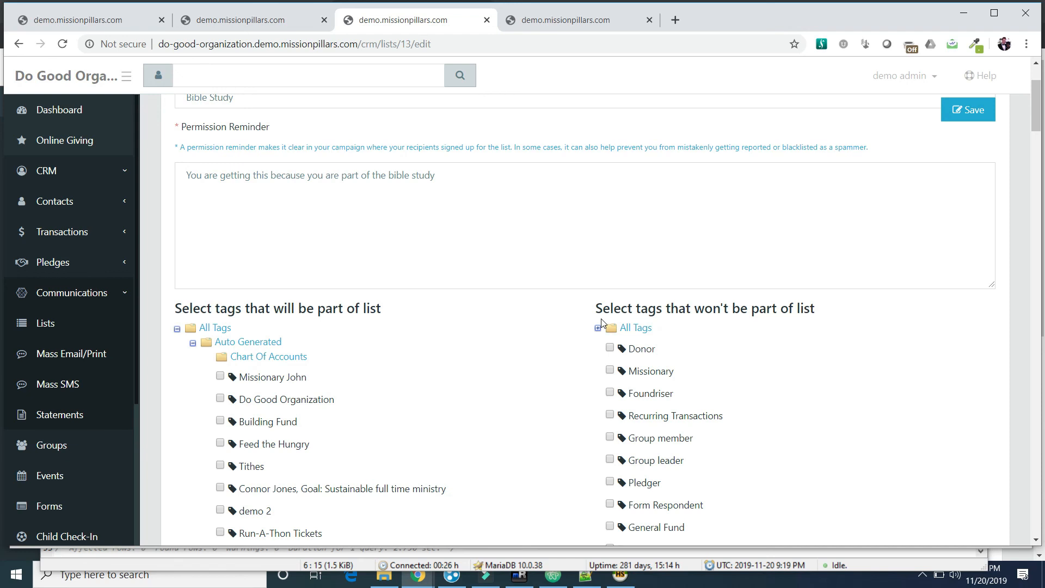
{"action": "scroll", "coordinate": [602, 324], "scroll_direction": "up", "scroll_amount": 2}
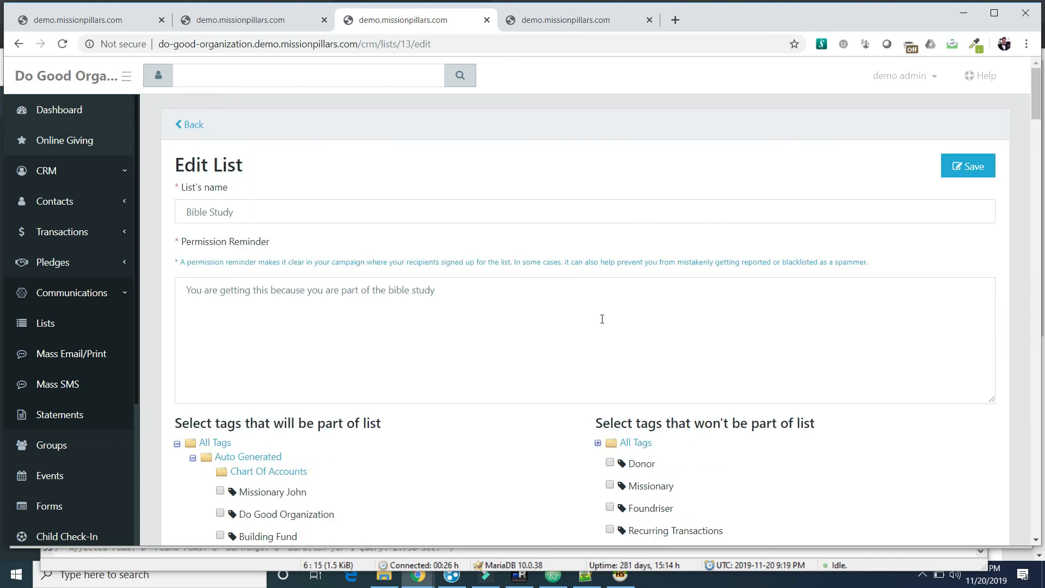
{"action": "left_click", "coordinate": [192, 127]}
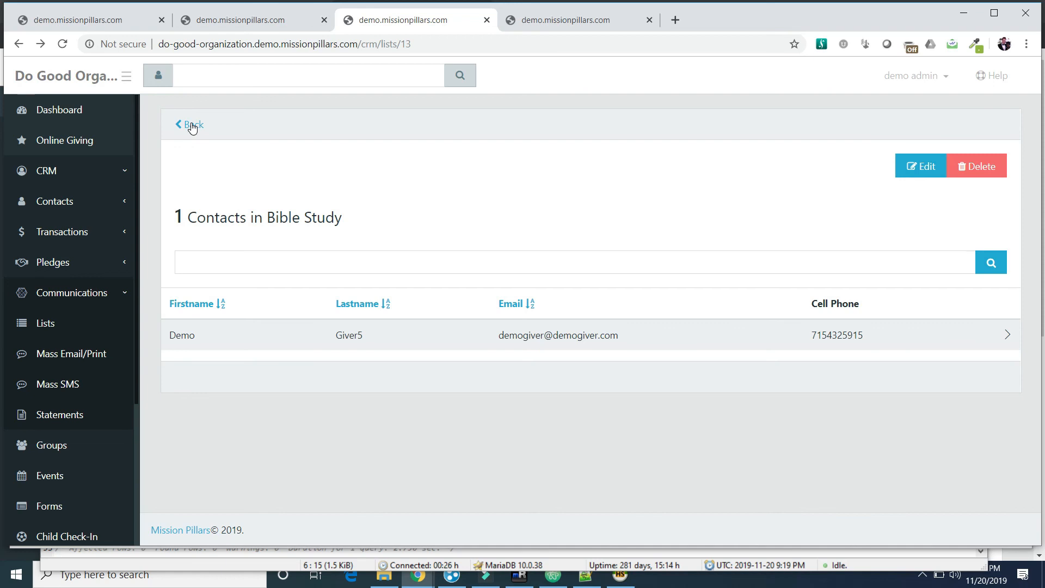
- Start a new mass email/print communication with the subject "Mens Bible Study"
{"action": "left_click", "coordinate": [88, 355]}
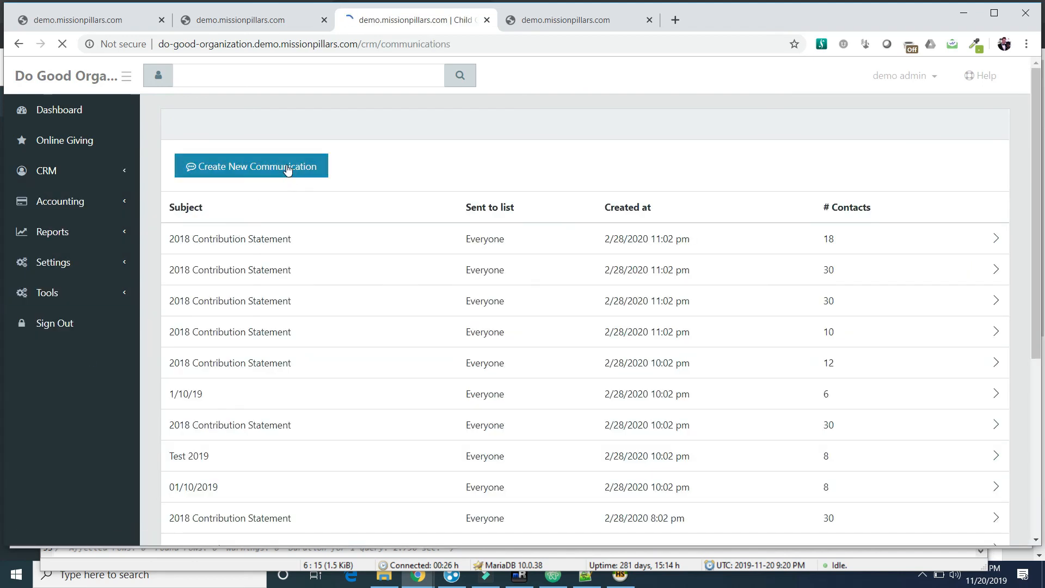
{"action": "left_click", "coordinate": [288, 170]}
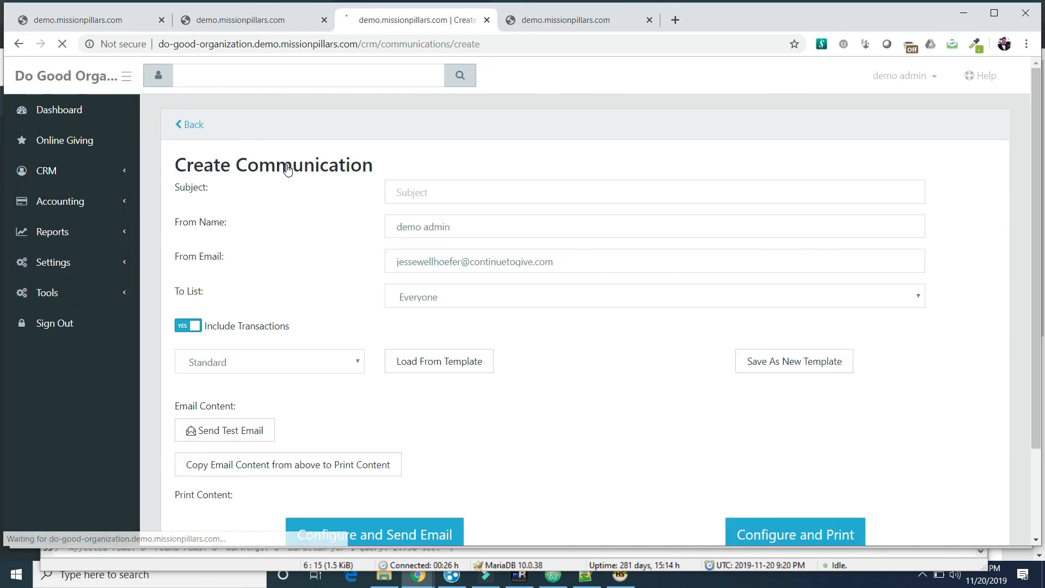
{"action": "left_click", "coordinate": [517, 195]}
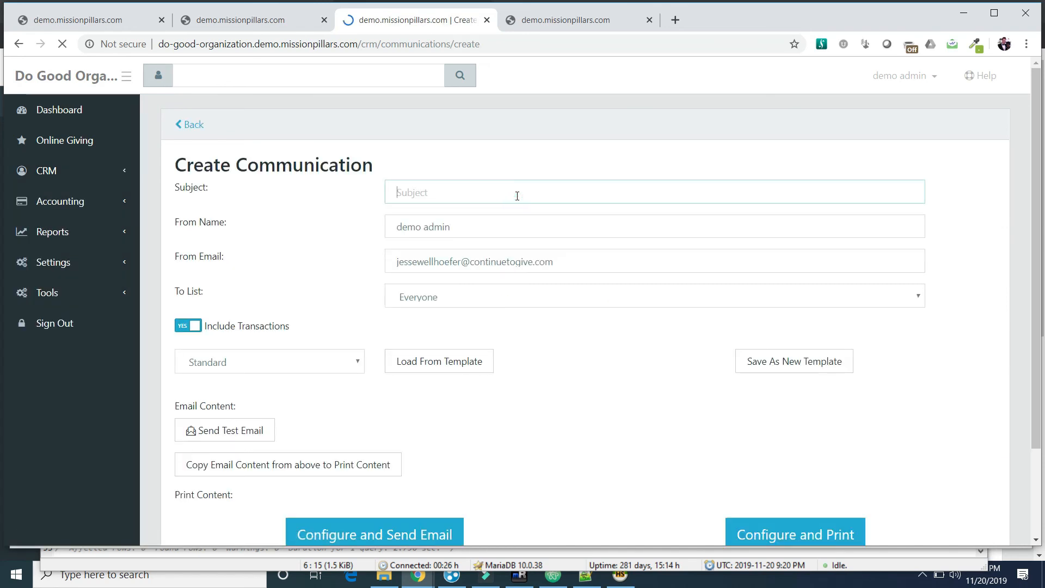
{"action": "type", "text": "Mens "}
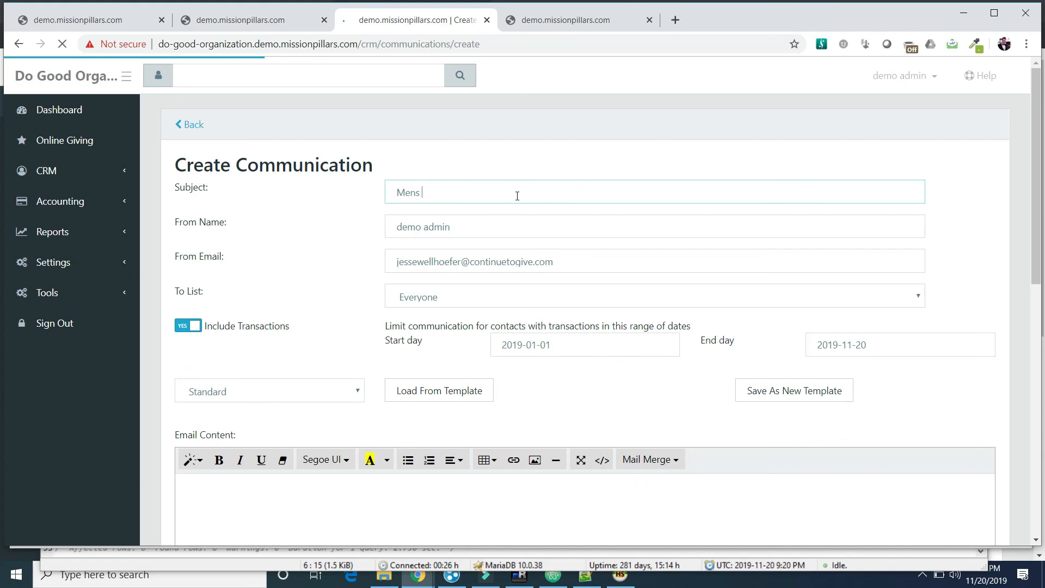
{"action": "type", "text": "Al"}
{"action": "key", "text": "BackSpace"}
{"action": "key", "text": "BackSpace"}
{"action": "key", "text": "BackSpace"}
{"action": "key", "text": "BackSpace"}
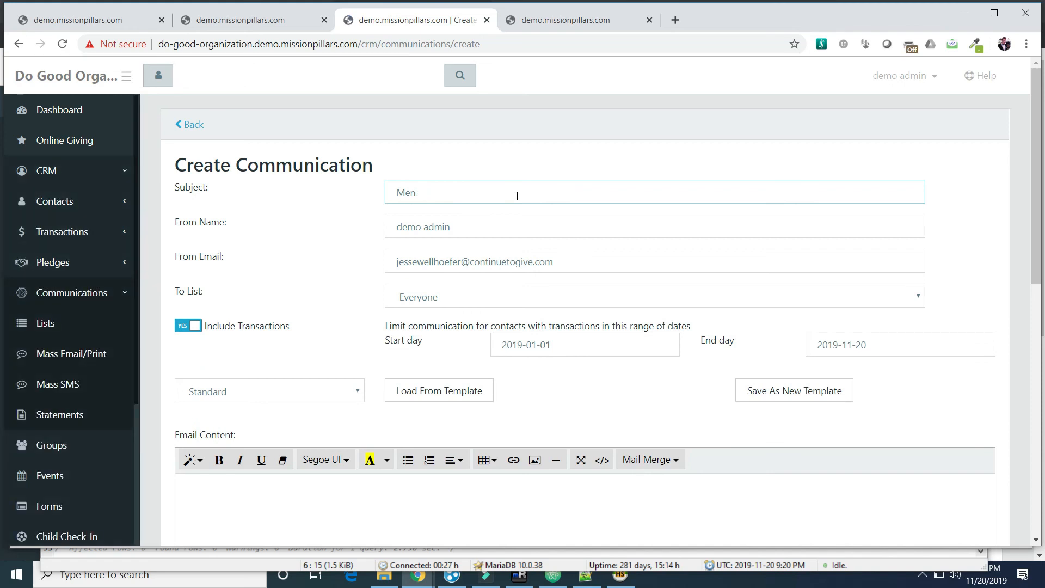
{"action": "type", "text": "s Bible Study"}
{"action": "left_click", "coordinate": [309, 234]}
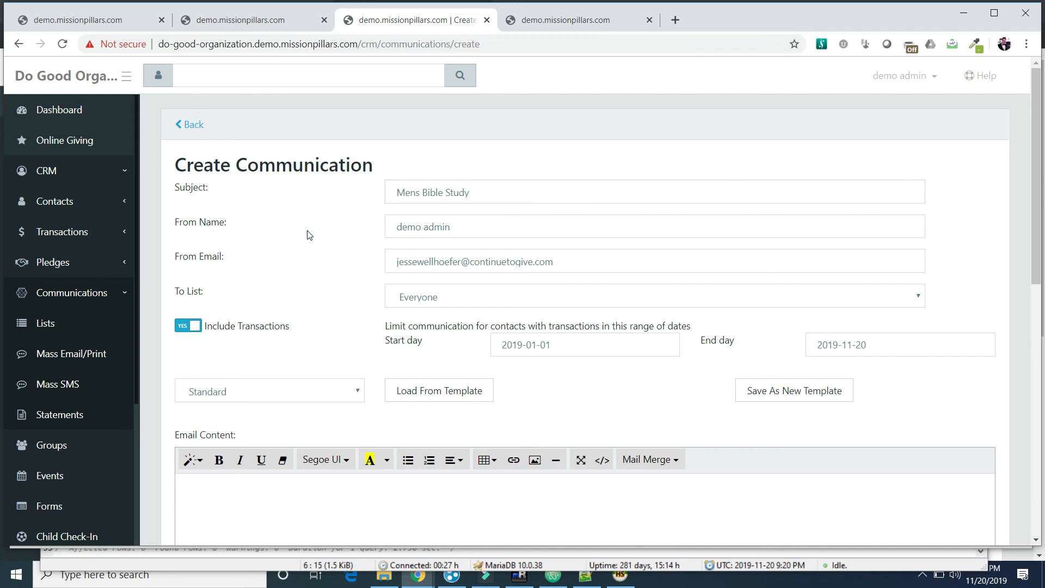
- Turn off Include Transactions for the communication and view the available templates, keeping Standard
{"action": "scroll", "coordinate": [309, 234], "scroll_direction": "down", "scroll_amount": 1}
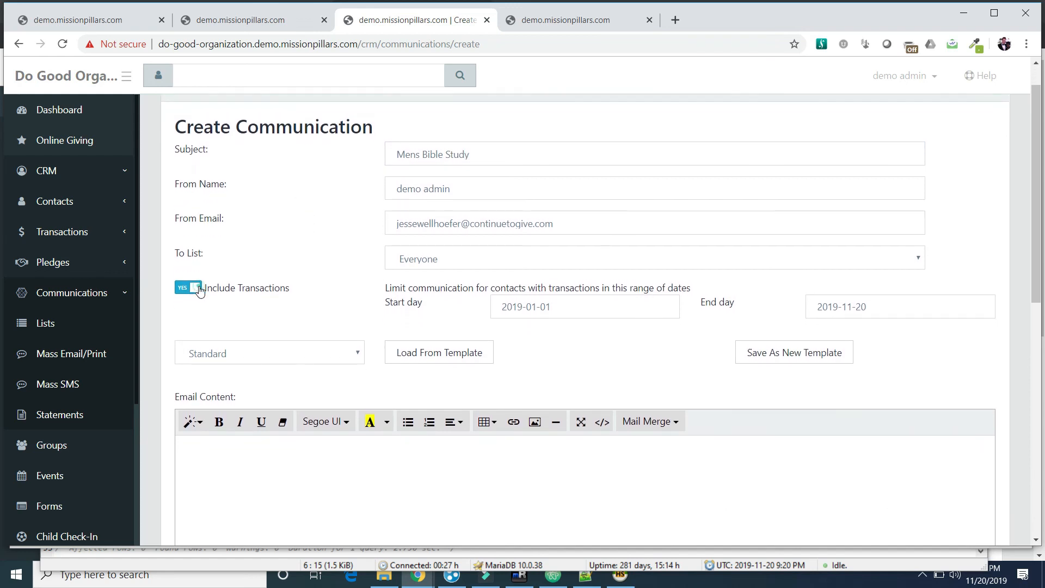
{"action": "left_click", "coordinate": [191, 288]}
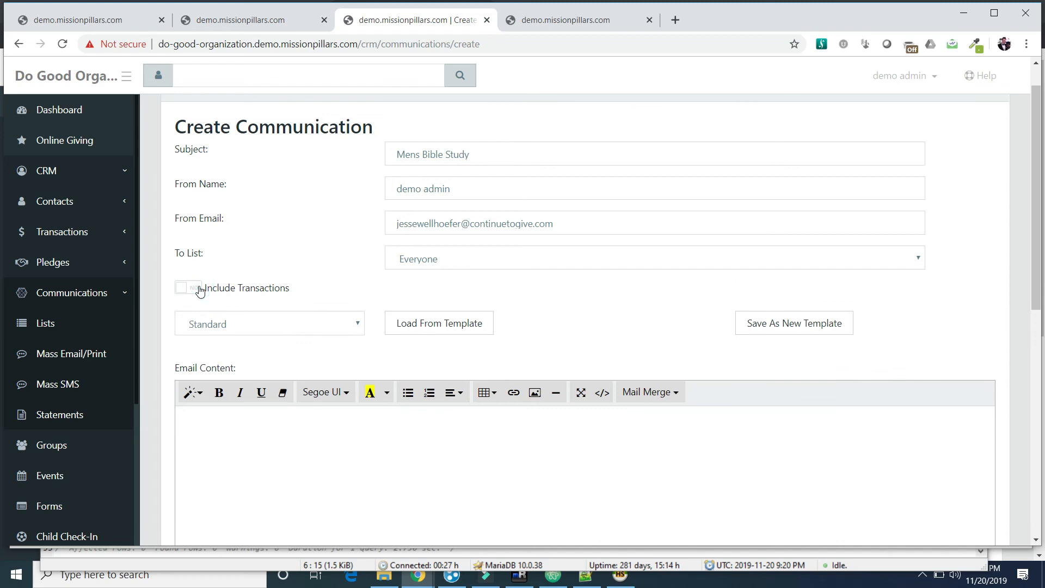
{"action": "left_click", "coordinate": [359, 325]}
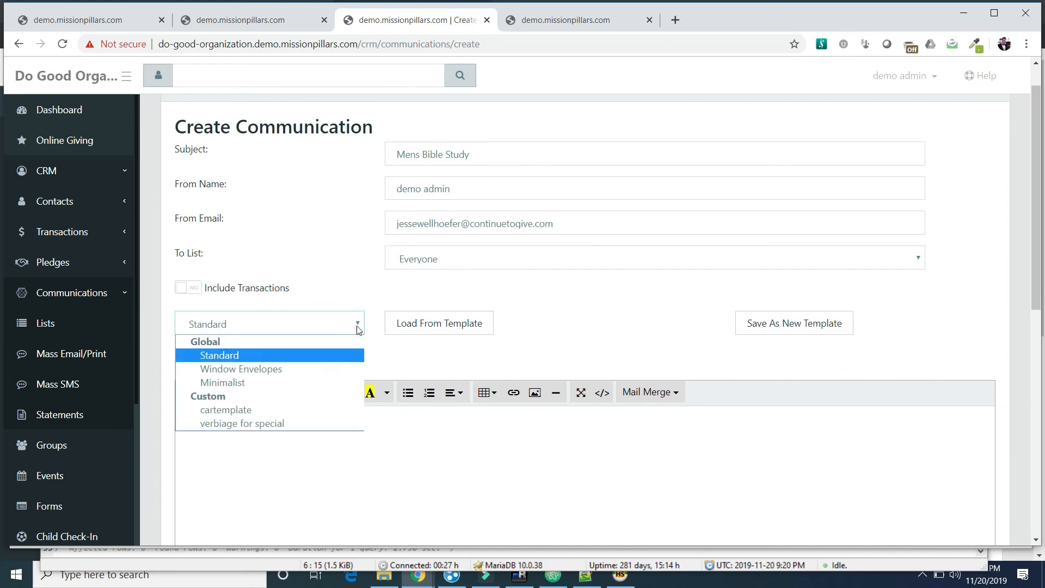
{"action": "left_click", "coordinate": [359, 326]}
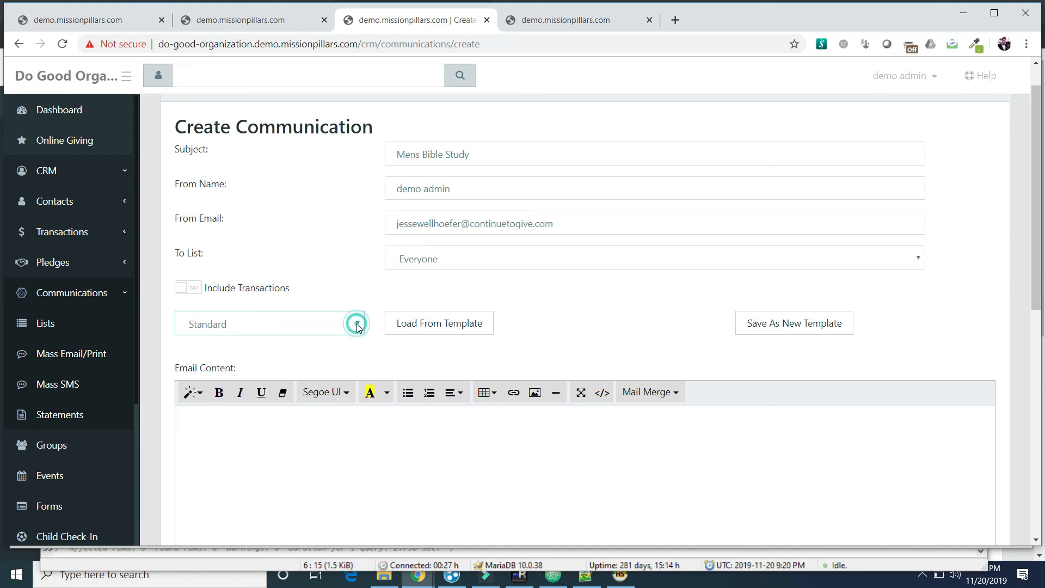
- Write the email content "Hey Guys, Bible Study is still on tonight despite the rain...."
{"action": "scroll", "coordinate": [357, 324], "scroll_direction": "down", "scroll_amount": 2}
{"action": "left_click", "coordinate": [278, 355]}
{"action": "type", "text": "H"}
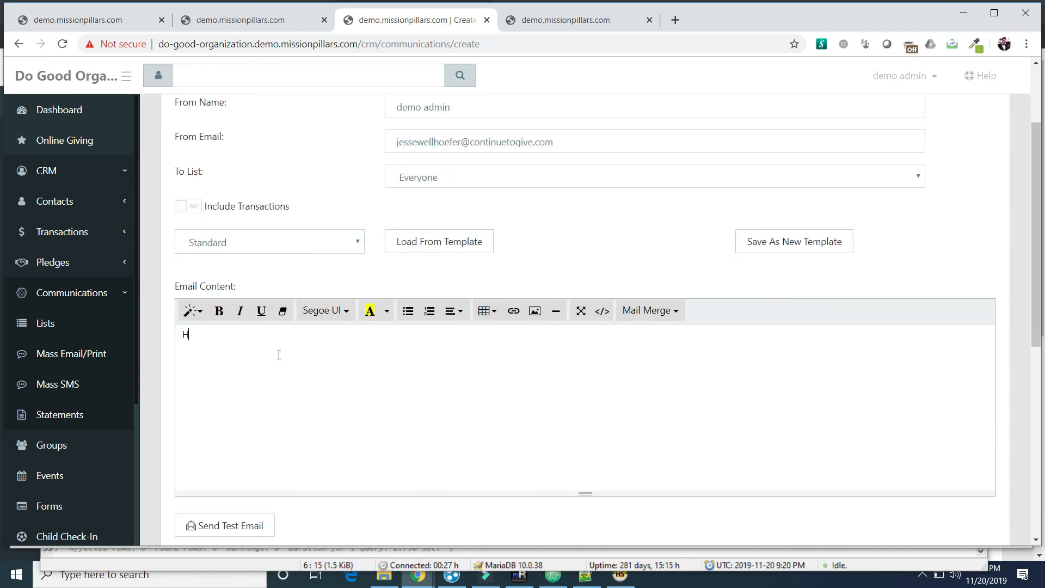
{"action": "type", "text": "ey Guys, Bible Study is still on tonight desp"}
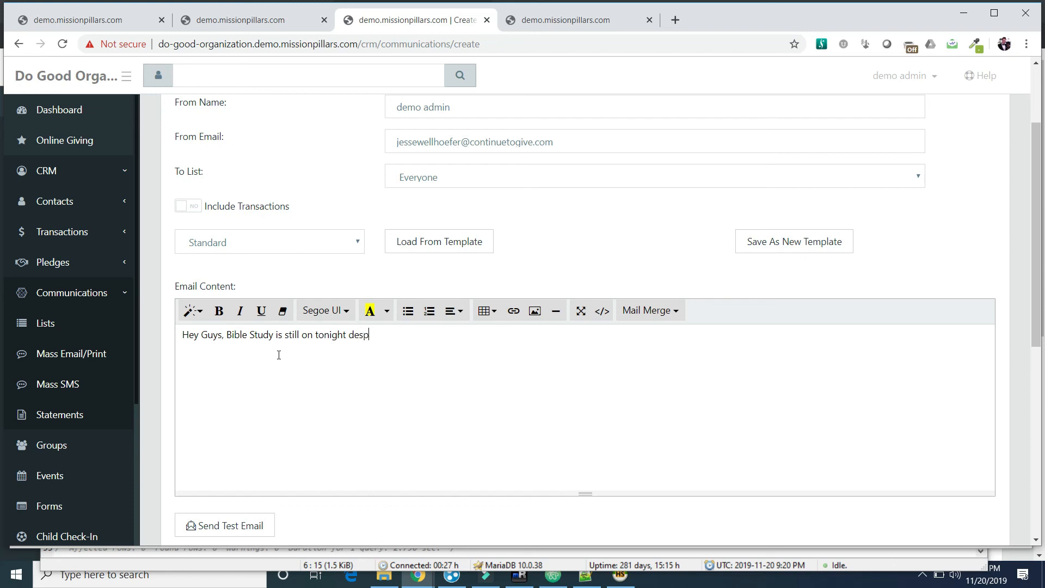
{"action": "type", "text": "ite the rain...."}
- Copy the email content to the print content and proceed to configuring the email for sending
{"action": "scroll", "coordinate": [279, 355], "scroll_direction": "down", "scroll_amount": 3}
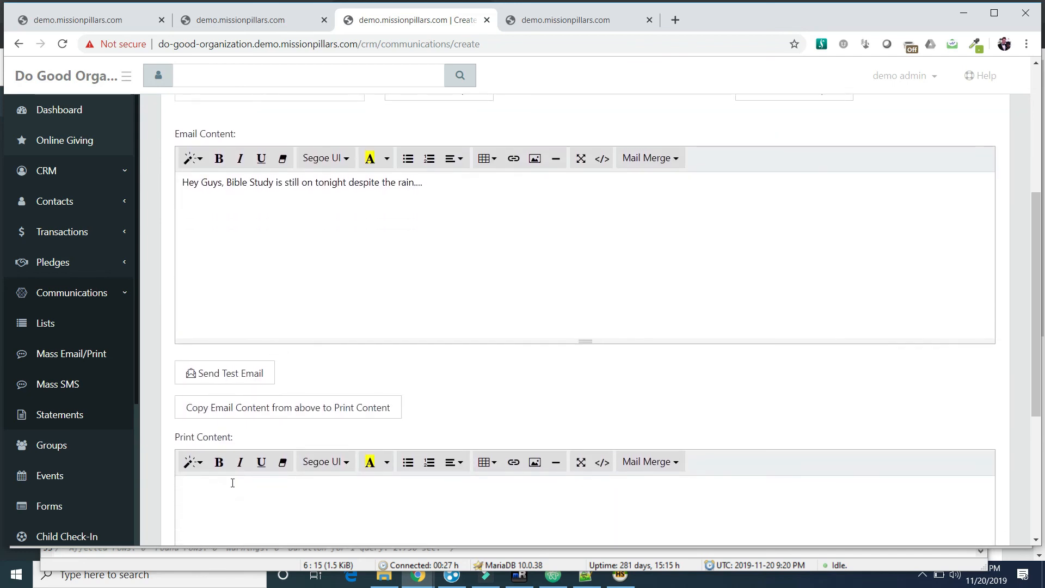
{"action": "scroll", "coordinate": [301, 387], "scroll_direction": "up", "scroll_amount": 3}
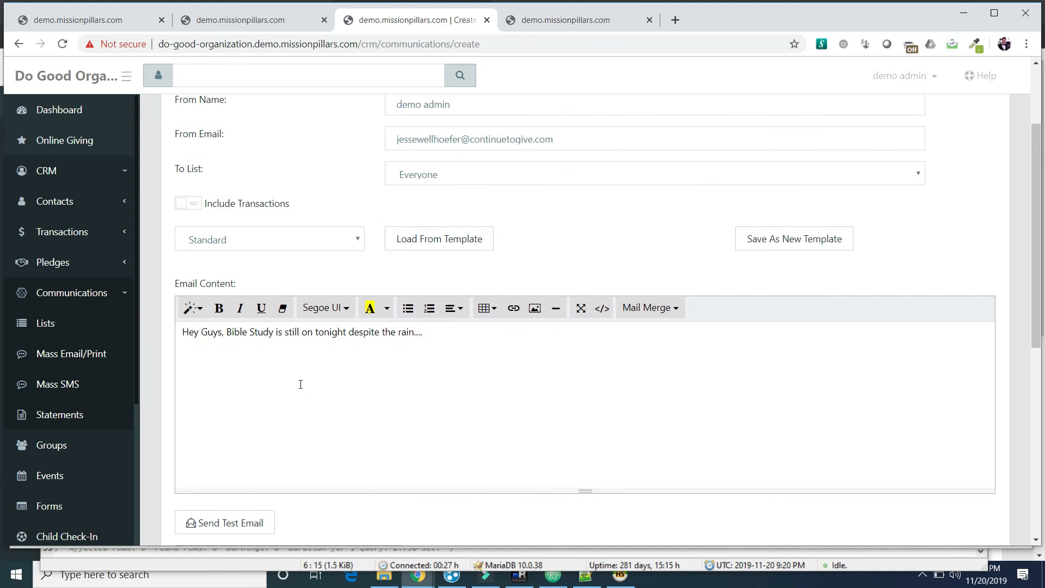
{"action": "scroll", "coordinate": [300, 385], "scroll_direction": "down", "scroll_amount": 7}
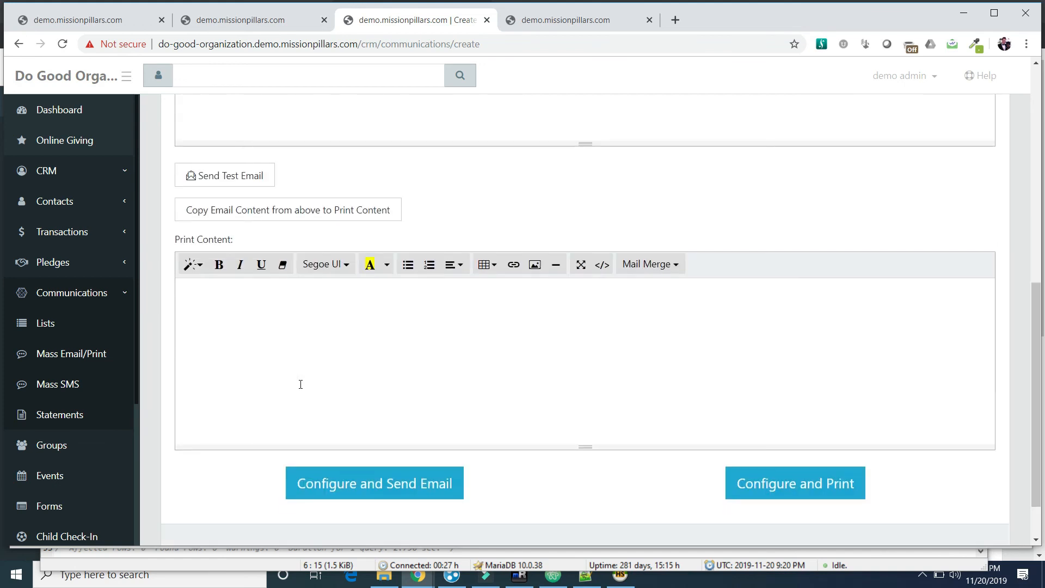
{"action": "left_click", "coordinate": [352, 487]}
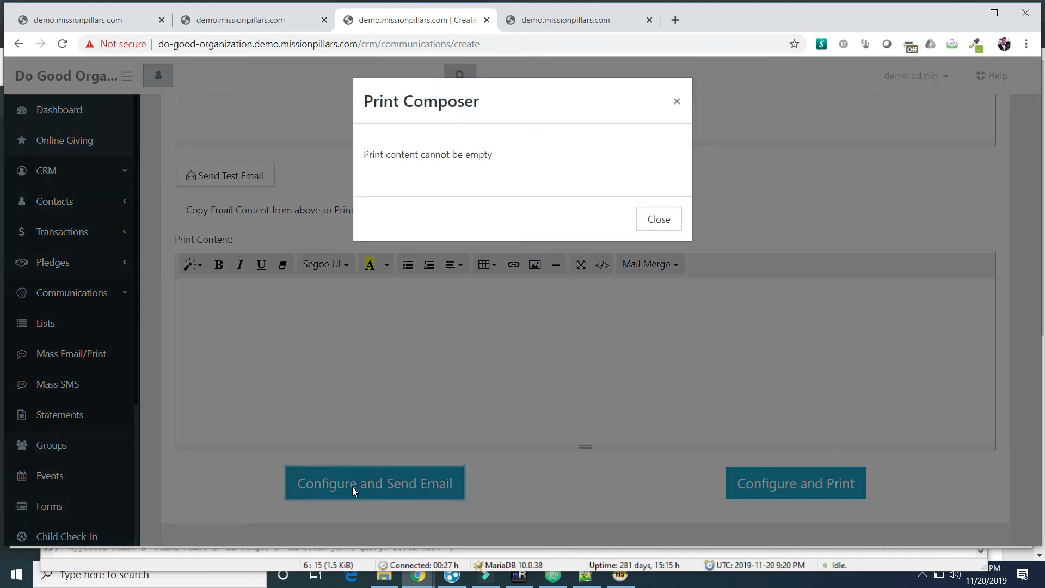
{"action": "left_click", "coordinate": [657, 221]}
{"action": "left_click", "coordinate": [270, 215]}
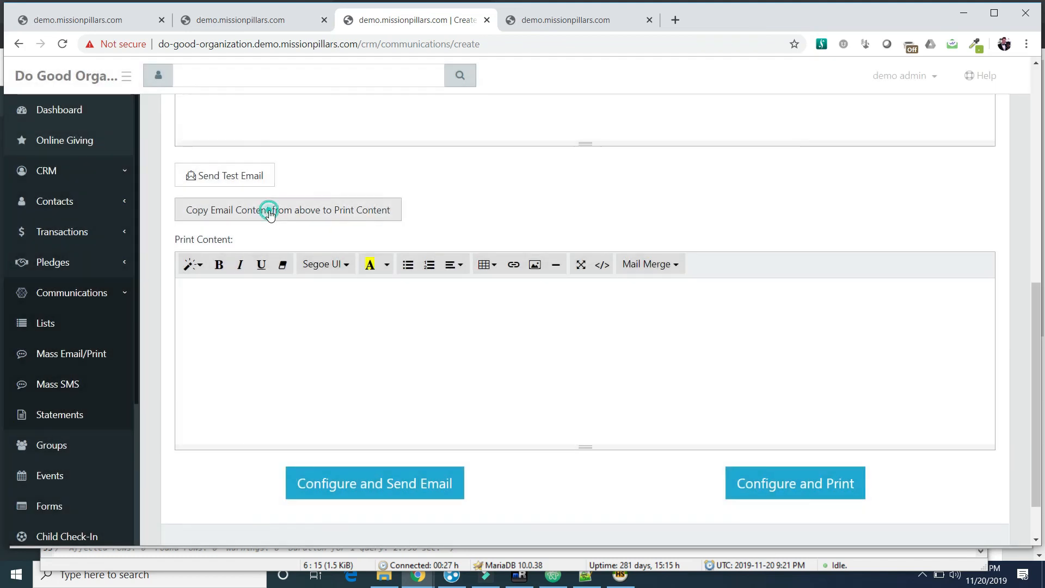
{"action": "left_click", "coordinate": [375, 480]}
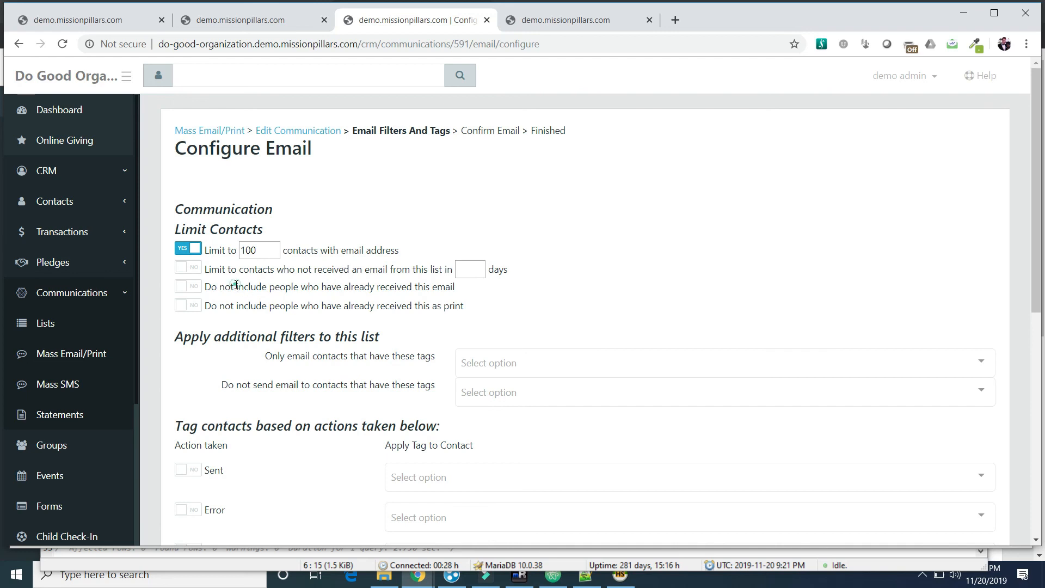
- Examine the contact limit options and the tag filters for including or excluding contacts from the email
{"action": "left_click_drag", "start_coordinate": [236, 287], "coordinate": [344, 287]}
{"action": "left_click_drag", "start_coordinate": [256, 306], "coordinate": [375, 323]}
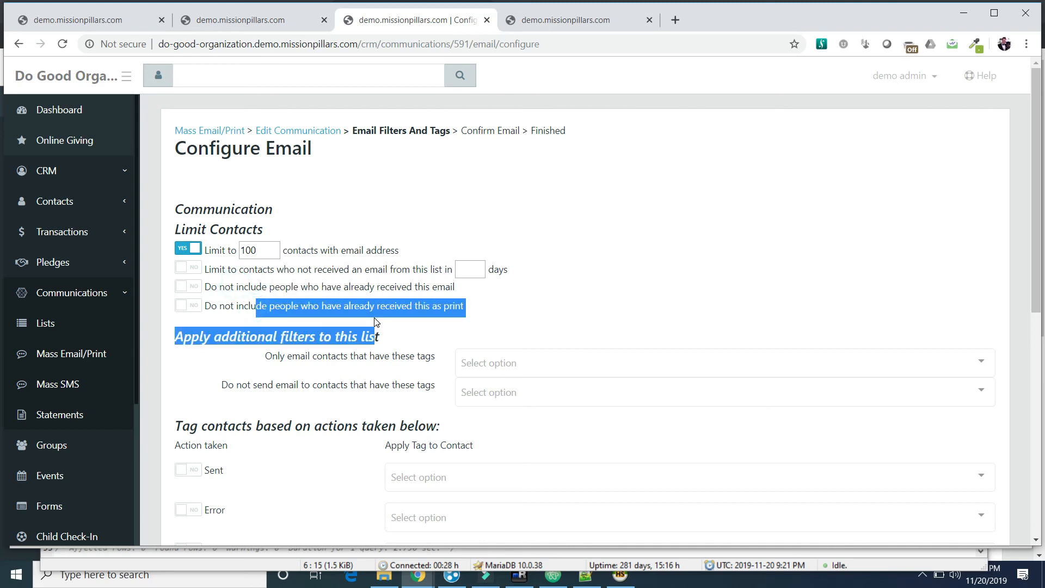
{"action": "left_click", "coordinate": [395, 305]}
{"action": "scroll", "coordinate": [395, 306], "scroll_direction": "down", "scroll_amount": 1}
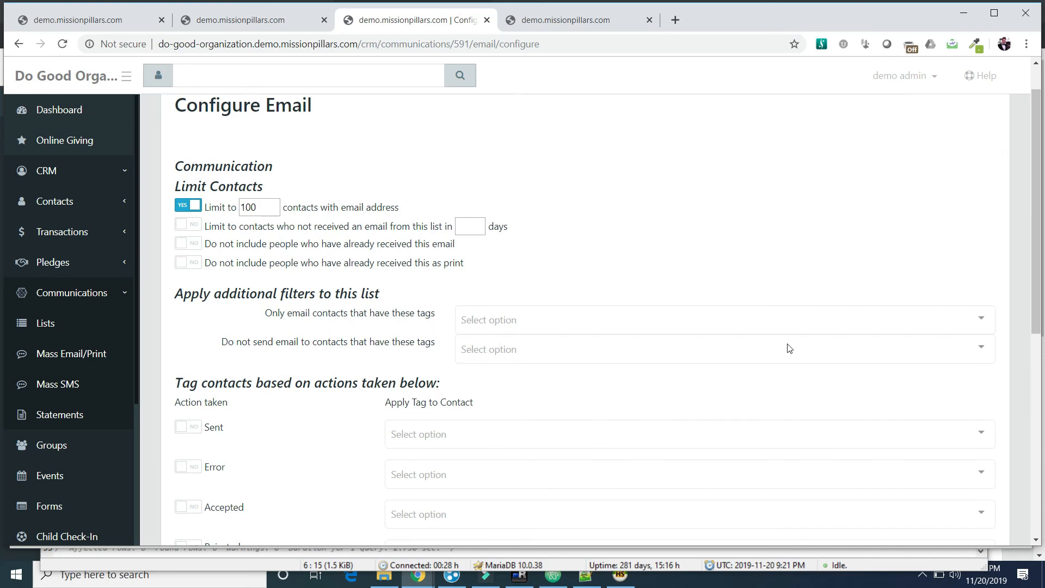
{"action": "left_click", "coordinate": [987, 322]}
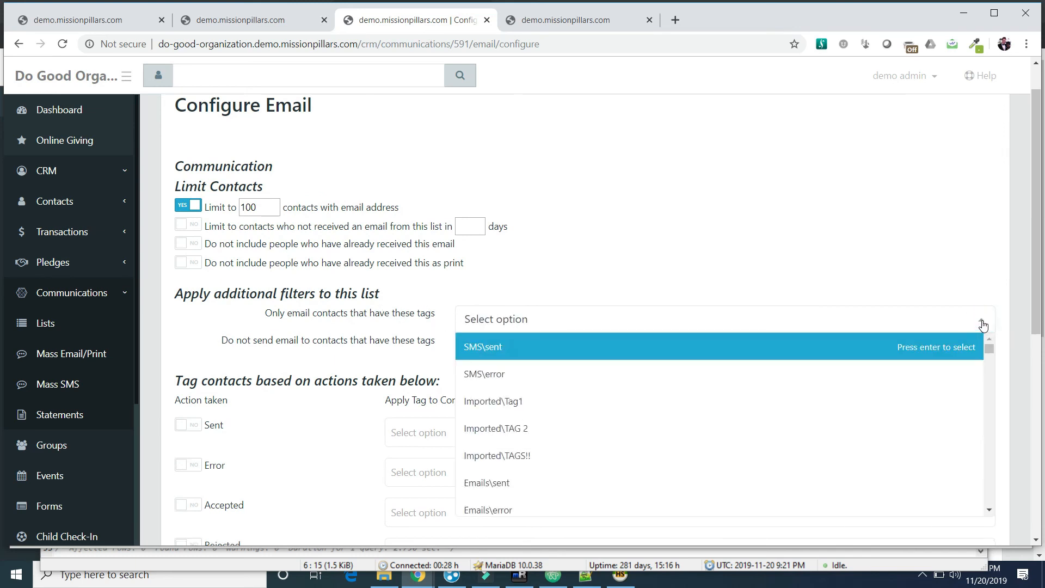
{"action": "scroll", "coordinate": [864, 399], "scroll_direction": "down", "scroll_amount": 3}
{"action": "scroll", "coordinate": [864, 399], "scroll_direction": "up", "scroll_amount": 5}
{"action": "left_click", "coordinate": [740, 235]}
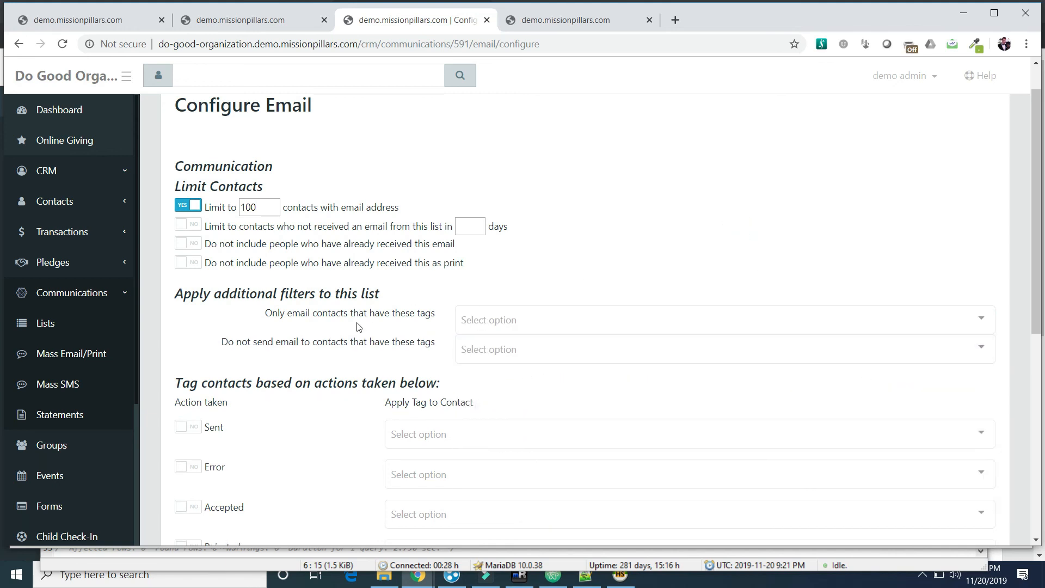
{"action": "left_click_drag", "start_coordinate": [269, 313], "coordinate": [353, 312]}
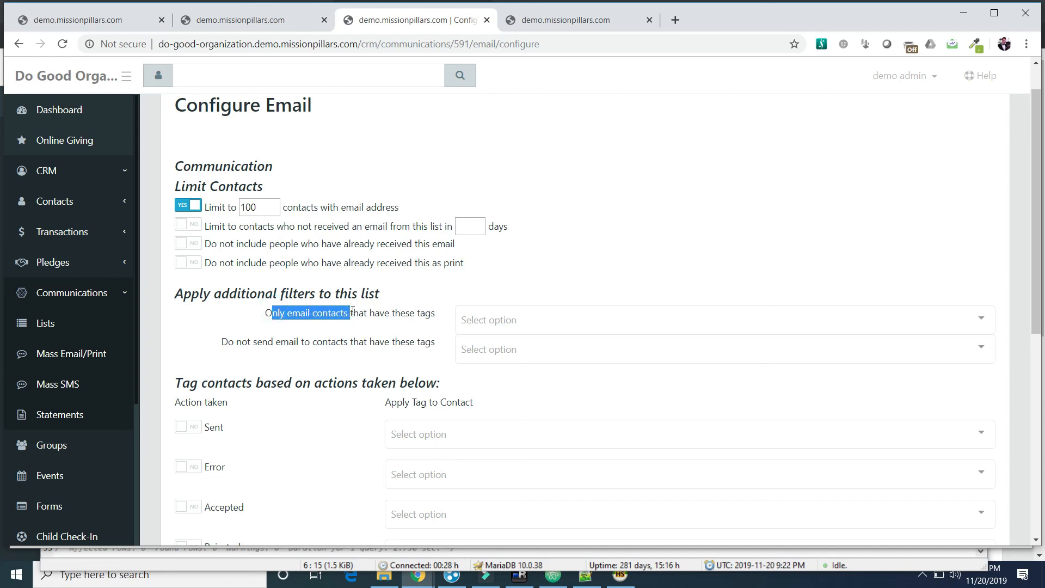
{"action": "left_click_drag", "start_coordinate": [234, 342], "coordinate": [359, 345]}
{"action": "left_click", "coordinate": [359, 345]}
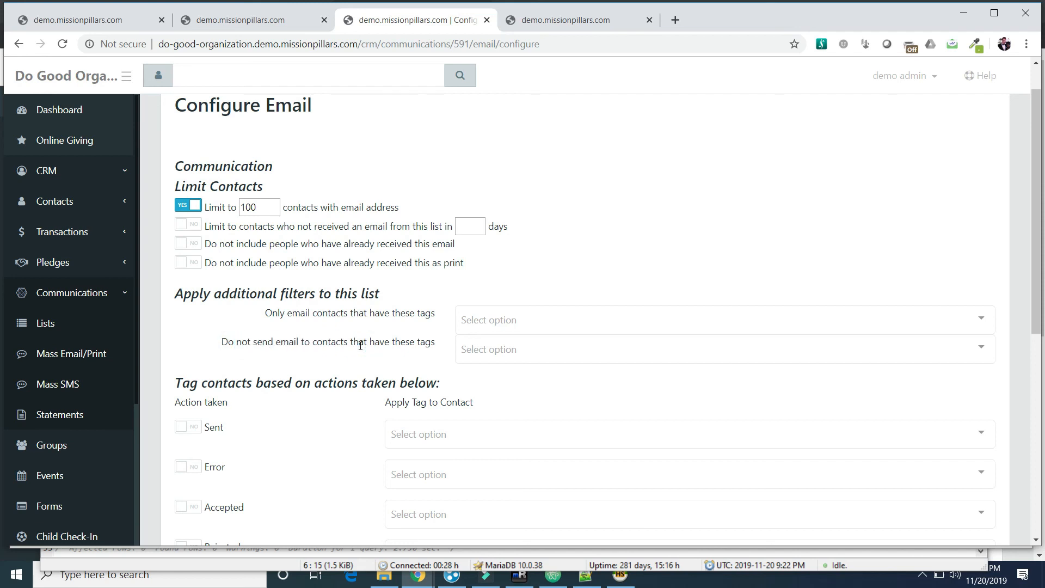
- Examine the actions that can tag contacts, from Sent and Error through Unsubscribed and Complained
{"action": "scroll", "coordinate": [360, 346], "scroll_direction": "down", "scroll_amount": 3}
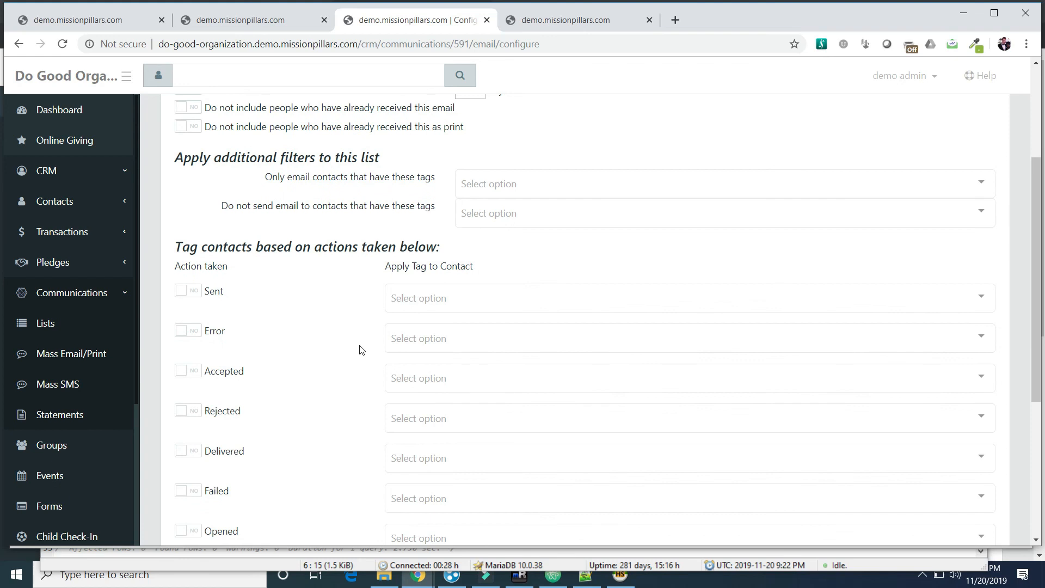
{"action": "scroll", "coordinate": [360, 350], "scroll_direction": "down", "scroll_amount": 2}
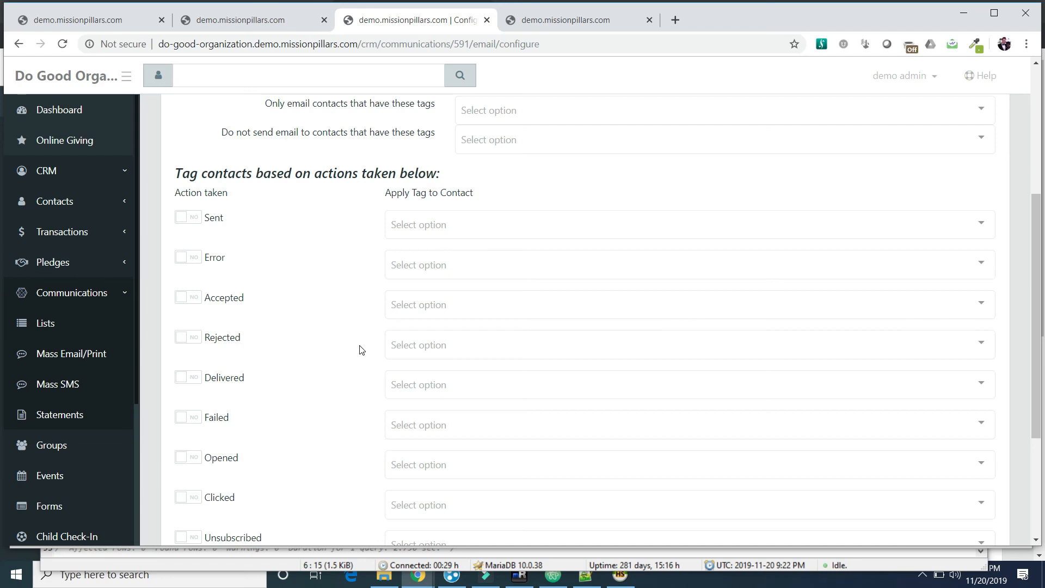
{"action": "scroll", "coordinate": [360, 350], "scroll_direction": "down", "scroll_amount": 1}
{"action": "scroll", "coordinate": [361, 350], "scroll_direction": "up", "scroll_amount": 1}
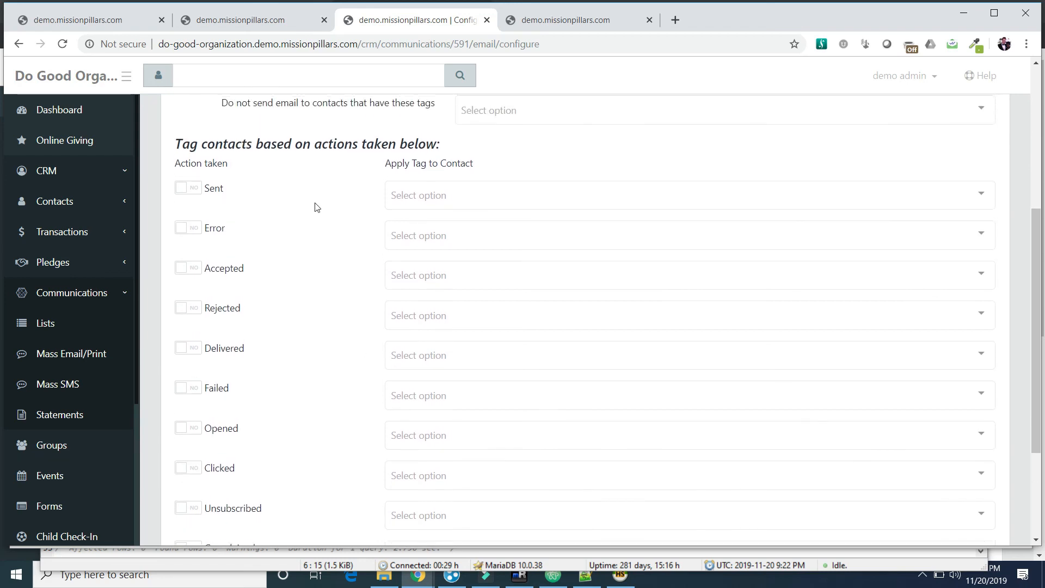
{"action": "mouse_move", "coordinate": [256, 284]}
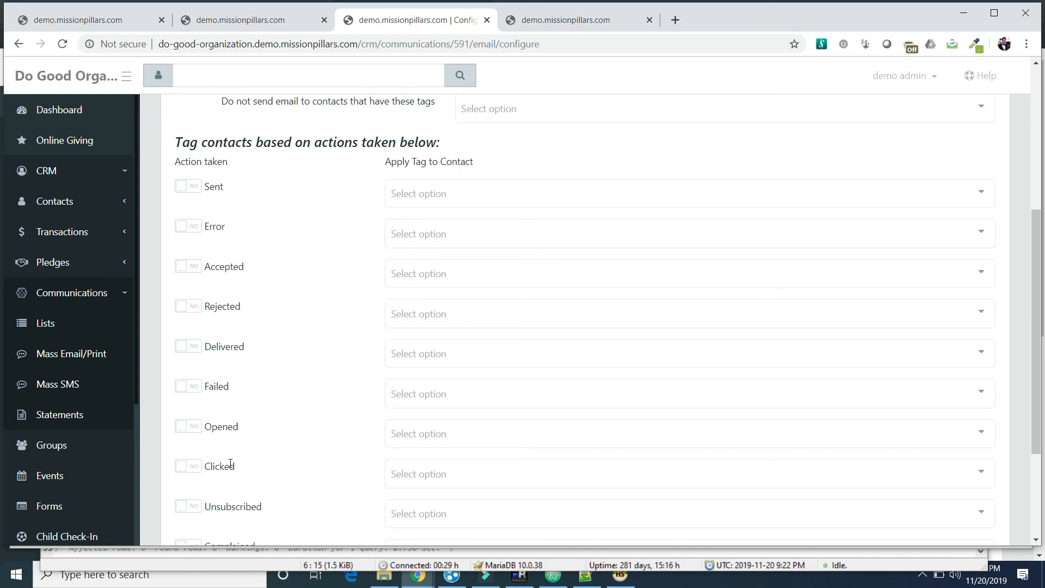
{"action": "scroll", "coordinate": [231, 467], "scroll_direction": "down", "scroll_amount": 2}
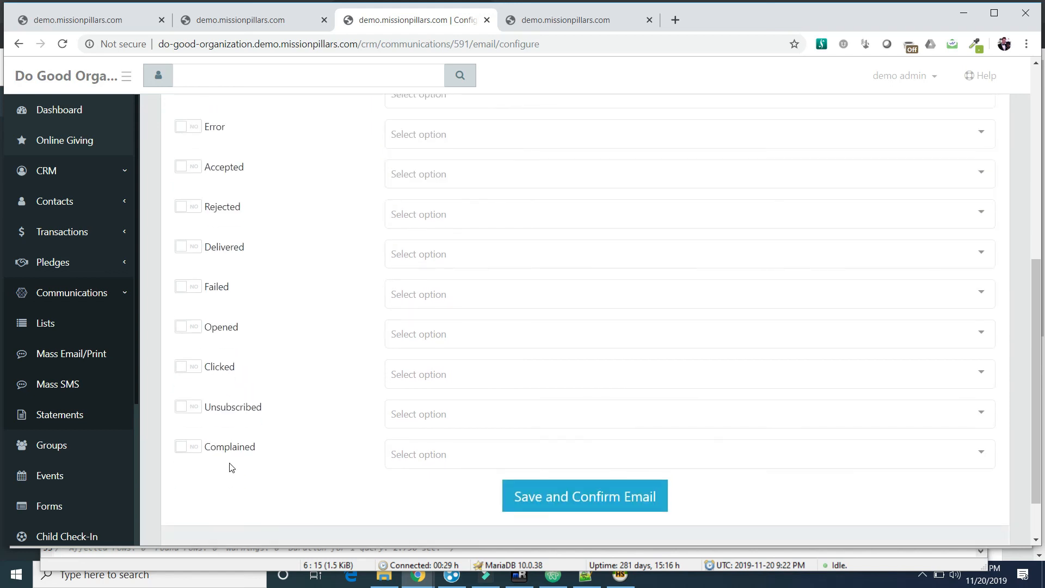
{"action": "right_click", "coordinate": [250, 411]}
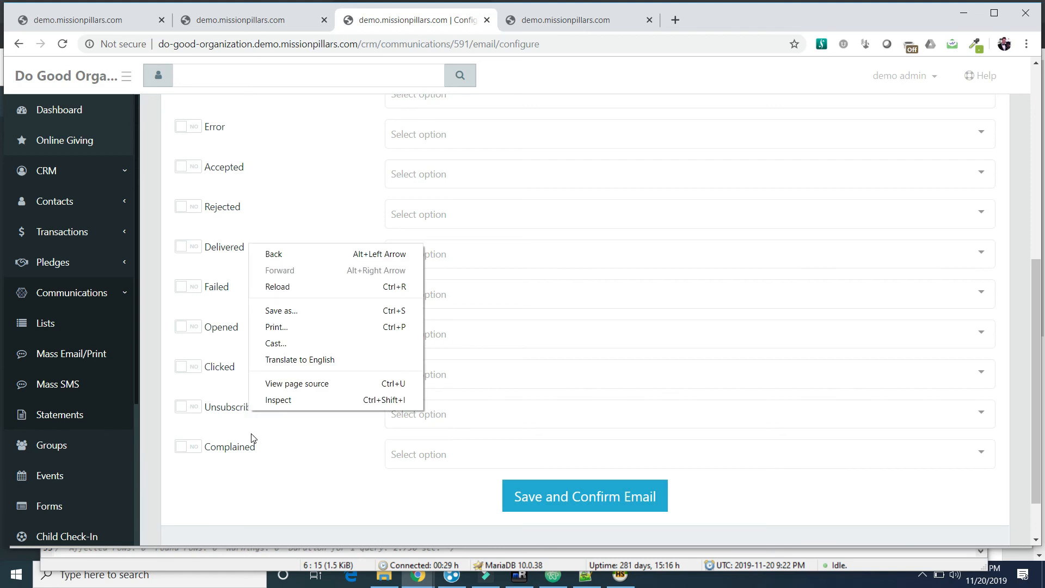
{"action": "left_click", "coordinate": [291, 465]}
{"action": "mouse_move", "coordinate": [291, 466]}
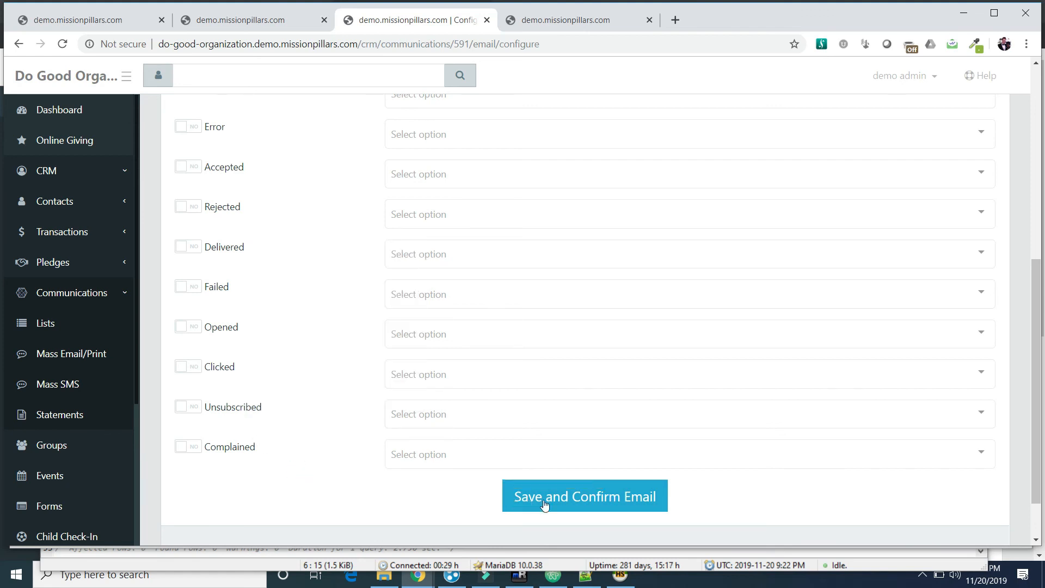
- Save the email configuration with its default settings and review which contacts will receive the email
{"action": "left_click", "coordinate": [571, 496]}
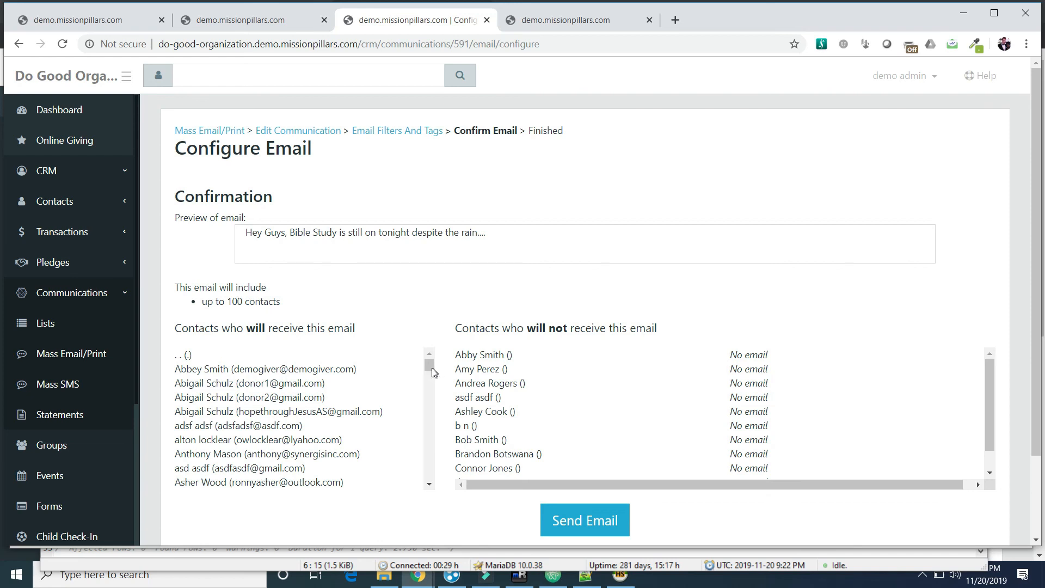
{"action": "mouse_move", "coordinate": [430, 368]}
{"action": "left_mouse_down"}
{"action": "mouse_move", "coordinate": [428, 479]}
{"action": "mouse_move", "coordinate": [429, 353]}
{"action": "left_mouse_up"}
{"action": "left_click", "coordinate": [352, 288]}
- Return to editing the communication and set its recipient list to Bible Study
{"action": "left_click", "coordinate": [288, 134]}
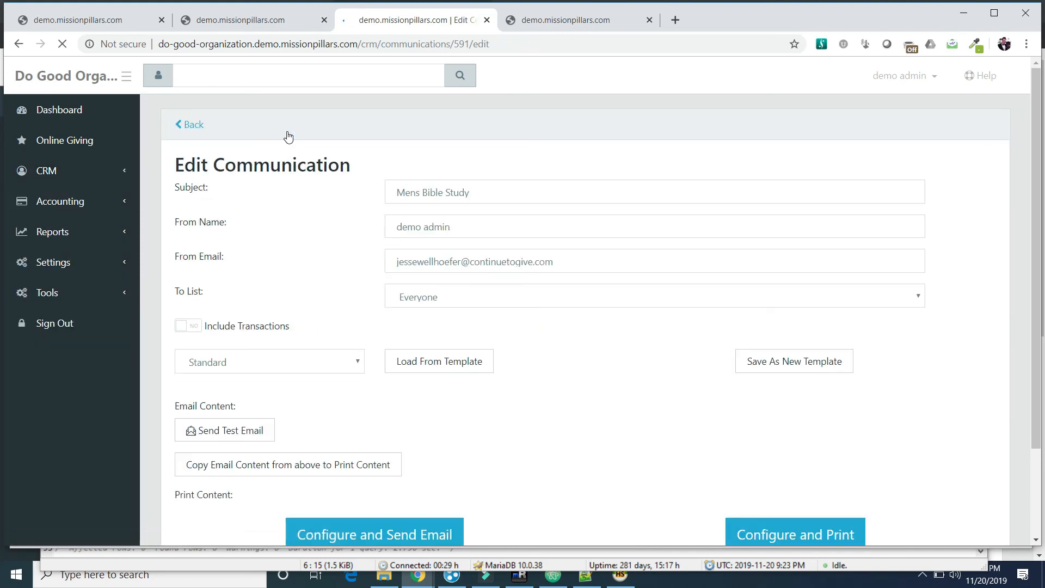
{"action": "left_click", "coordinate": [457, 306]}
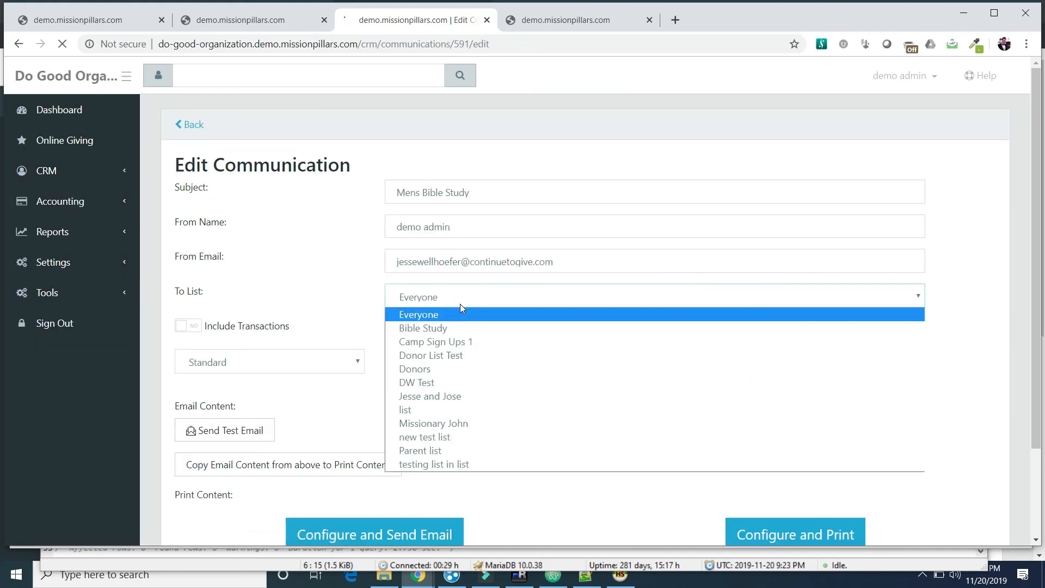
{"action": "left_click", "coordinate": [438, 328]}
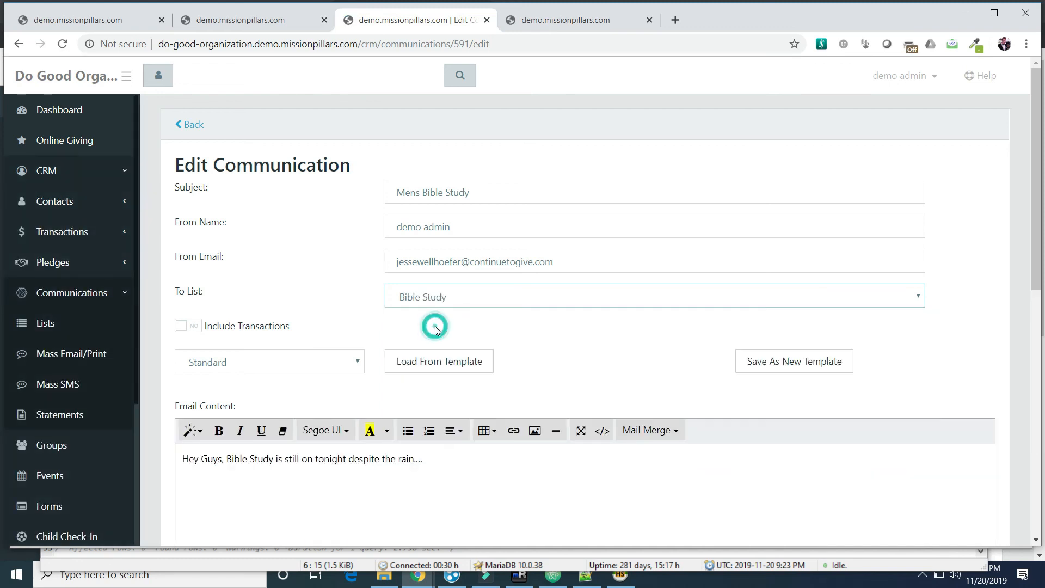
- Configure the email for the Bible Study list with the default filters and save it for confirmation
{"action": "scroll", "coordinate": [314, 287], "scroll_direction": "down", "scroll_amount": 1}
{"action": "scroll", "coordinate": [313, 287], "scroll_direction": "down", "scroll_amount": 8}
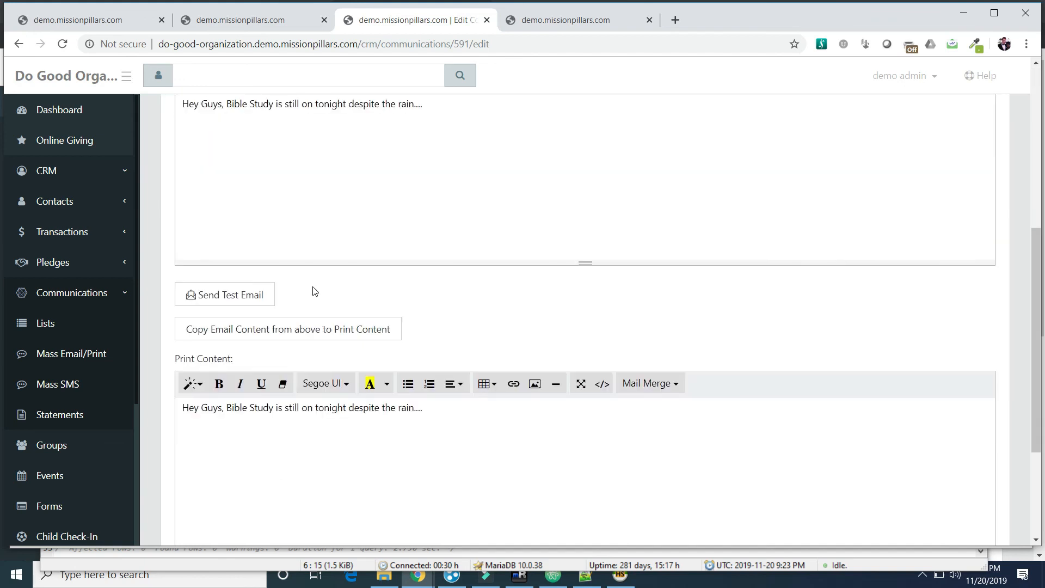
{"action": "left_click", "coordinate": [399, 423]}
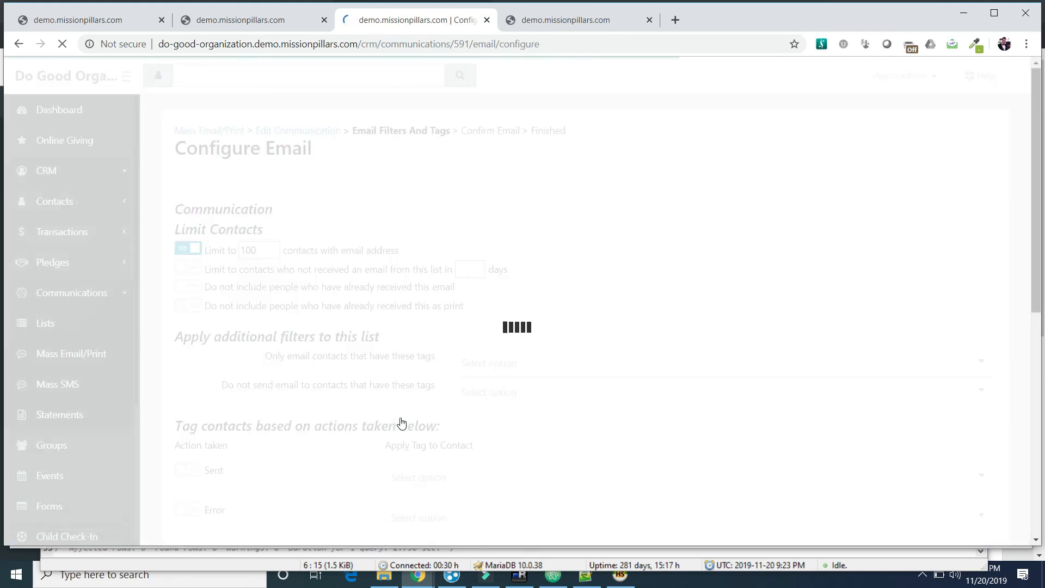
{"action": "scroll", "coordinate": [401, 423], "scroll_direction": "down", "scroll_amount": 8}
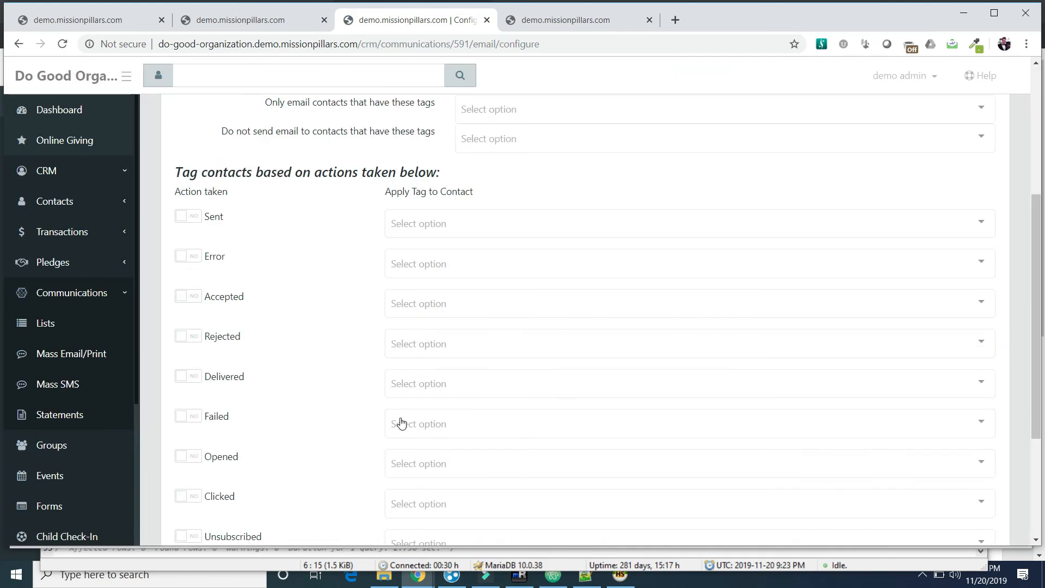
{"action": "left_click", "coordinate": [599, 440]}
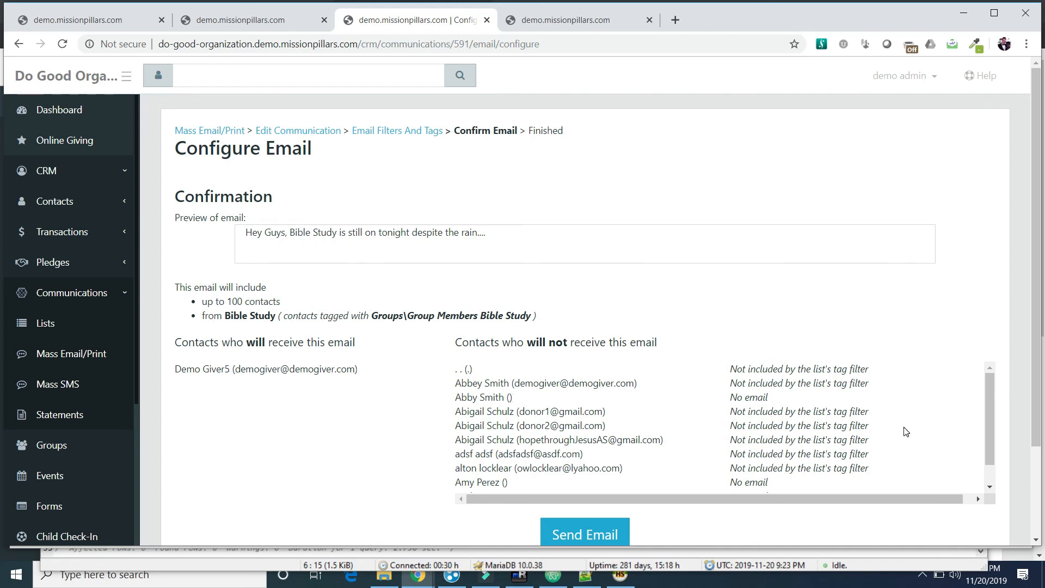
- Review the contacts who will not receive the email and the exclusion reasons, and send the email
{"action": "scroll", "coordinate": [903, 427], "scroll_direction": "down", "scroll_amount": 1}
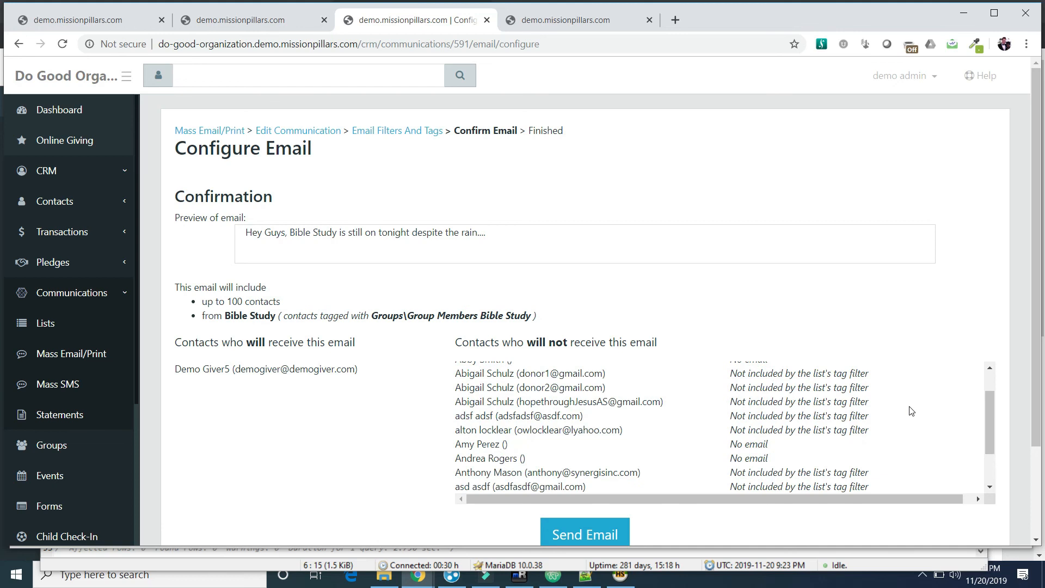
{"action": "scroll", "coordinate": [912, 411], "scroll_direction": "down", "scroll_amount": 2}
{"action": "scroll", "coordinate": [912, 411], "scroll_direction": "down", "scroll_amount": 2}
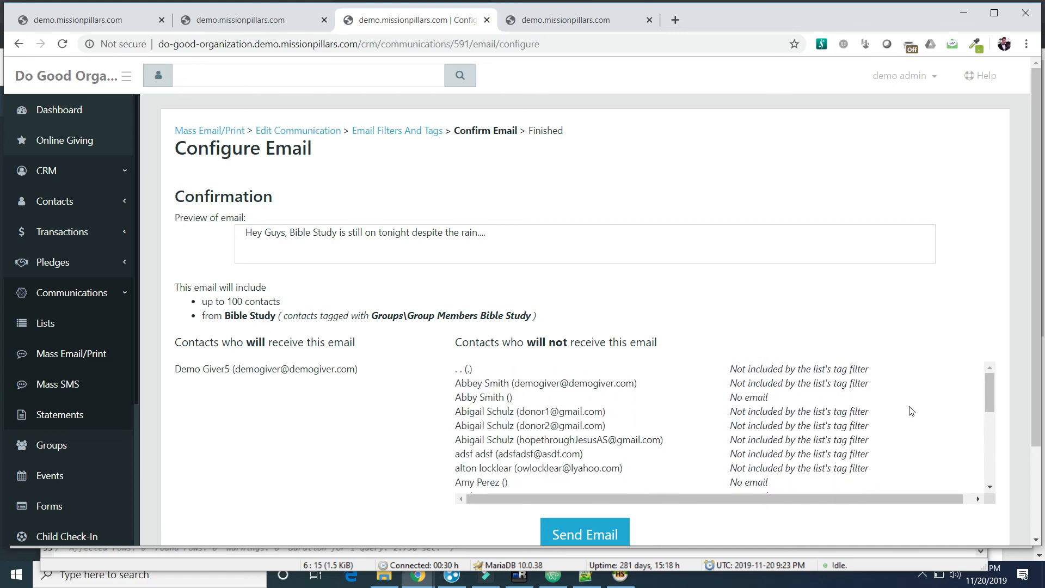
{"action": "left_click", "coordinate": [595, 532]}
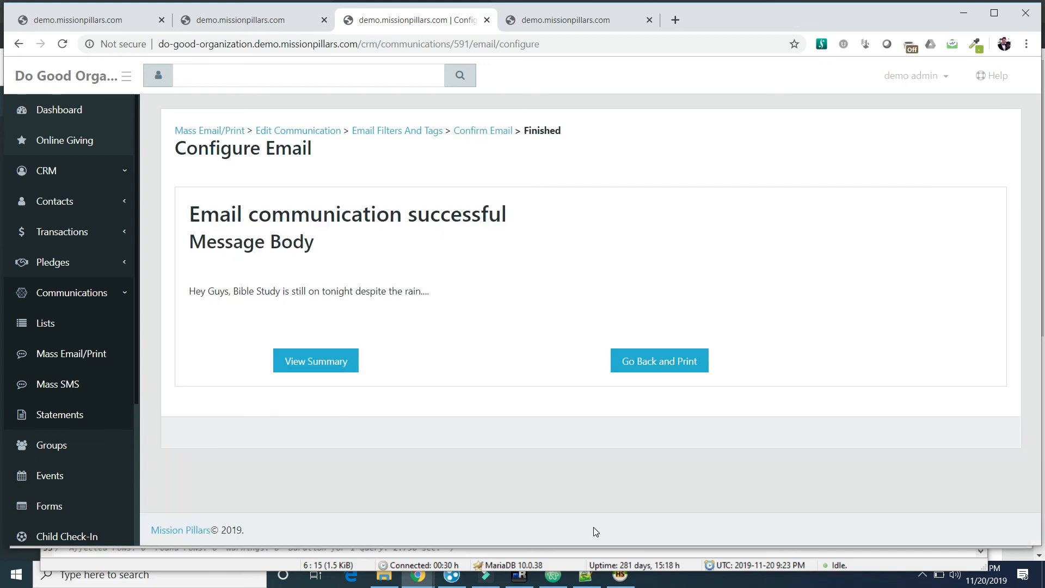
- View the summary of the sent Mens Bible Study email, including its status chart and recipient status
{"action": "left_click", "coordinate": [327, 361]}
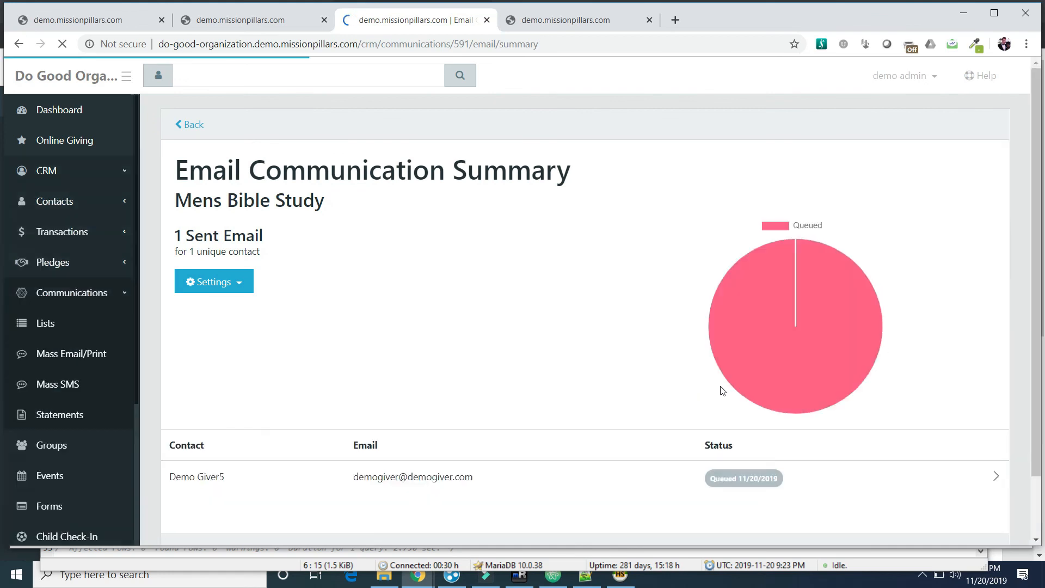
{"action": "scroll", "coordinate": [725, 409], "scroll_direction": "down", "scroll_amount": 2}
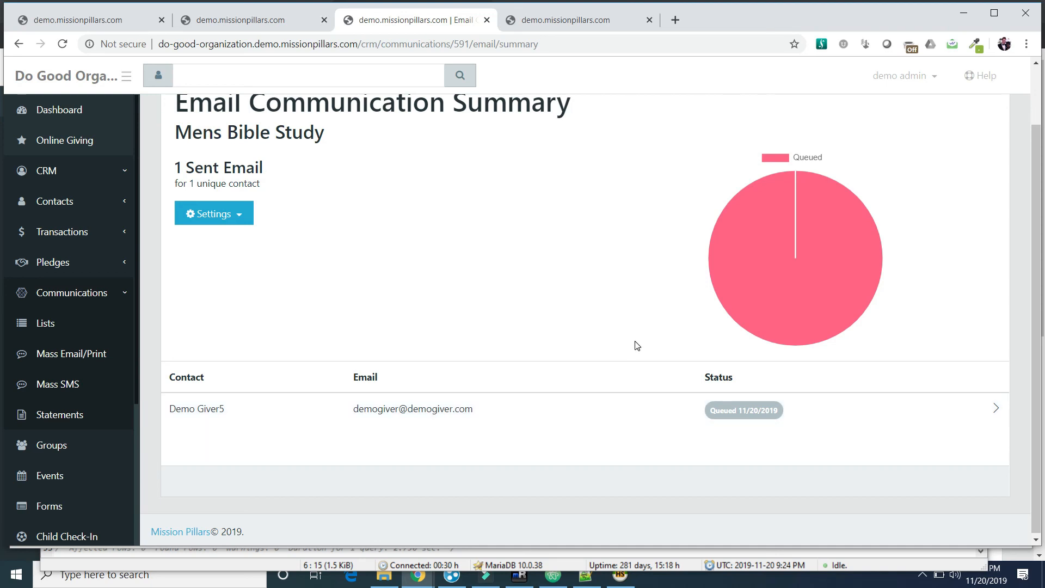
{"action": "scroll", "coordinate": [636, 346], "scroll_direction": "up", "scroll_amount": 2}
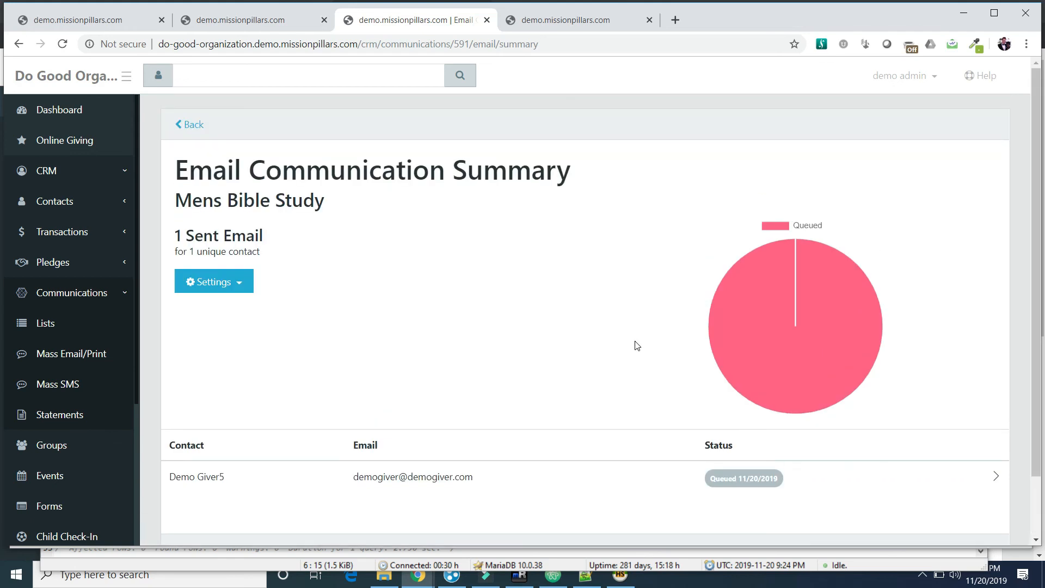
- Start a new mass SMS message and set its recipient list to Bible Study
{"action": "scroll", "coordinate": [637, 346], "scroll_direction": "down", "scroll_amount": 2}
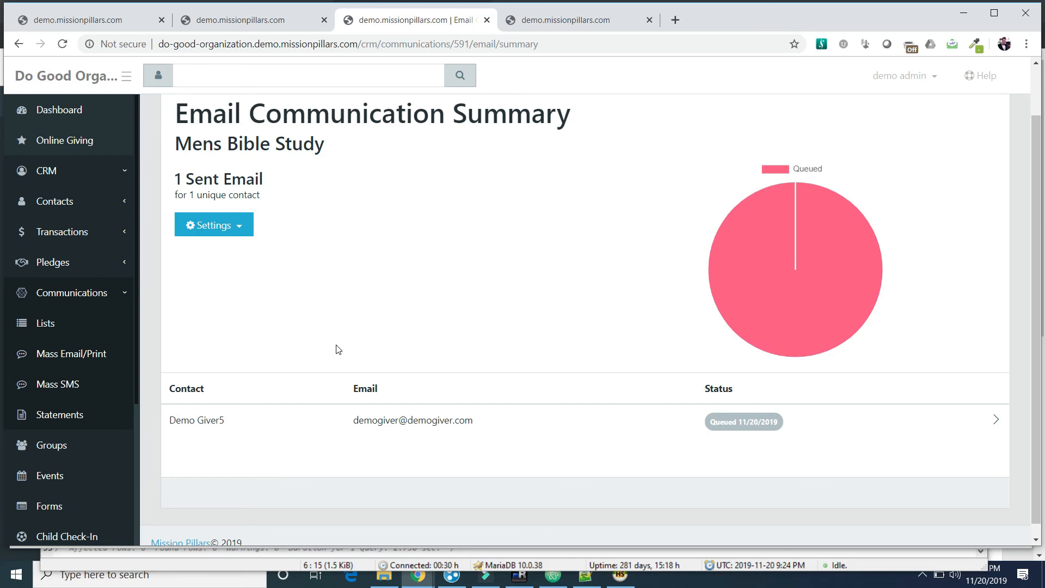
{"action": "left_click", "coordinate": [71, 387]}
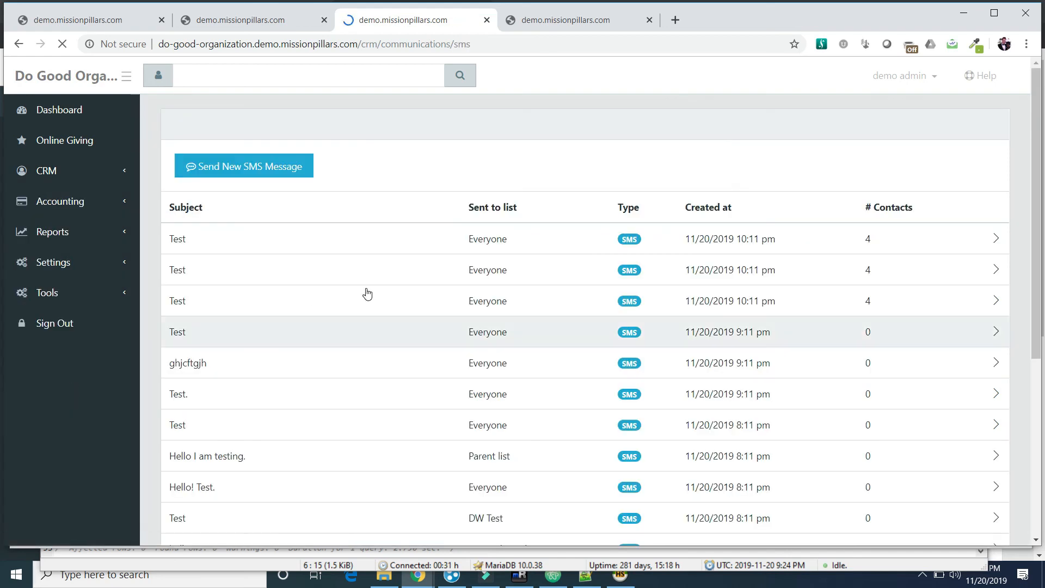
{"action": "left_click", "coordinate": [279, 172]}
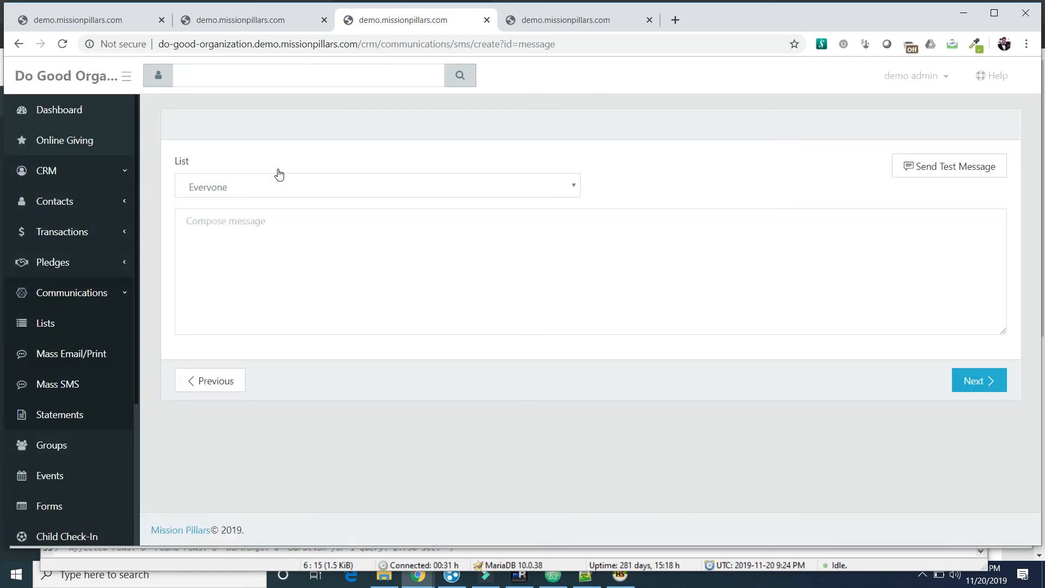
{"action": "left_click", "coordinate": [293, 185]}
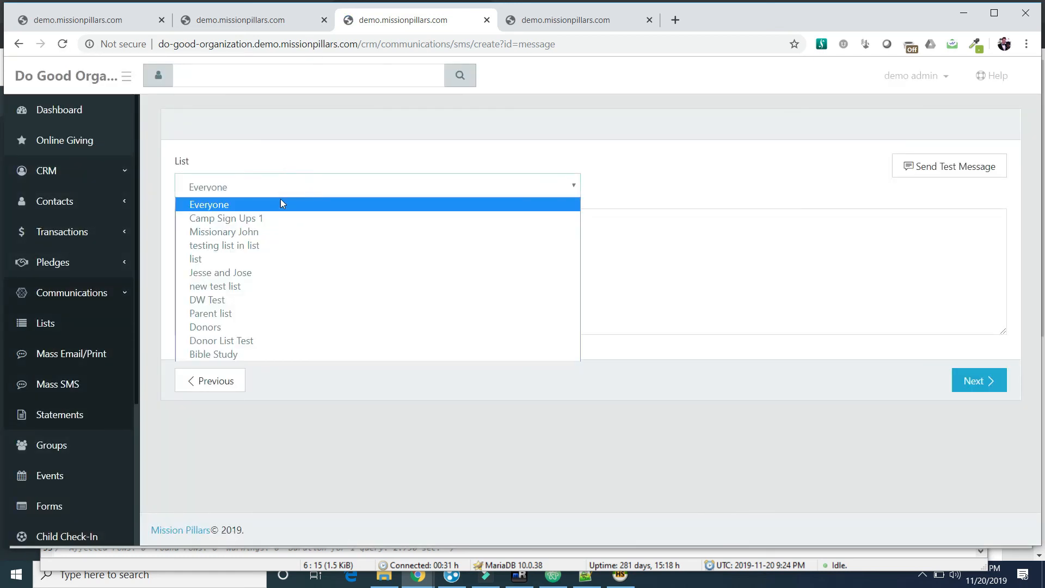
{"action": "left_click", "coordinate": [228, 353]}
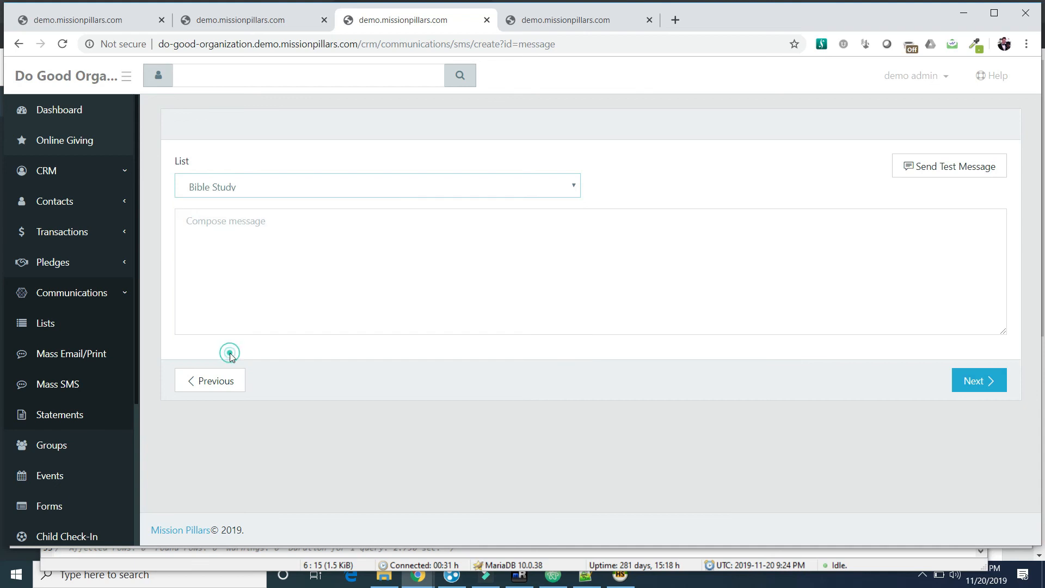
- Compose the SMS text "Bible study is still on despite the rain" and continue to the recipient limits
{"action": "left_click", "coordinate": [293, 250]}
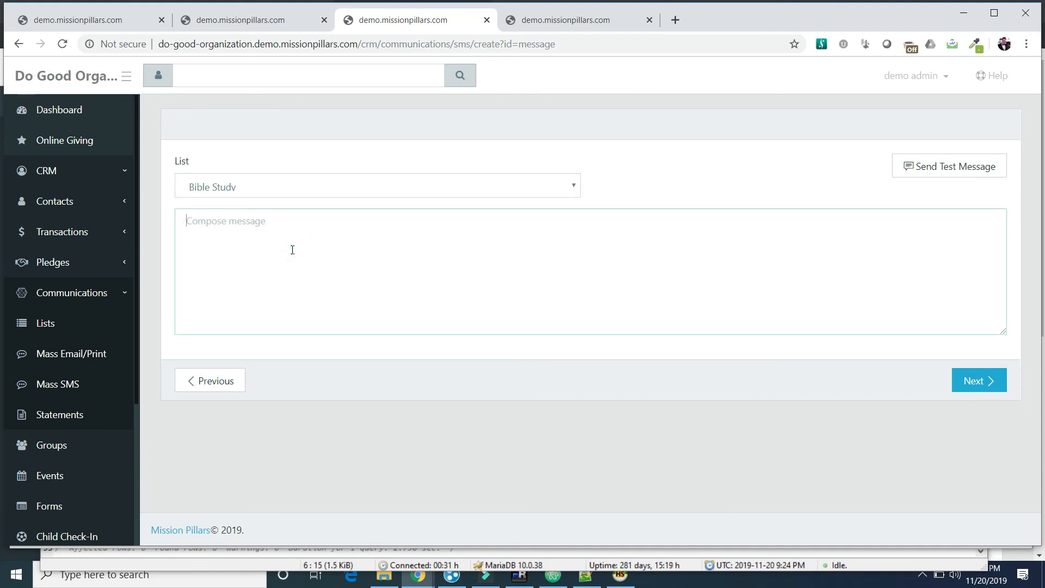
{"action": "type", "text": "Bible study is still on "}
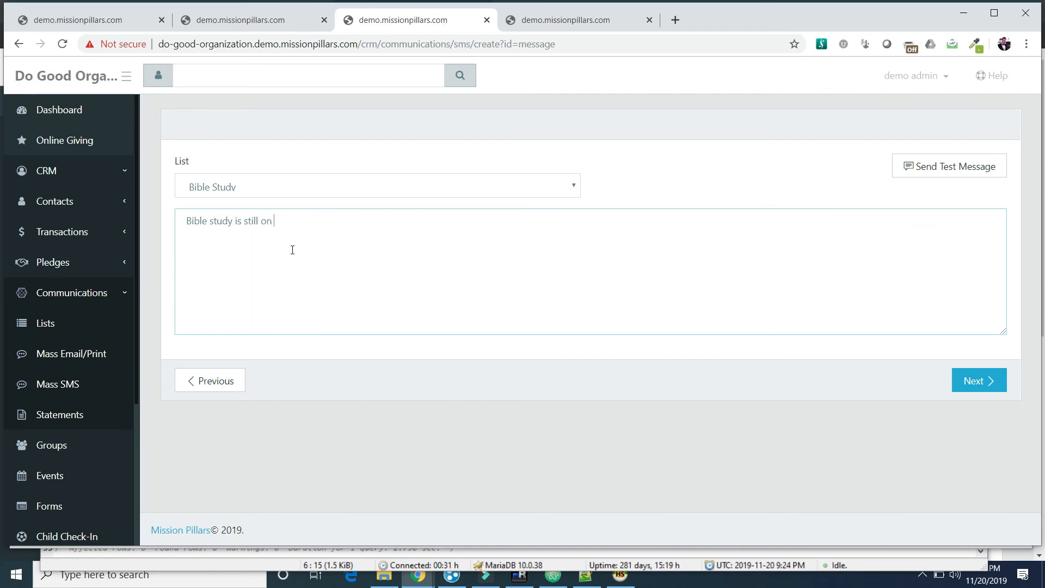
{"action": "type", "text": "despite the rain"}
{"action": "left_click", "coordinate": [973, 380]}
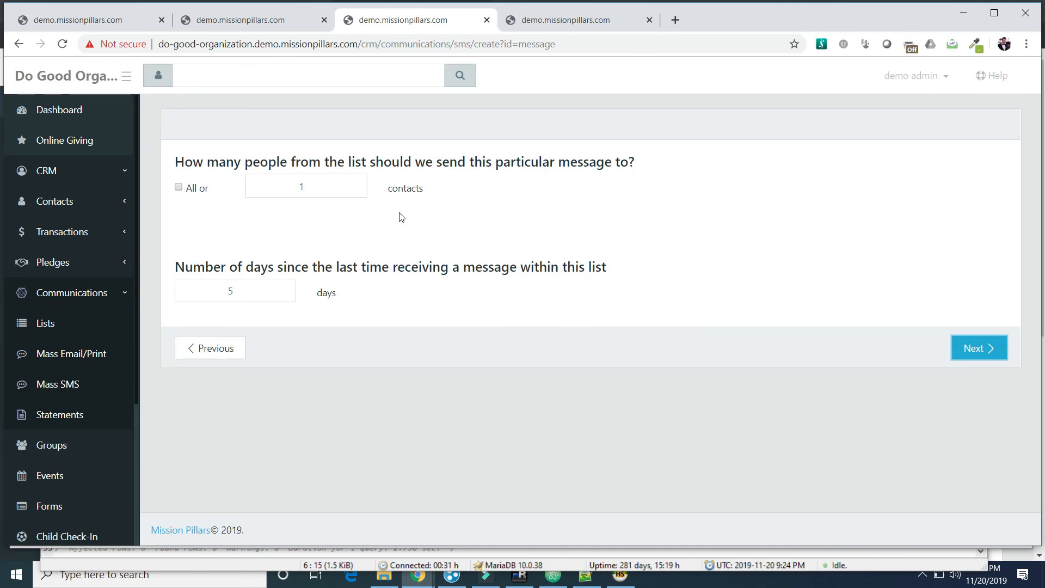
- Accept the default contact limit and day interval, leave all action and contact tags unselected, and proceed to the SMS confirmation
{"action": "left_click", "coordinate": [983, 352]}
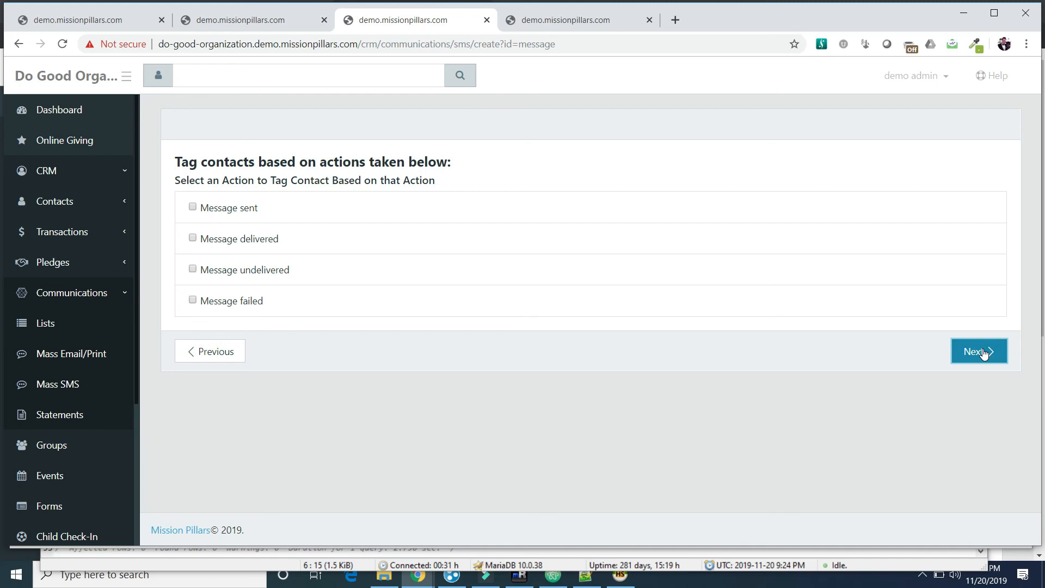
{"action": "left_click", "coordinate": [983, 353]}
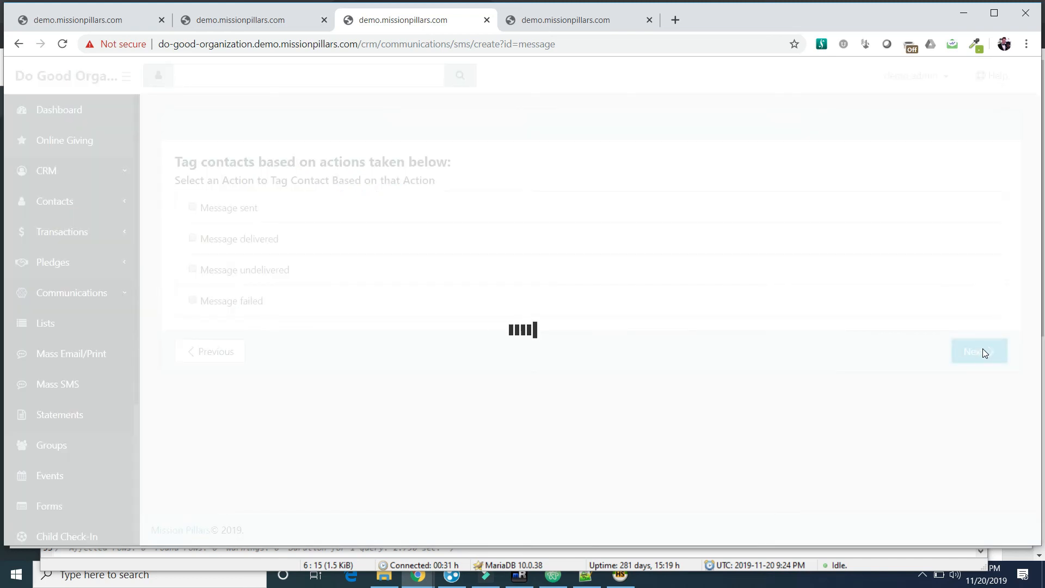
{"action": "scroll", "coordinate": [743, 339], "scroll_direction": "down", "scroll_amount": 7}
{"action": "scroll", "coordinate": [745, 341], "scroll_direction": "up", "scroll_amount": 4}
{"action": "scroll", "coordinate": [744, 340], "scroll_direction": "up", "scroll_amount": 3}
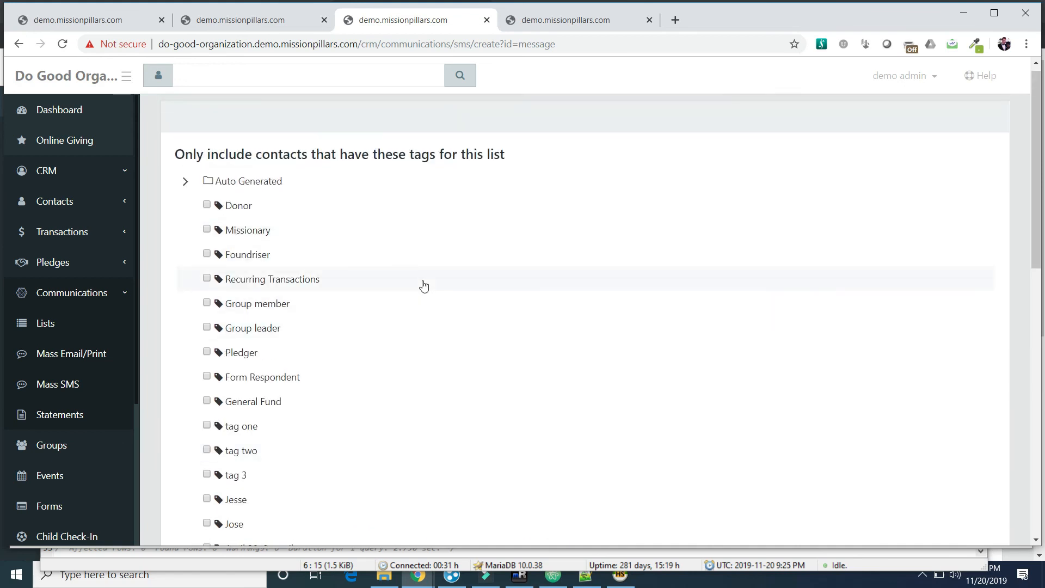
{"action": "scroll", "coordinate": [424, 285], "scroll_direction": "down", "scroll_amount": 5}
{"action": "scroll", "coordinate": [424, 285], "scroll_direction": "down", "scroll_amount": 6}
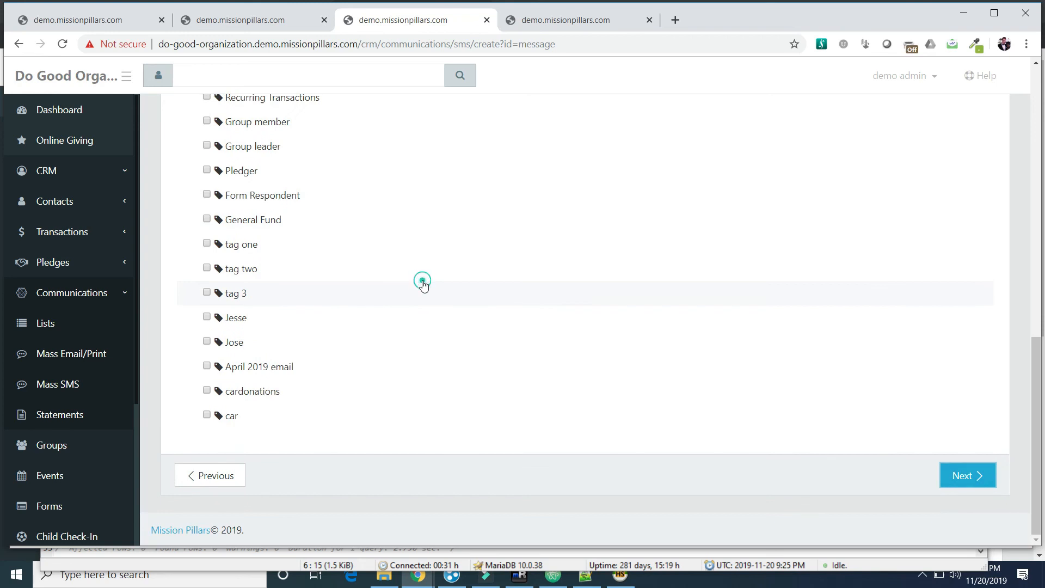
{"action": "left_click", "coordinate": [961, 471]}
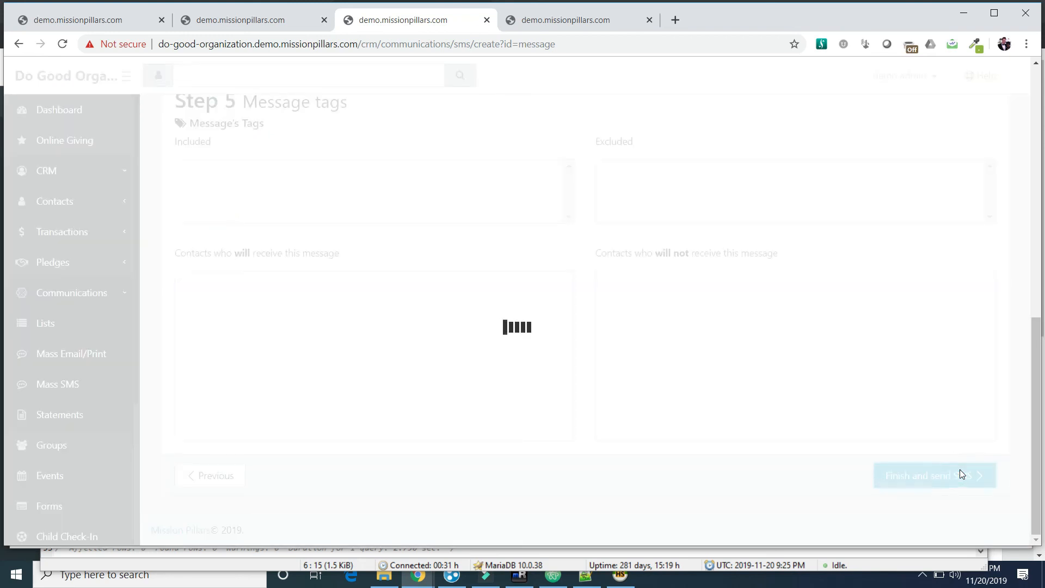
- Review which contacts will and will not receive the SMS, send it, and dismiss the confirmation
{"action": "scroll", "coordinate": [377, 335], "scroll_direction": "up", "scroll_amount": 3}
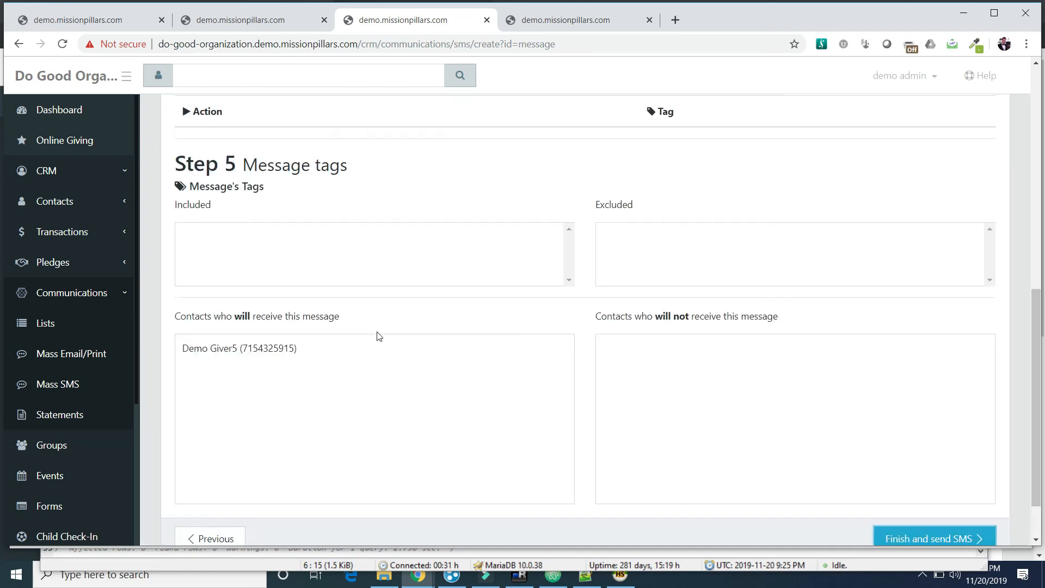
{"action": "scroll", "coordinate": [379, 337], "scroll_direction": "down", "scroll_amount": 3}
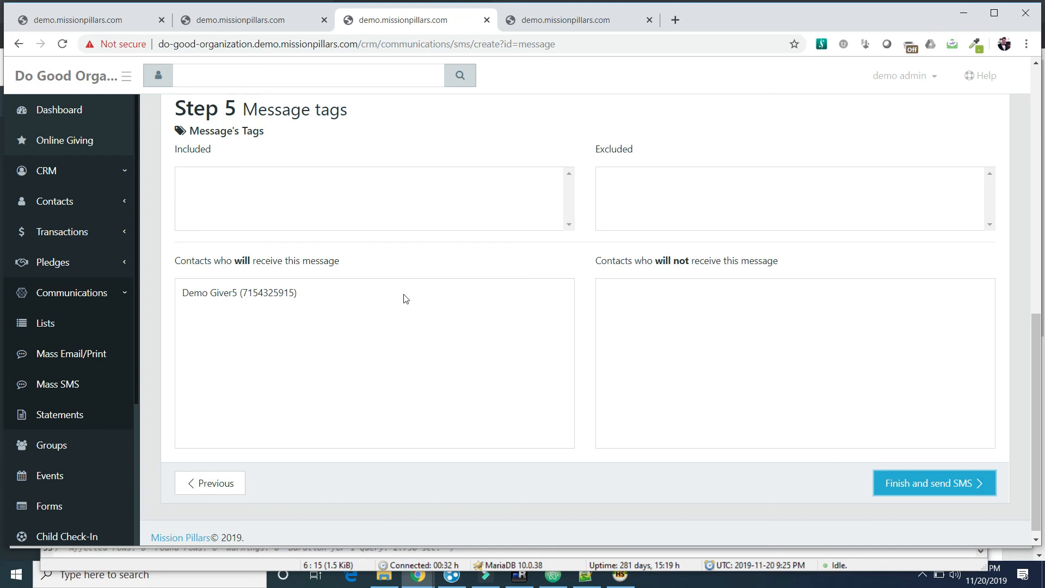
{"action": "left_click", "coordinate": [950, 488]}
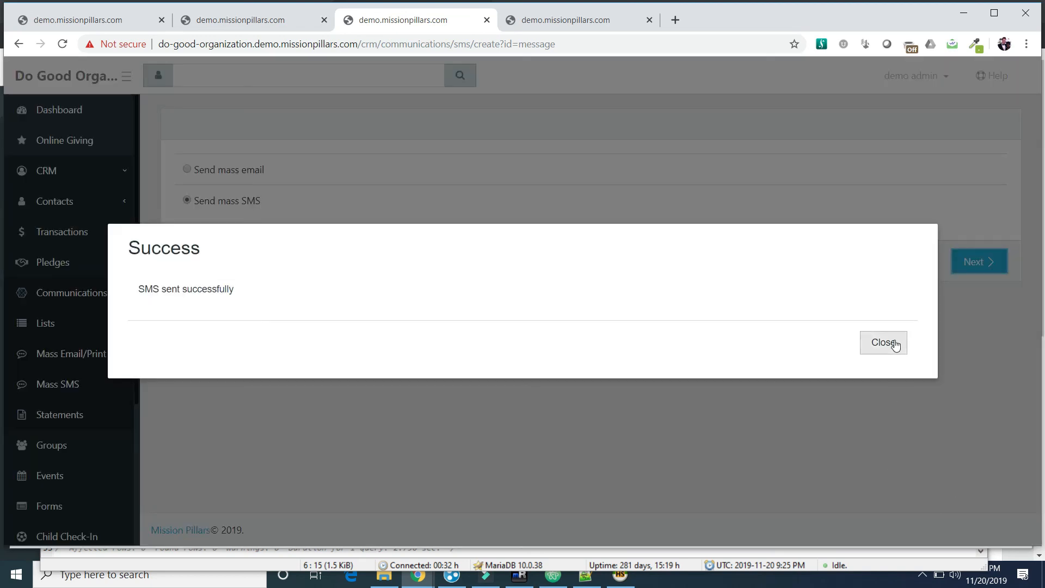
{"action": "left_click", "coordinate": [895, 345]}
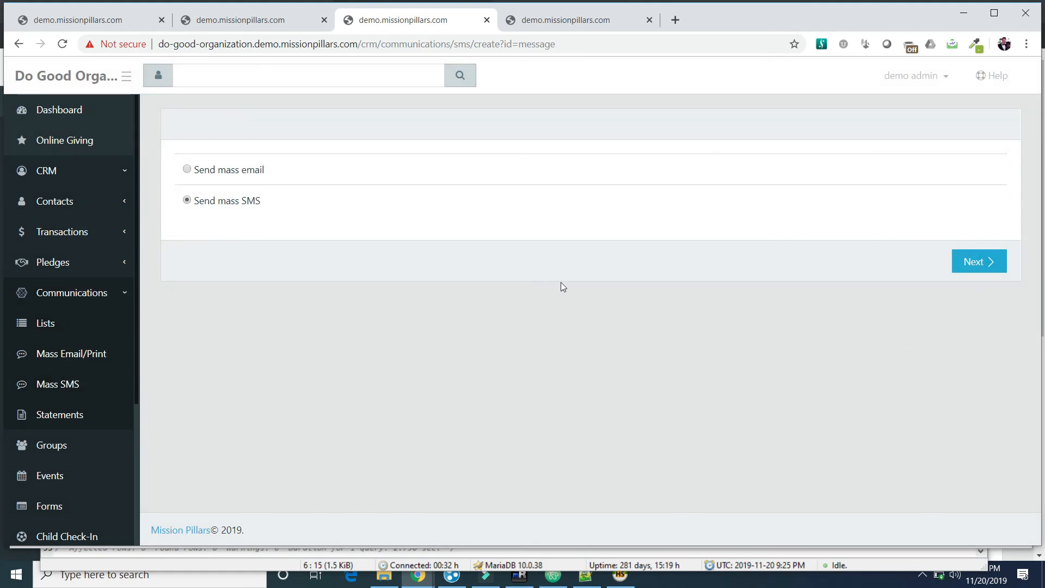
- Search contacts for "demo", open the record of the contact who received the mass SMS, and start an individual SMS
{"action": "left_click", "coordinate": [315, 76]}
{"action": "type", "text": "demo"}
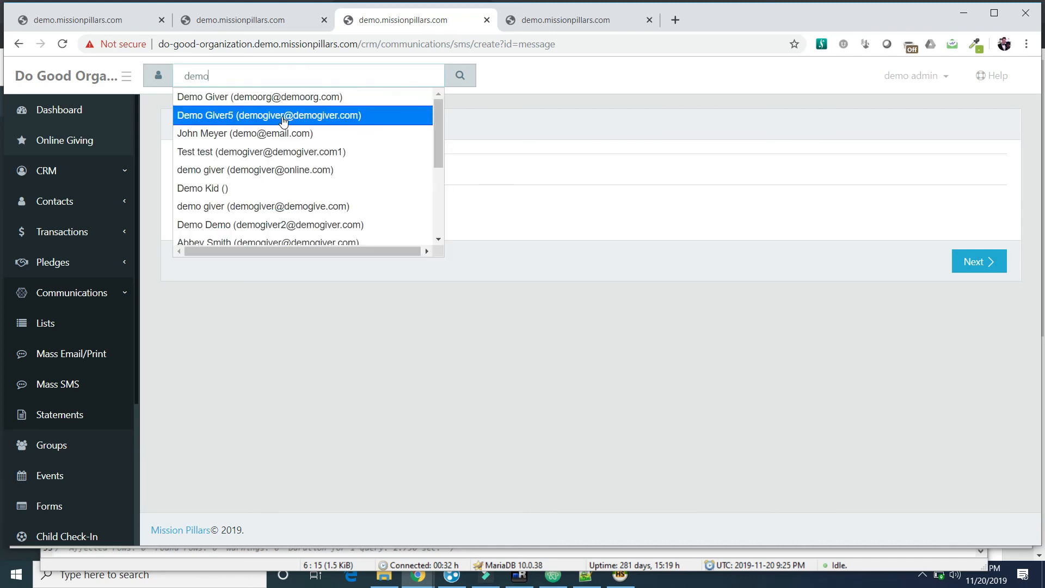
{"action": "left_click", "coordinate": [283, 116]}
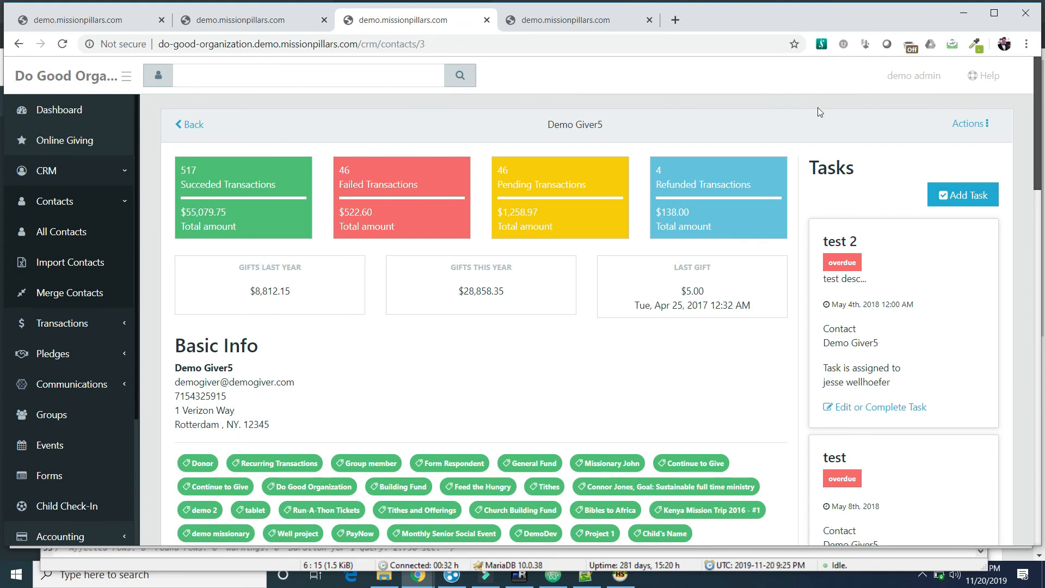
{"action": "left_click", "coordinate": [965, 131]}
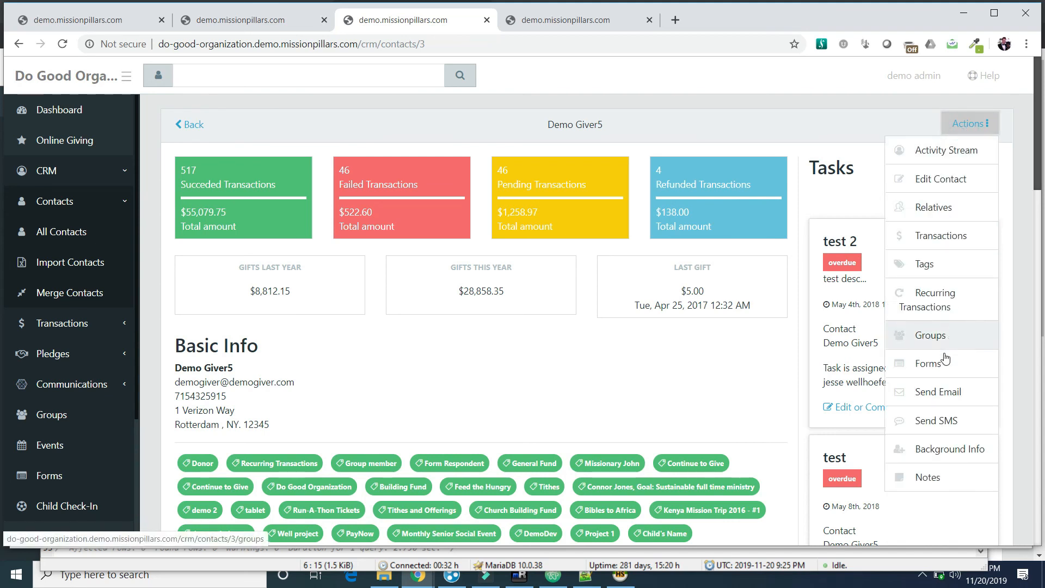
{"action": "left_click", "coordinate": [940, 426]}
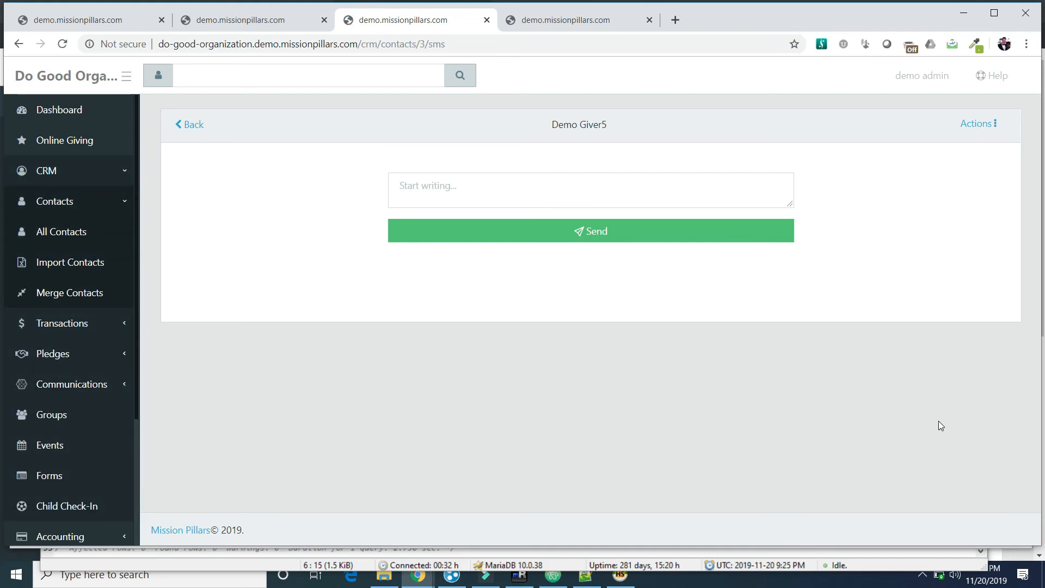
- Write "Hi Guys" as the individual SMS and send it to the contact
{"action": "left_click", "coordinate": [517, 192]}
{"action": "type", "text": "Hi Guys"}
{"action": "left_click", "coordinate": [549, 237]}
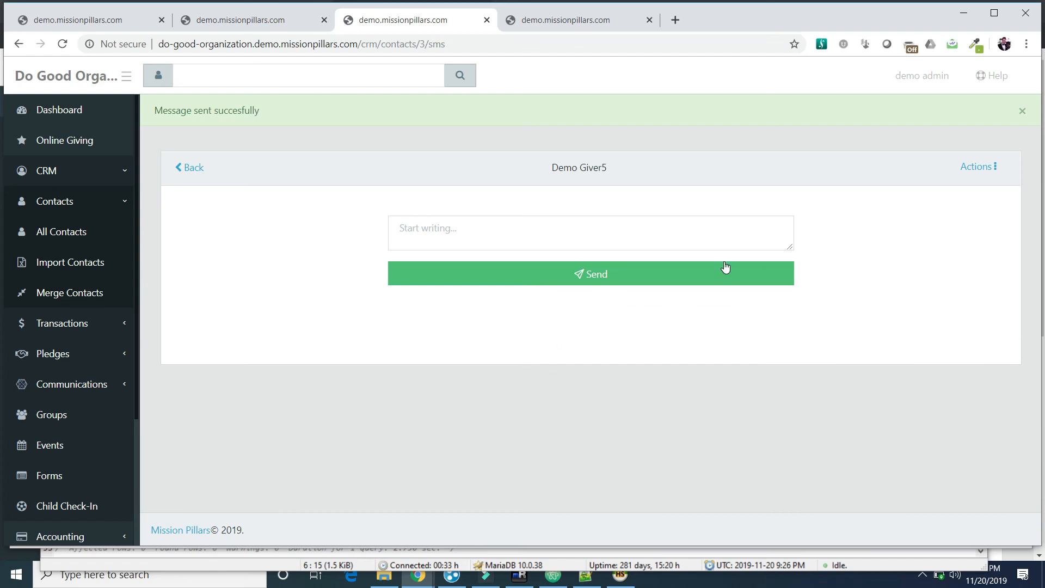
- Open the individual email composer for the same contact and look over its sender, recipient, subject and body fields
{"action": "left_click", "coordinate": [974, 169]}
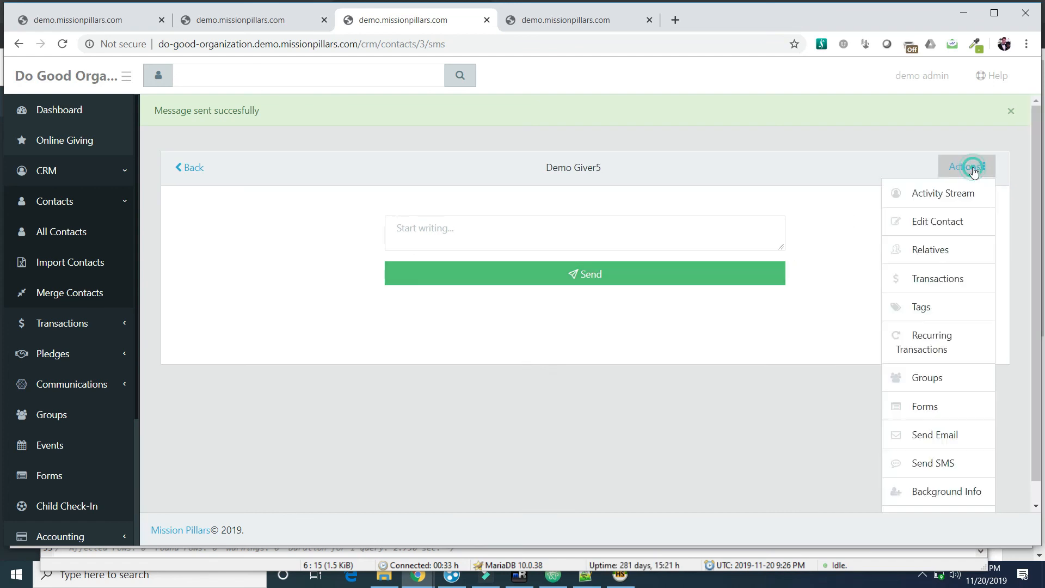
{"action": "left_click", "coordinate": [928, 434]}
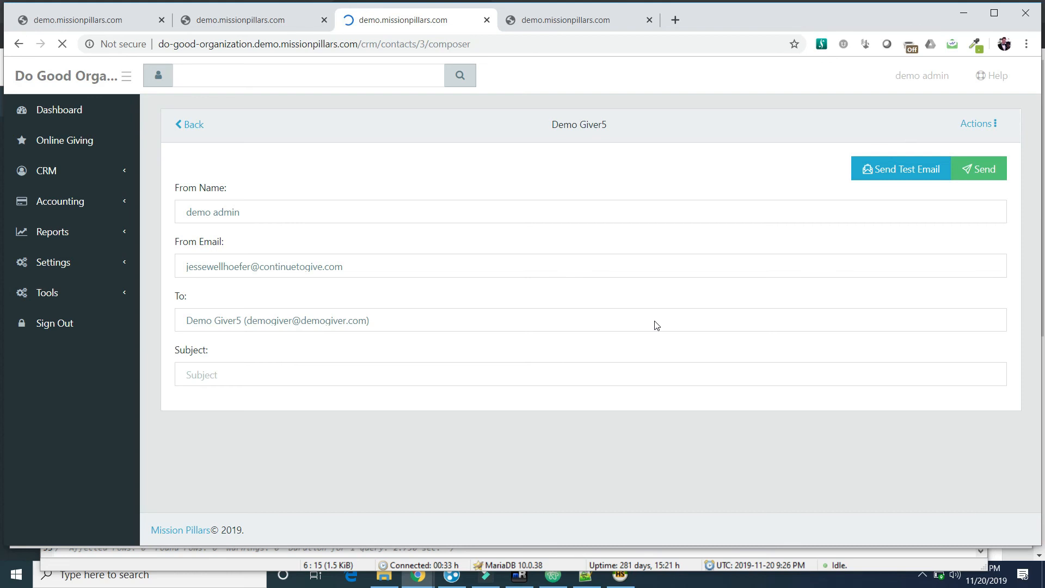
{"action": "scroll", "coordinate": [656, 321], "scroll_direction": "down", "scroll_amount": 3}
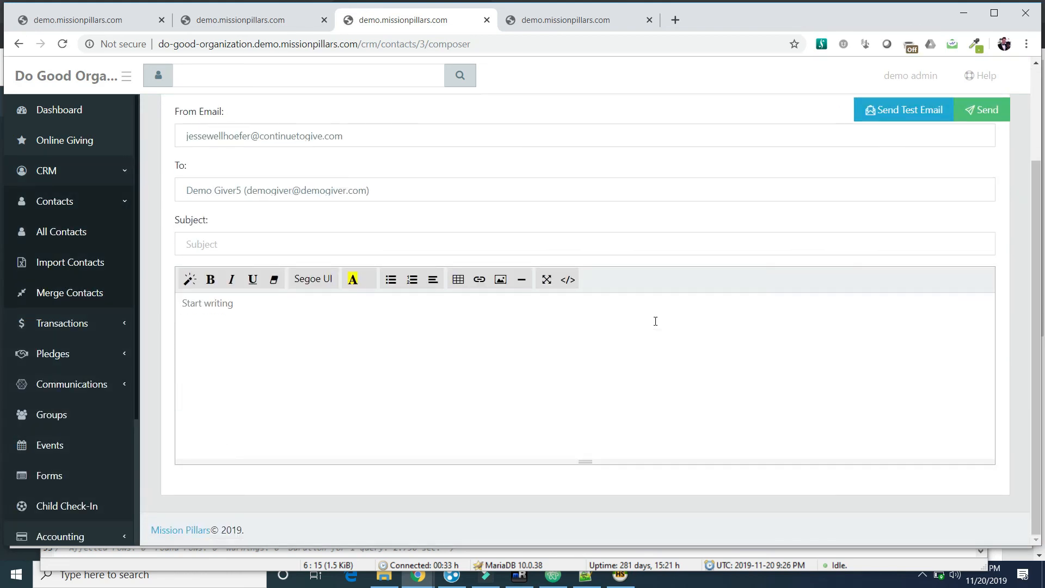
{"action": "scroll", "coordinate": [656, 321], "scroll_direction": "up", "scroll_amount": 3}
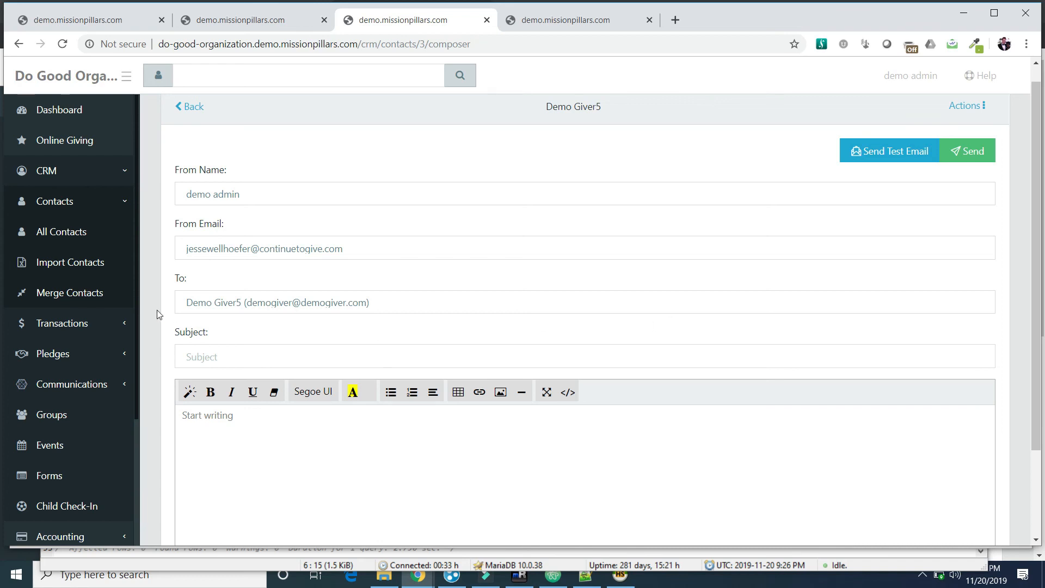
- Open the first 2018 Contribution Statement in the mass email and print communications for editing or resending
{"action": "left_click", "coordinate": [91, 381]}
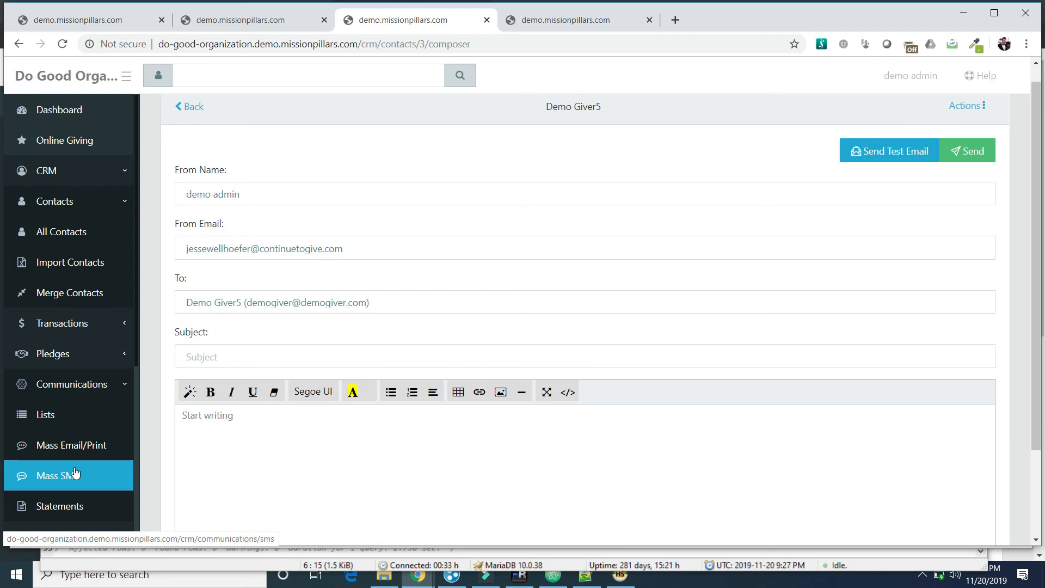
{"action": "left_click", "coordinate": [73, 445]}
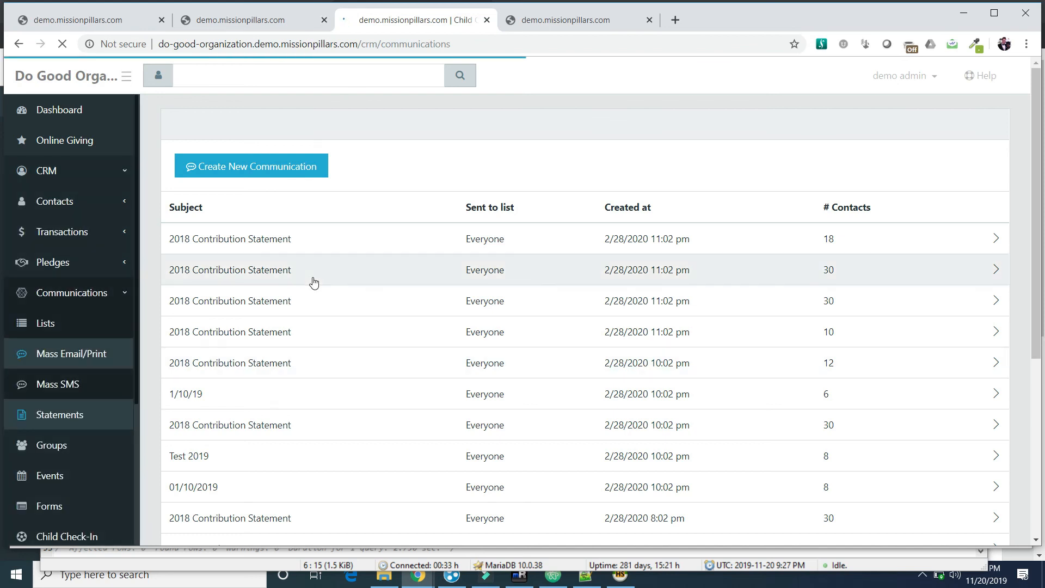
{"action": "left_click", "coordinate": [351, 249]}
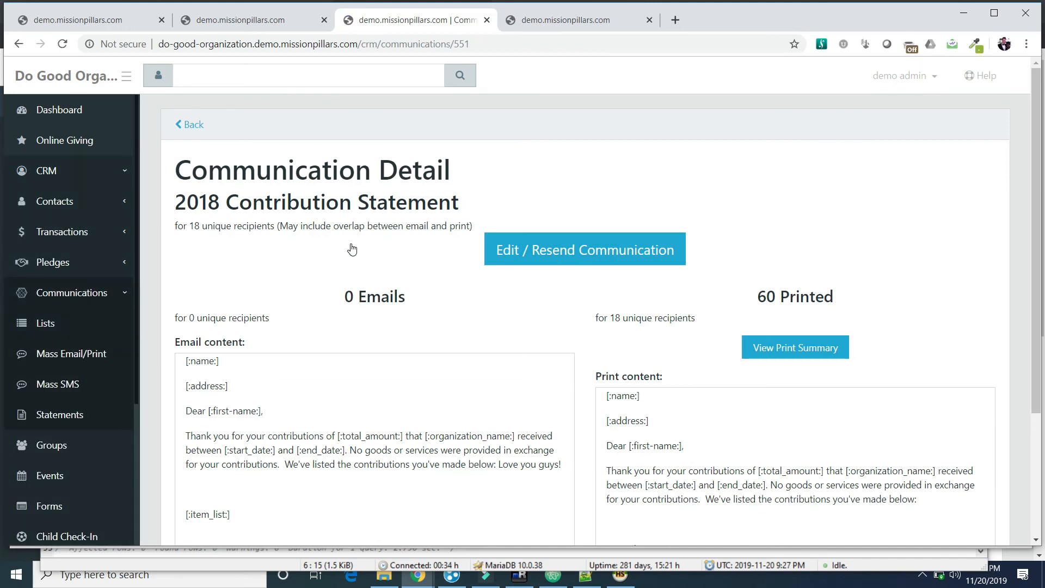
{"action": "left_click", "coordinate": [519, 258]}
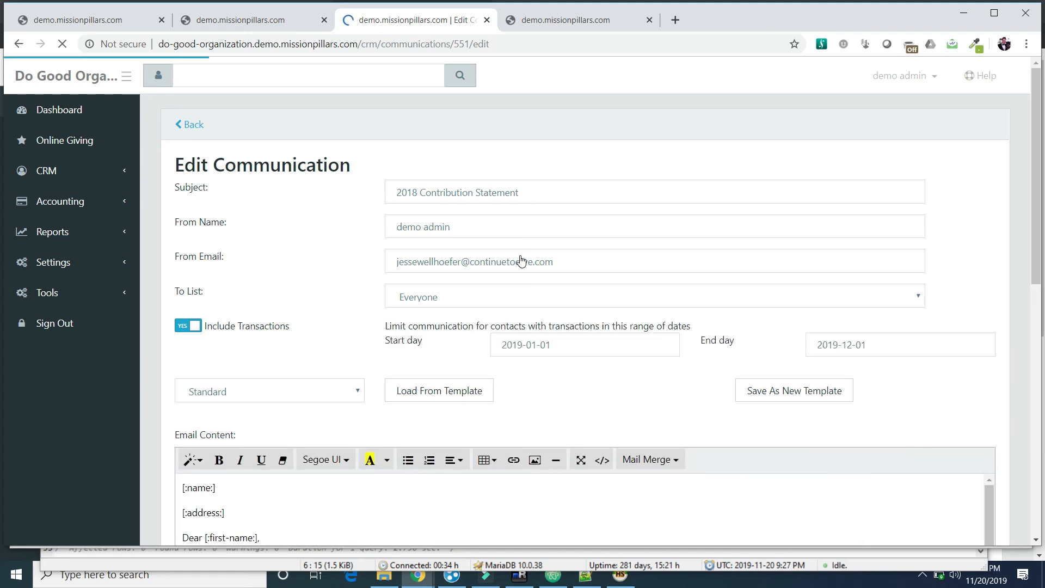
- Examine the contribution statement's email content, including its total amount and item list merge codes, and the available mail merge codes
{"action": "scroll", "coordinate": [310, 298], "scroll_direction": "up", "scroll_amount": 1}
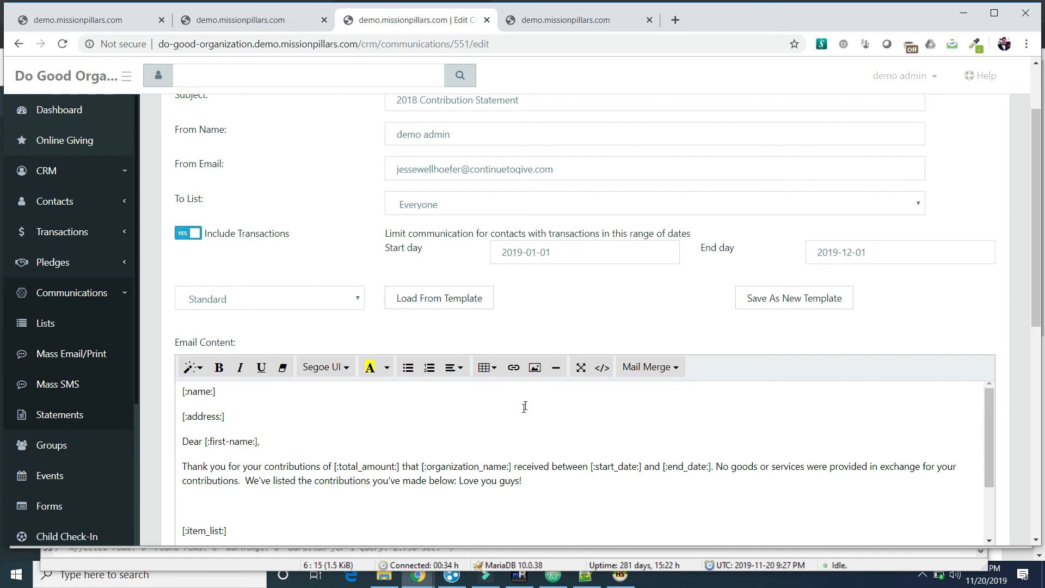
{"action": "scroll", "coordinate": [523, 409], "scroll_direction": "down", "scroll_amount": 1}
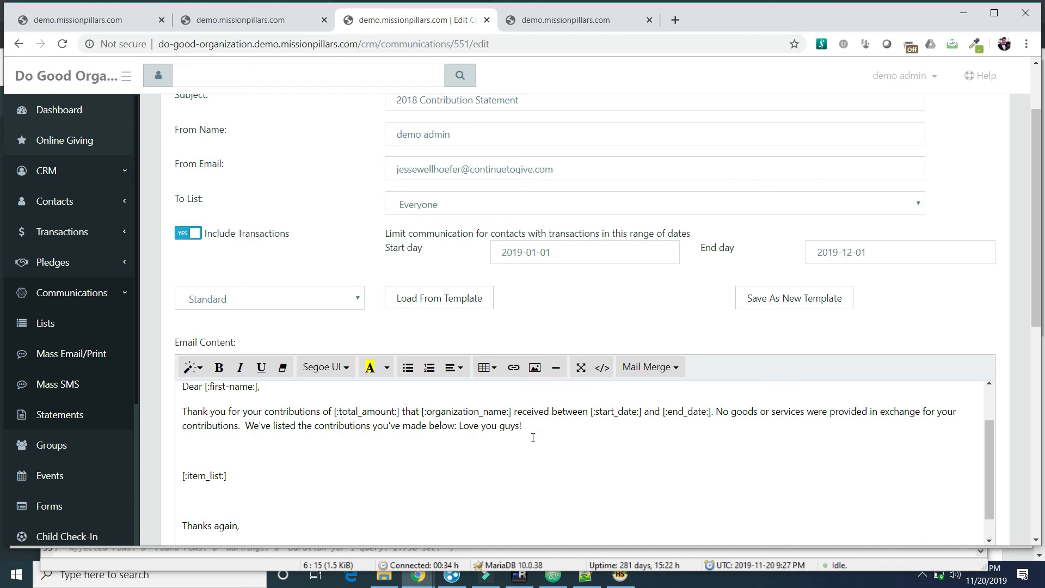
{"action": "double_click", "coordinate": [388, 414]}
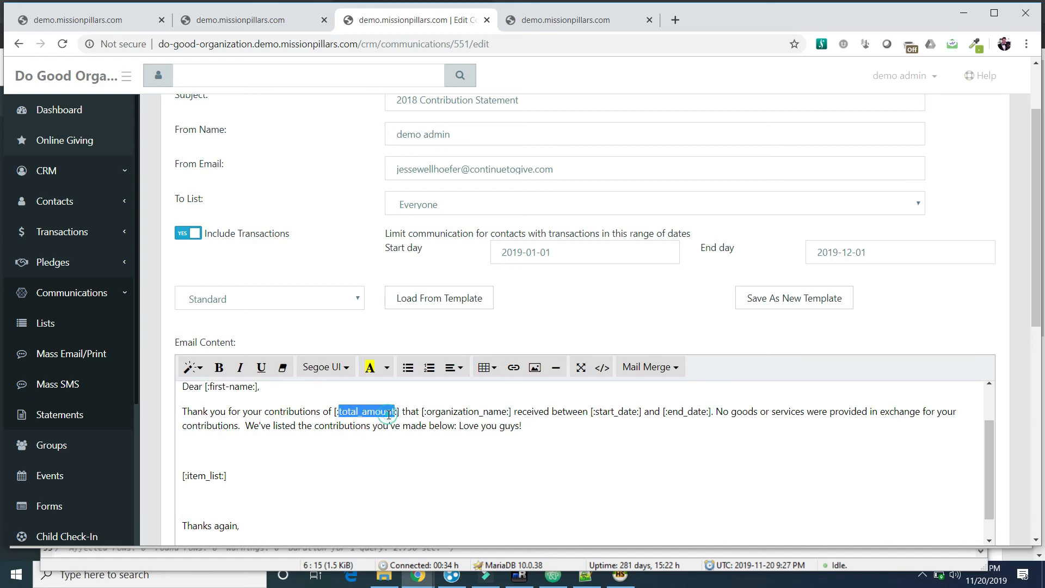
{"action": "double_click", "coordinate": [210, 477]}
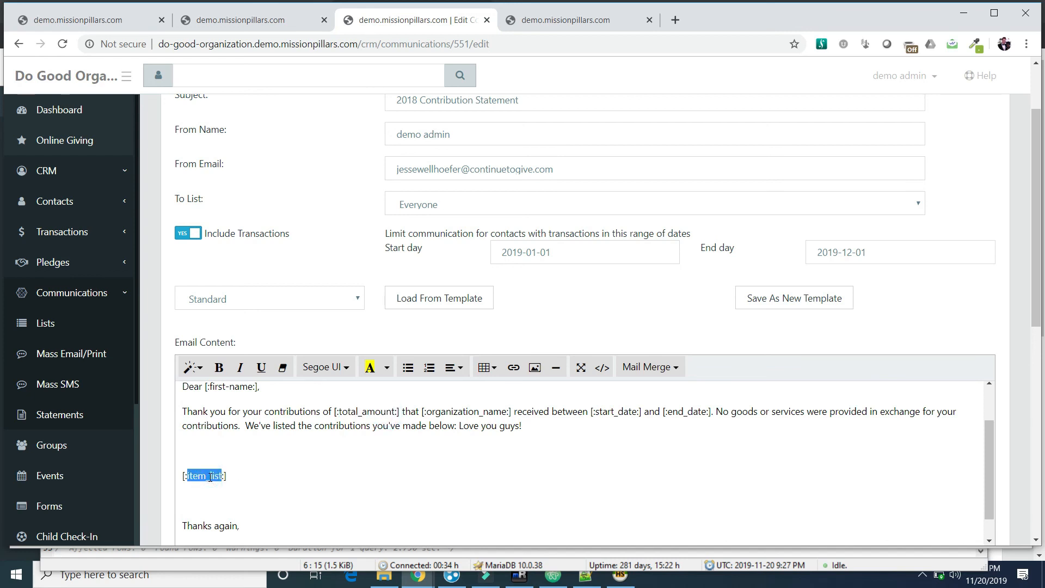
{"action": "left_click", "coordinate": [669, 371]}
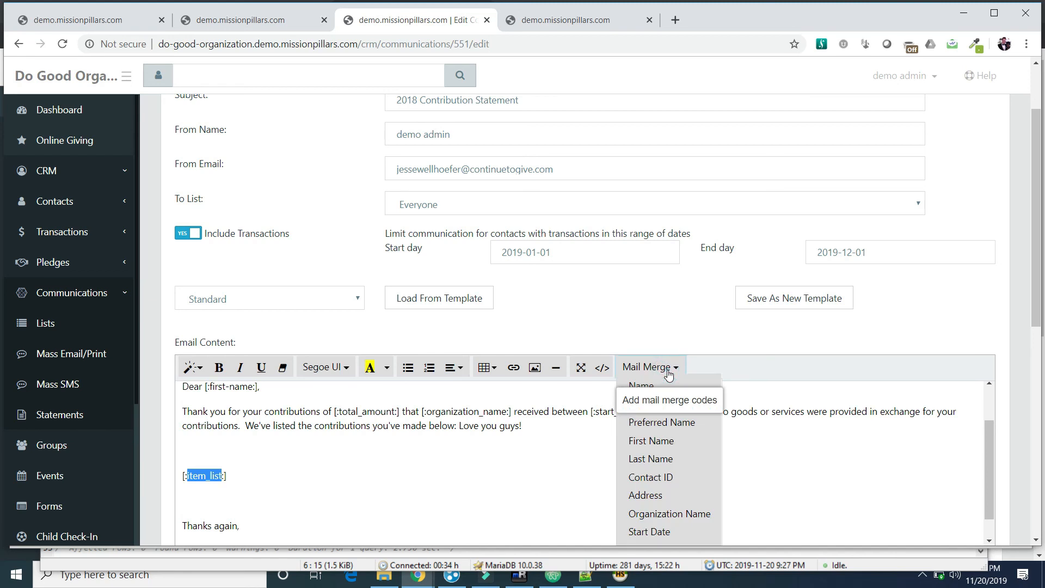
{"action": "left_click", "coordinate": [538, 467]}
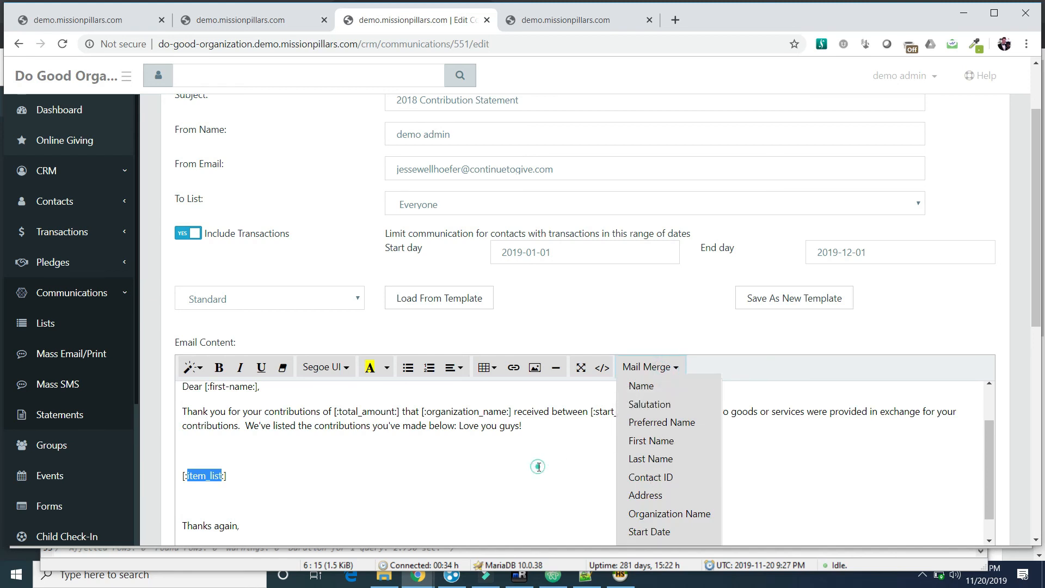
{"action": "scroll", "coordinate": [539, 467], "scroll_direction": "up", "scroll_amount": 1}
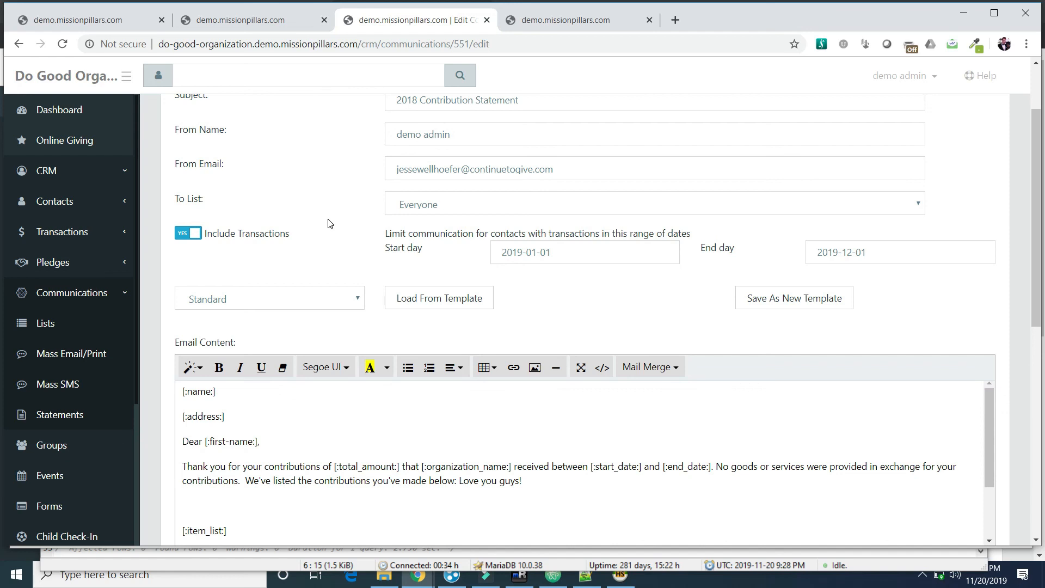
{"action": "scroll", "coordinate": [328, 224], "scroll_direction": "up", "scroll_amount": 2}
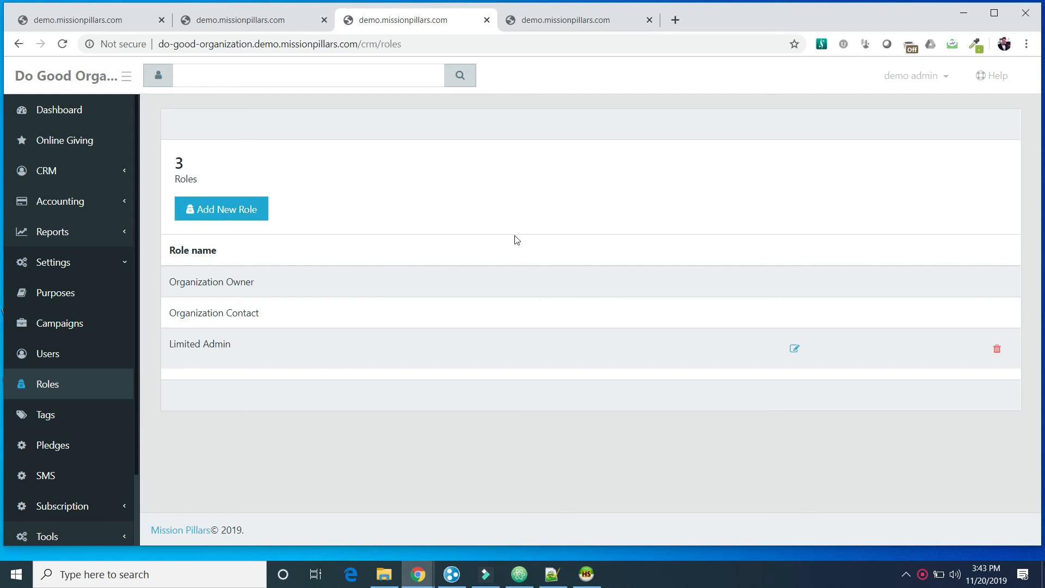
- Review the organization's roles, then open the Limited Admin role for editing and look through its permissions
{"action": "left_click_drag", "start_coordinate": [171, 282], "coordinate": [266, 280]}
{"action": "left_click_drag", "start_coordinate": [170, 314], "coordinate": [268, 321]}
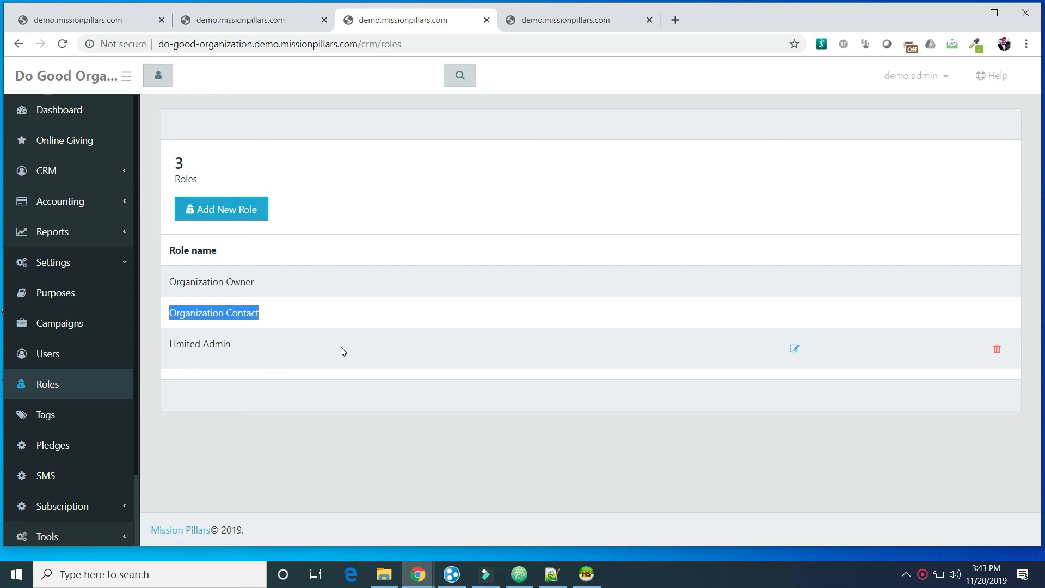
{"action": "left_click", "coordinate": [795, 353]}
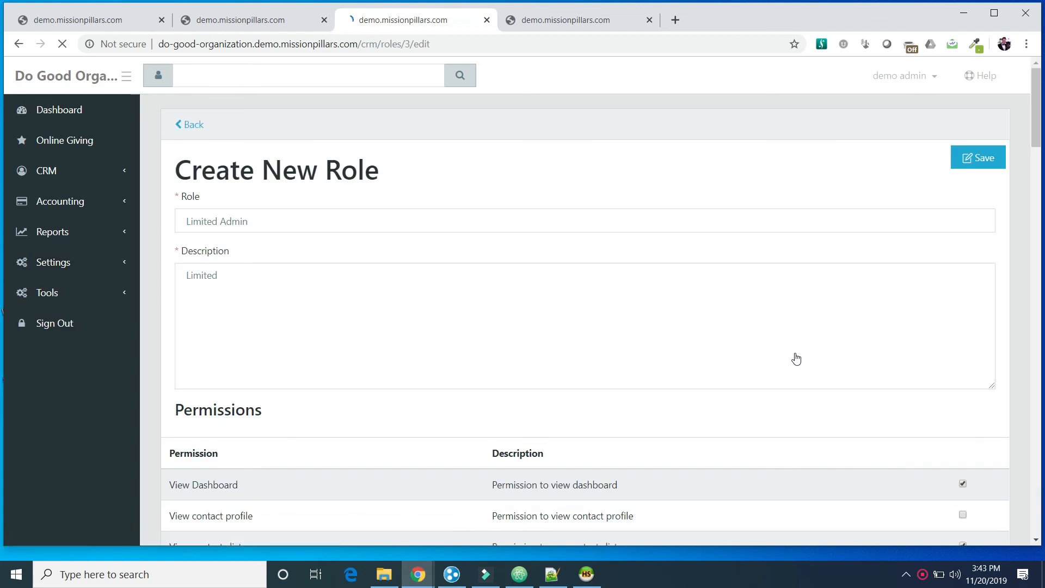
{"action": "scroll", "coordinate": [796, 357], "scroll_direction": "down", "scroll_amount": 3}
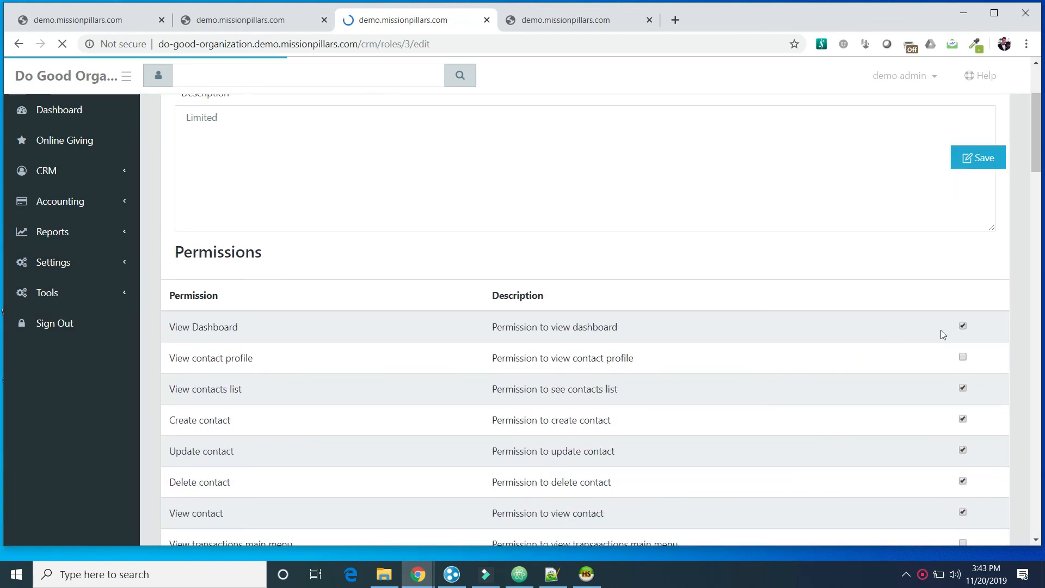
{"action": "scroll", "coordinate": [942, 331], "scroll_direction": "down", "scroll_amount": 3}
{"action": "scroll", "coordinate": [941, 330], "scroll_direction": "down", "scroll_amount": 18}
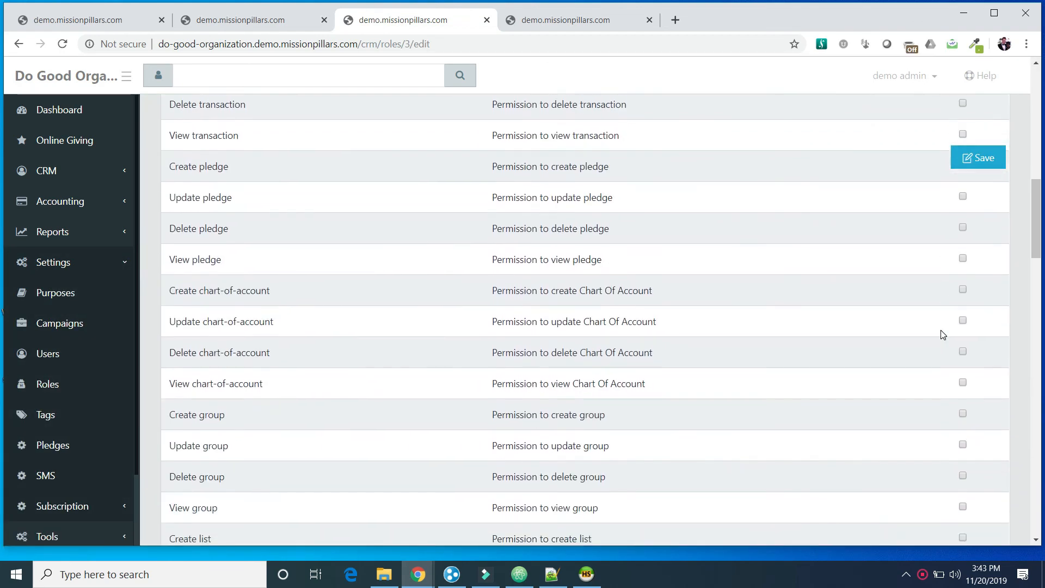
{"action": "scroll", "coordinate": [941, 330], "scroll_direction": "up", "scroll_amount": 20}
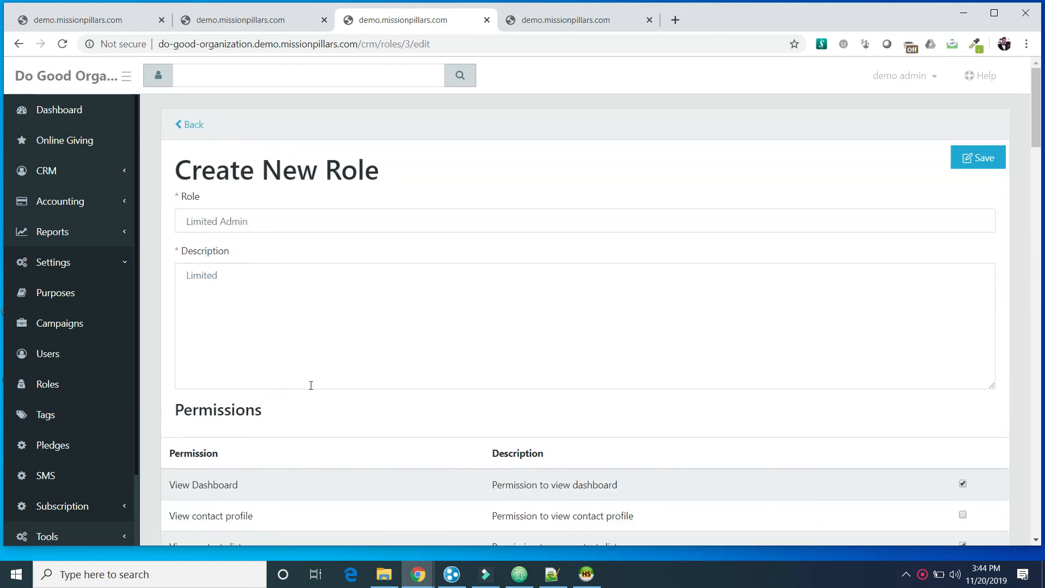
- Open the first user in the users list for editing and check which roles can be assigned
{"action": "left_click", "coordinate": [60, 354]}
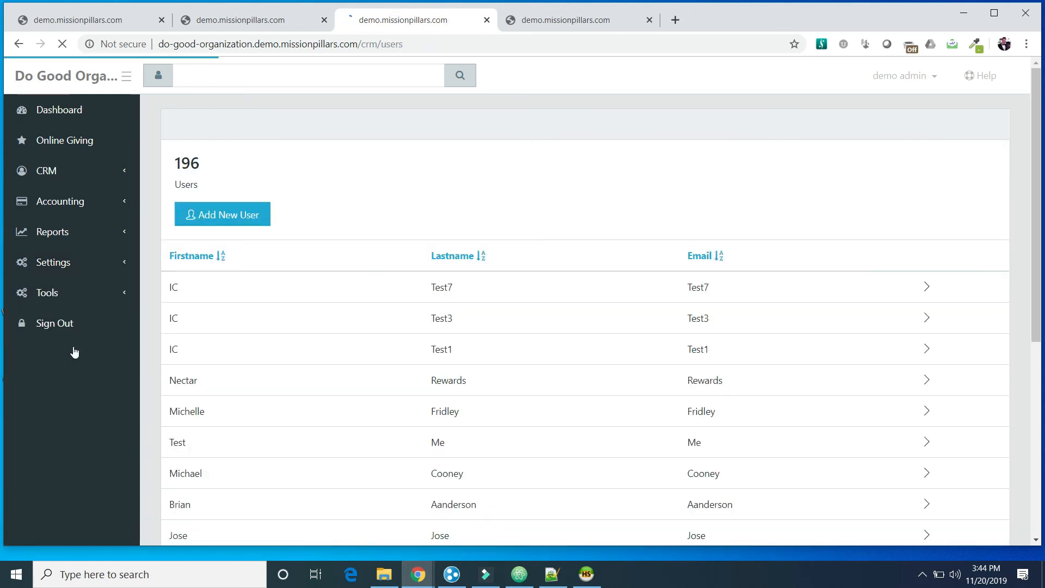
{"action": "left_click", "coordinate": [511, 297]}
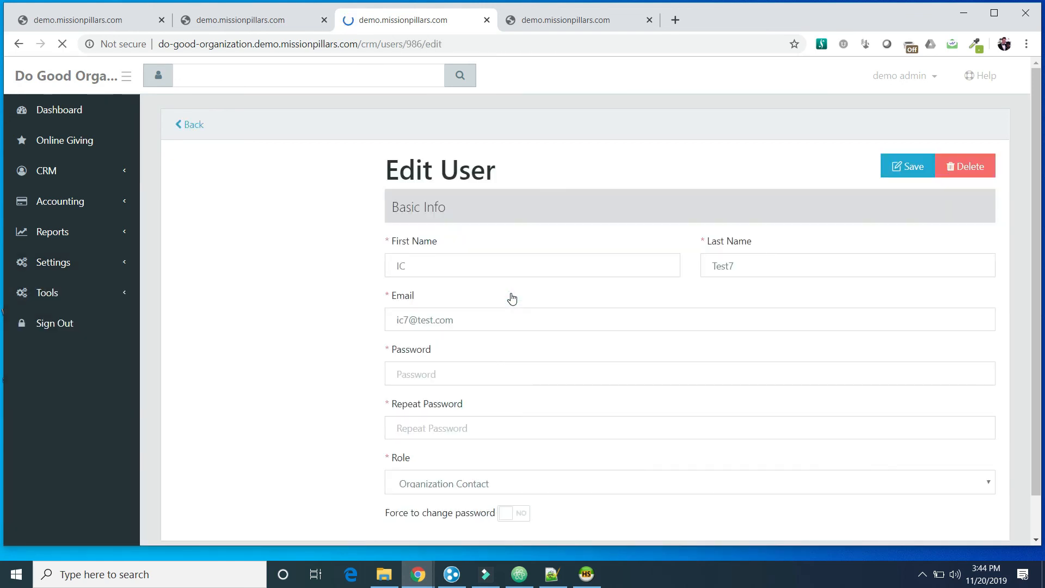
{"action": "scroll", "coordinate": [329, 386], "scroll_direction": "down", "scroll_amount": 1}
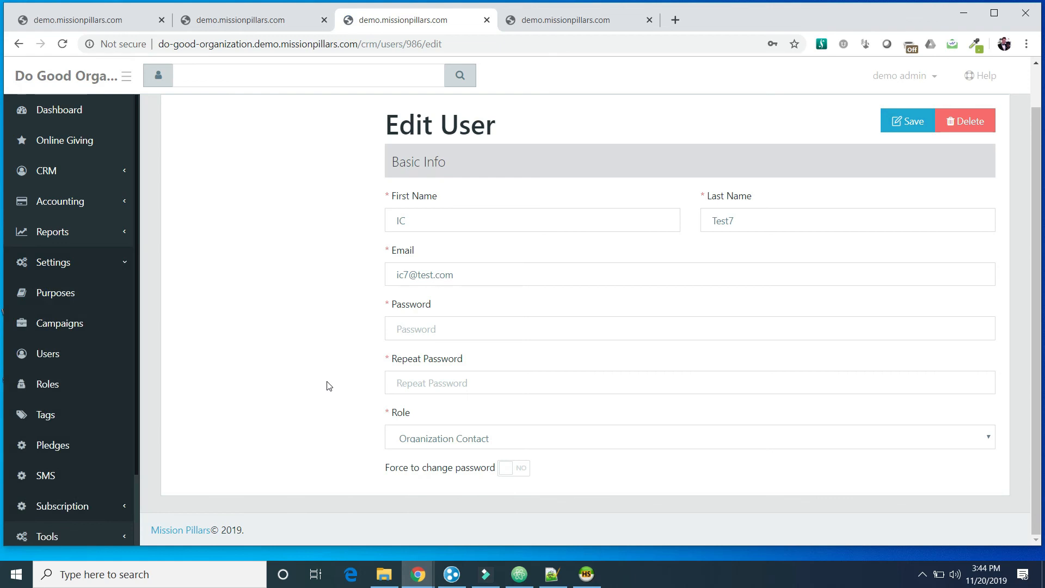
{"action": "left_click", "coordinate": [406, 442]}
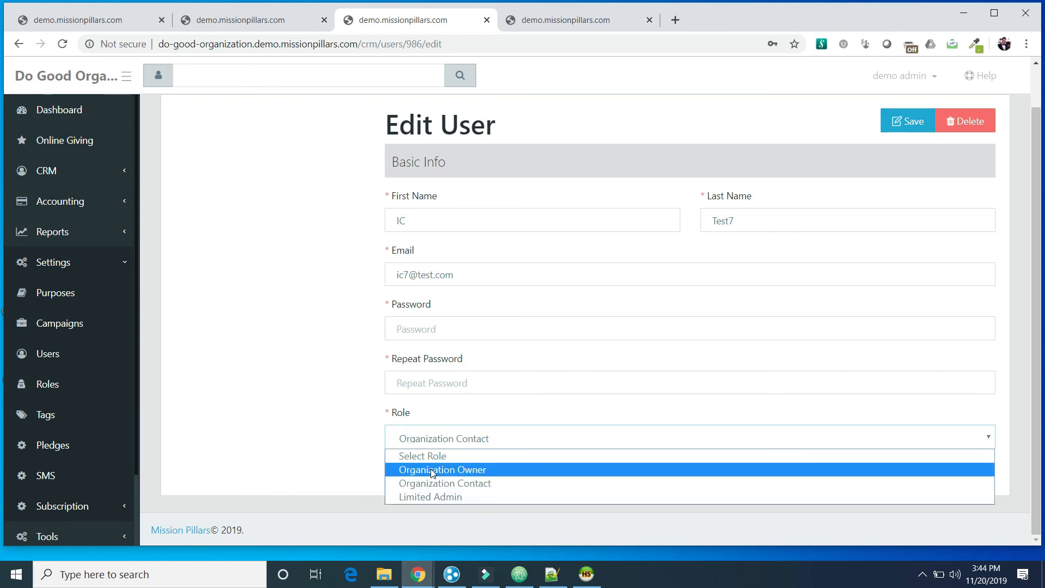
{"action": "left_click", "coordinate": [308, 462]}
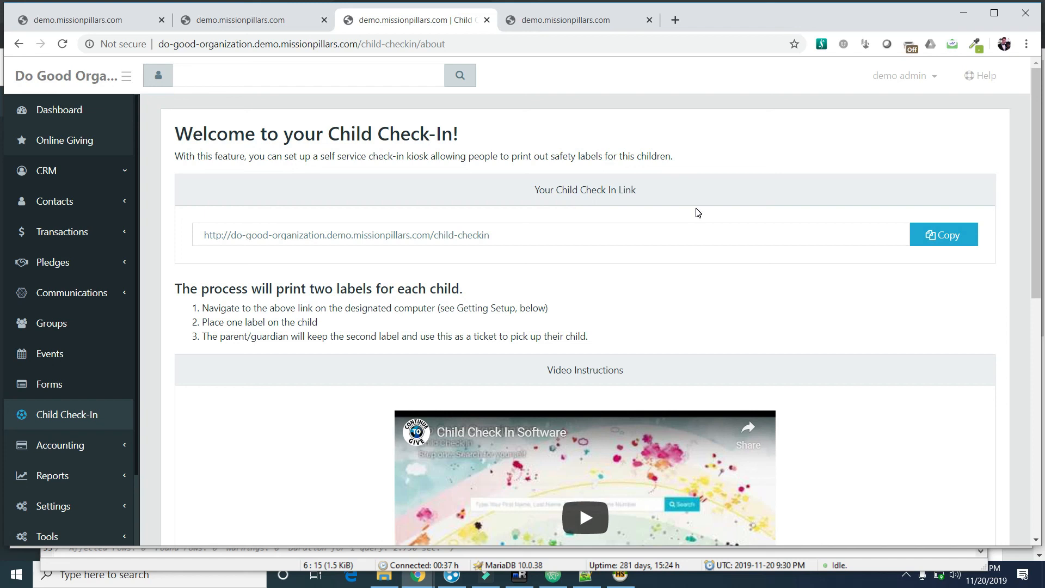
- Read through the Child Check-In page, covering the check-in link, label process, video instructions and Getting Setup section
{"action": "scroll", "coordinate": [697, 211], "scroll_direction": "down", "scroll_amount": 2}
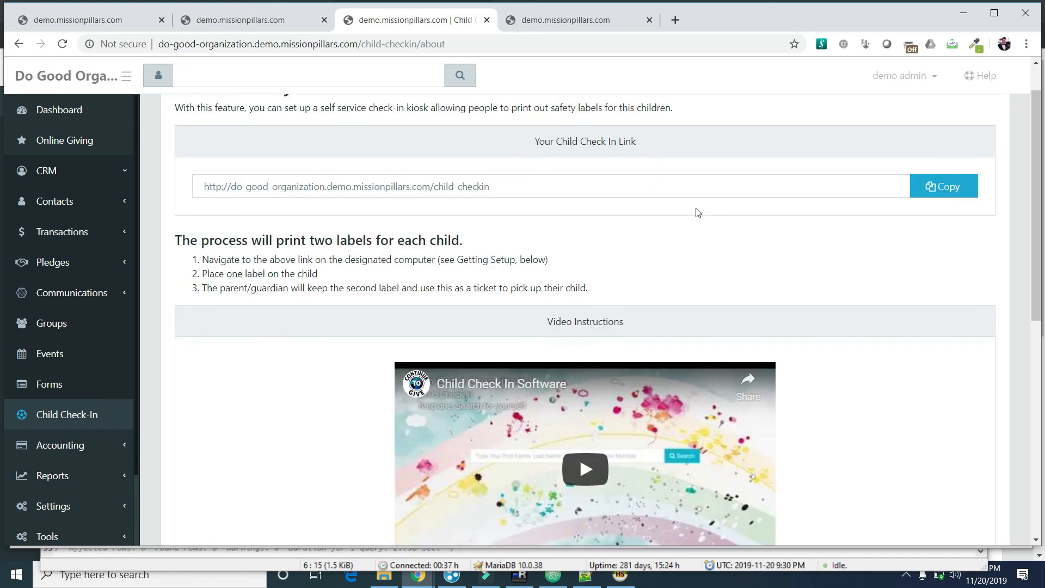
{"action": "scroll", "coordinate": [816, 257], "scroll_direction": "up", "scroll_amount": 2}
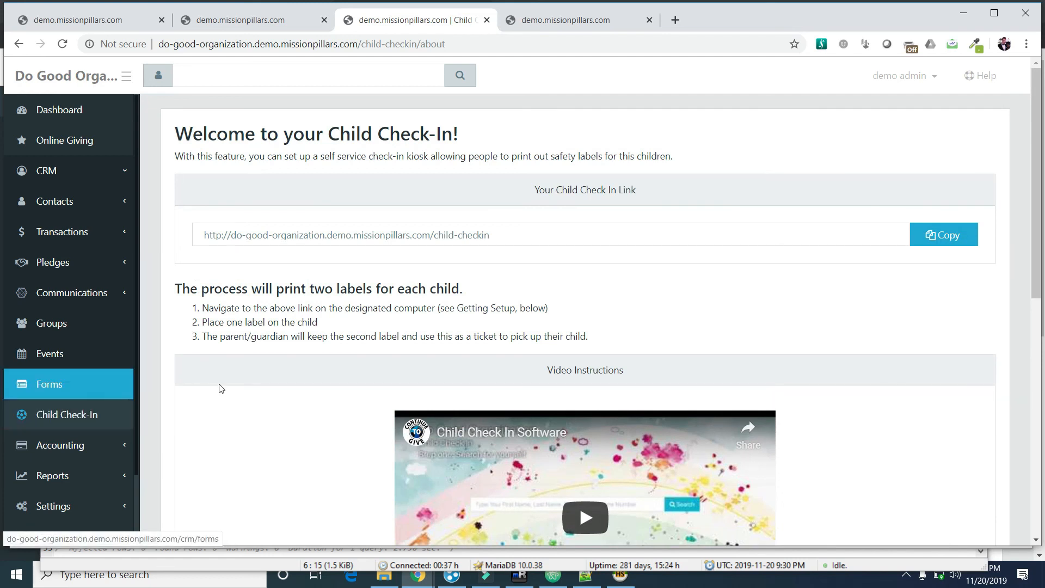
{"action": "scroll", "coordinate": [264, 368], "scroll_direction": "down", "scroll_amount": 3}
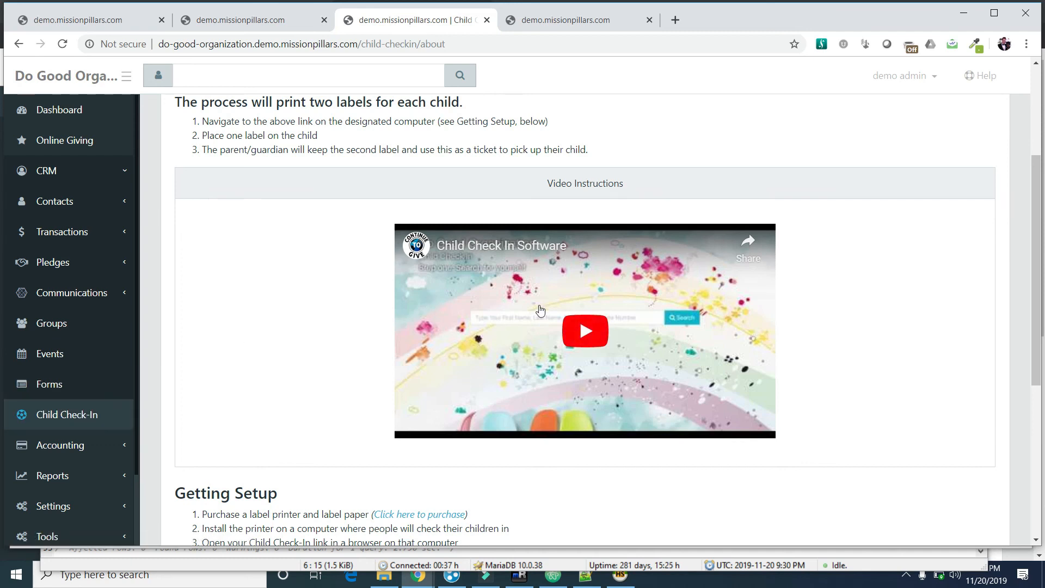
{"action": "scroll", "coordinate": [319, 327], "scroll_direction": "down", "scroll_amount": 5}
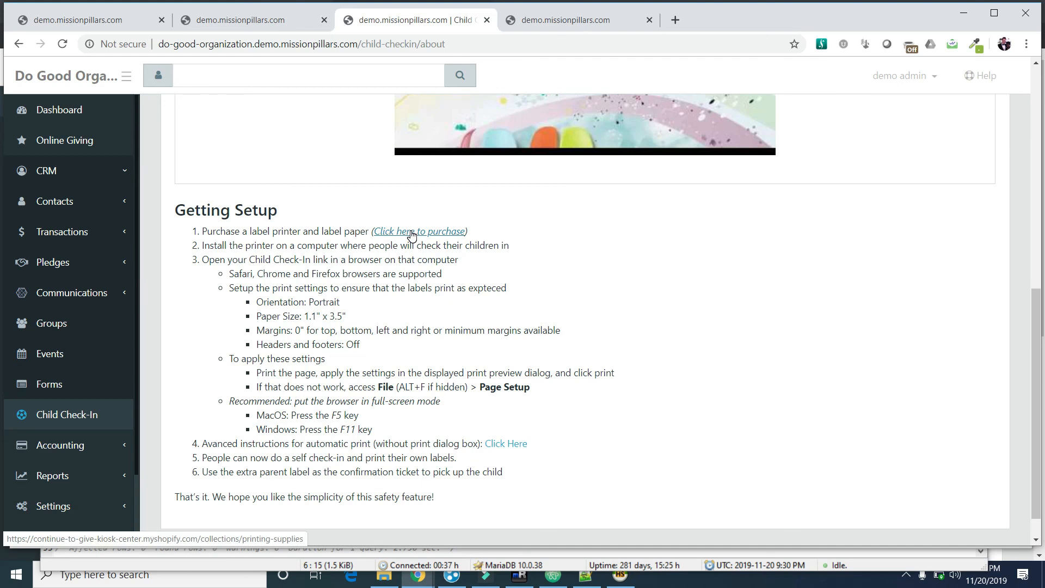
{"action": "scroll", "coordinate": [325, 374], "scroll_direction": "up", "scroll_amount": 10}
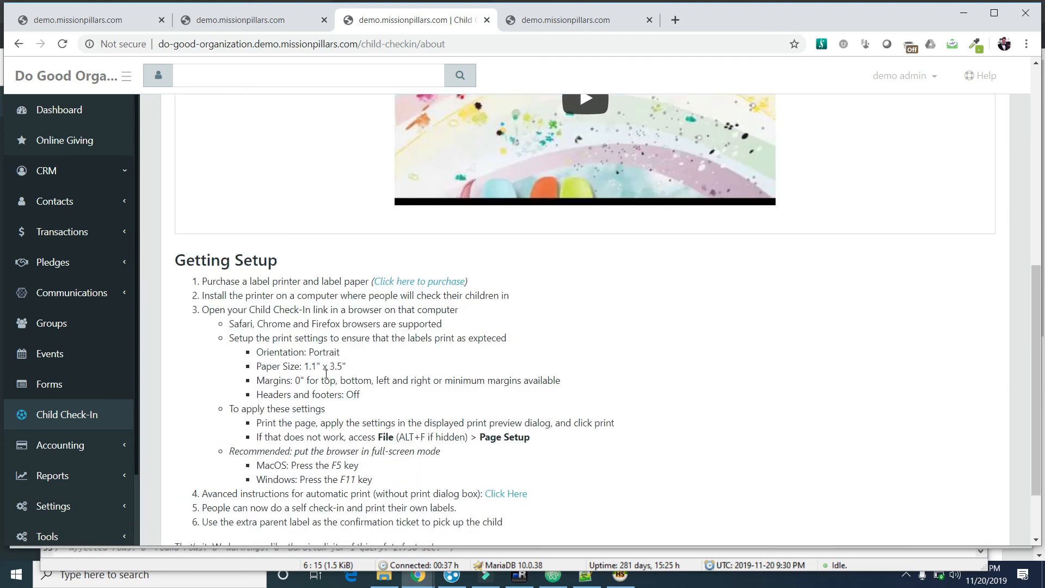